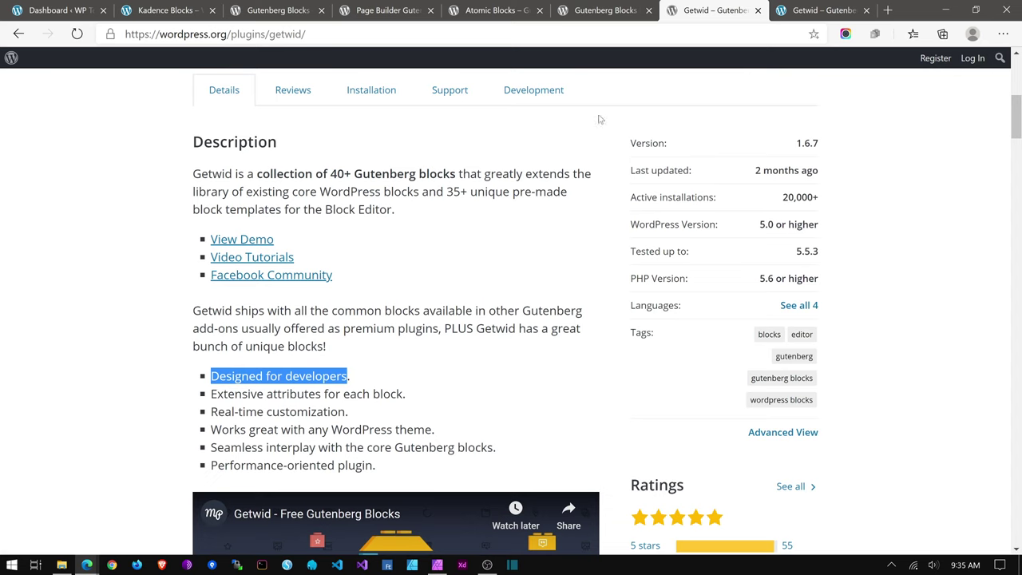
Step: Close the getwid.getmotopress.com demo tab and return to the Kadence Blocks – WP Testing page
click(819, 16)
click(866, 10)
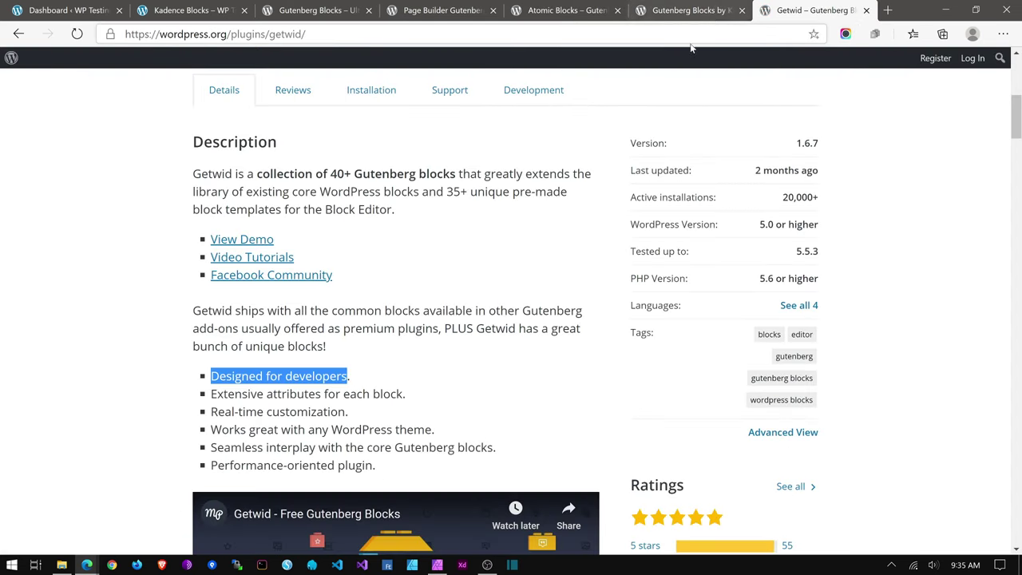
click(693, 11)
click(187, 9)
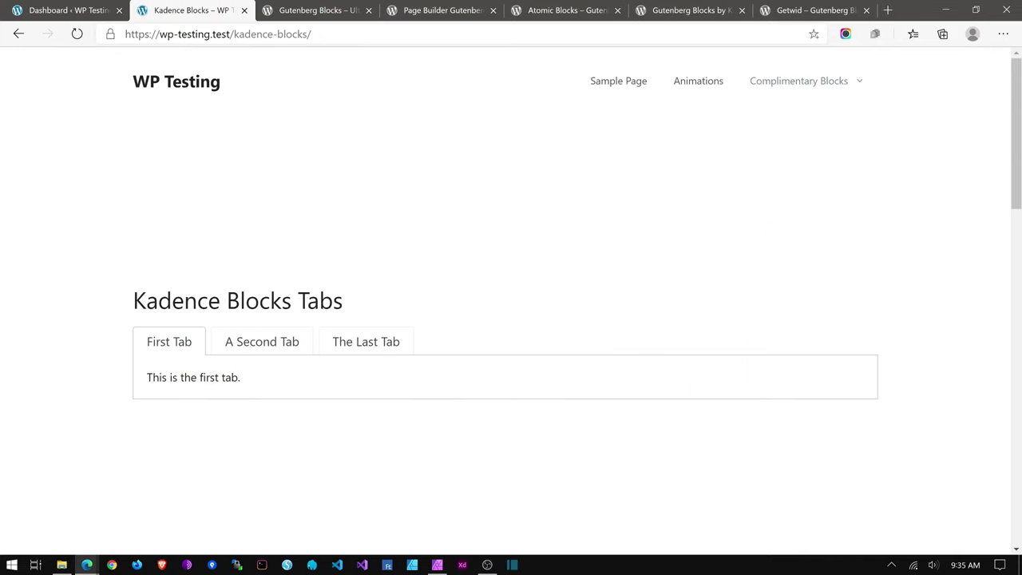
mouse_move(806, 86)
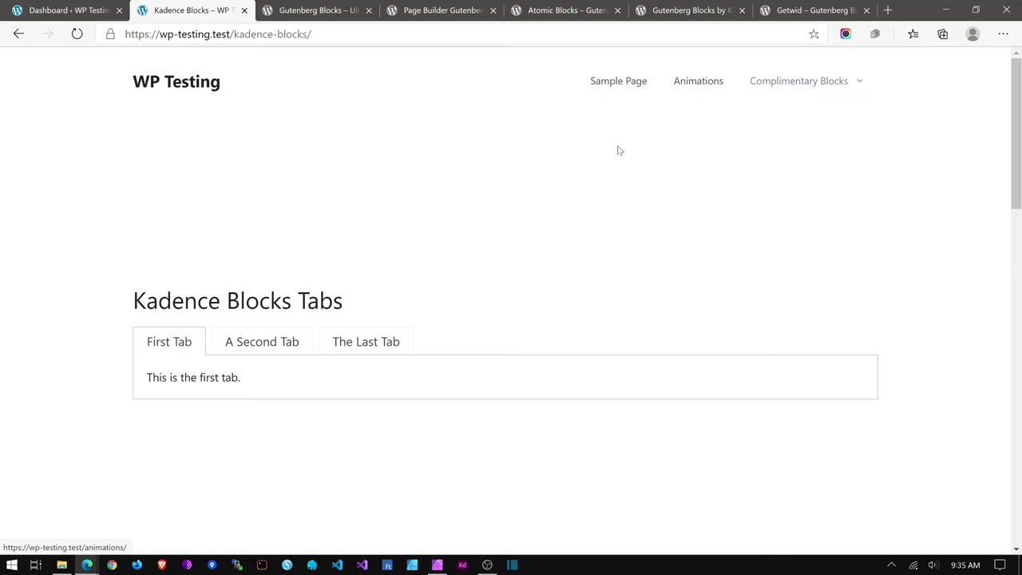
scroll(251, 376, down, 5)
scroll(250, 376, down, 1)
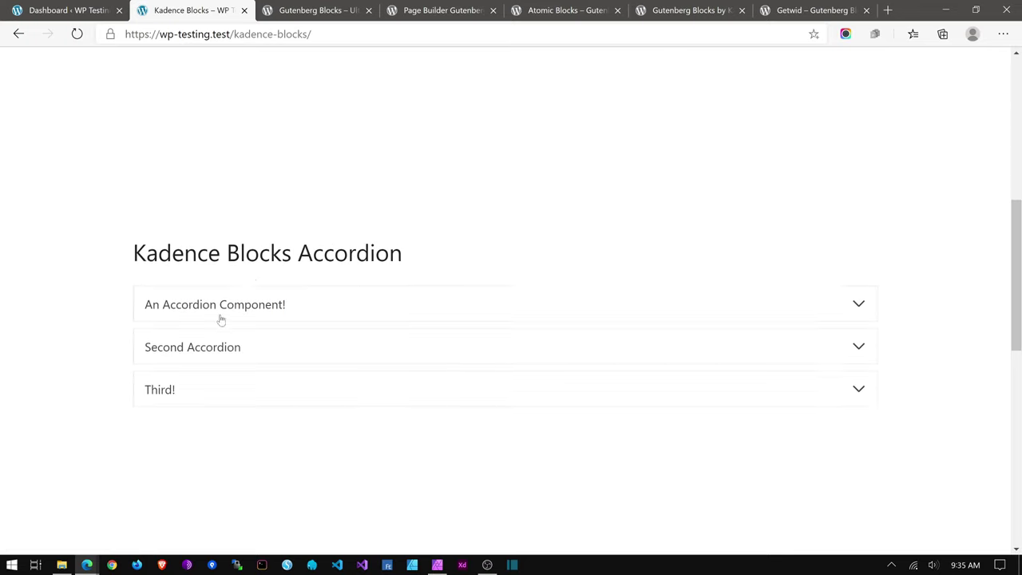
scroll(216, 354, down, 5)
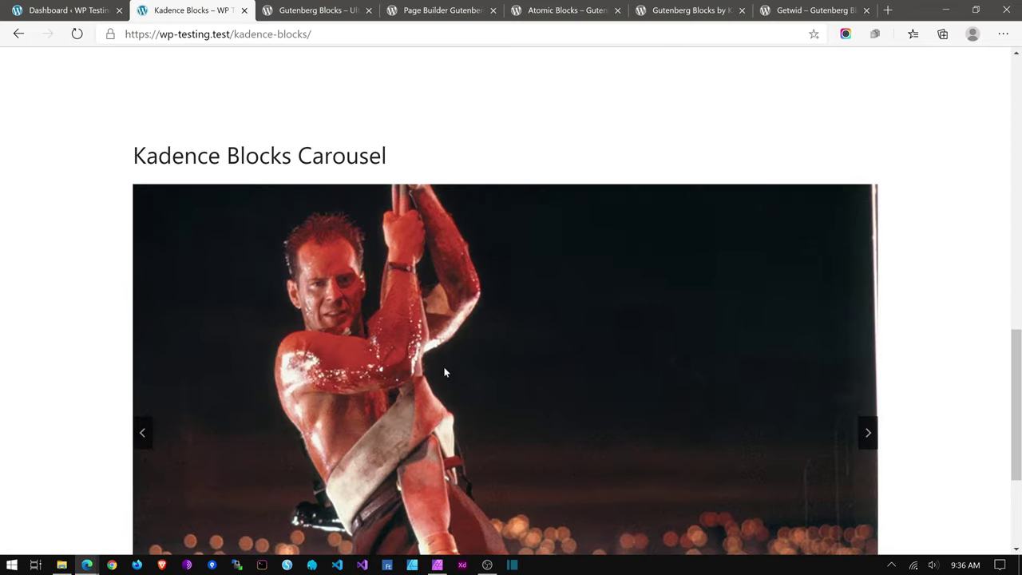
scroll(444, 370, up, 6)
scroll(415, 352, up, 2)
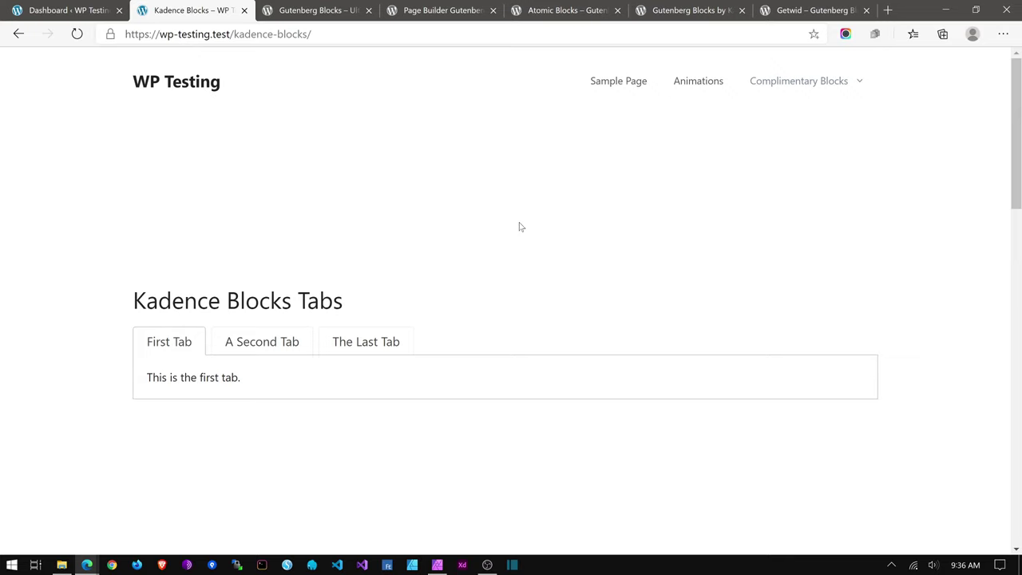
click(888, 11)
text(gen)
key(BackSpace)
key(BackSpace)
key(BackSpace)
key(BackSpace)
text(git)
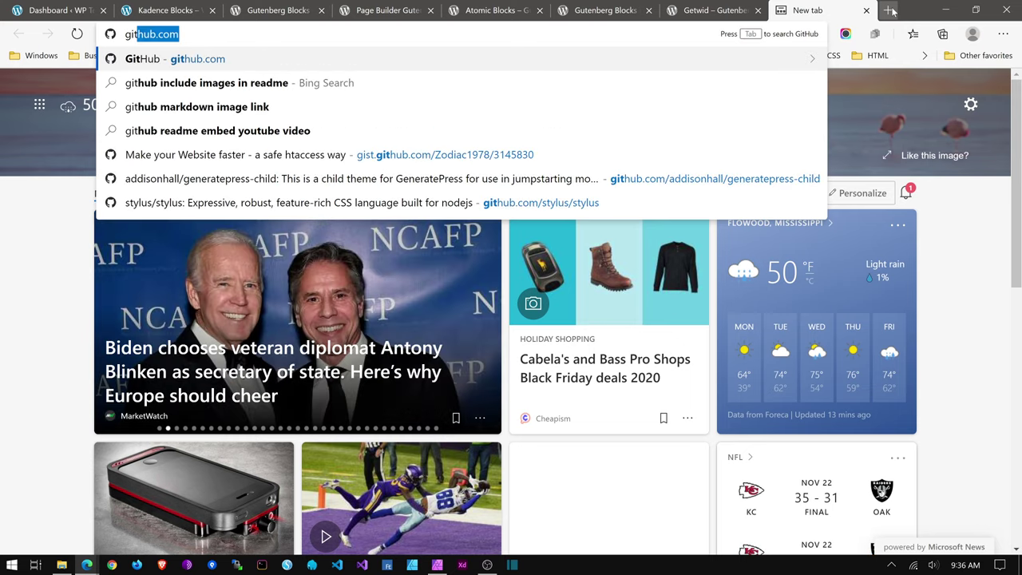
key(Down)
key(Down)
key(Down)
key(Down)
key(Down)
key(Return)
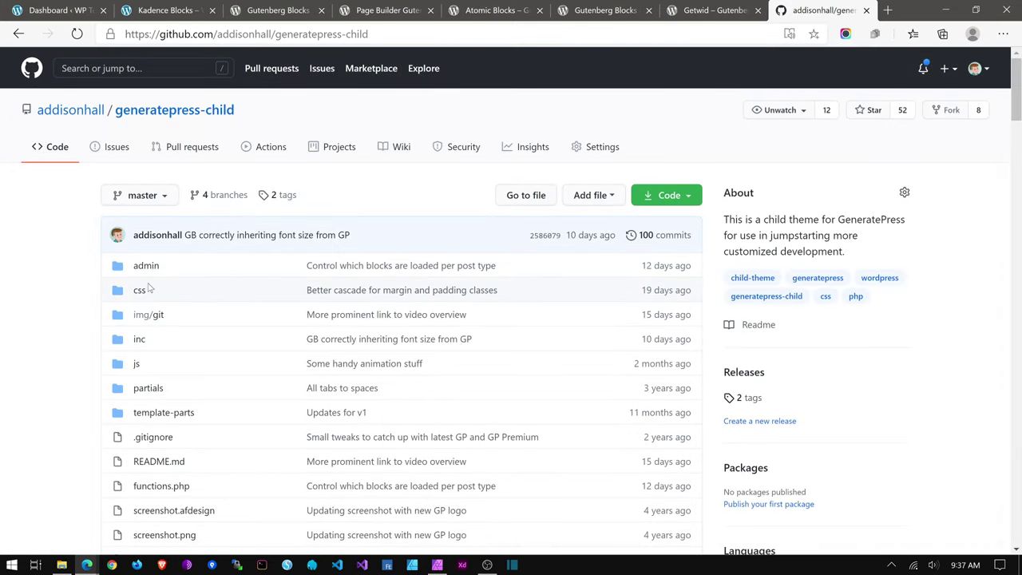
scroll(149, 287, down, 5)
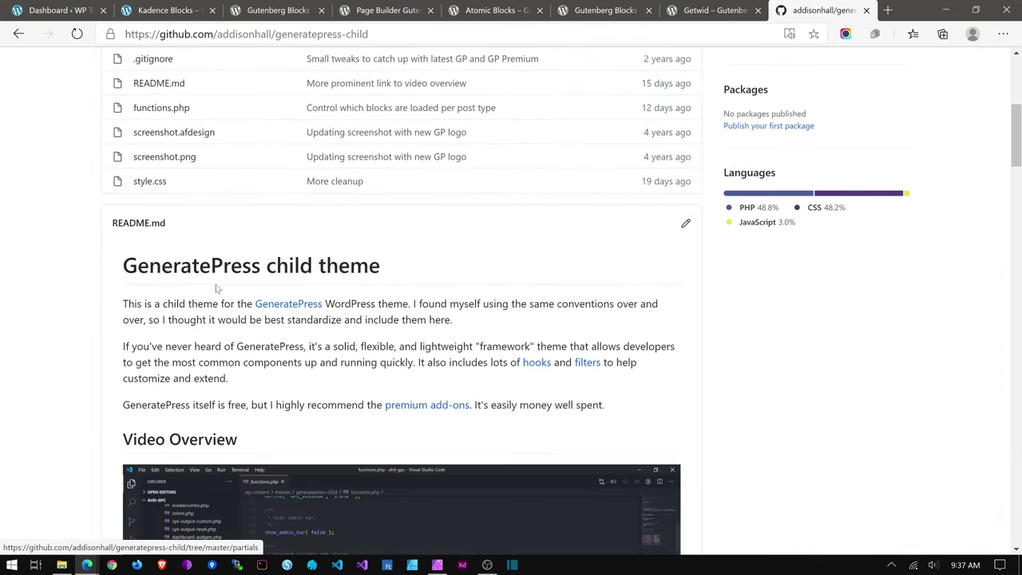
scroll(293, 282, up, 2)
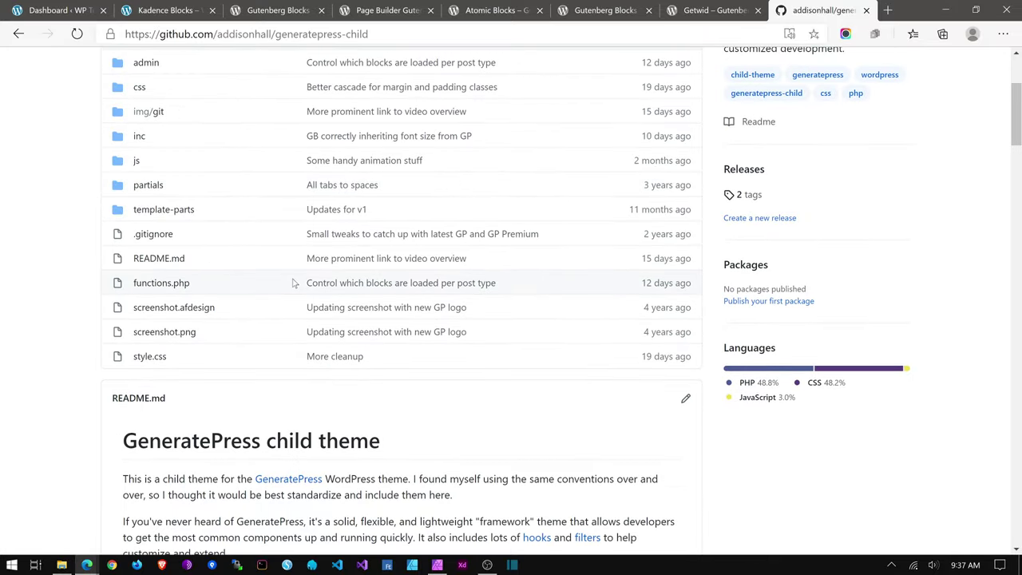
scroll(293, 283, up, 3)
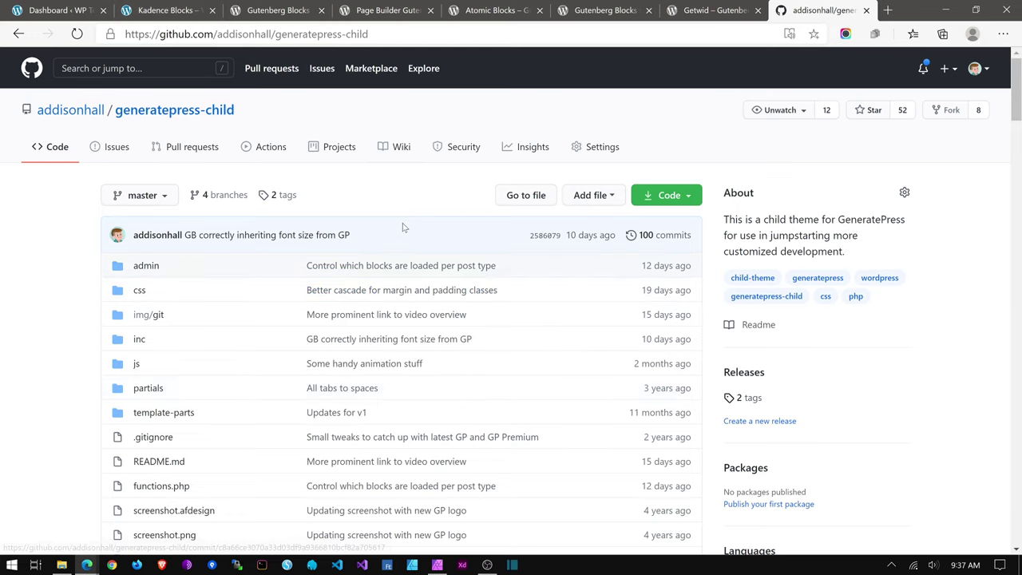
click(867, 10)
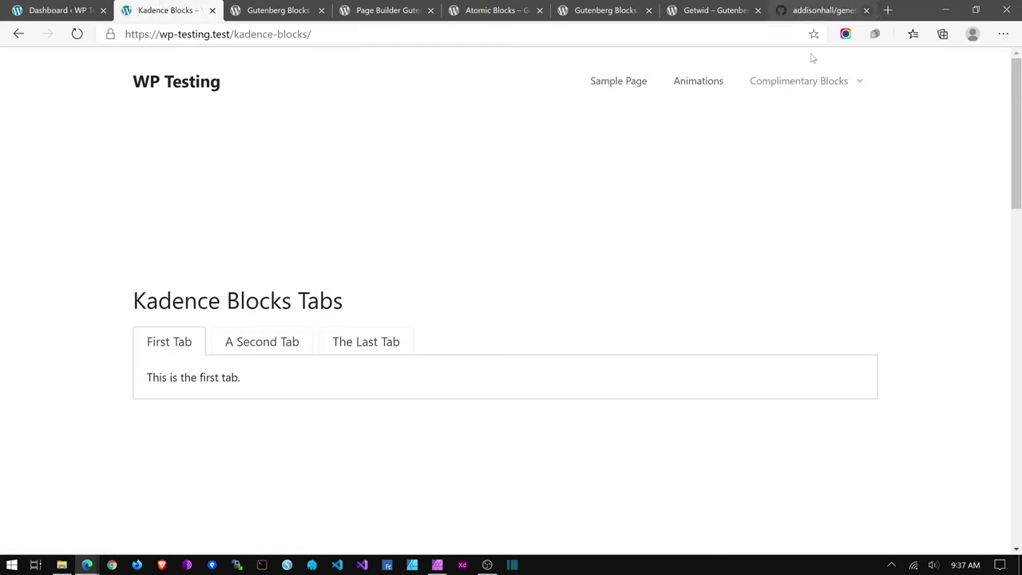
Step: Open the code editor from the admin dashboard, then close it again
click(76, 9)
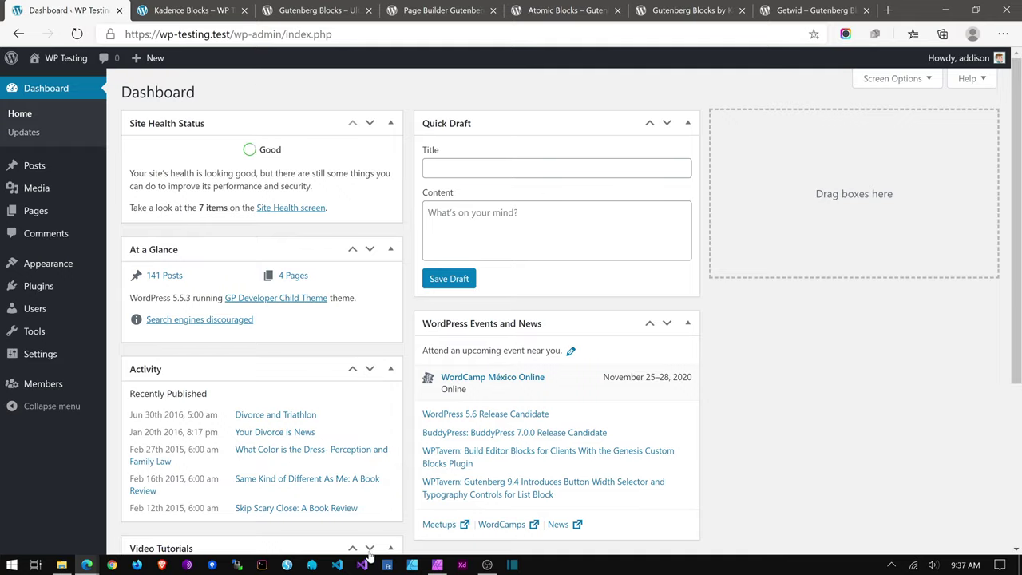
click(337, 564)
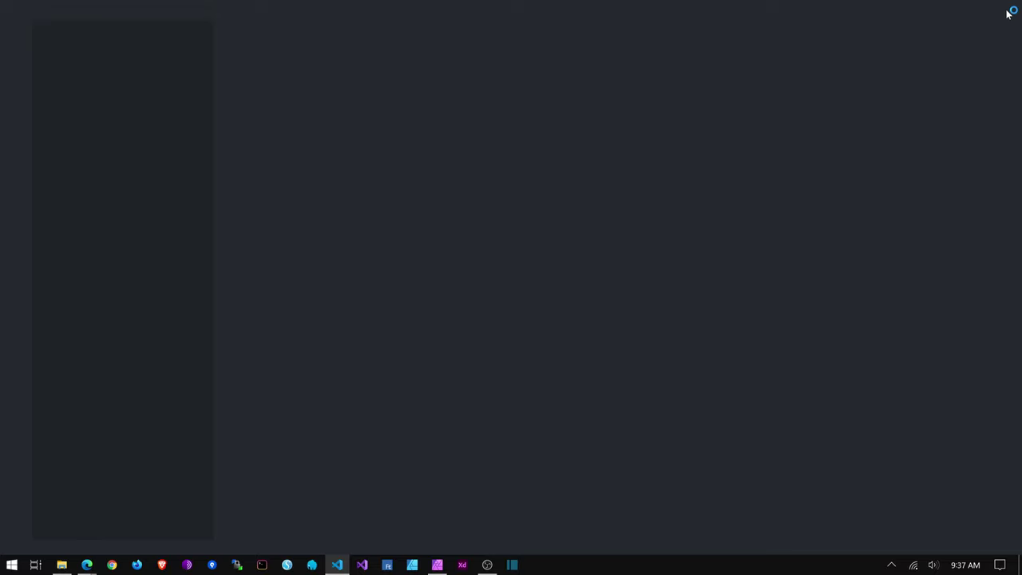
click(1005, 13)
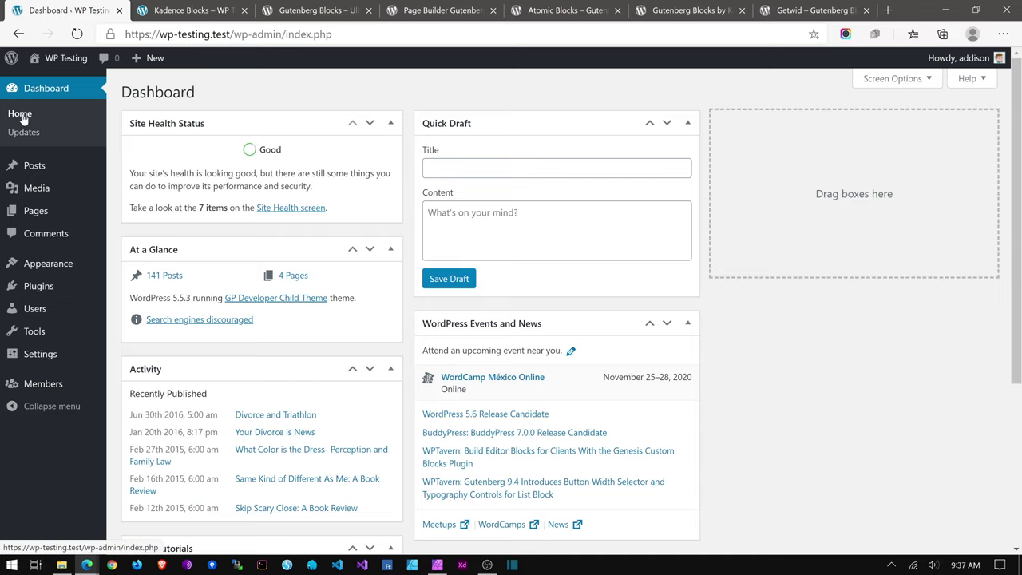
Step: Open the Getwid Blocks test page from the site menu, then the admin All Pages list
click(190, 10)
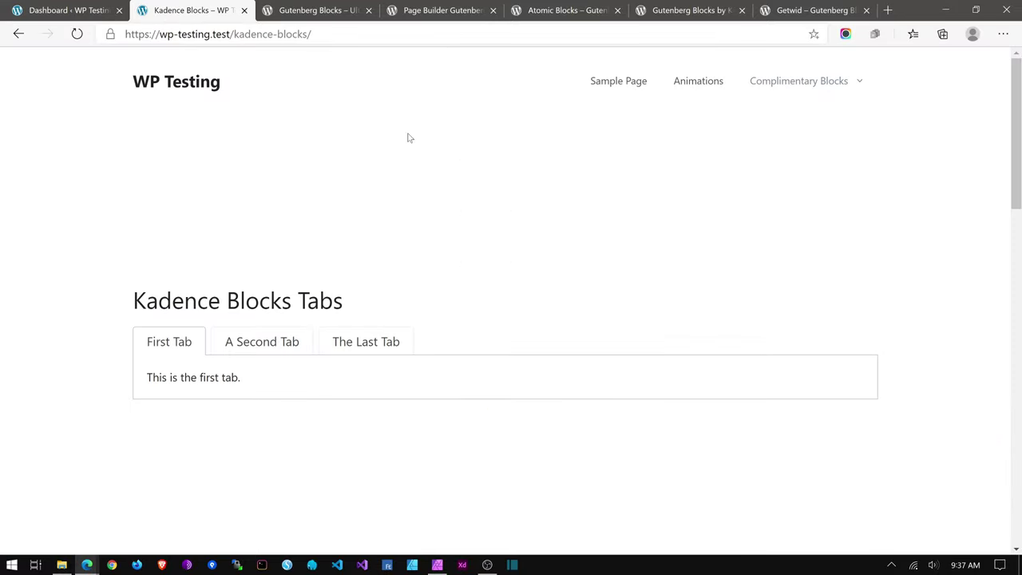
mouse_move(789, 87)
scroll(597, 256, down, 8)
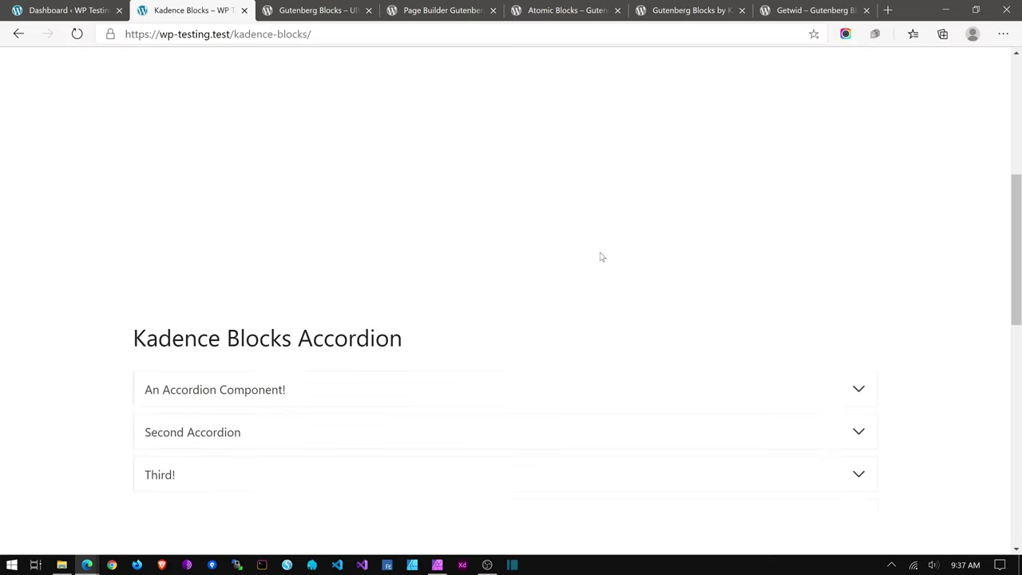
scroll(602, 256, up, 8)
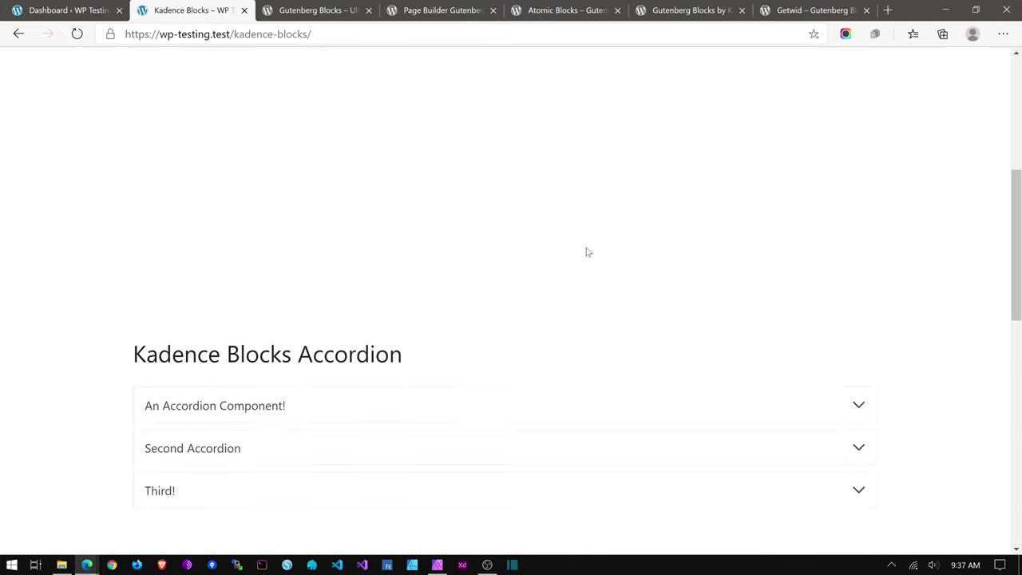
scroll(685, 258, up, 1)
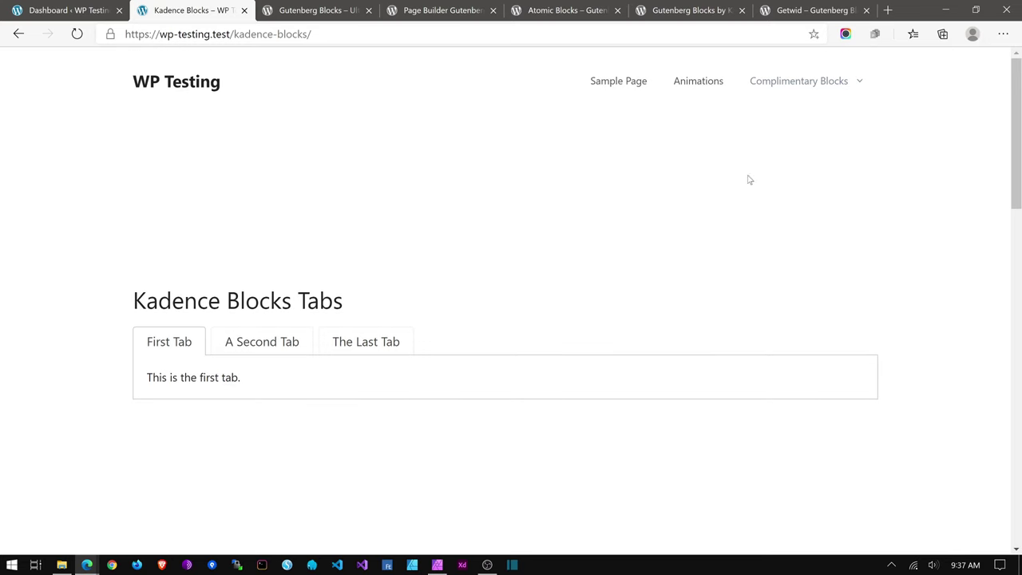
click(763, 140)
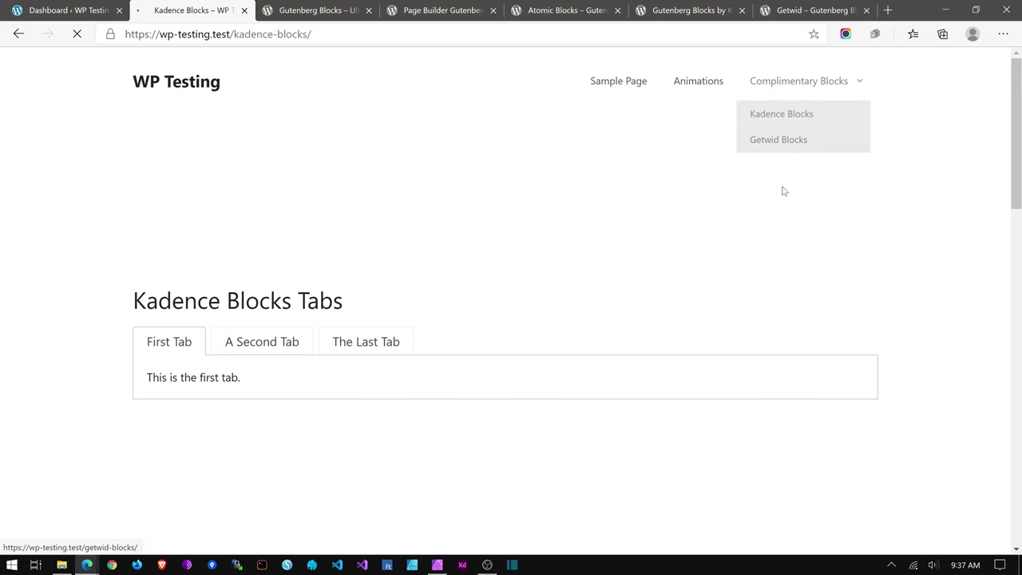
click(76, 10)
click(35, 211)
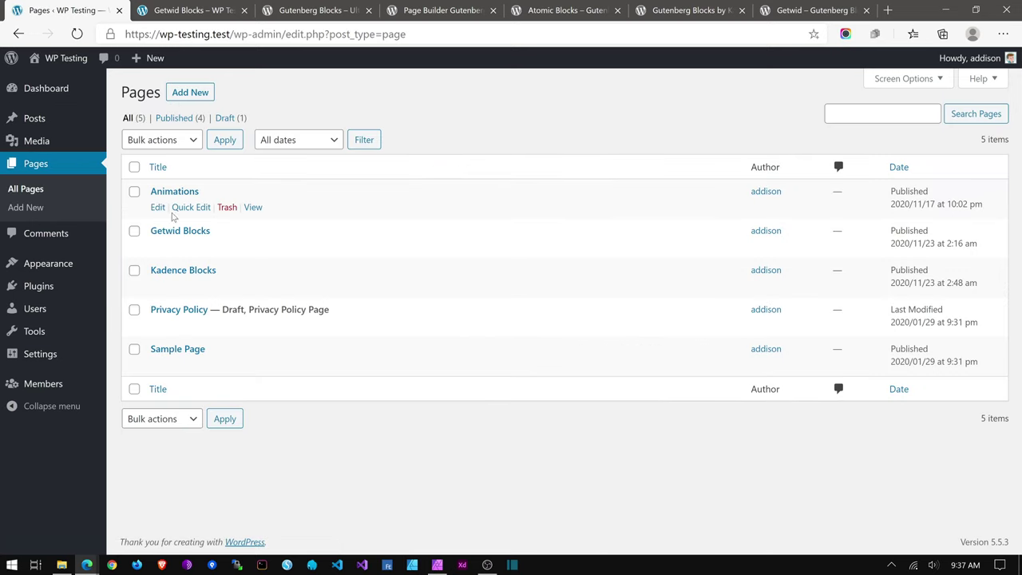
Step: Open Settings > General and scroll through the General Settings page
mouse_move(36, 355)
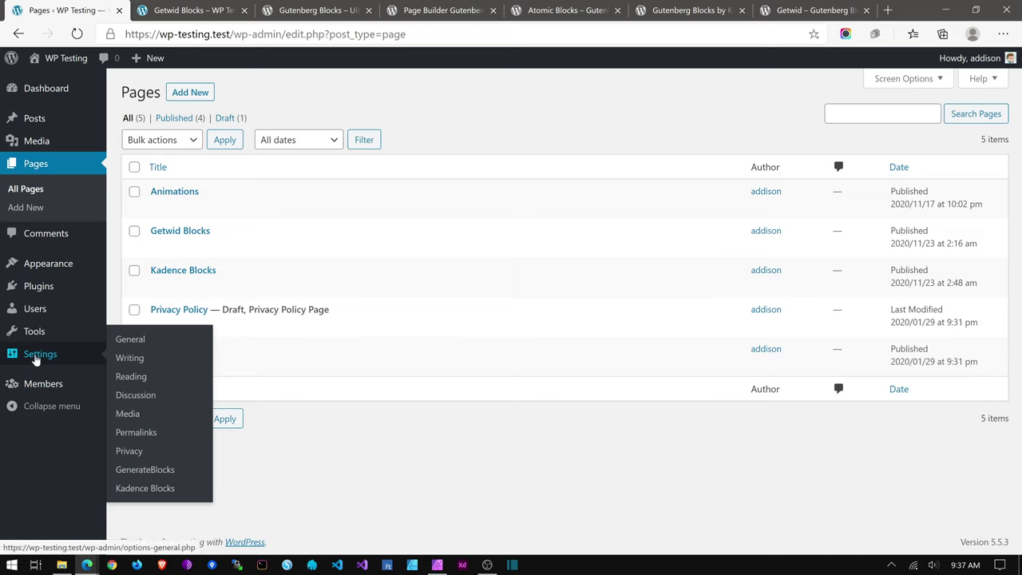
click(127, 340)
scroll(177, 299, down, 5)
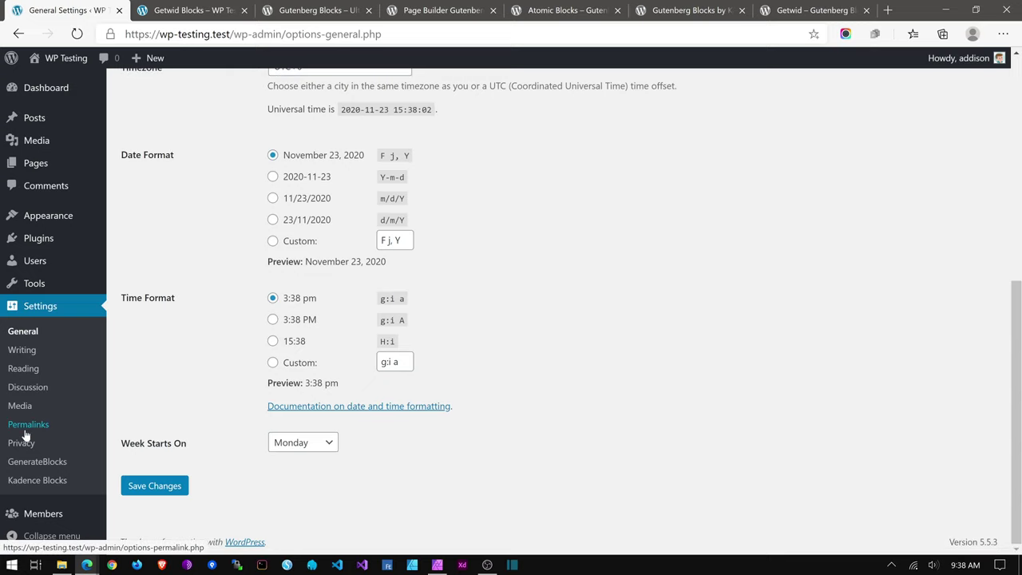
Step: Open Writing settings and review the Getwid Settings section and its Section Content Width field
click(32, 352)
scroll(528, 312, down, 2)
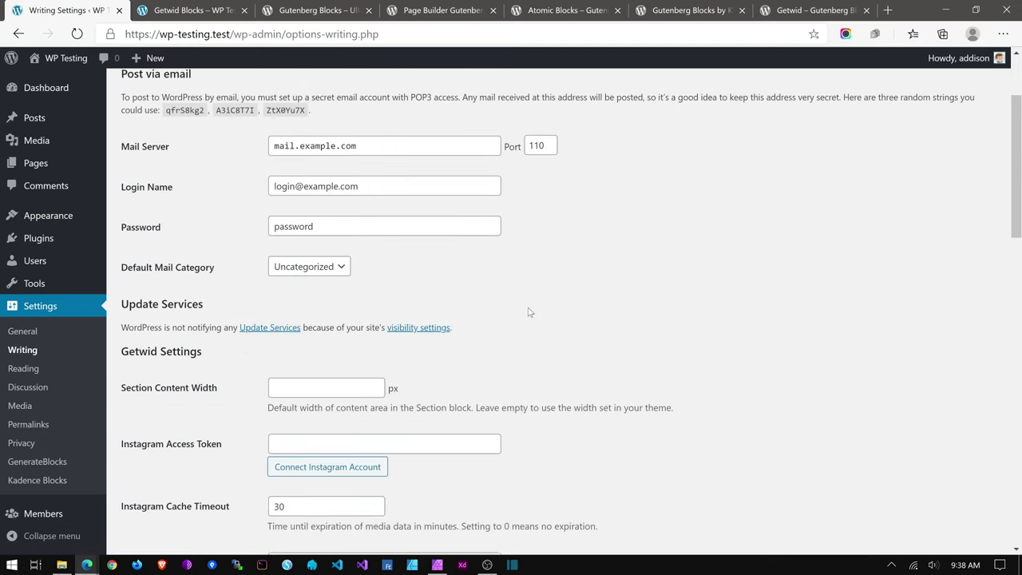
scroll(527, 312, down, 7)
scroll(557, 269, up, 1)
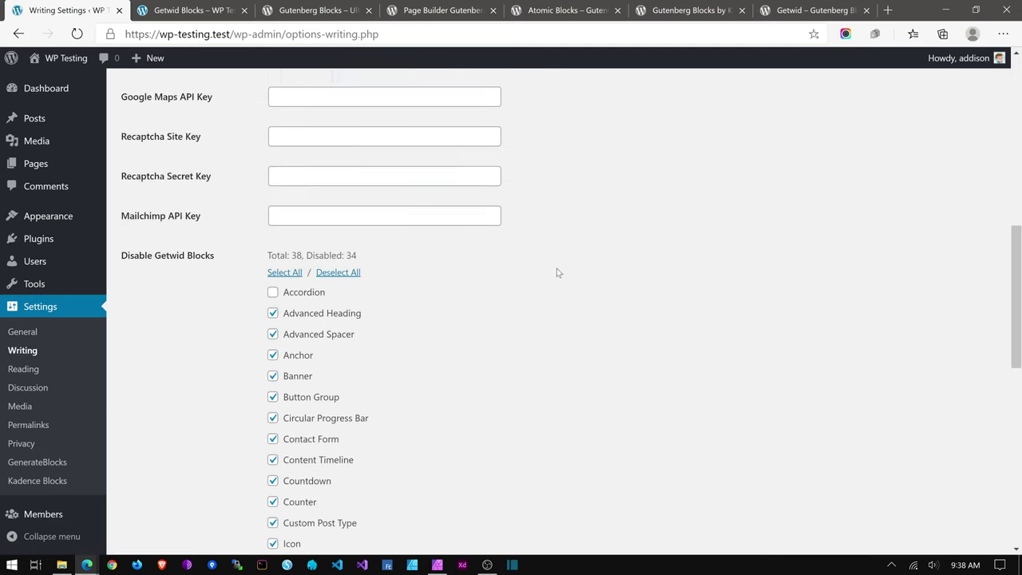
scroll(556, 269, up, 4)
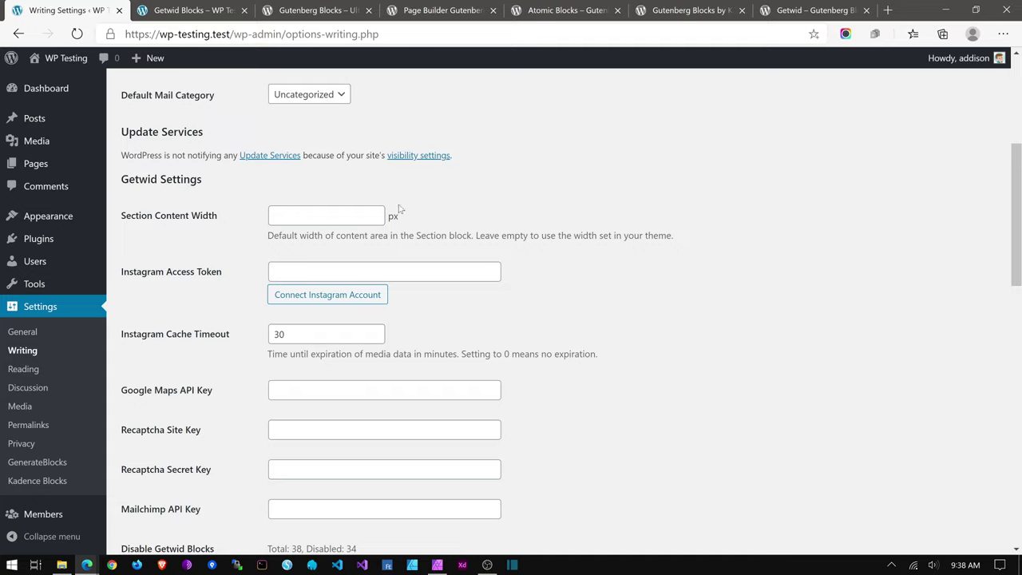
drag(120, 183, 203, 183)
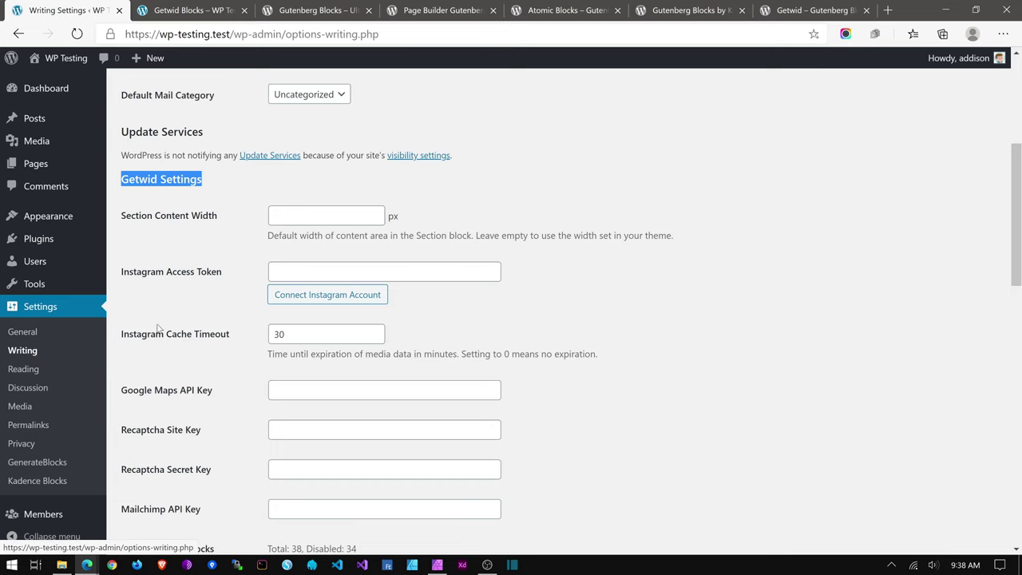
scroll(285, 292, up, 3)
scroll(738, 260, up, 2)
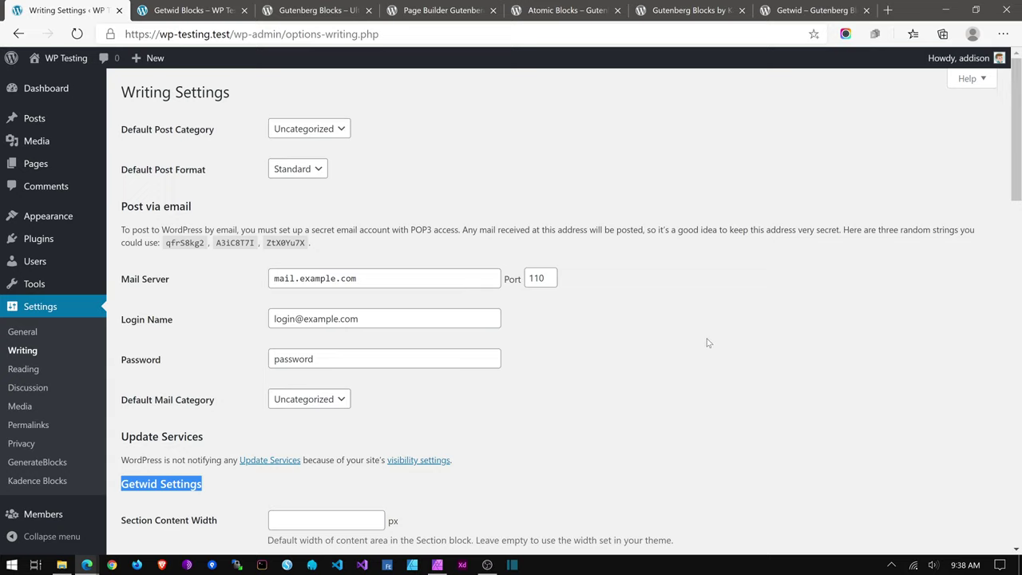
scroll(725, 332, down, 5)
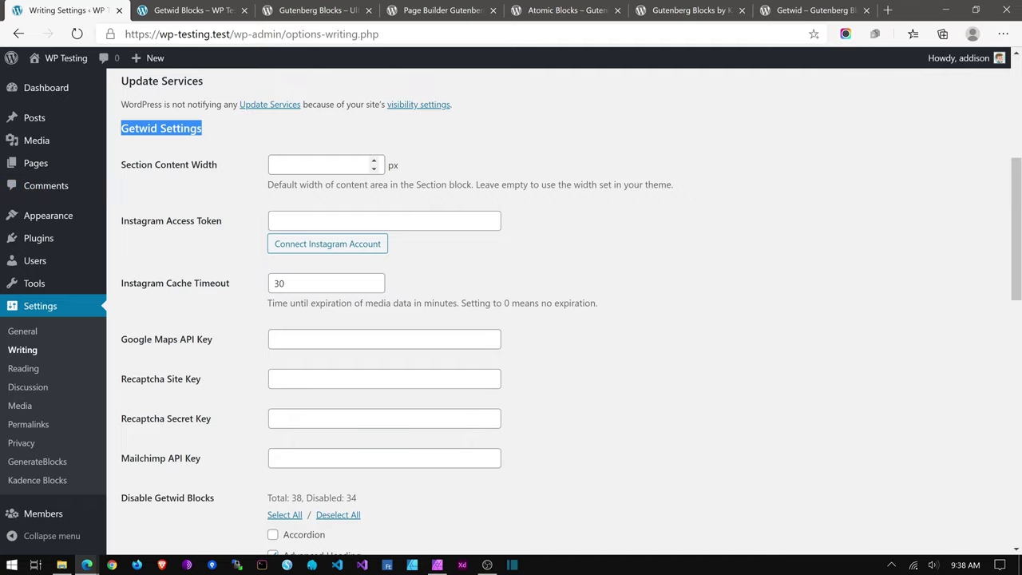
click(336, 166)
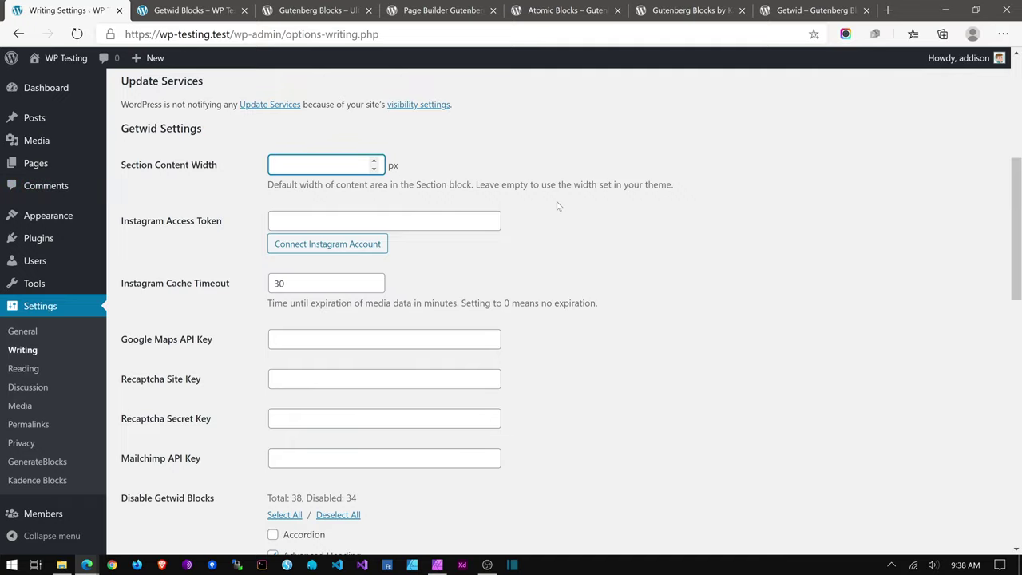
Step: Highlight the Disable Getwid Blocks label and scroll through its list of 38 block checkboxes
scroll(562, 203, down, 2)
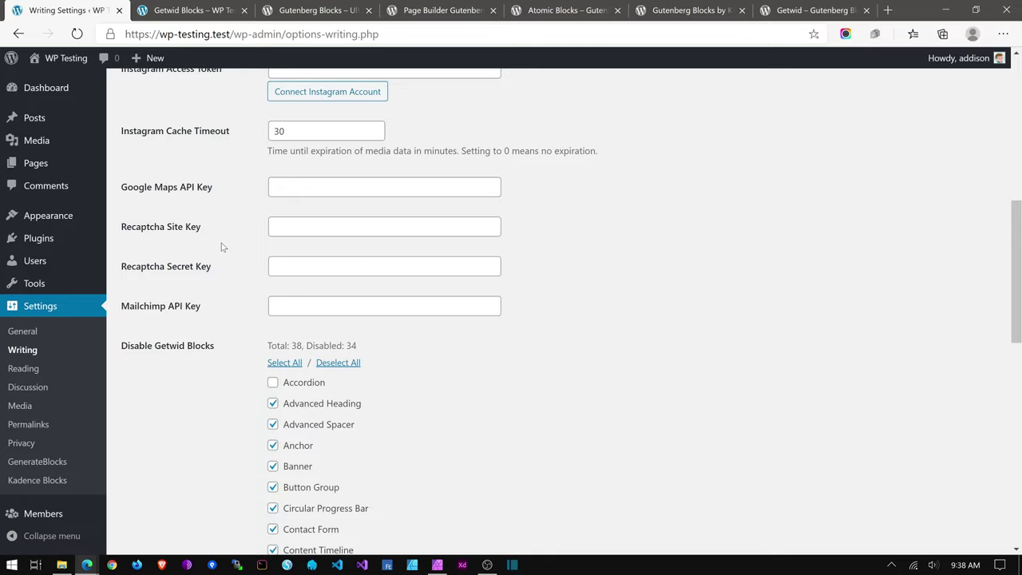
scroll(221, 242, down, 2)
scroll(221, 242, down, 1)
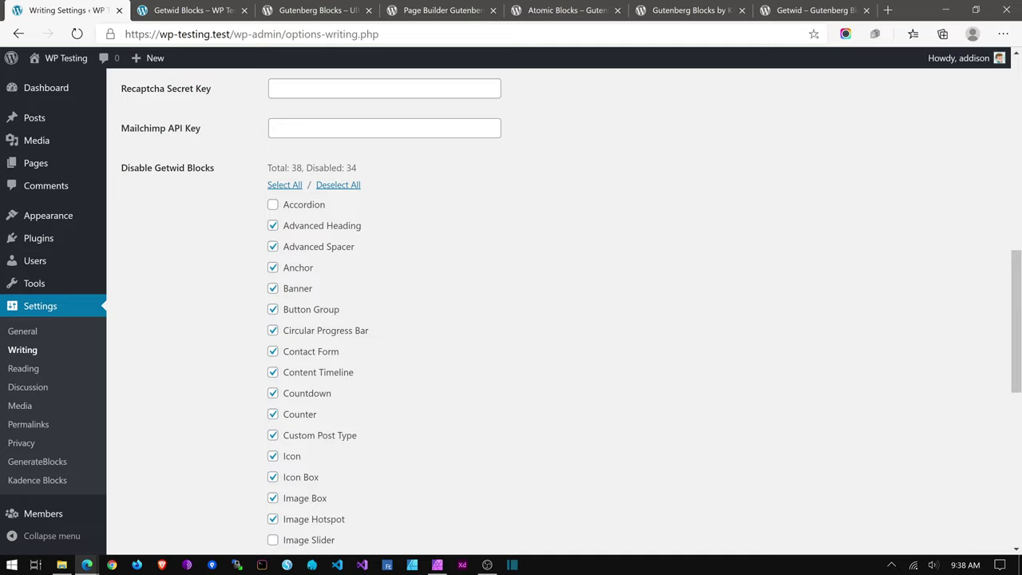
drag(120, 168, 193, 168)
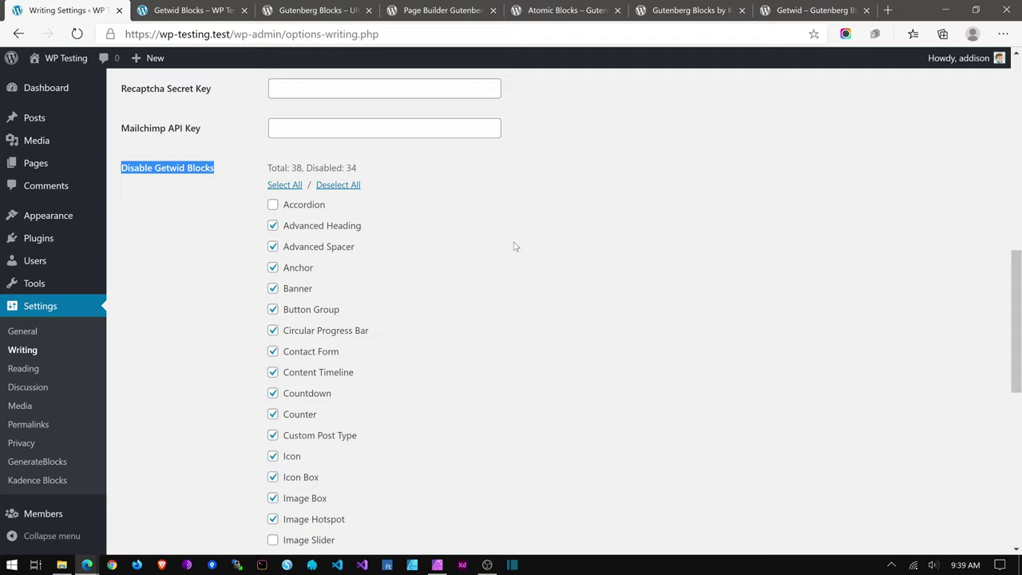
scroll(333, 344, down, 5)
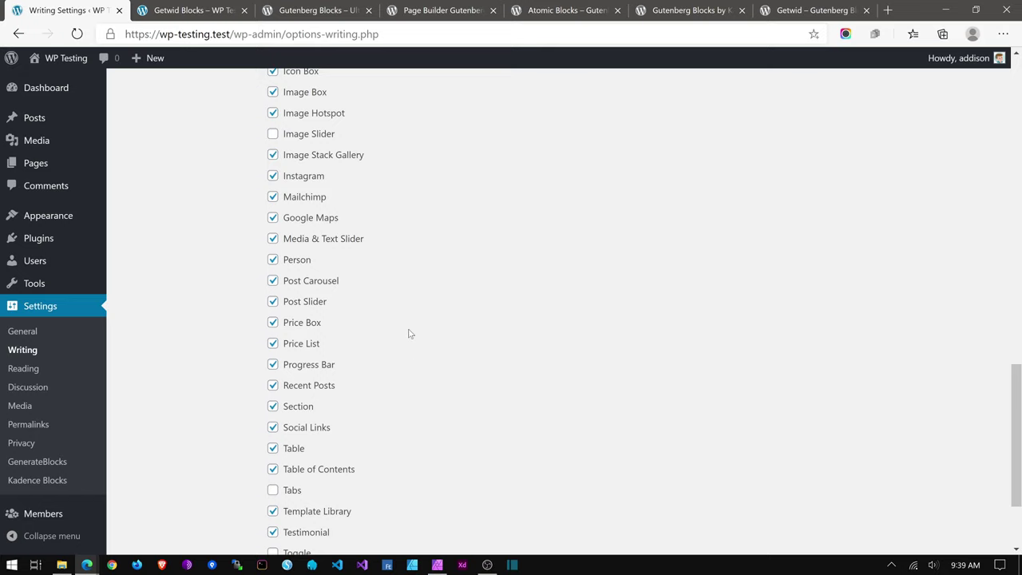
scroll(409, 334, down, 2)
scroll(445, 384, up, 7)
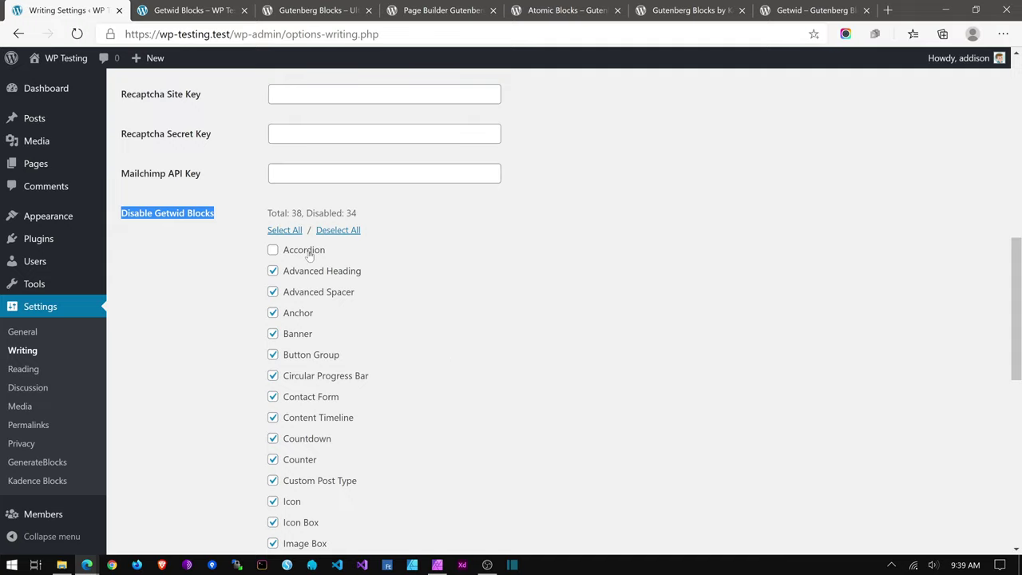
scroll(524, 290, down, 4)
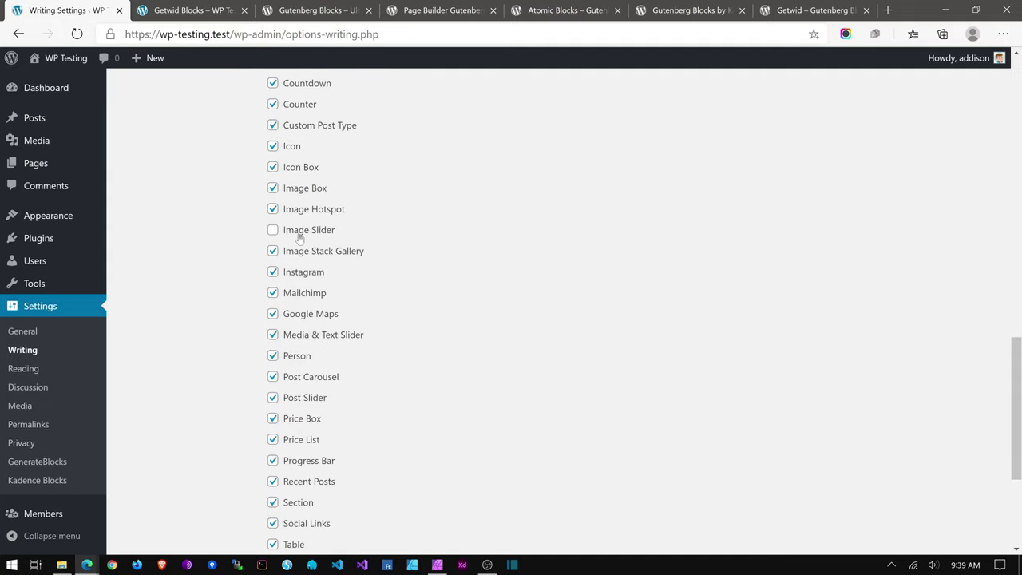
scroll(452, 258, down, 3)
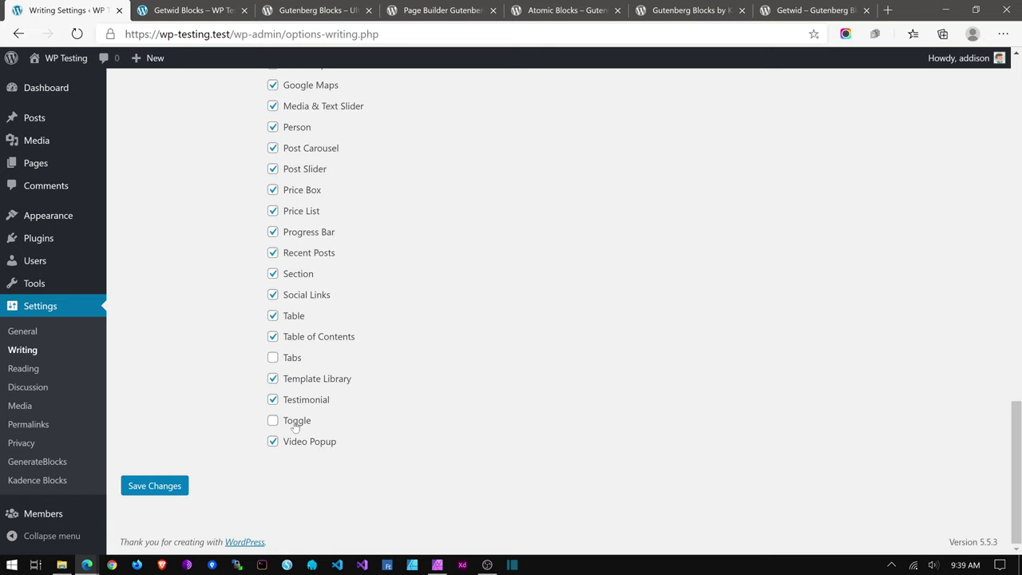
scroll(449, 325, up, 8)
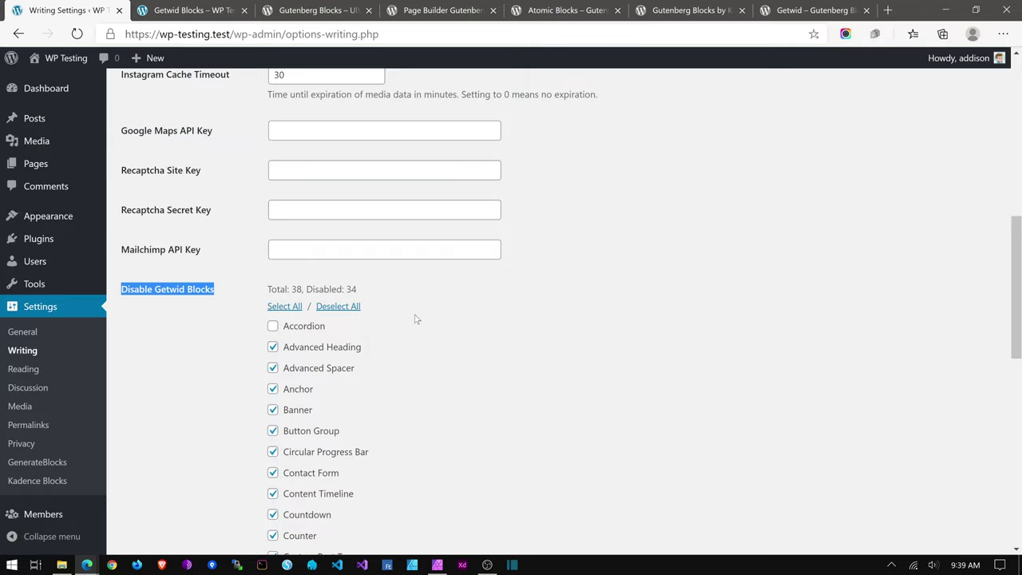
Step: On the live Getwid Blocks page, expand First and Another Accordion and both toggle items
click(176, 8)
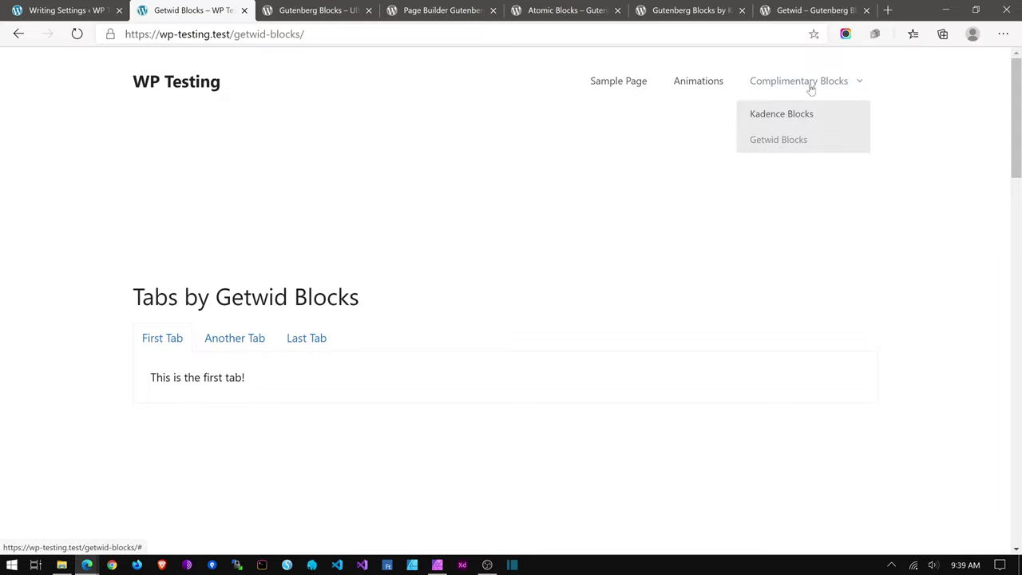
scroll(463, 232, down, 4)
scroll(367, 272, down, 3)
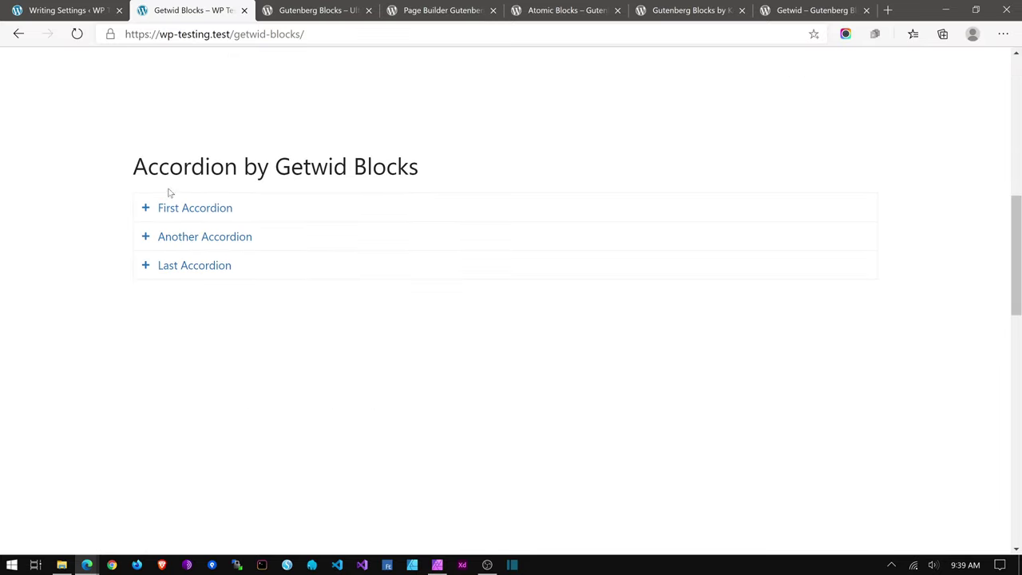
click(185, 208)
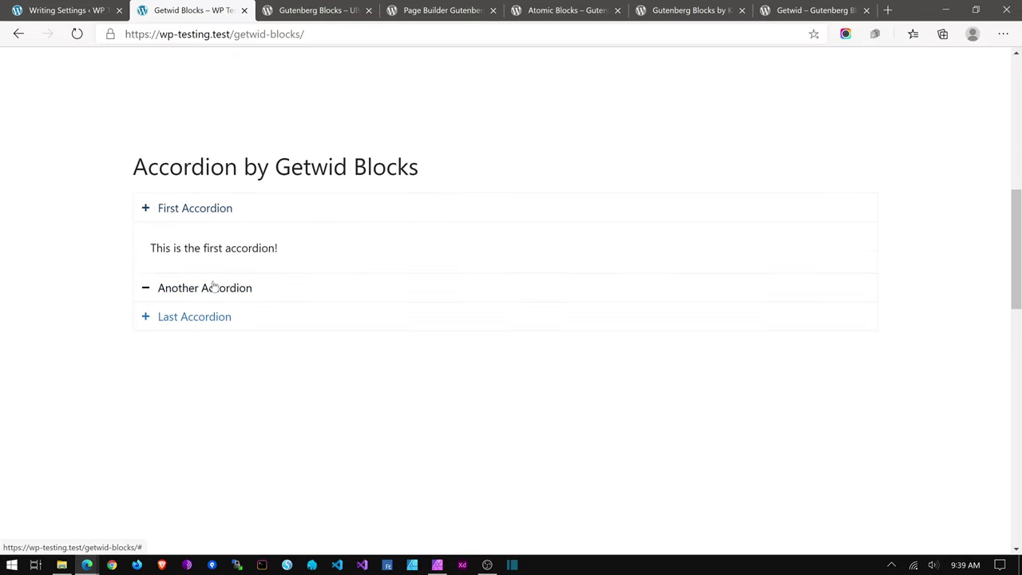
click(214, 288)
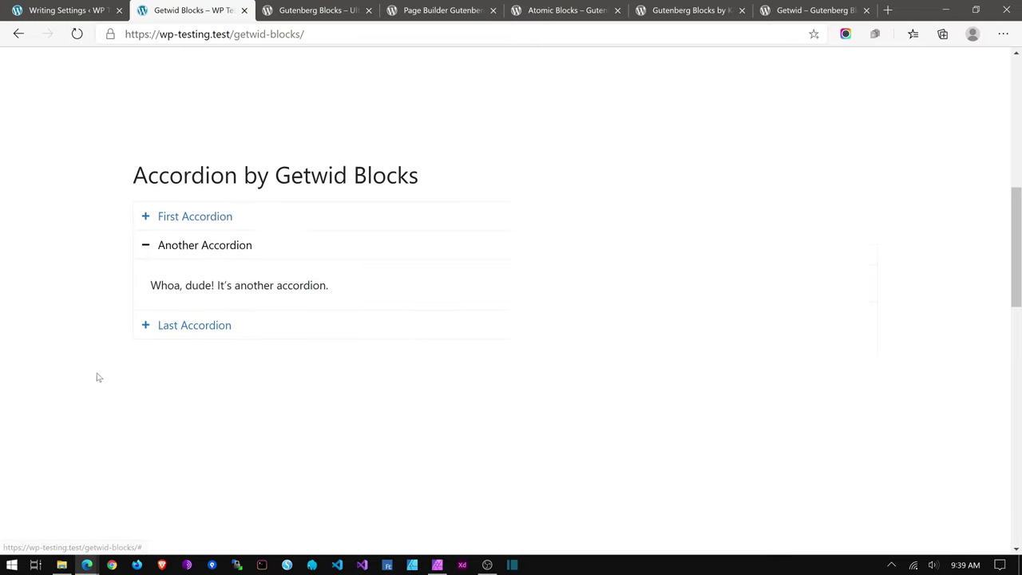
scroll(96, 375, down, 5)
click(182, 312)
click(252, 397)
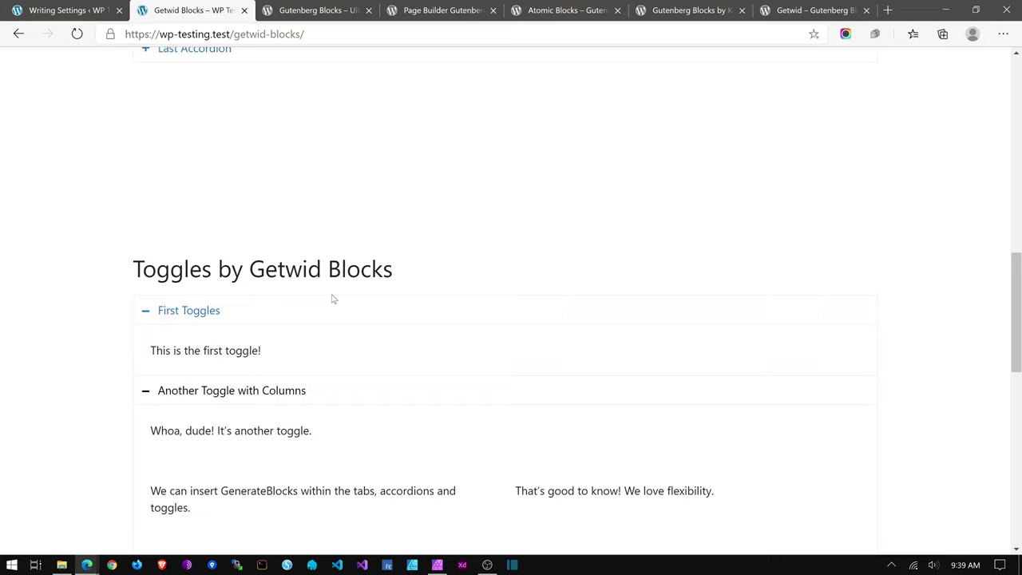
scroll(367, 260, up, 10)
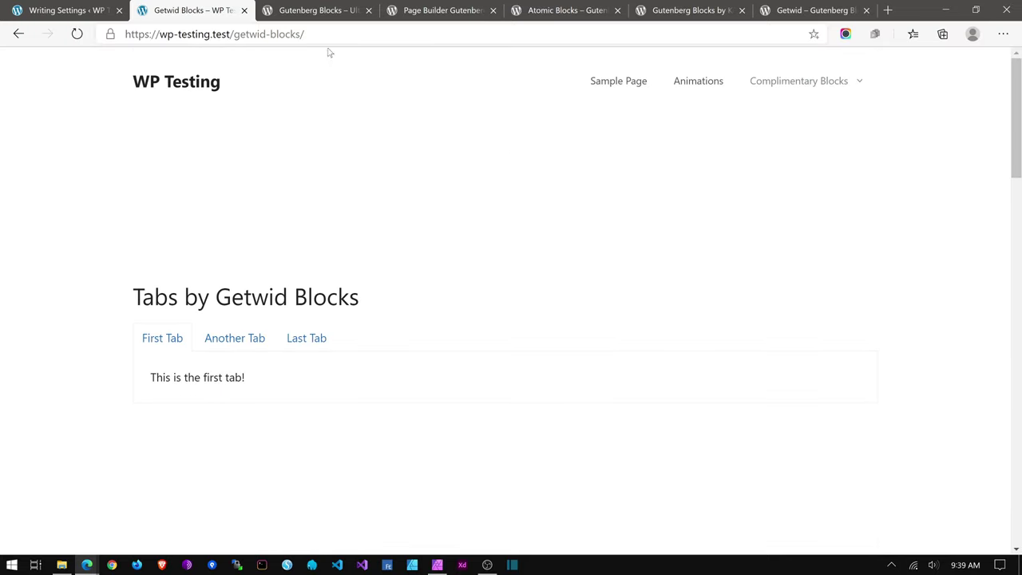
Step: Edit the Getwid Blocks page from the admin Pages list, hiding the Kadence Blocks Controls panel
click(64, 10)
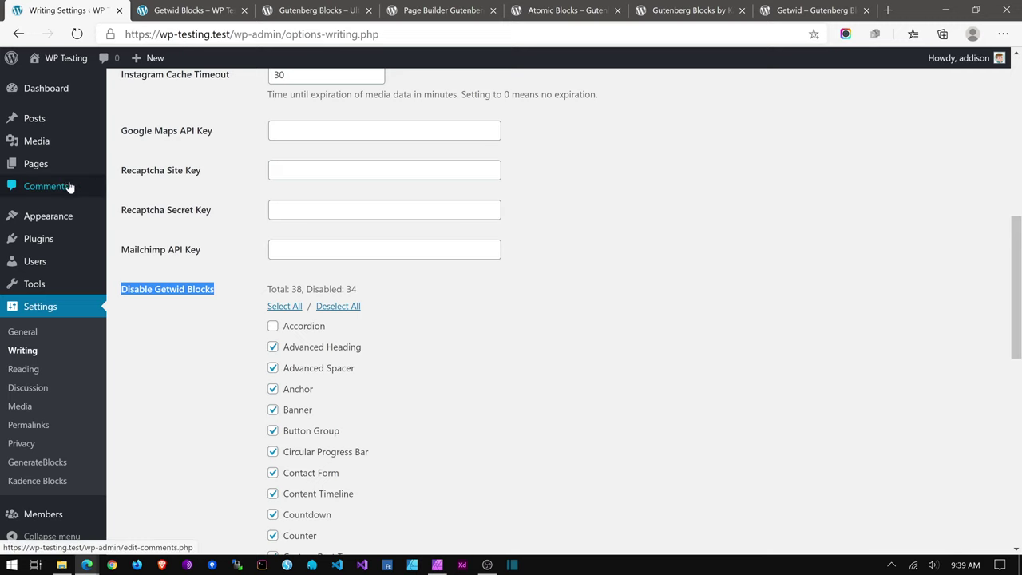
click(36, 166)
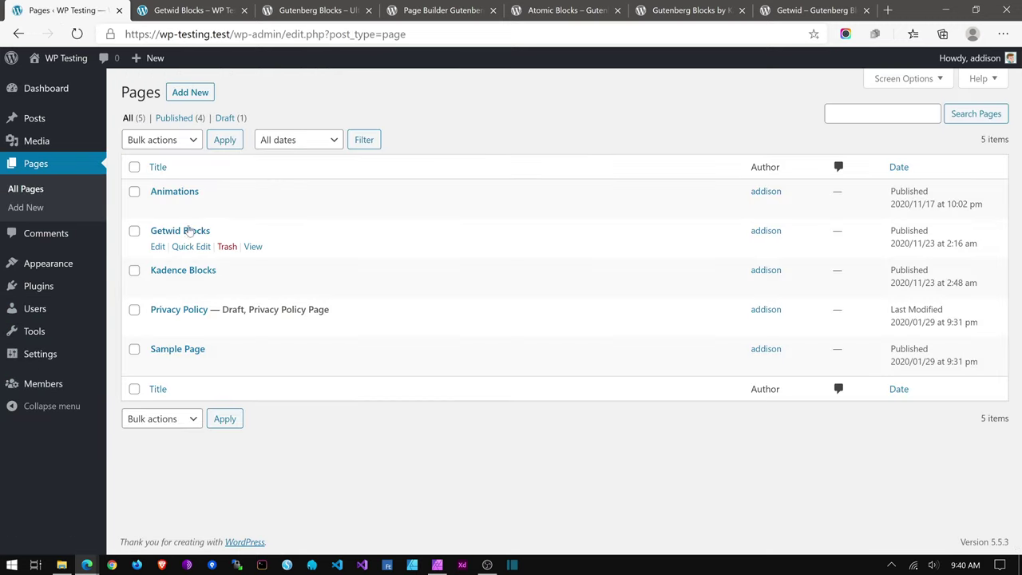
click(190, 230)
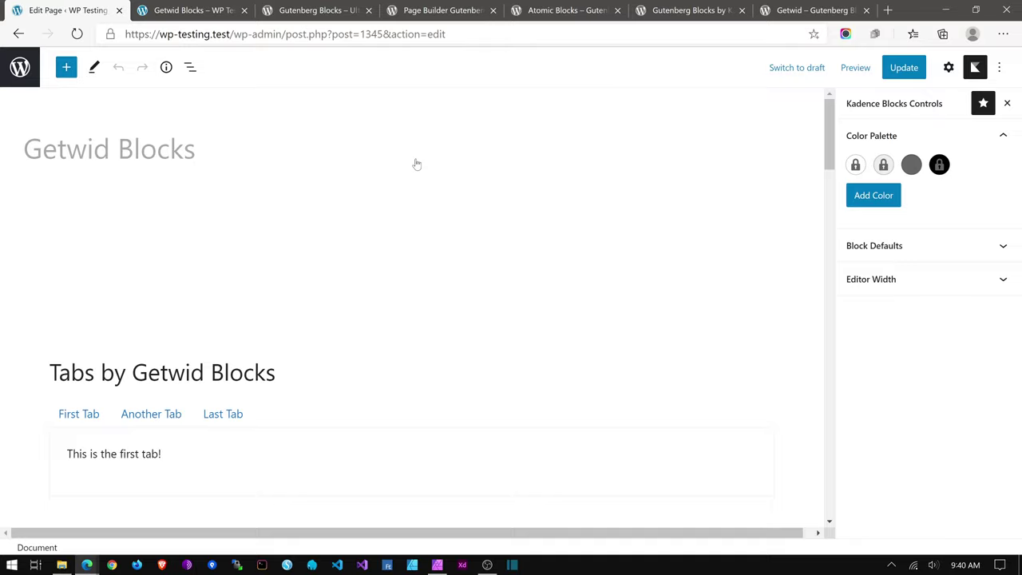
scroll(407, 234, down, 2)
scroll(392, 242, up, 1)
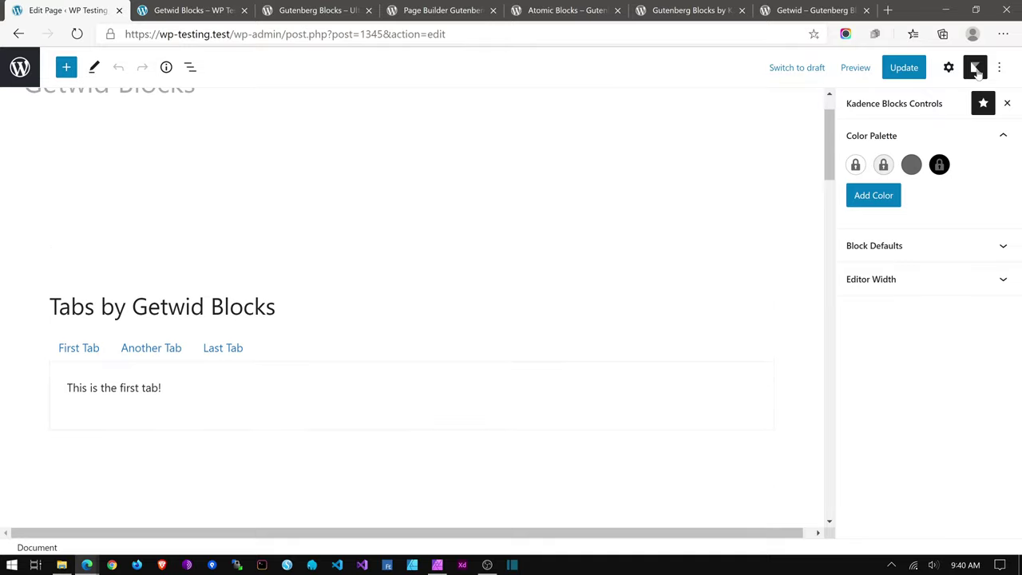
click(975, 68)
Step: Select the Getwid Tabs block, open its settings, and preview Another Tab and Last Tab
click(975, 69)
click(411, 324)
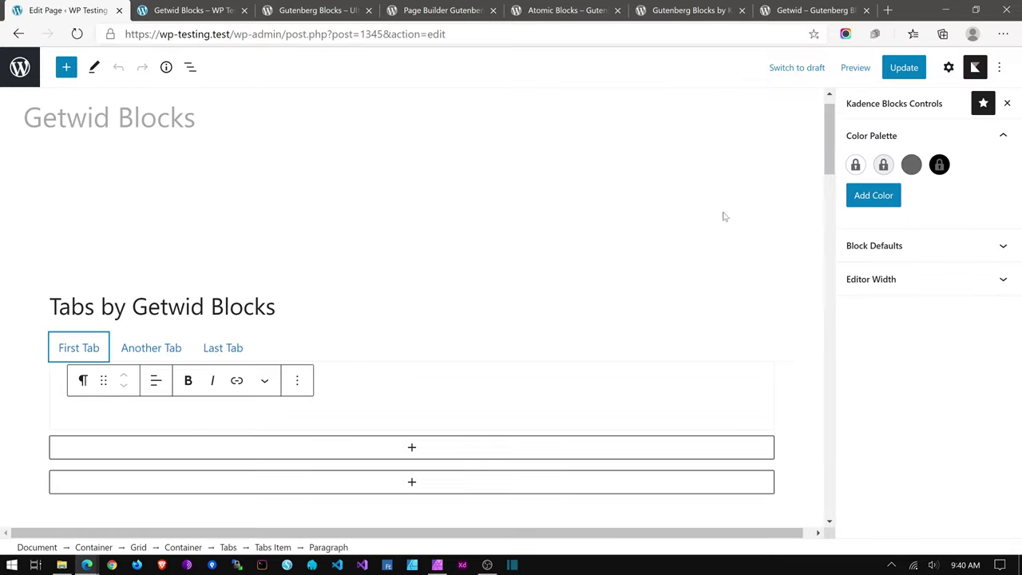
click(1008, 104)
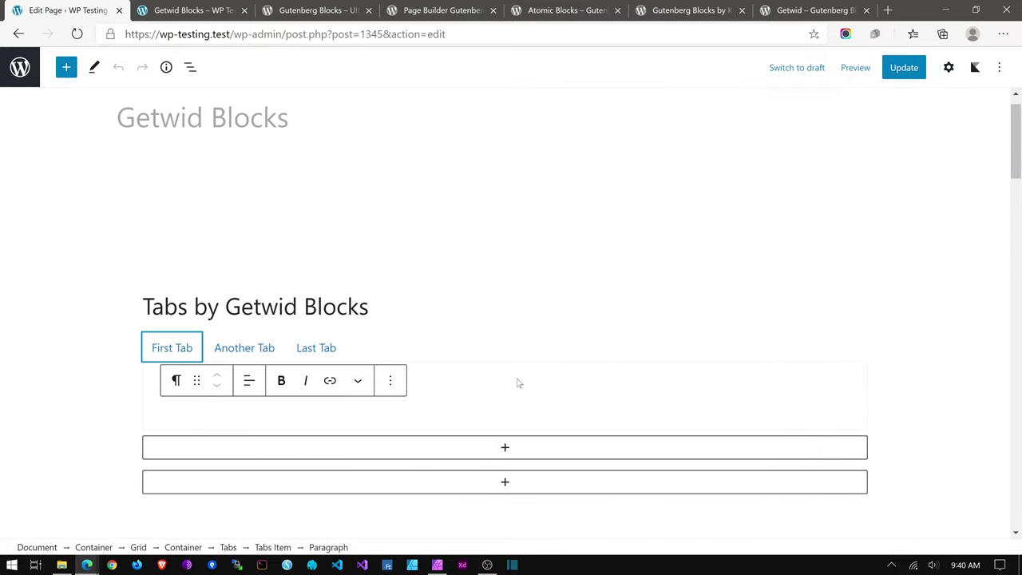
click(474, 359)
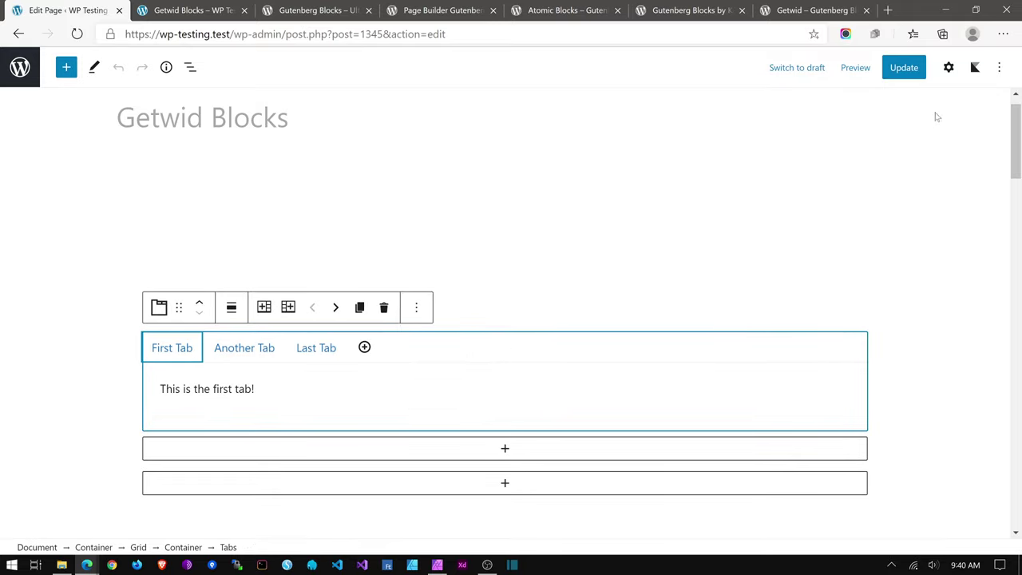
click(948, 68)
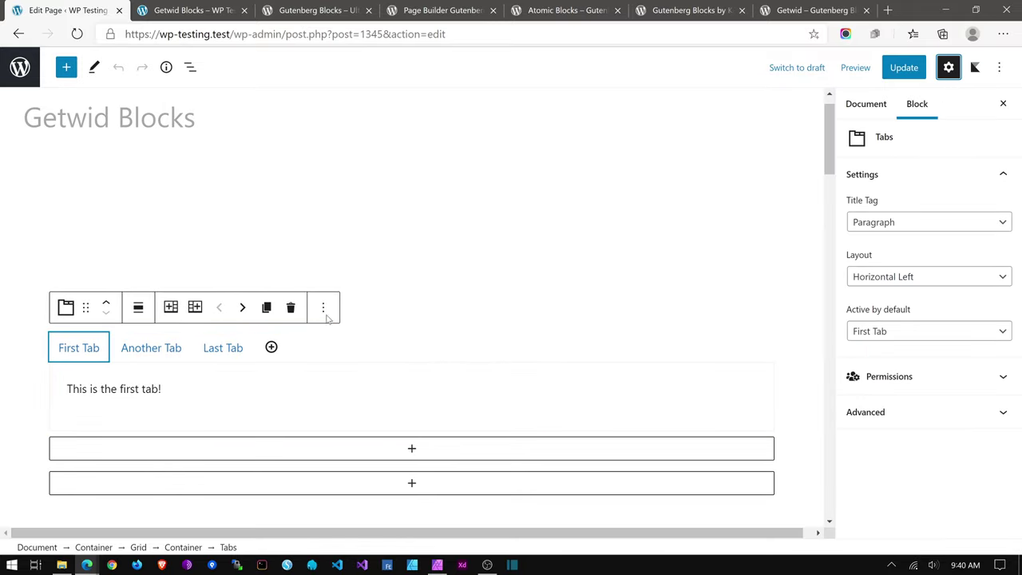
scroll(260, 328, down, 2)
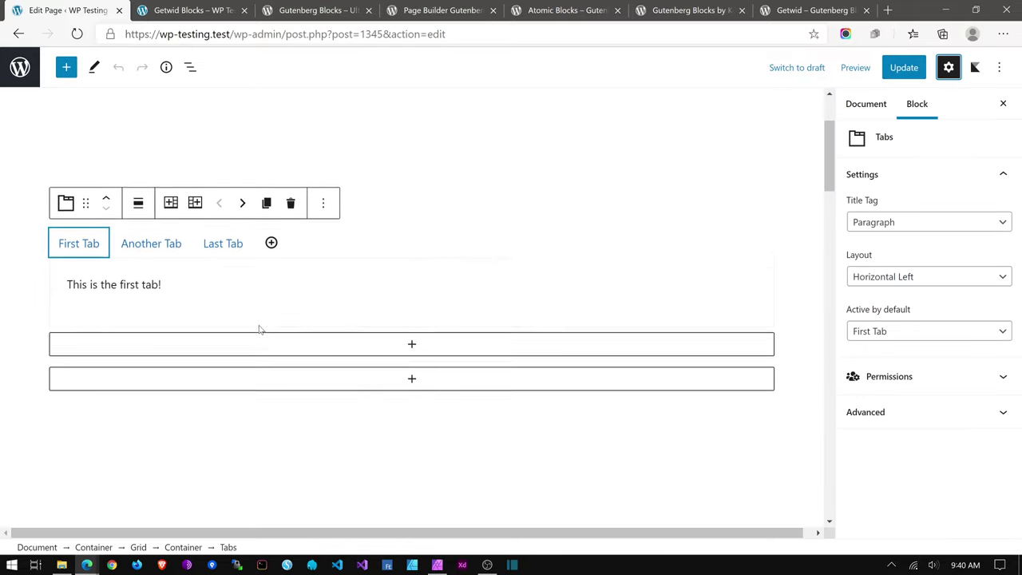
click(151, 238)
click(227, 241)
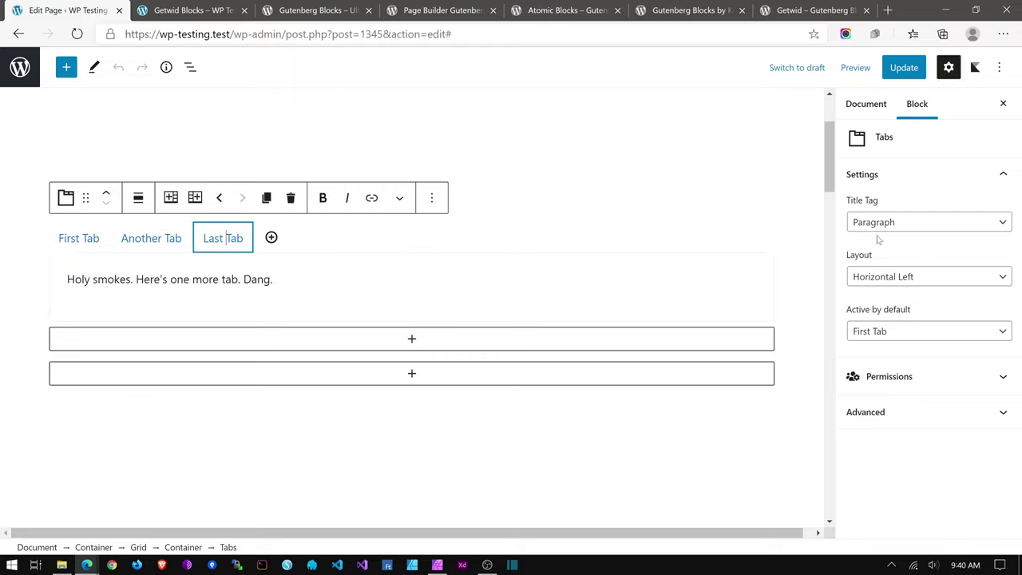
click(892, 332)
Step: Try the Horizontal Center and Vertical Left tab layouts, then return to Horizontal Left
click(885, 278)
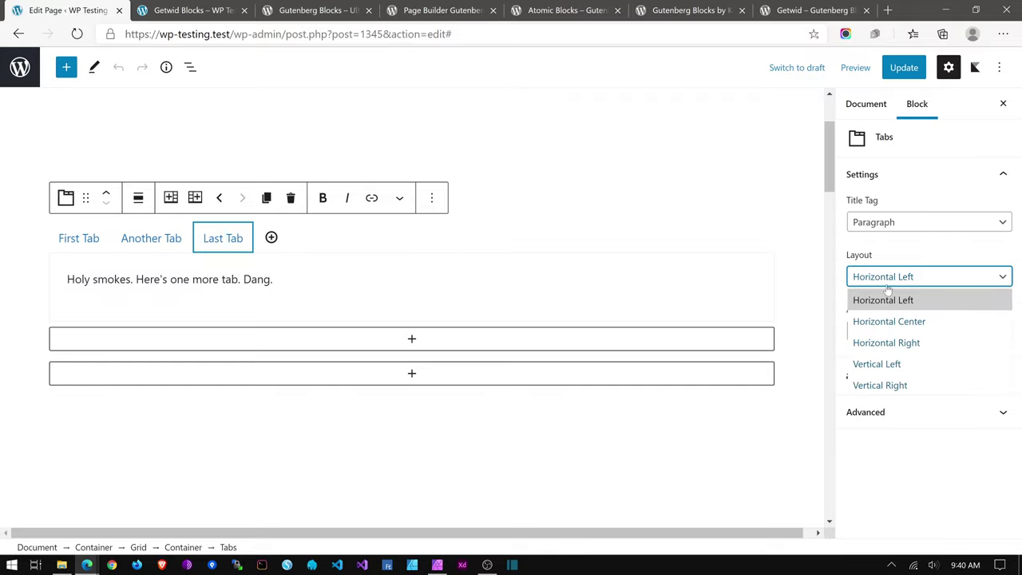
click(884, 324)
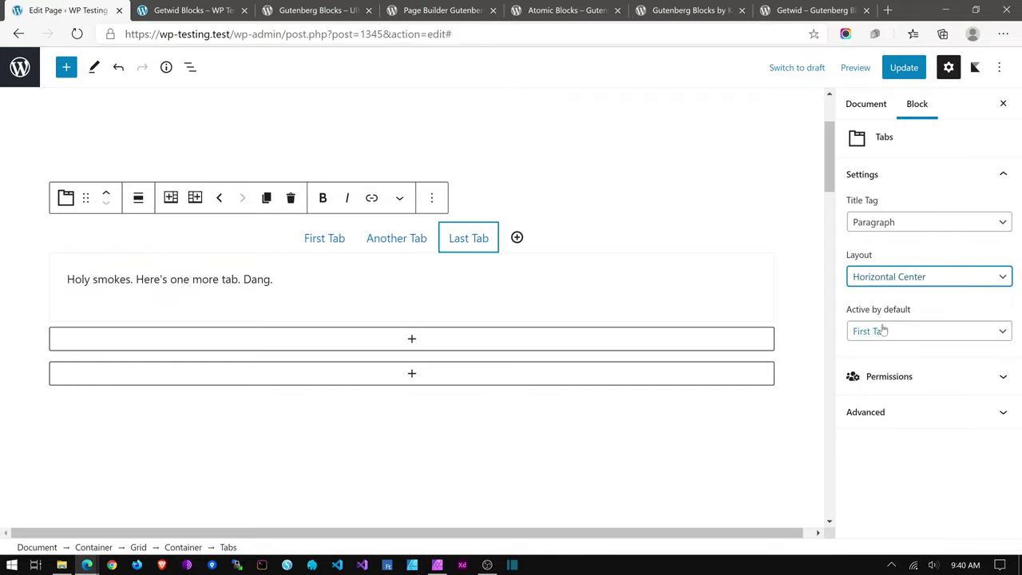
click(902, 287)
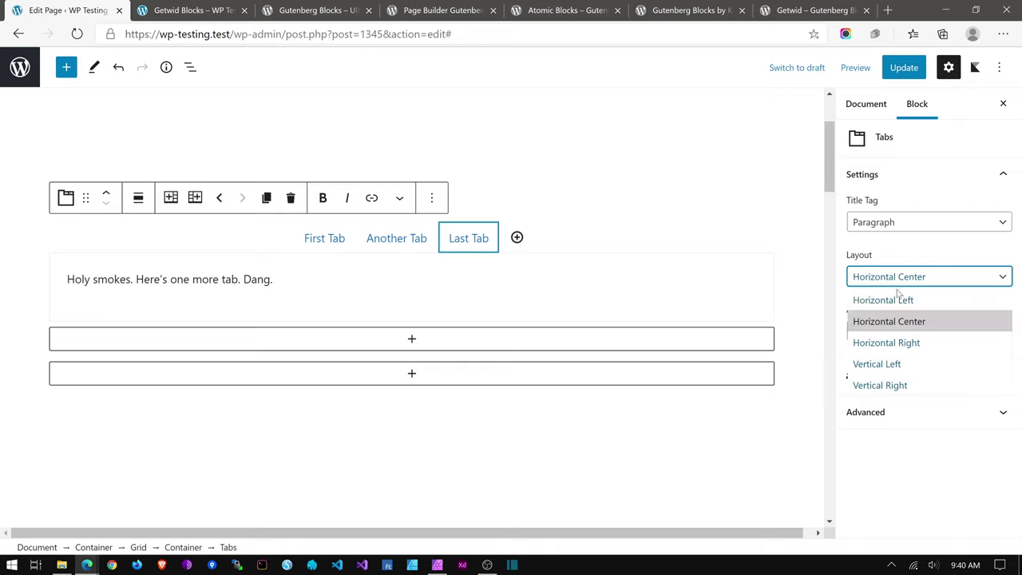
click(895, 365)
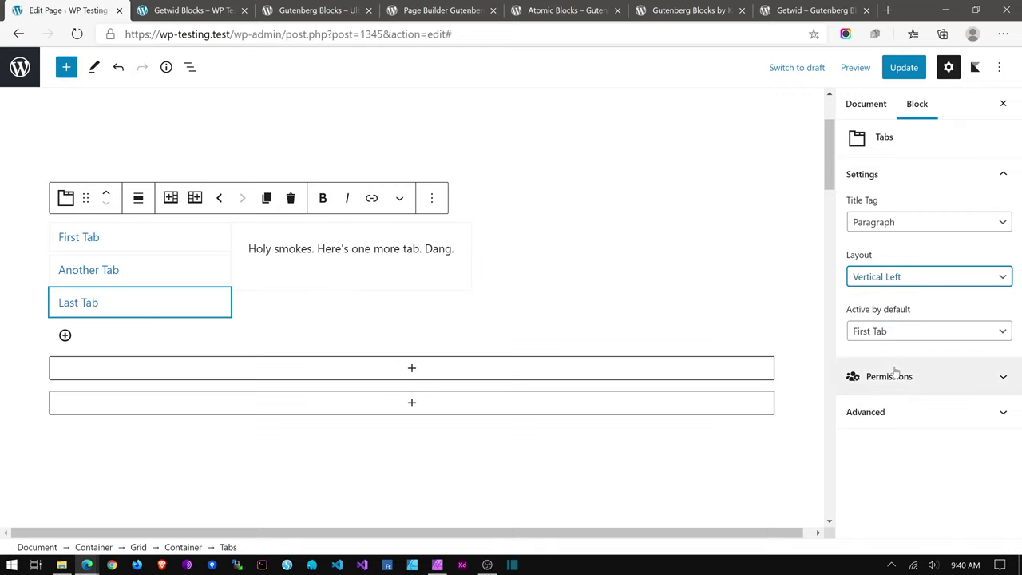
click(118, 271)
click(102, 241)
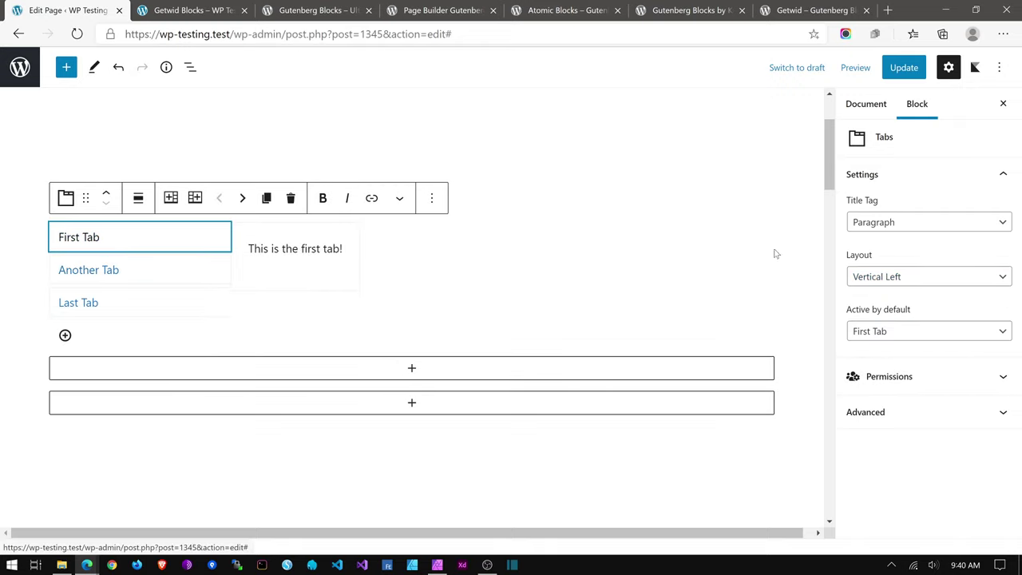
click(889, 276)
click(883, 300)
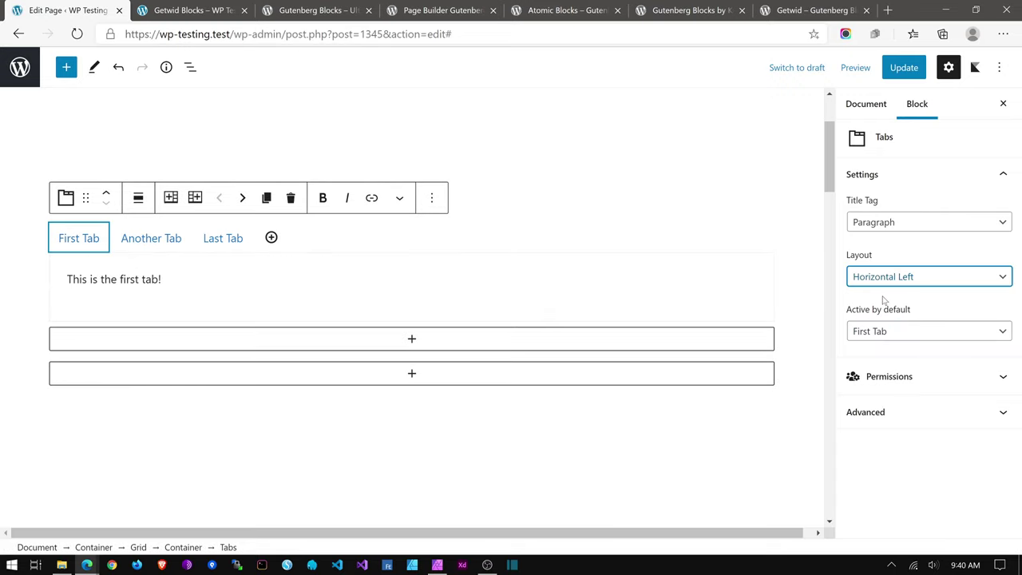
click(210, 9)
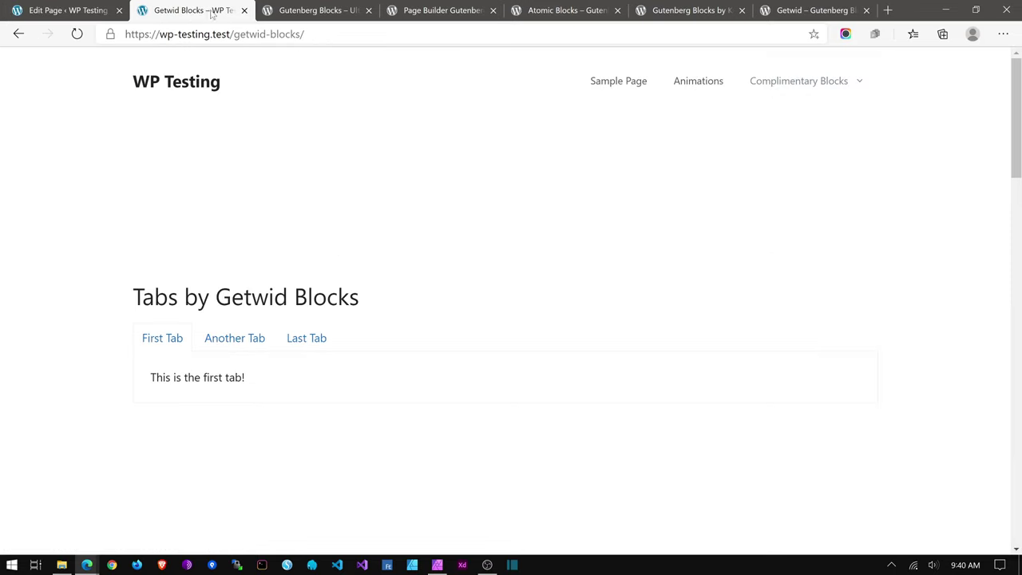
click(313, 338)
click(212, 340)
click(172, 343)
scroll(437, 364, down, 2)
scroll(439, 360, up, 1)
scroll(336, 216, up, 1)
key(ctrl+Page_Up)
scroll(202, 284, down, 3)
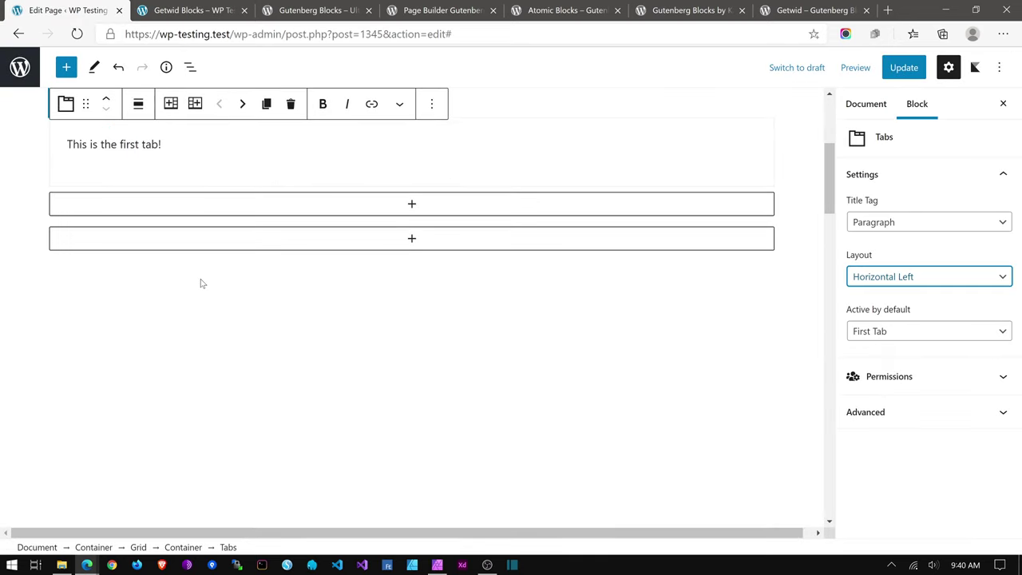
scroll(201, 282, up, 4)
scroll(242, 283, down, 2)
Step: Correct the first accordion item's title to 'First Accordion Component'
click(264, 253)
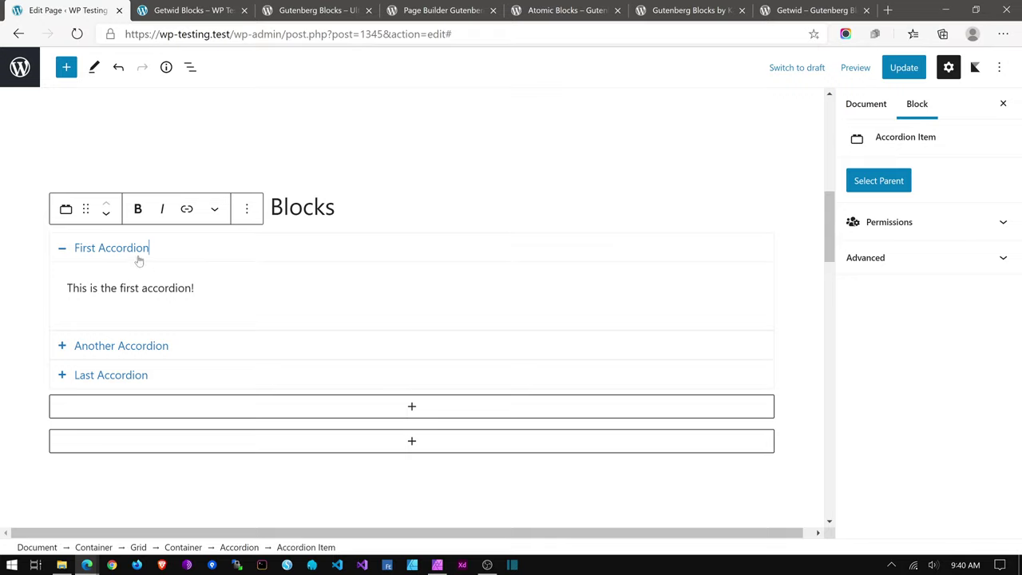
mouse_move(155, 251)
mouse_down()
mouse_move(88, 250)
mouse_move(171, 255)
mouse_up()
text(Compnent)
key(BackSpace)
text(one)
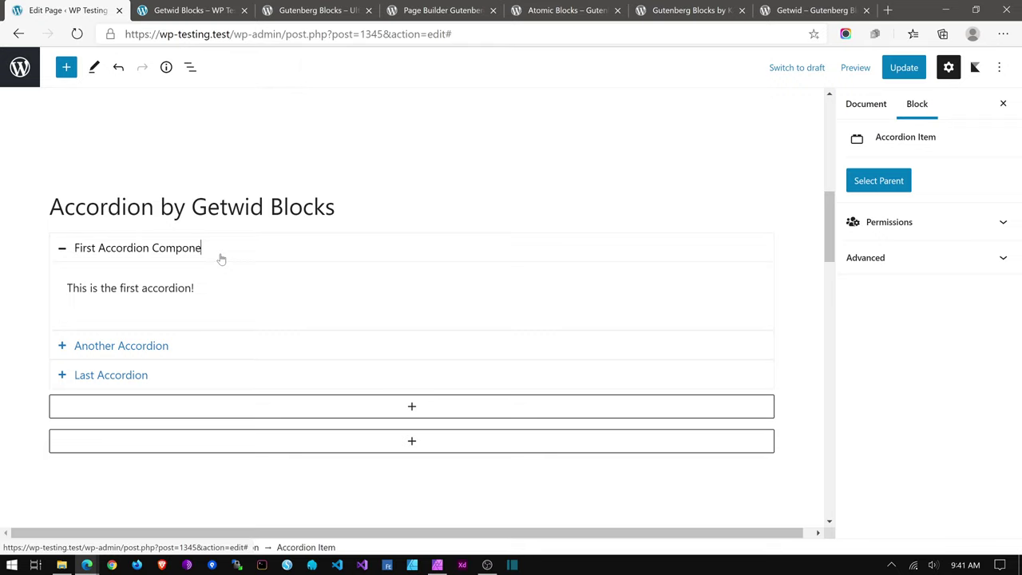
key(Down)
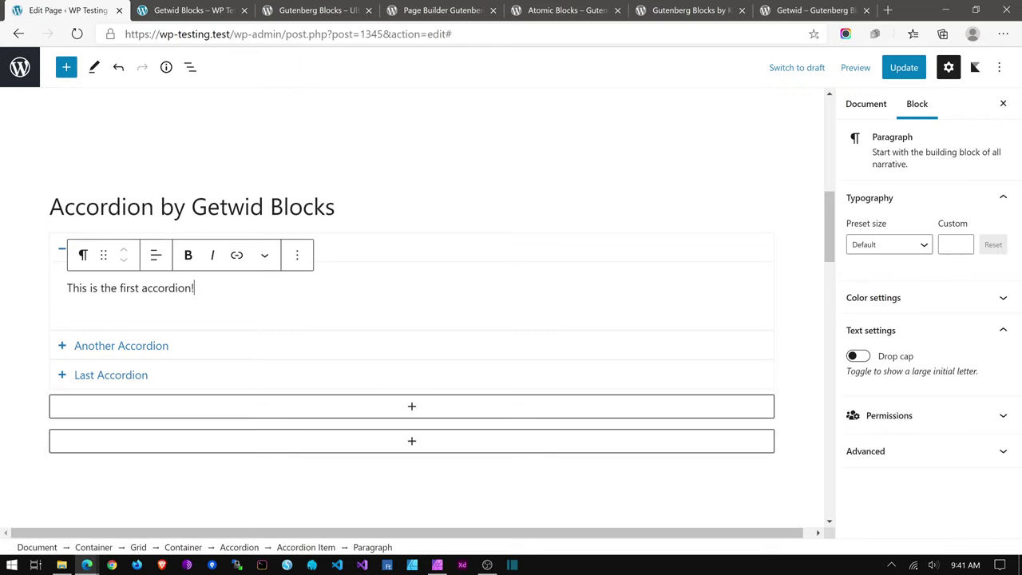
Step: Move to the end of the first accordion's paragraph and expand the First Toggles item
click(331, 240)
click(182, 252)
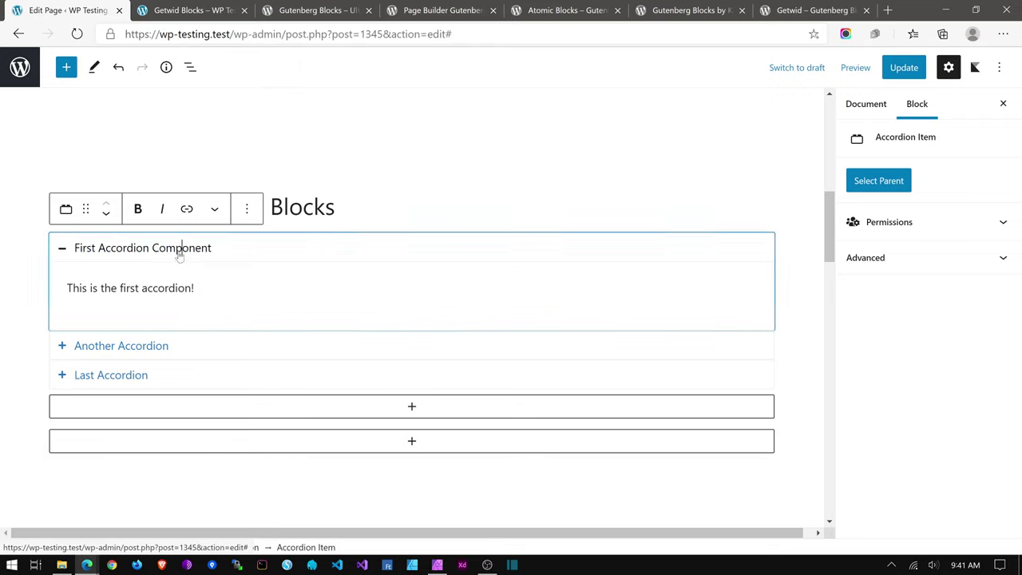
key(Down)
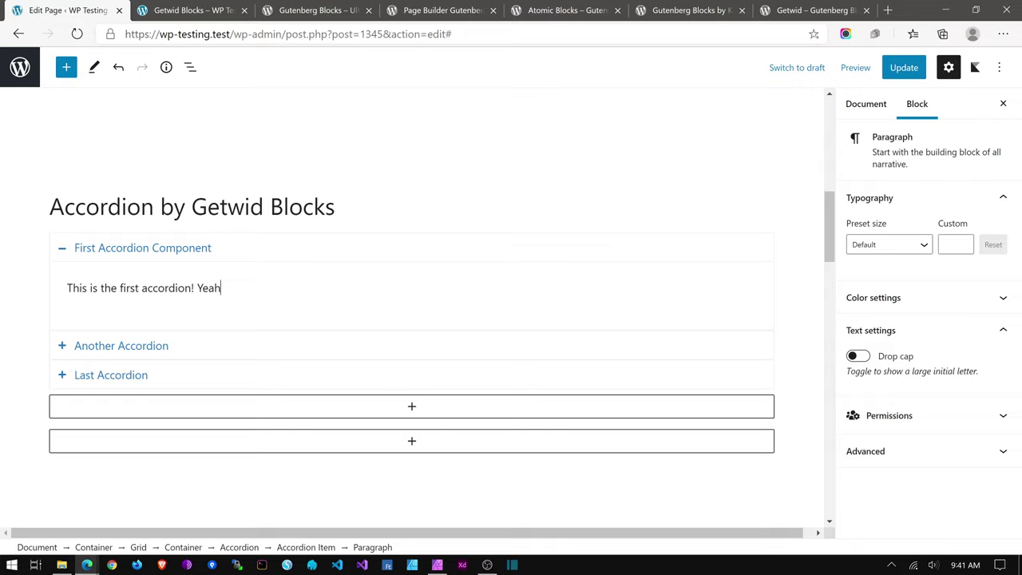
scroll(314, 287, down, 6)
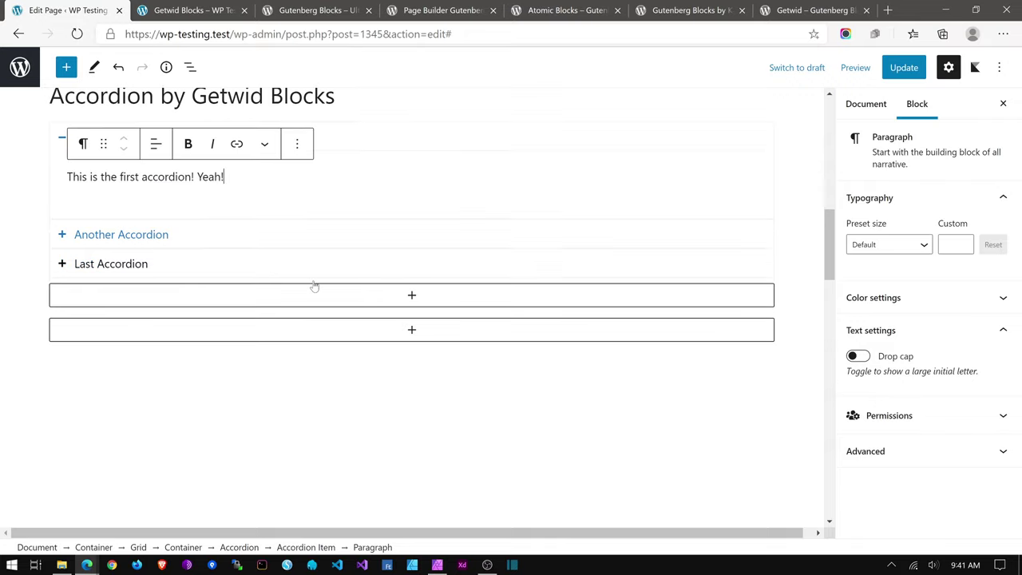
click(234, 301)
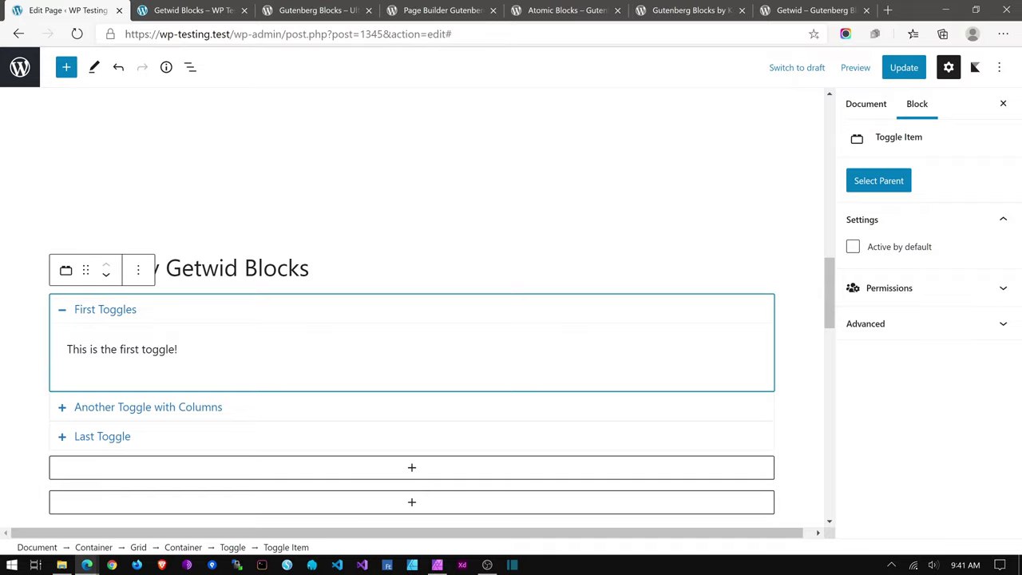
scroll(372, 375, up, 3)
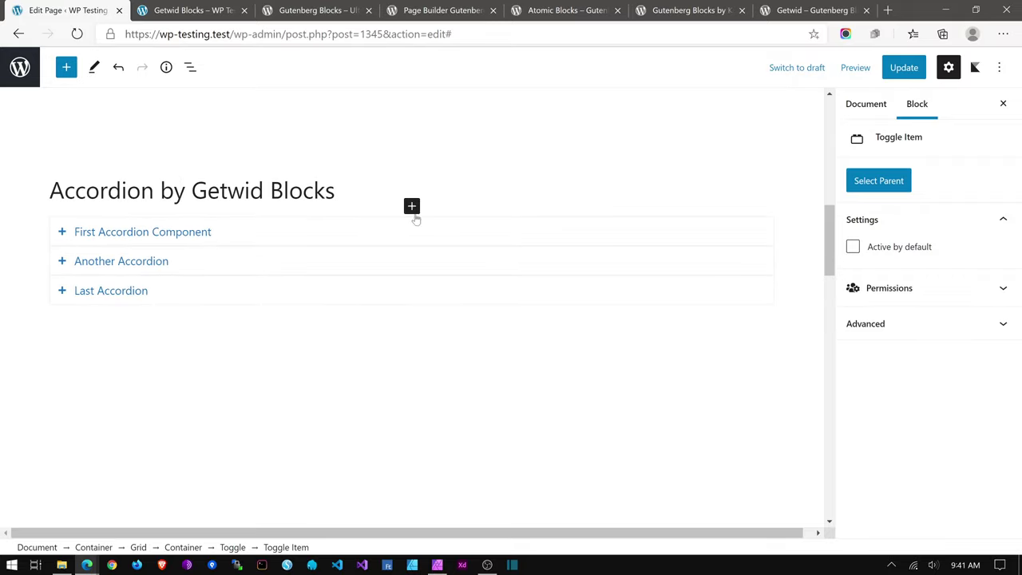
Step: Select the Accordion via Block Navigation and transform it to Tabs, then to Toggle
click(111, 291)
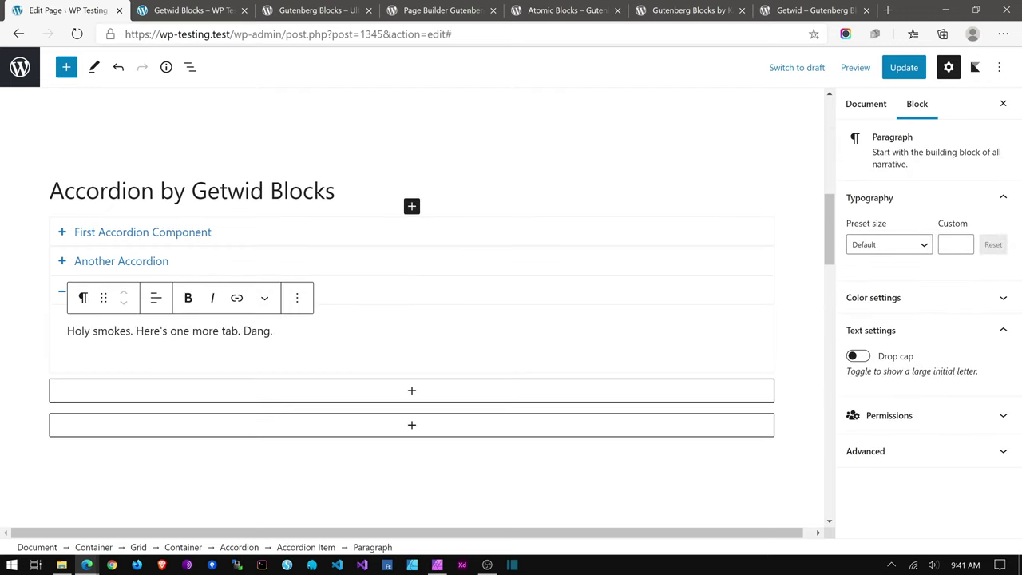
click(190, 67)
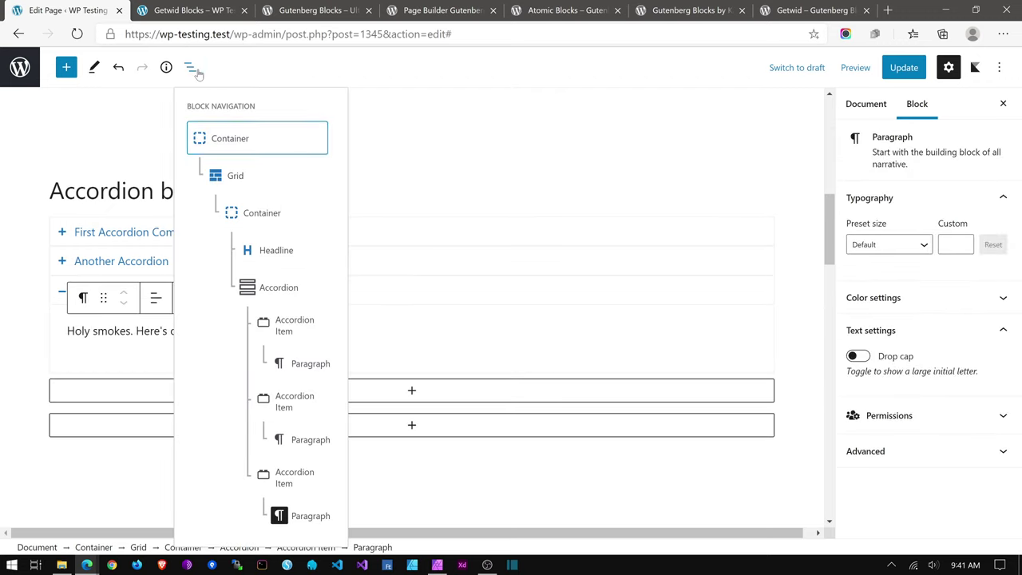
click(281, 289)
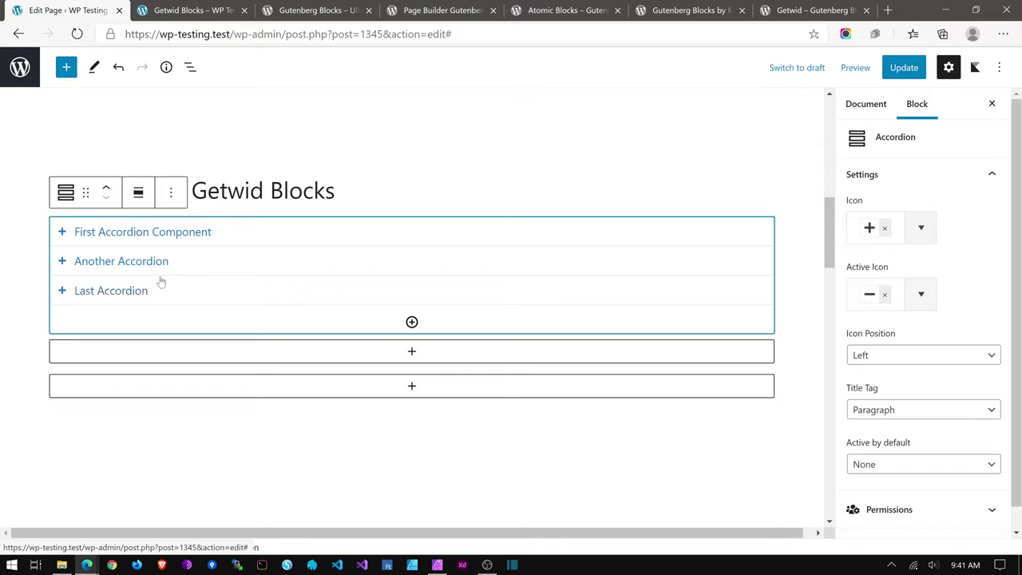
click(66, 192)
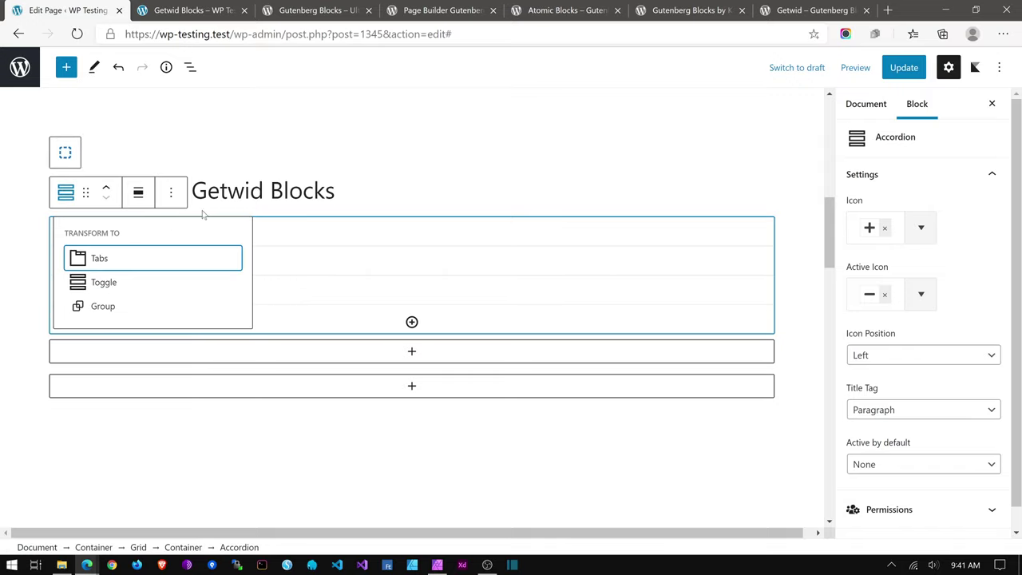
click(99, 257)
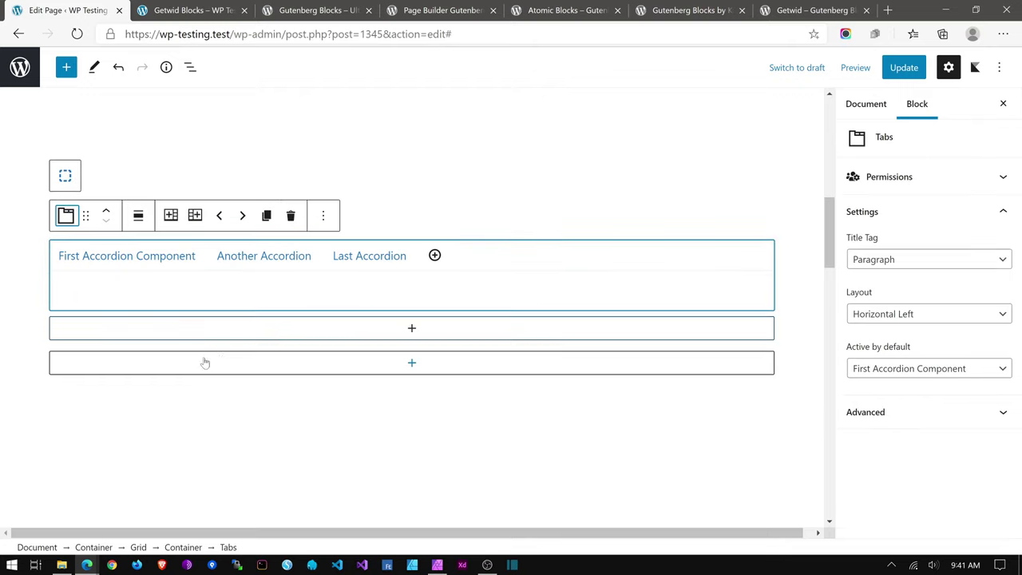
click(67, 215)
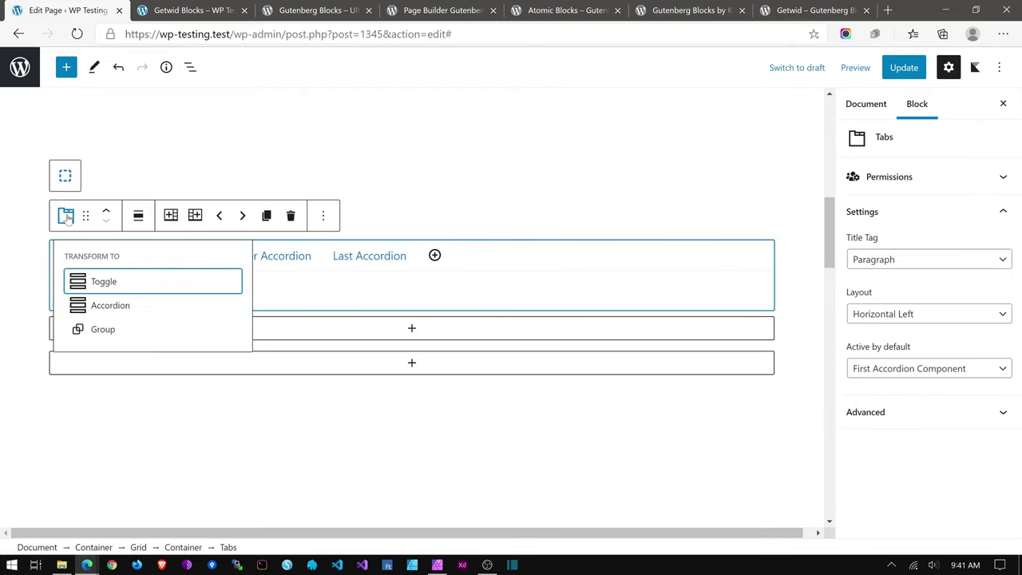
click(102, 284)
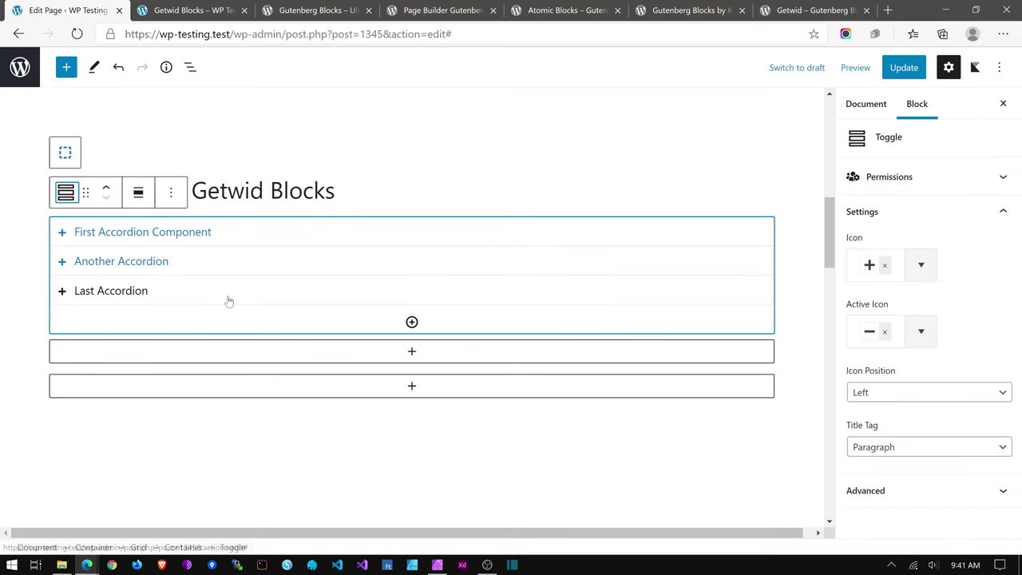
click(373, 389)
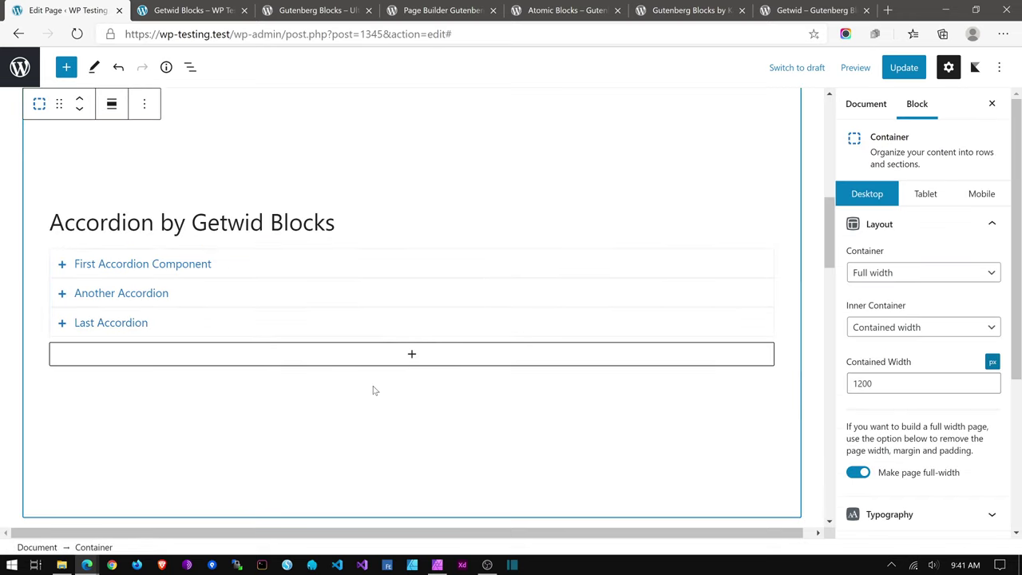
Step: Select the Image Slider block and keep its image size at Full Size
scroll(374, 389, down, 6)
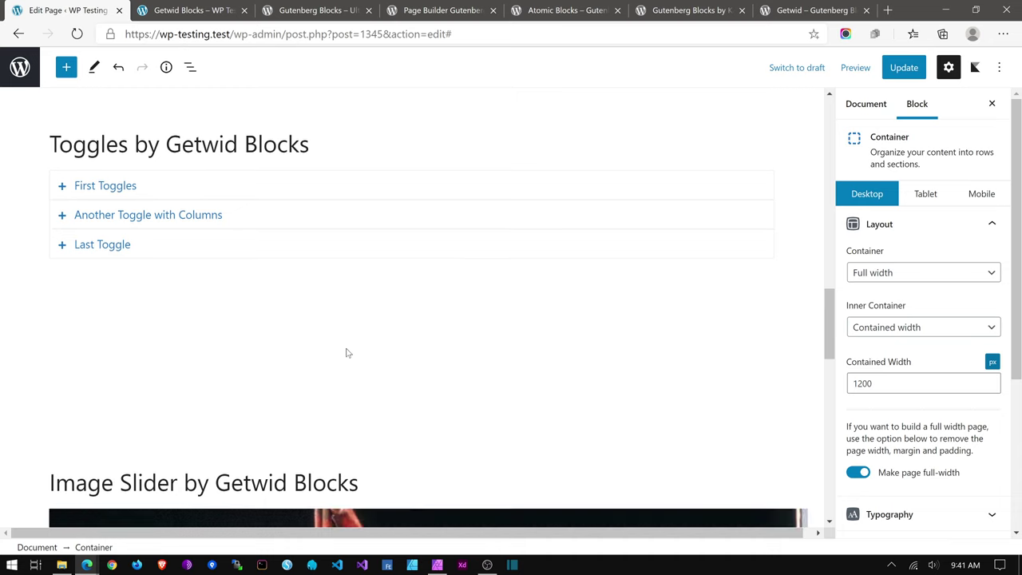
scroll(154, 185, down, 6)
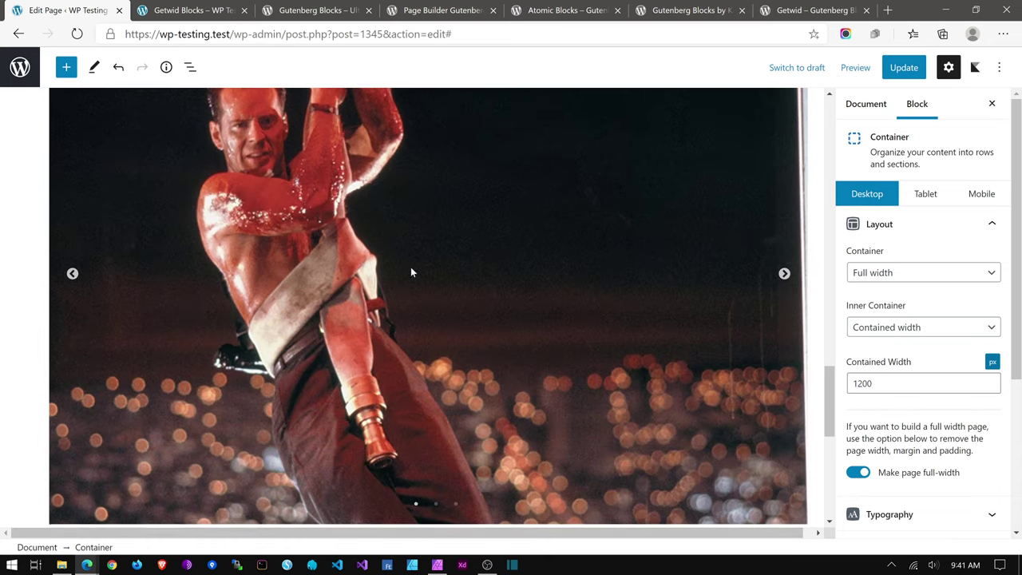
scroll(411, 273, up, 2)
click(467, 277)
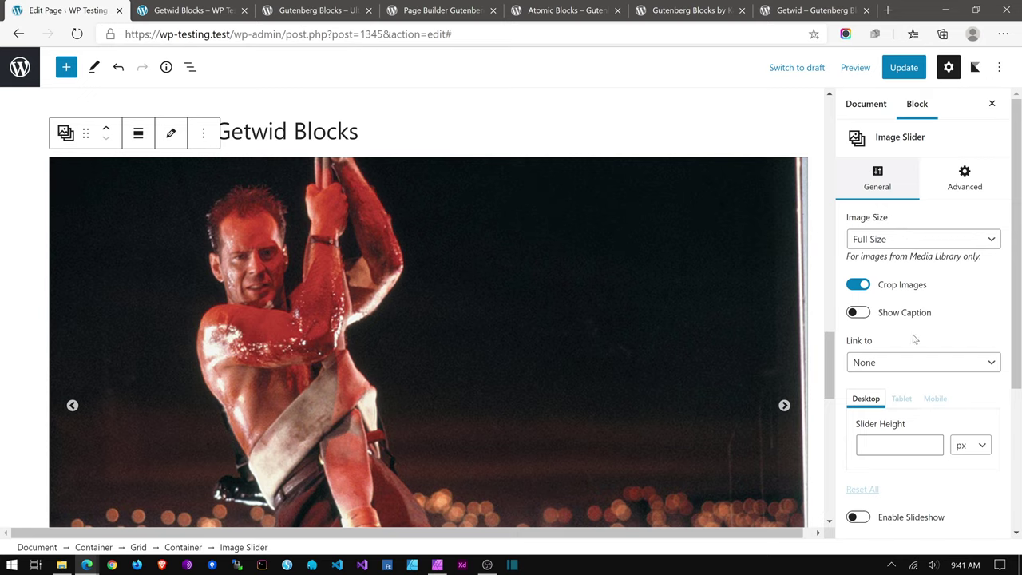
scroll(915, 340, down, 2)
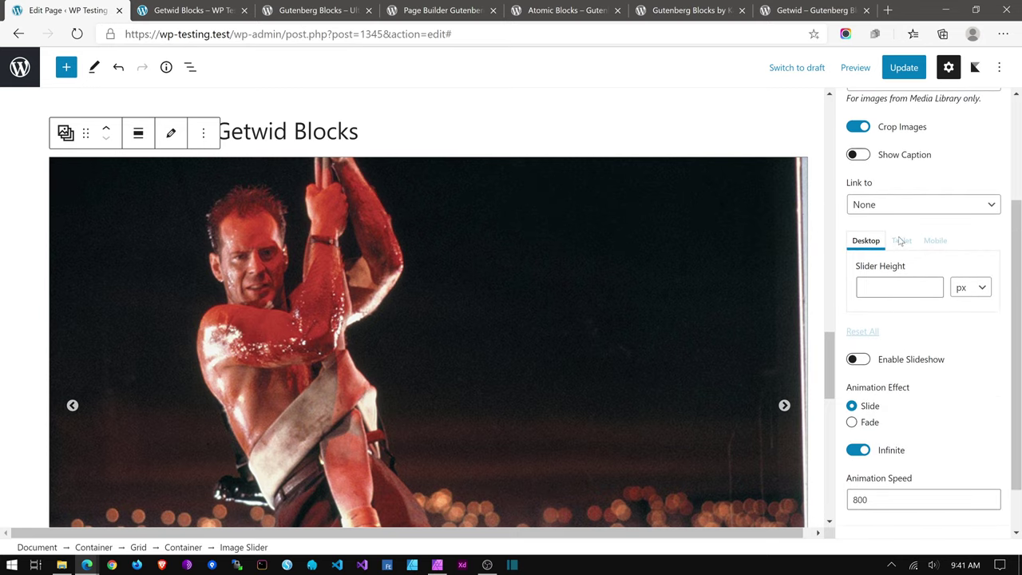
scroll(934, 256, up, 1)
scroll(926, 264, down, 1)
scroll(932, 253, up, 3)
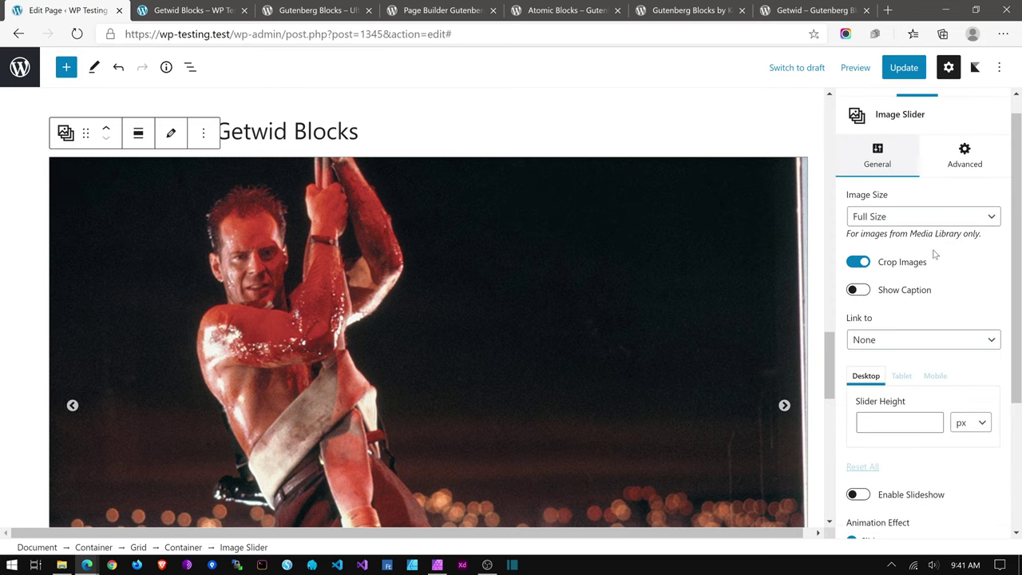
click(897, 220)
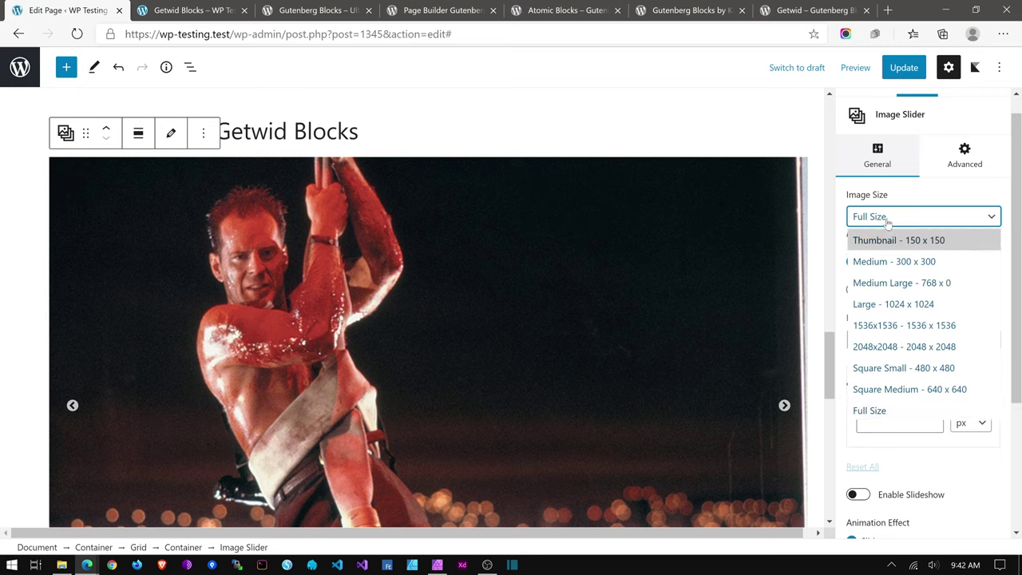
click(892, 217)
Step: In the slider's Advanced settings, raise Slides on Desktop from 1 to 2
click(951, 167)
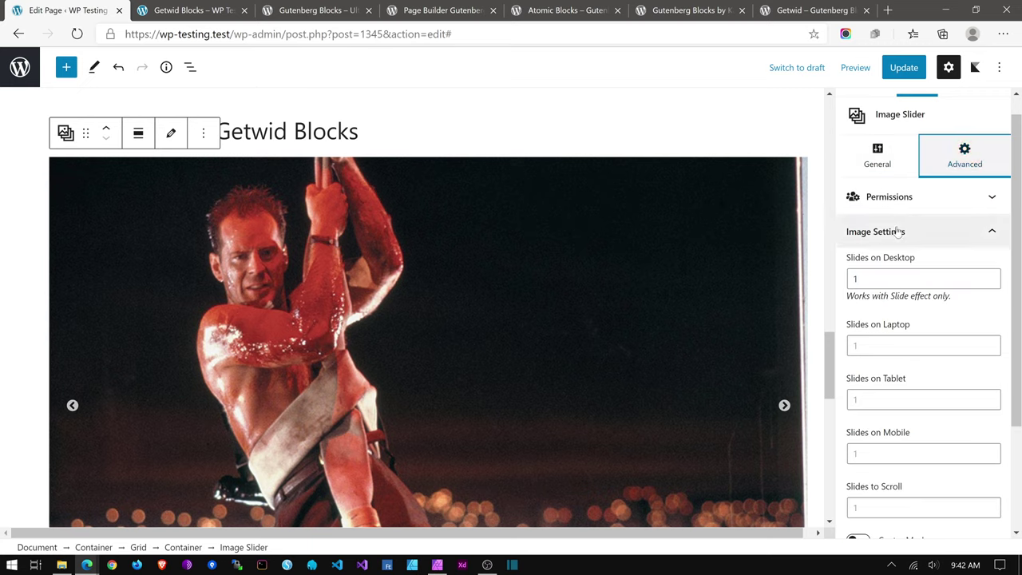
scroll(899, 232, down, 2)
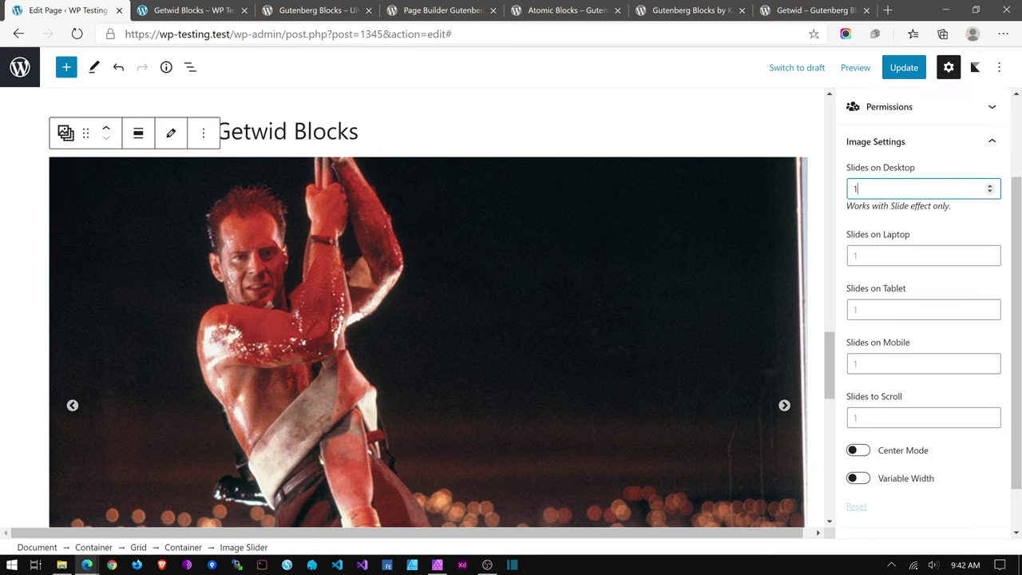
click(871, 363)
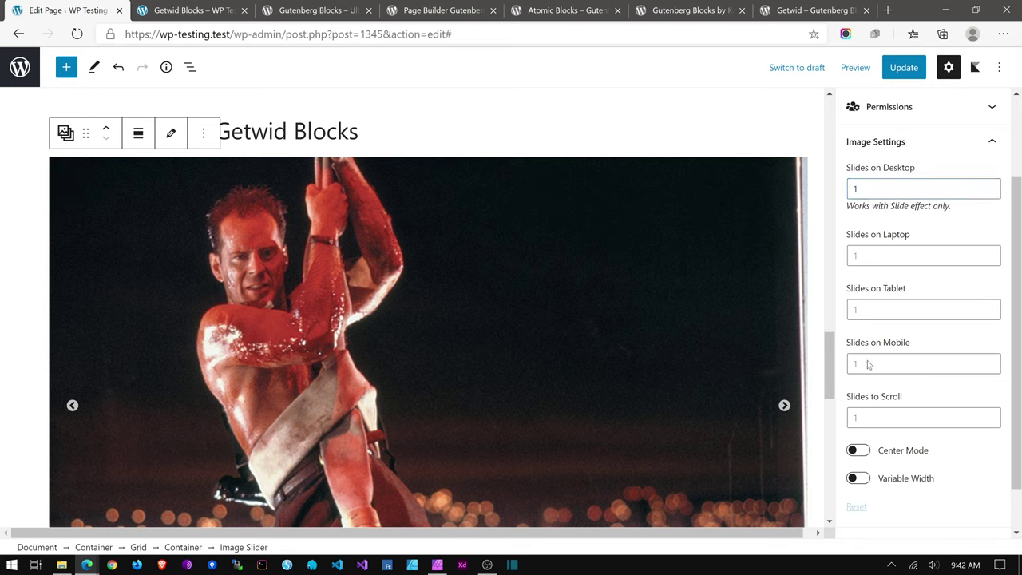
scroll(885, 432, down, 2)
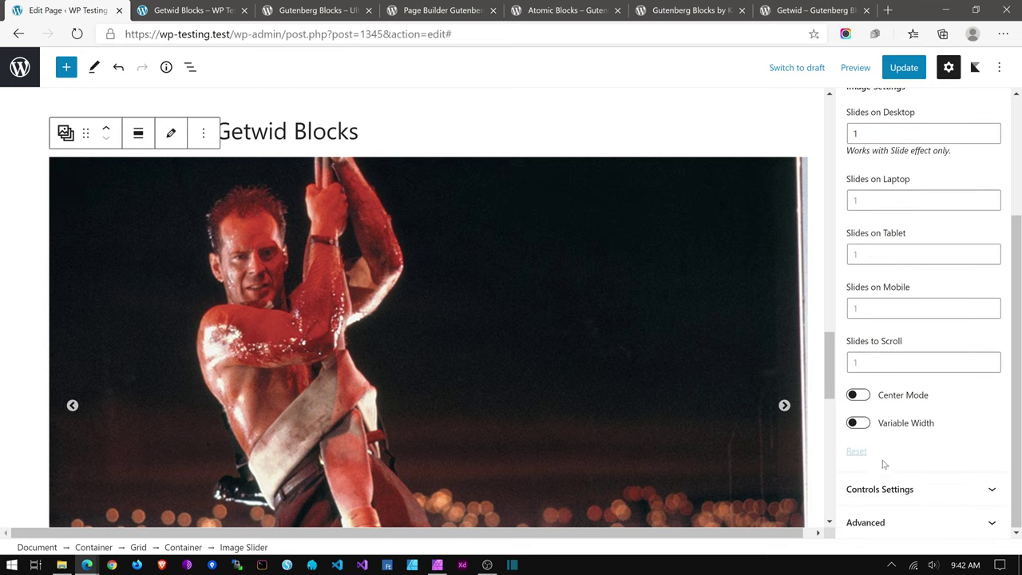
scroll(876, 343, up, 3)
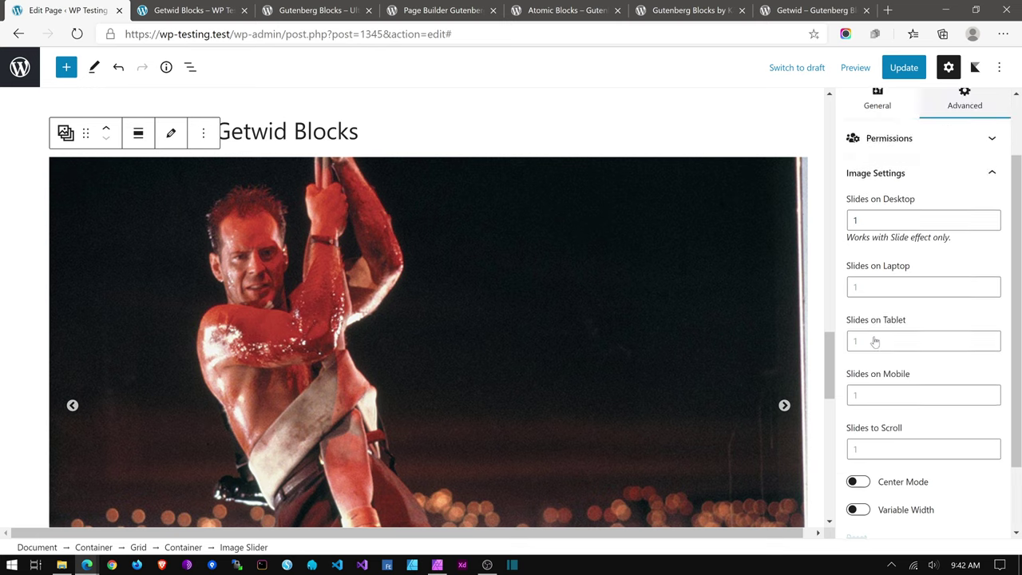
click(857, 224)
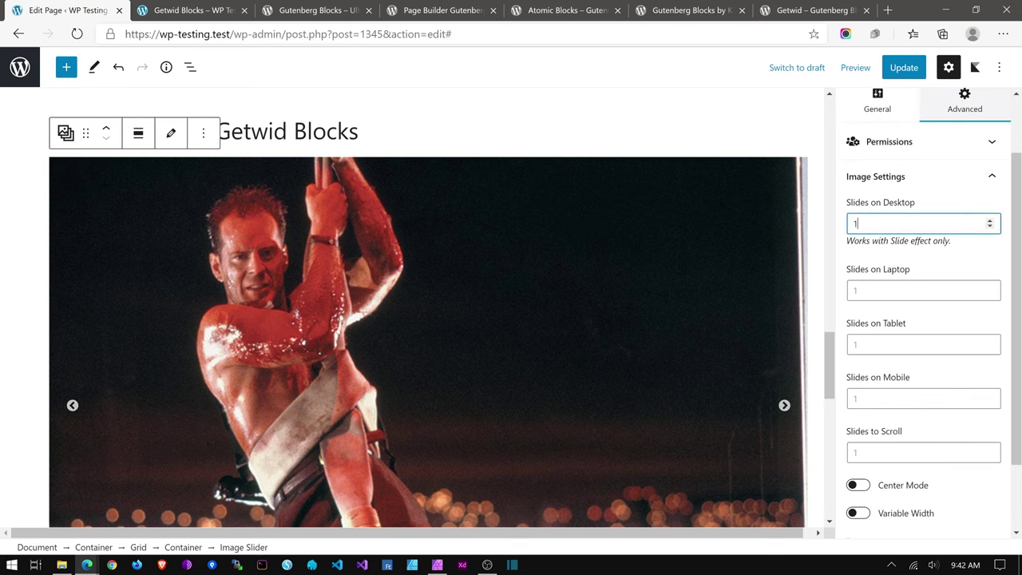
click(990, 222)
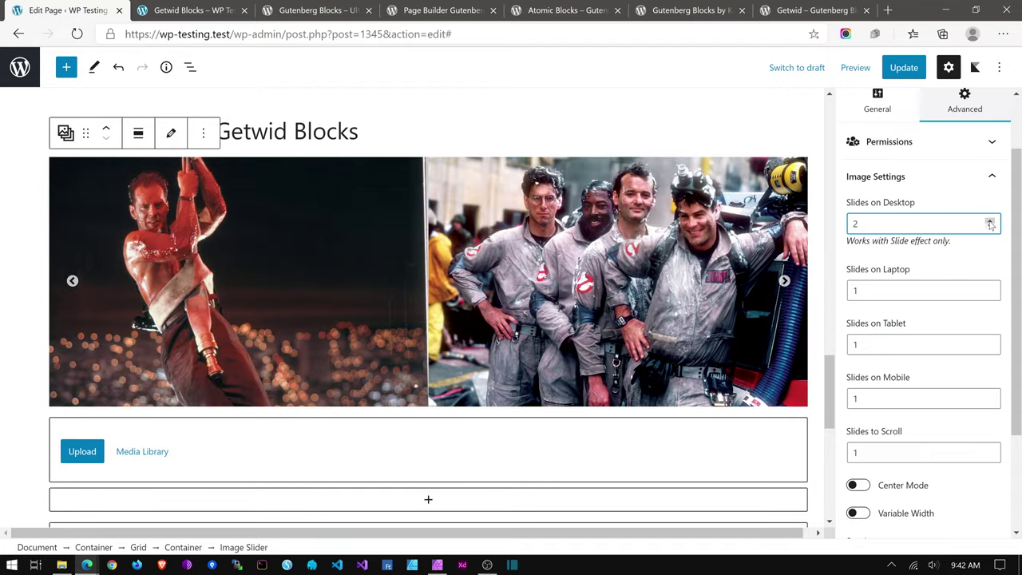
click(894, 290)
click(882, 344)
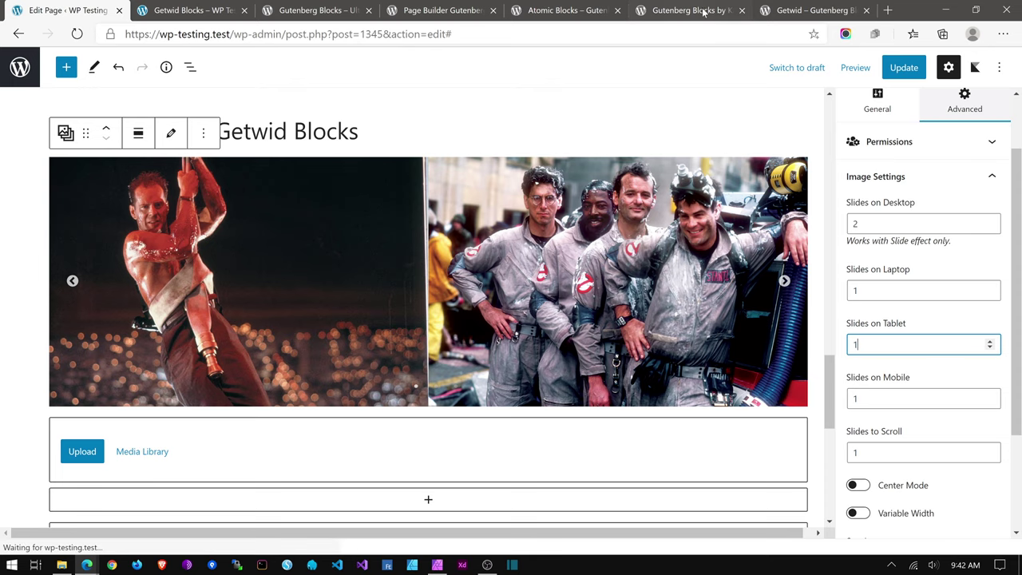
Step: Open the Getwid plugin page's View Demo link in a new tab and switch to it
click(811, 10)
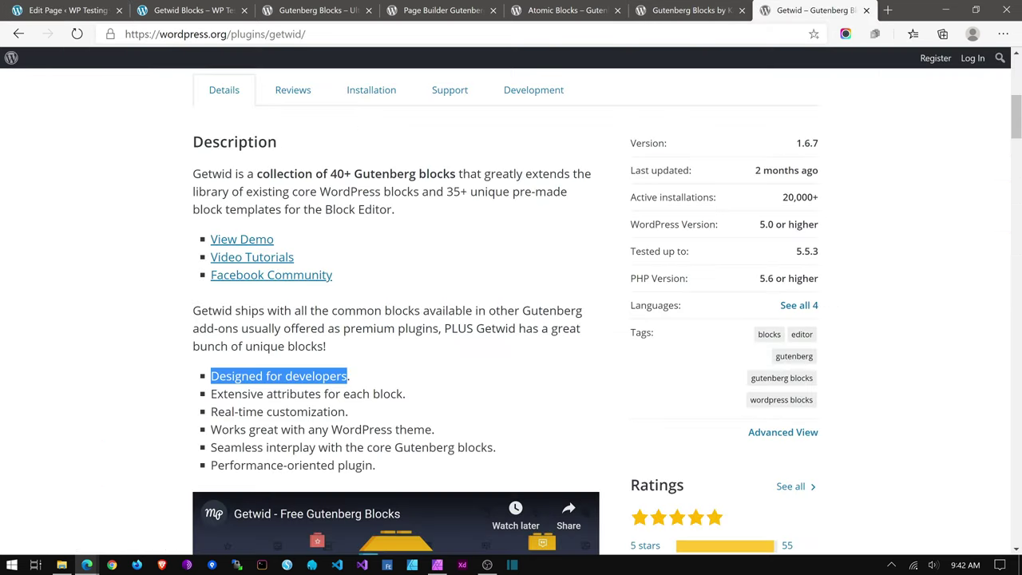
scroll(155, 385, down, 6)
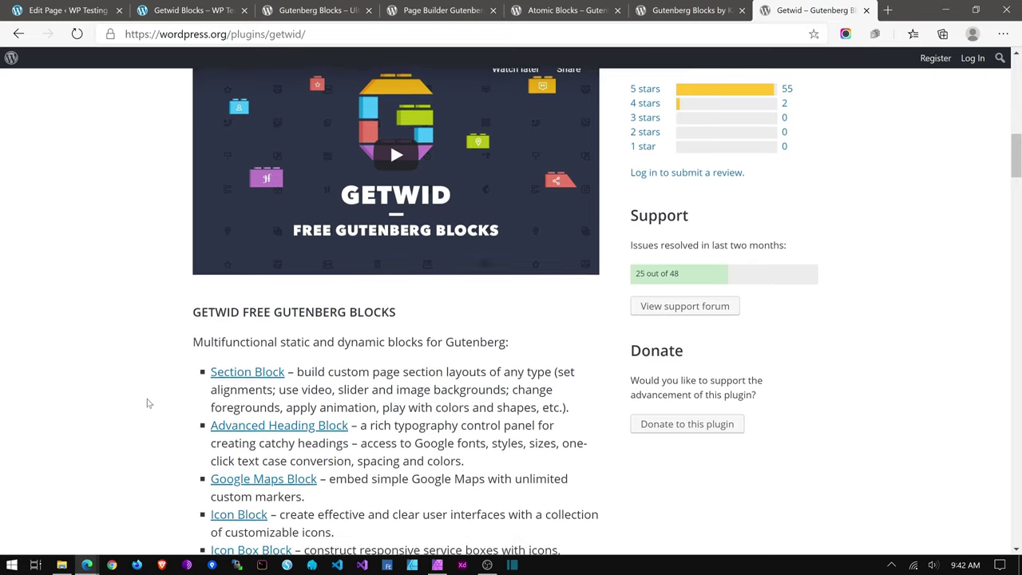
scroll(149, 403, up, 3)
scroll(147, 407, up, 3)
right_click(244, 215)
click(277, 230)
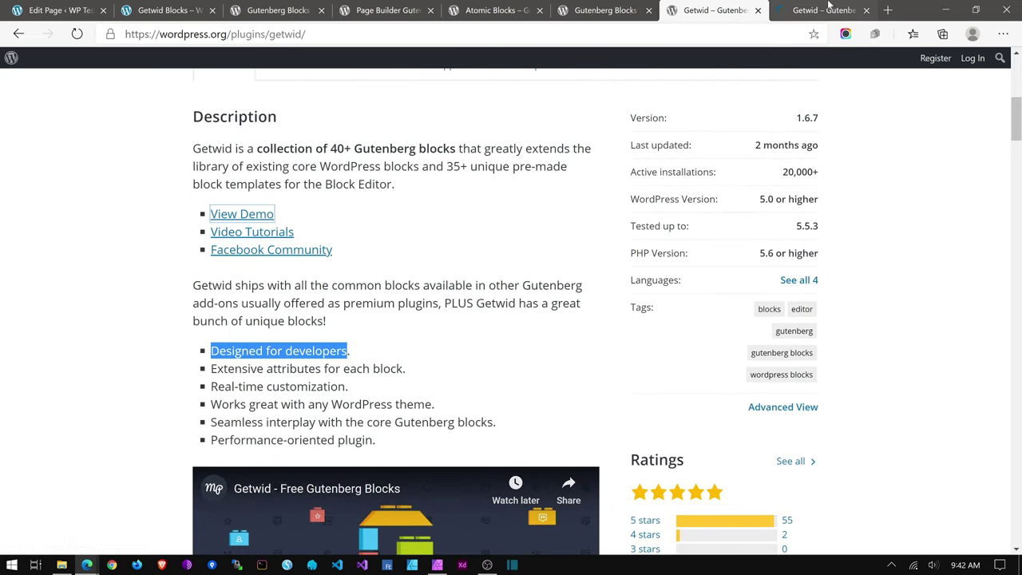
click(835, 10)
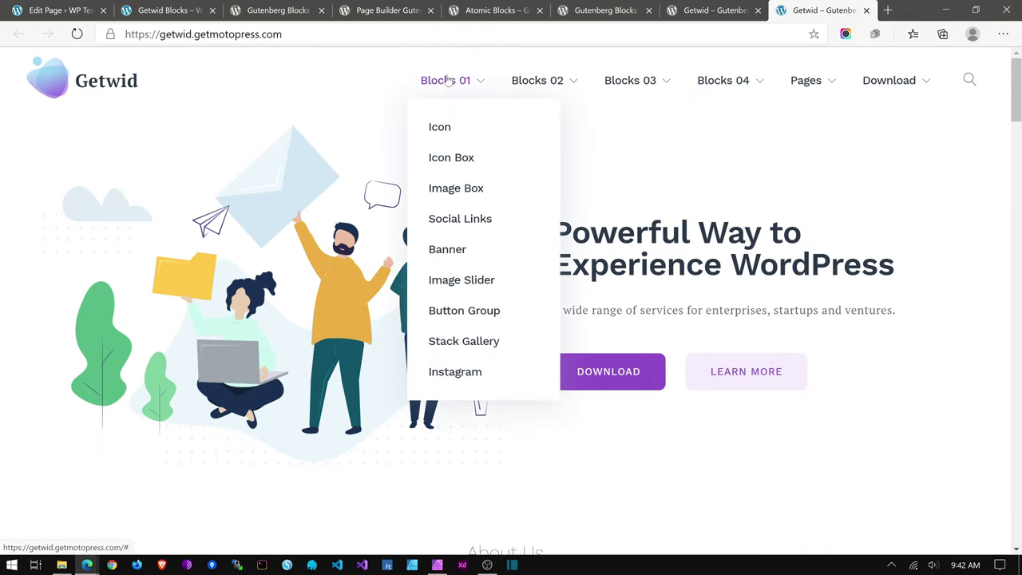
Step: Browse the demo site's single-slide, captioned multi-slide and custom-height Image Slider examples
mouse_move(629, 79)
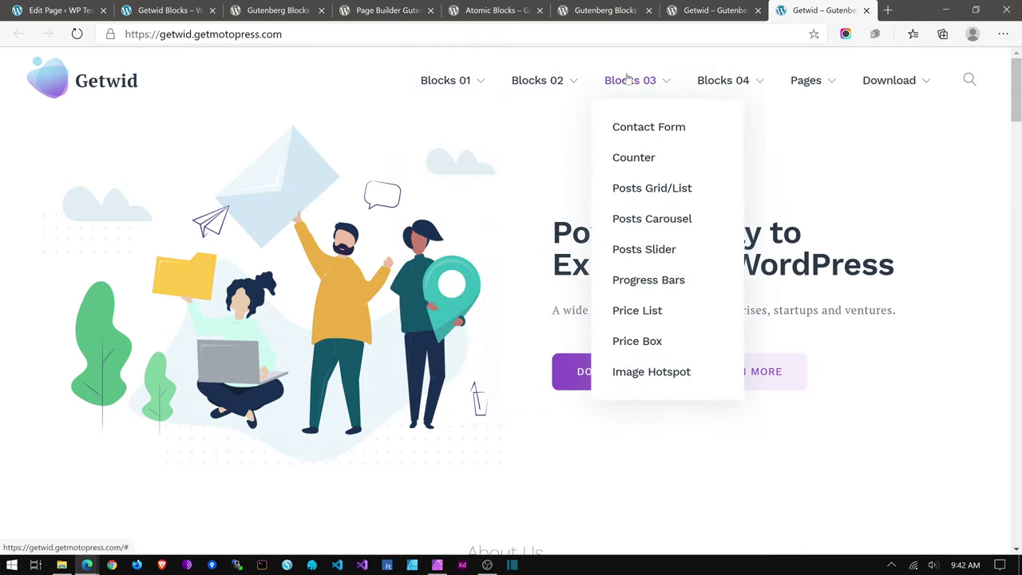
mouse_move(464, 90)
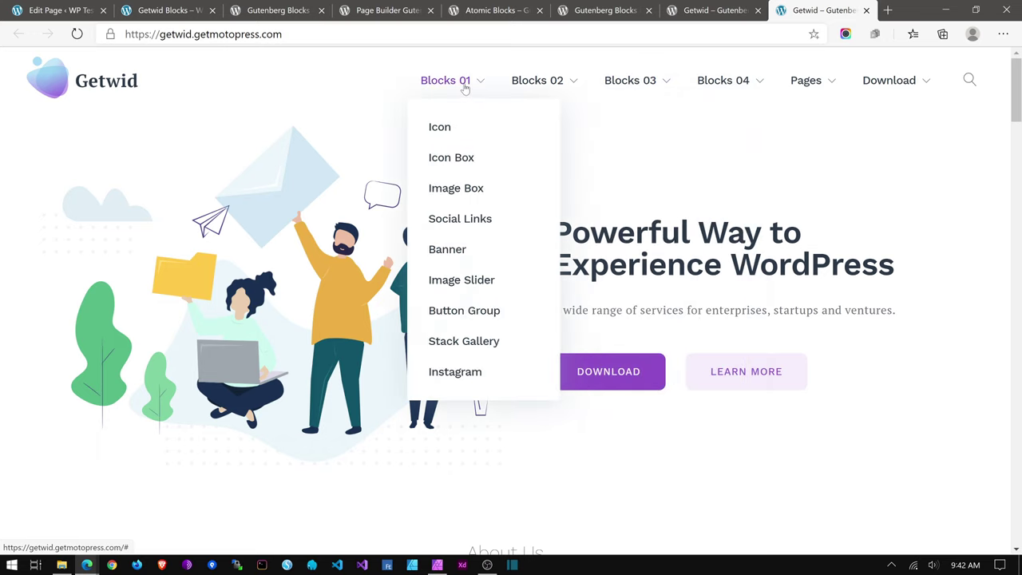
click(445, 276)
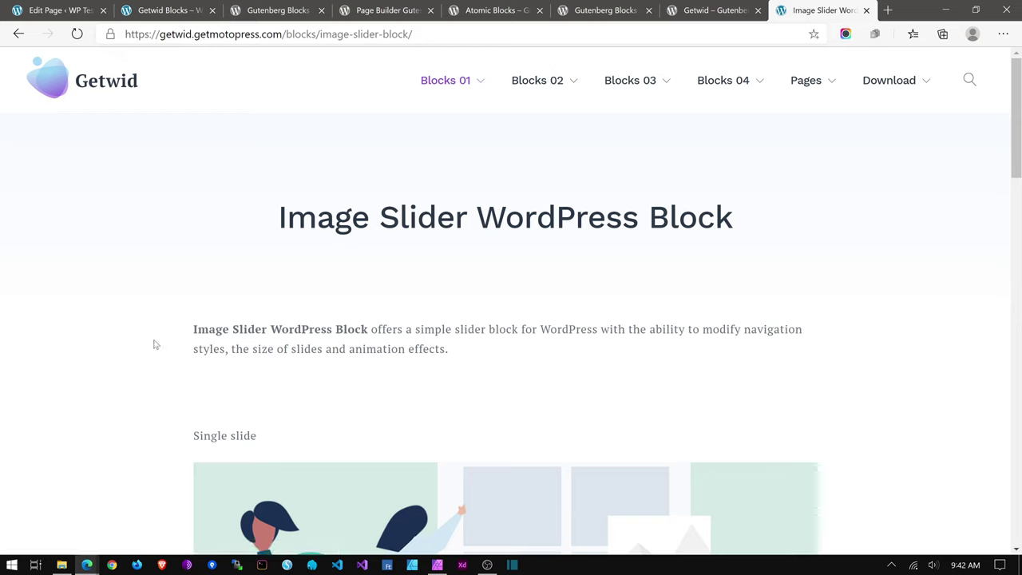
scroll(141, 352, down, 5)
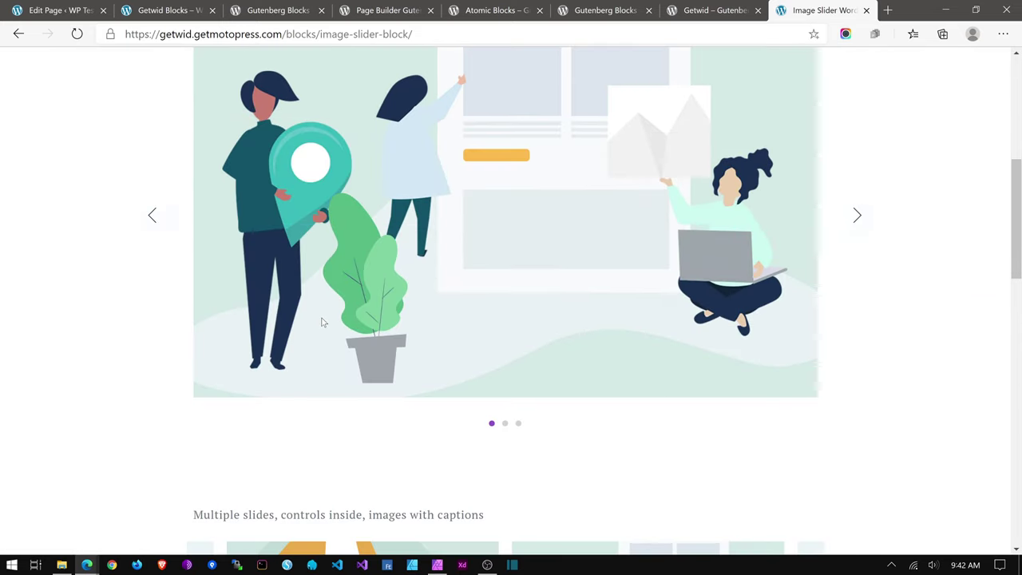
scroll(323, 322, down, 5)
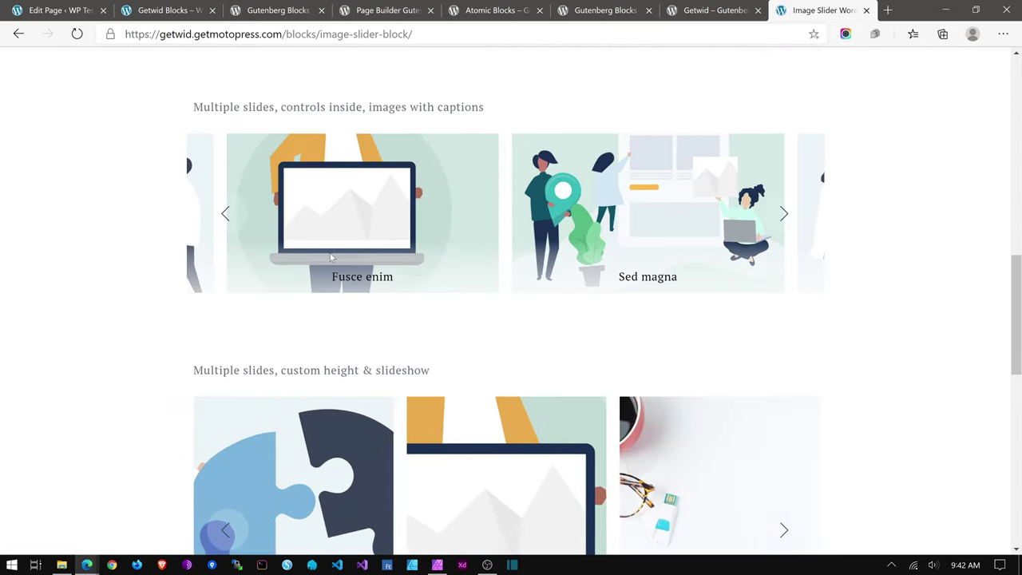
scroll(330, 253, down, 3)
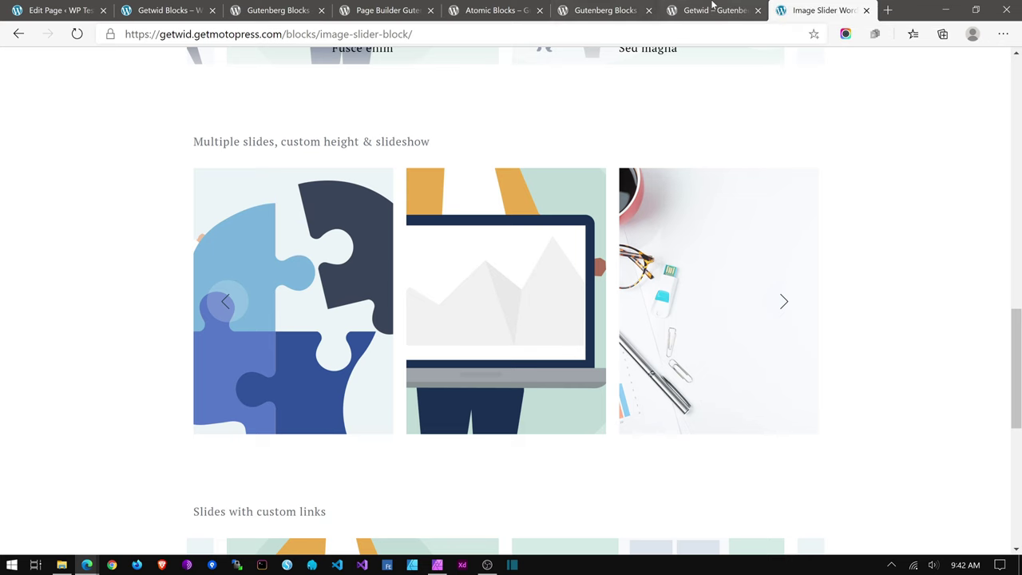
click(713, 10)
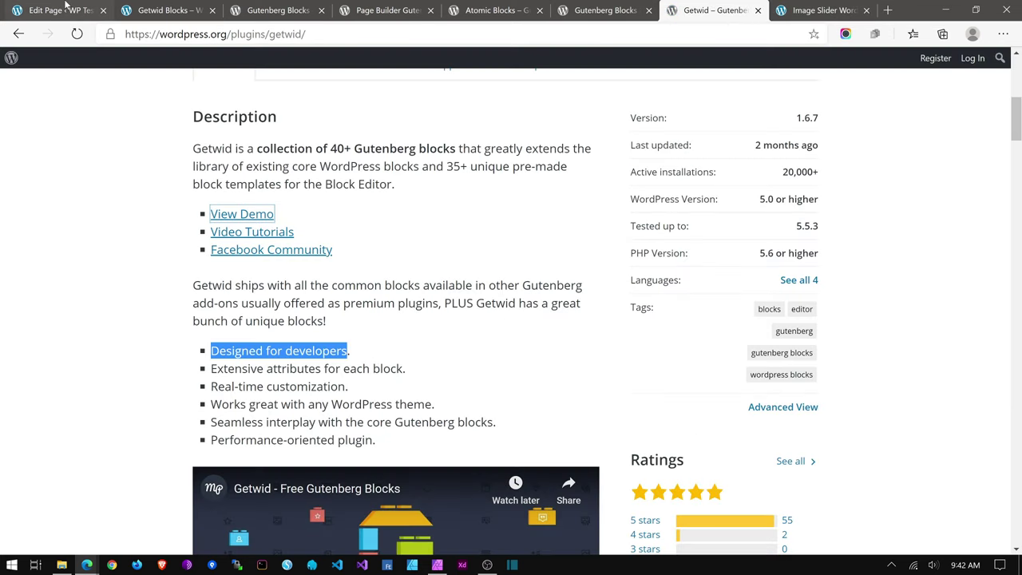
Step: In the Edit Page tab, advance the Getwid image slider one slide, then start a new browser tab
click(64, 9)
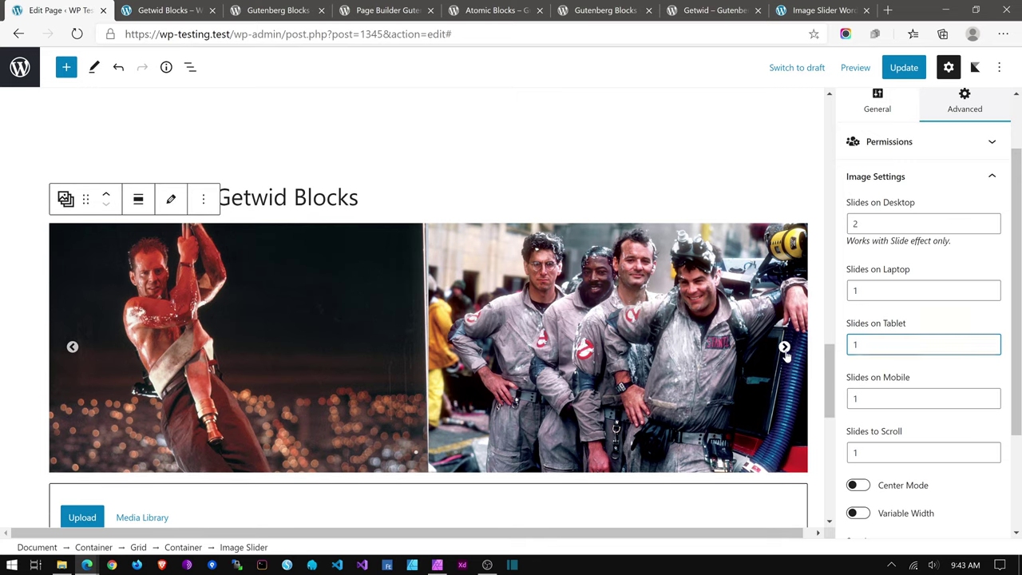
click(784, 348)
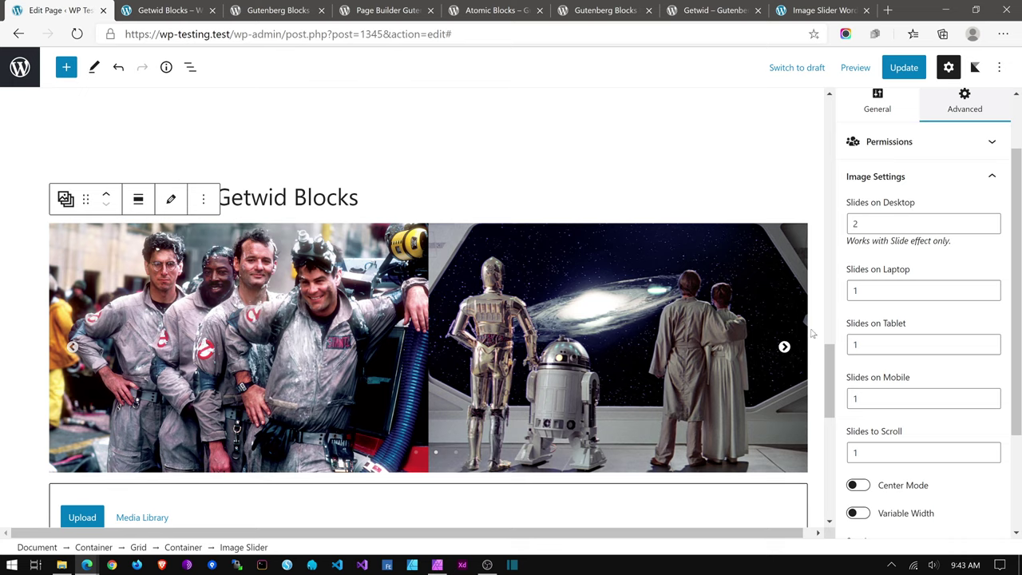
click(889, 8)
Step: Search Bing for 'slick js', review the slick site's Multiple Items carousel, then close it
text(sli)
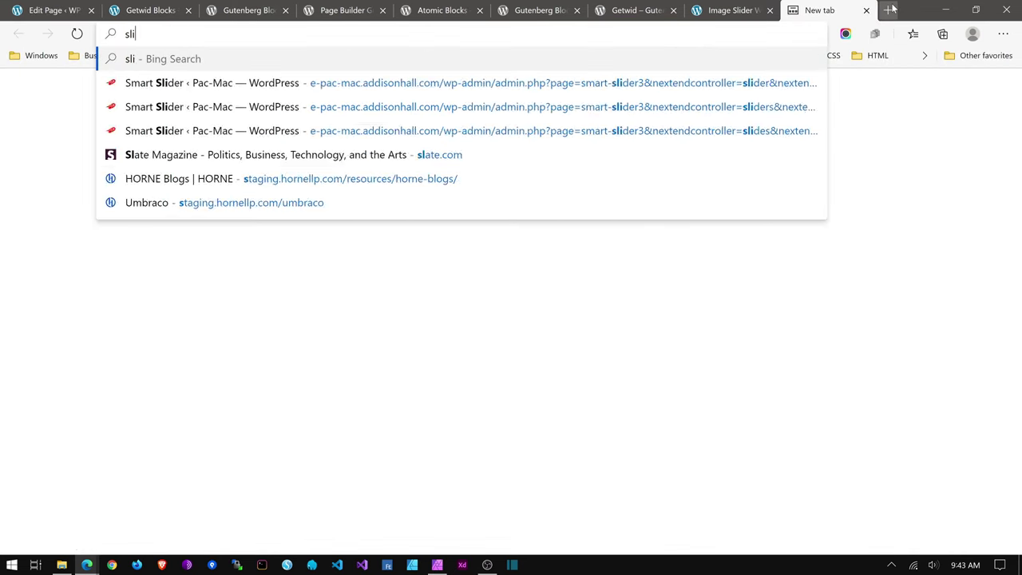
text(ck js)
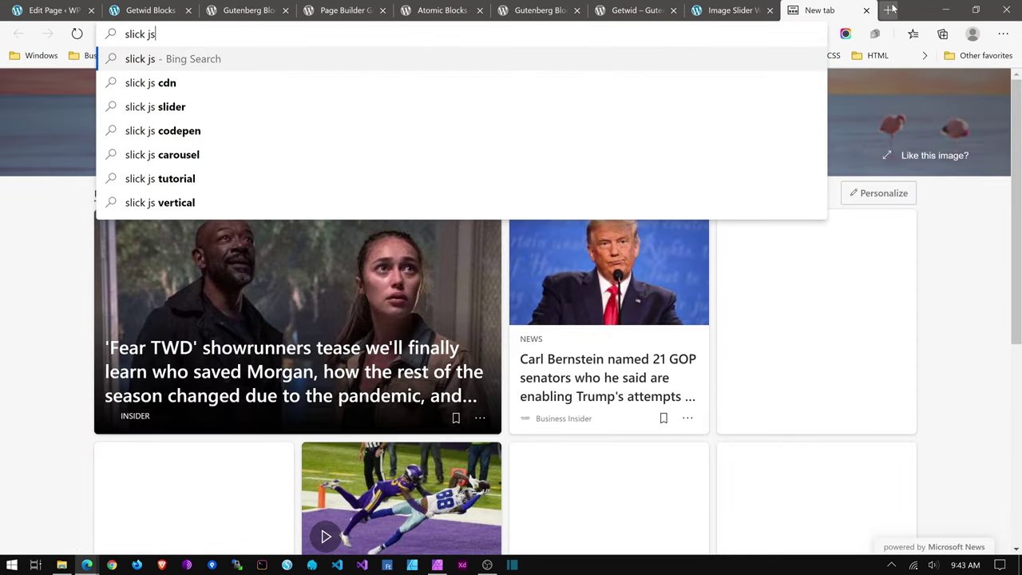
key(Return)
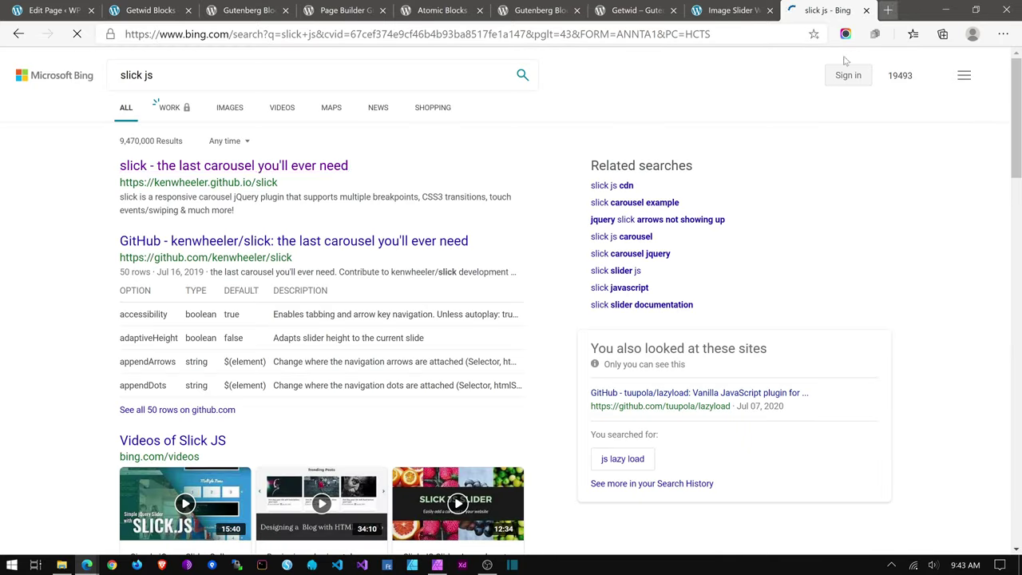
click(258, 165)
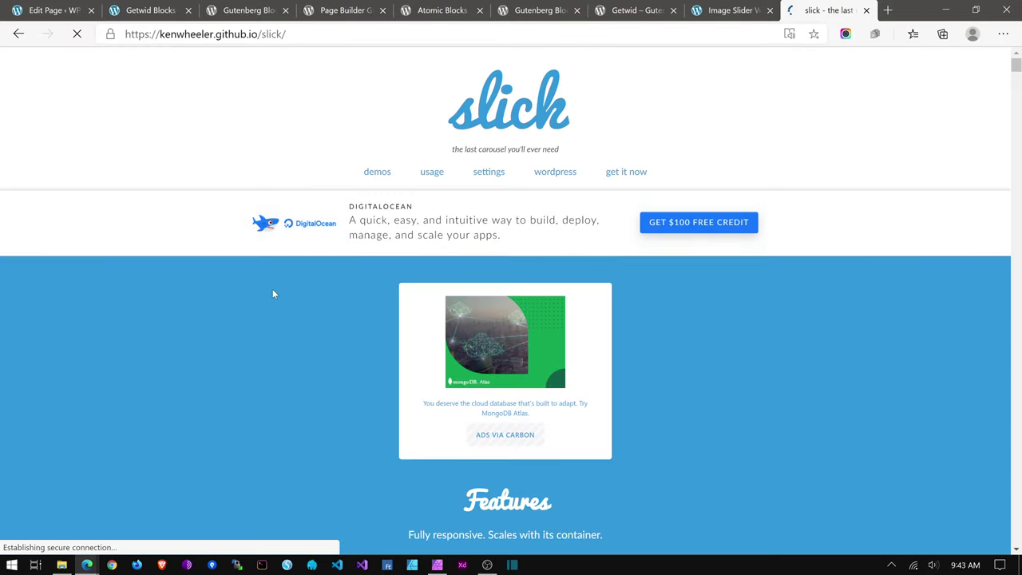
scroll(781, 357, down, 3)
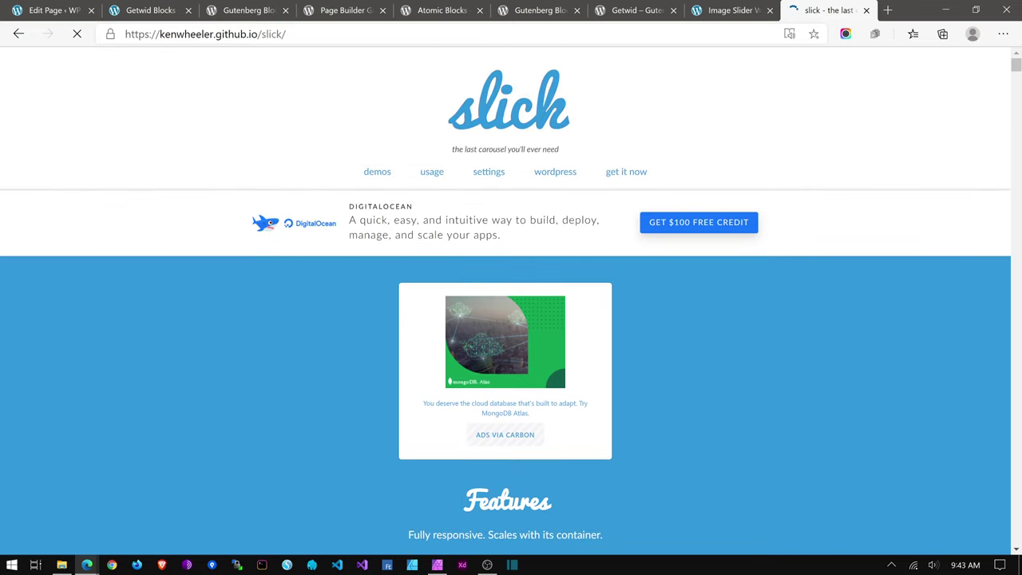
scroll(675, 337, down, 10)
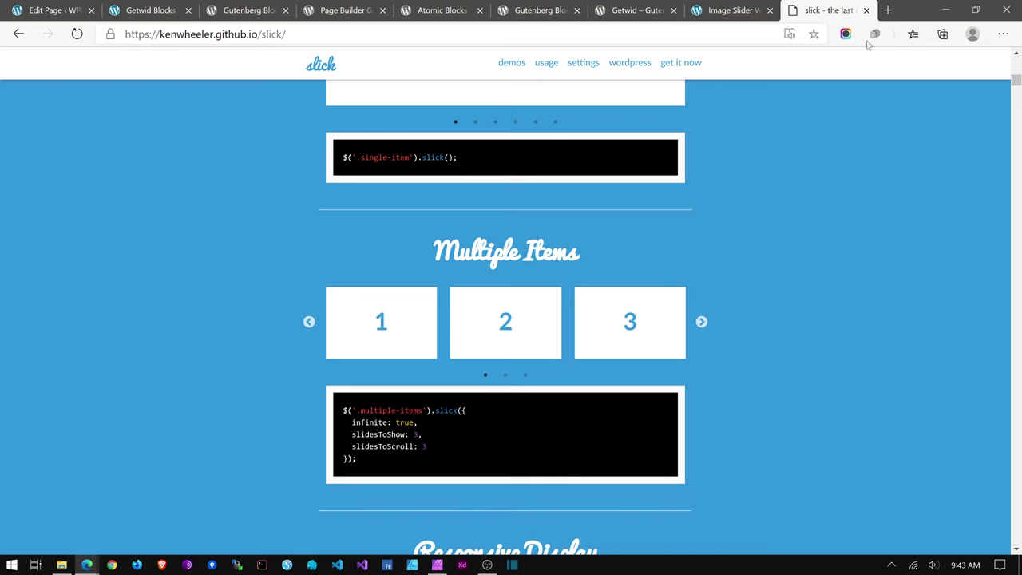
click(867, 11)
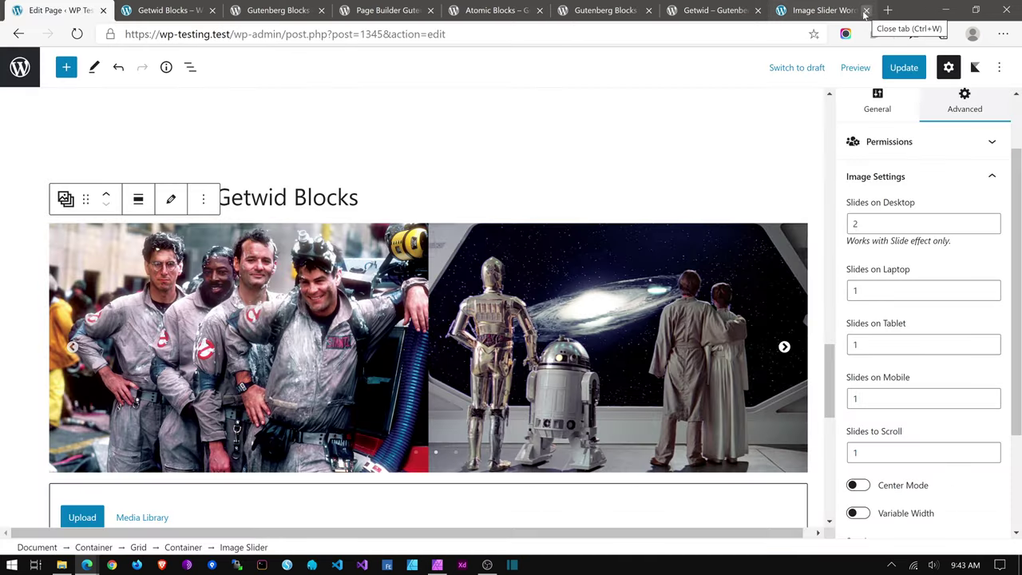
Step: Close the Image Slider demo tab, look over the Kadence Blocks page, then view the Getwid Blocks front end
click(844, 10)
click(866, 10)
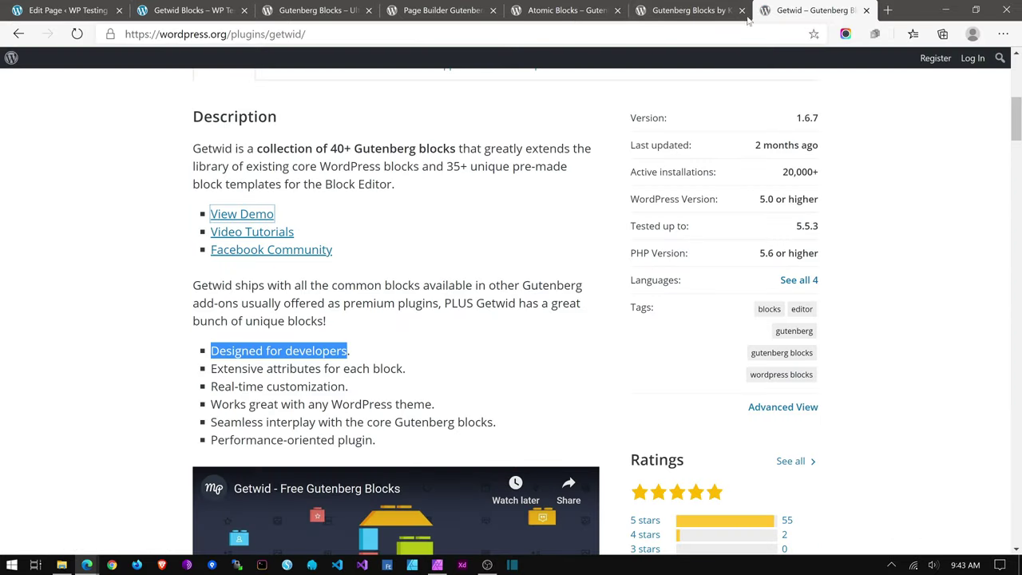
click(675, 11)
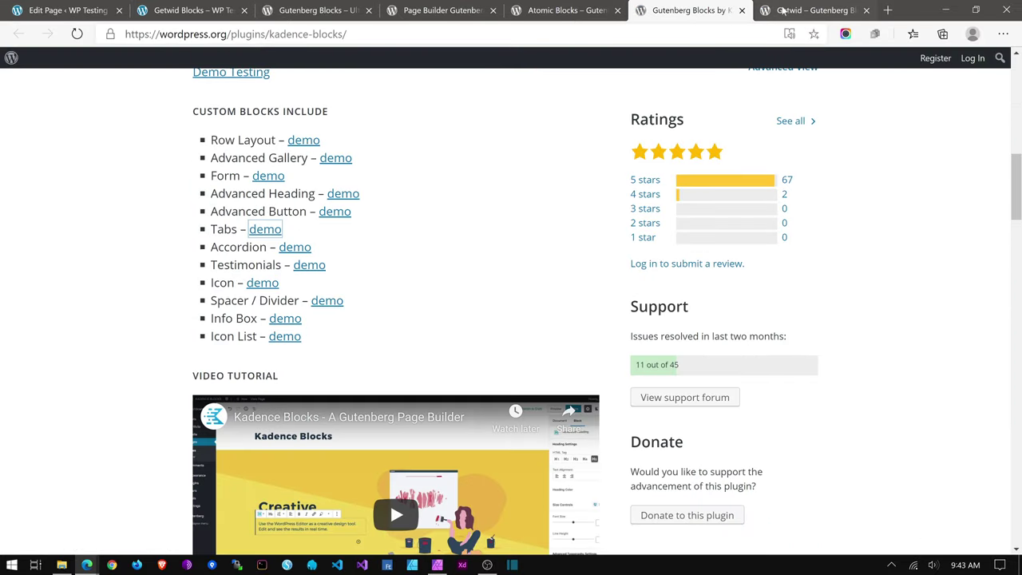
scroll(493, 176, up, 5)
scroll(498, 183, up, 3)
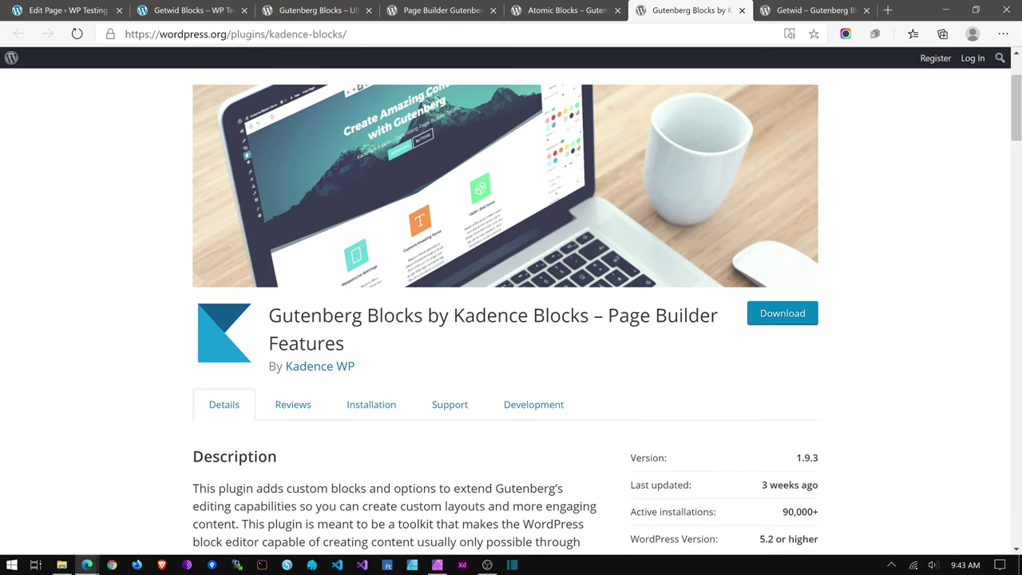
click(179, 11)
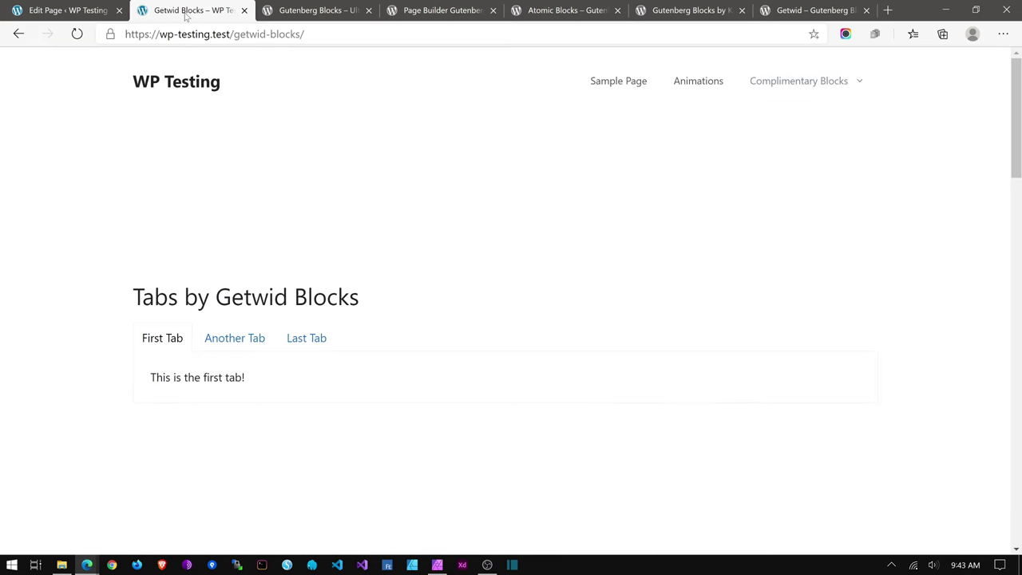
Step: Back in the editor, scroll to the Toggles block and expand 'Another Toggle with Columns'
click(76, 10)
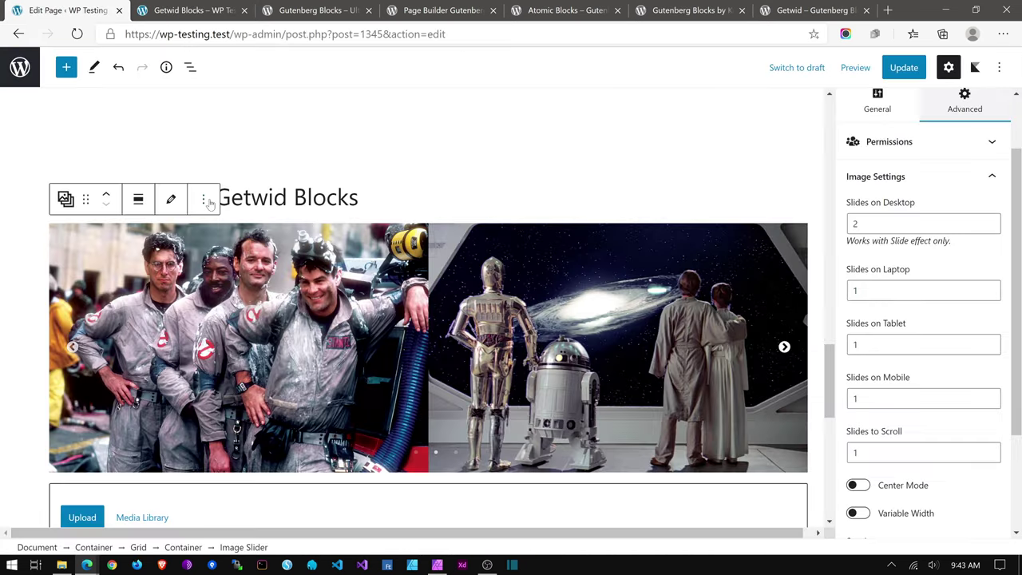
scroll(459, 292, down, 1)
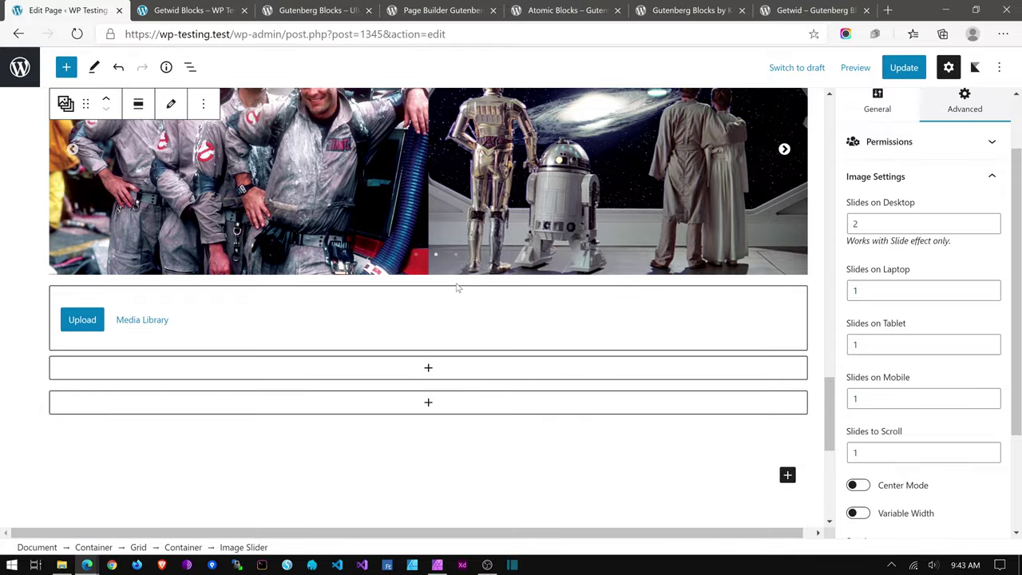
scroll(461, 299, up, 5)
scroll(459, 299, up, 6)
scroll(118, 347, down, 3)
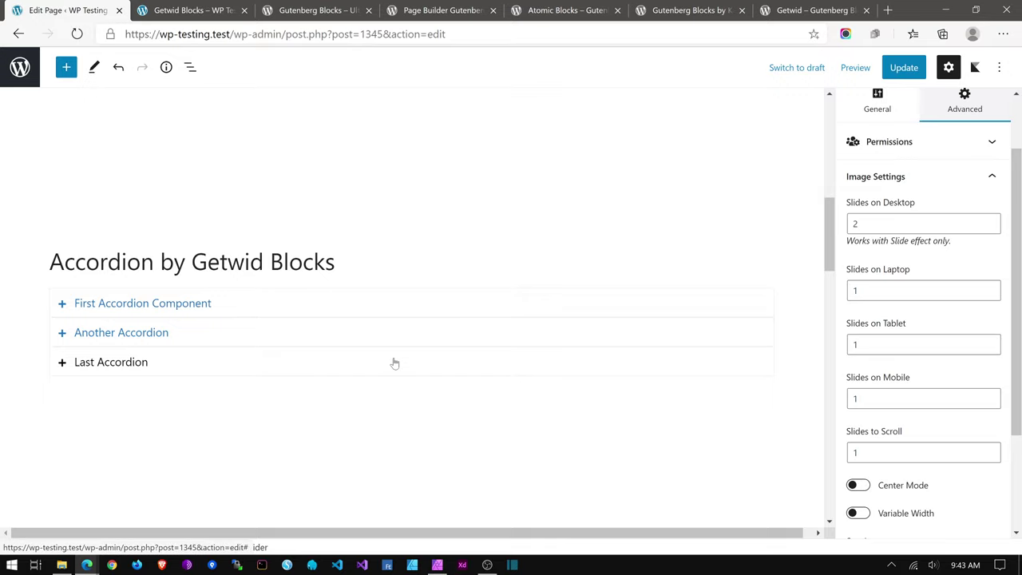
scroll(395, 363, down, 5)
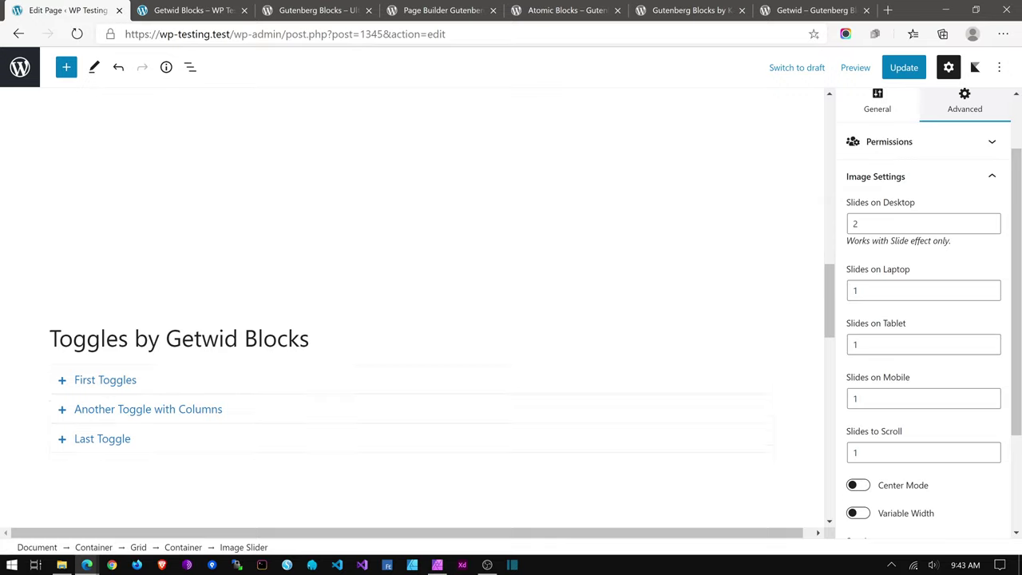
click(257, 211)
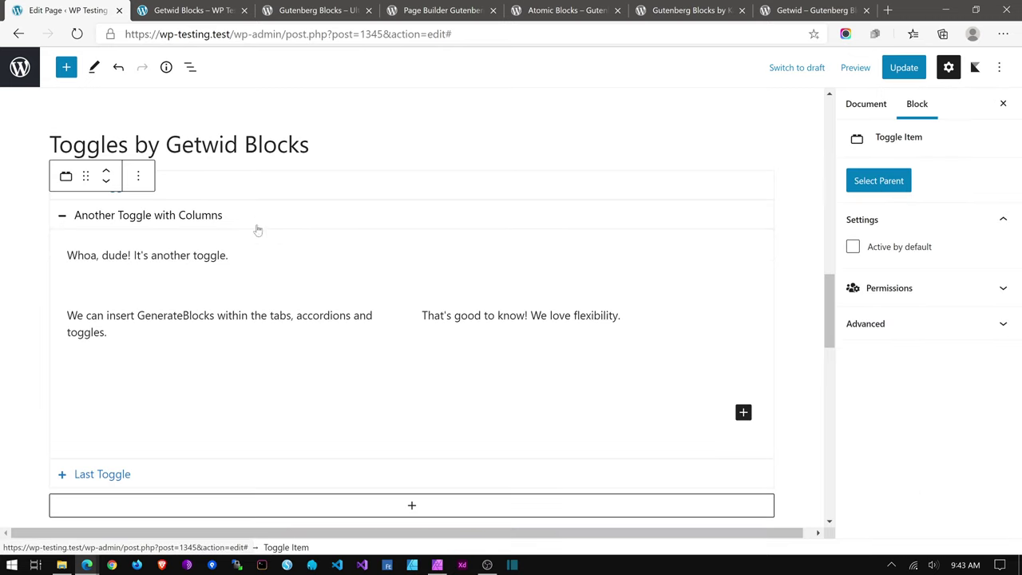
Step: Select the toggle's left and right column paragraphs and inspect the nested blocks in Block Navigation
click(138, 315)
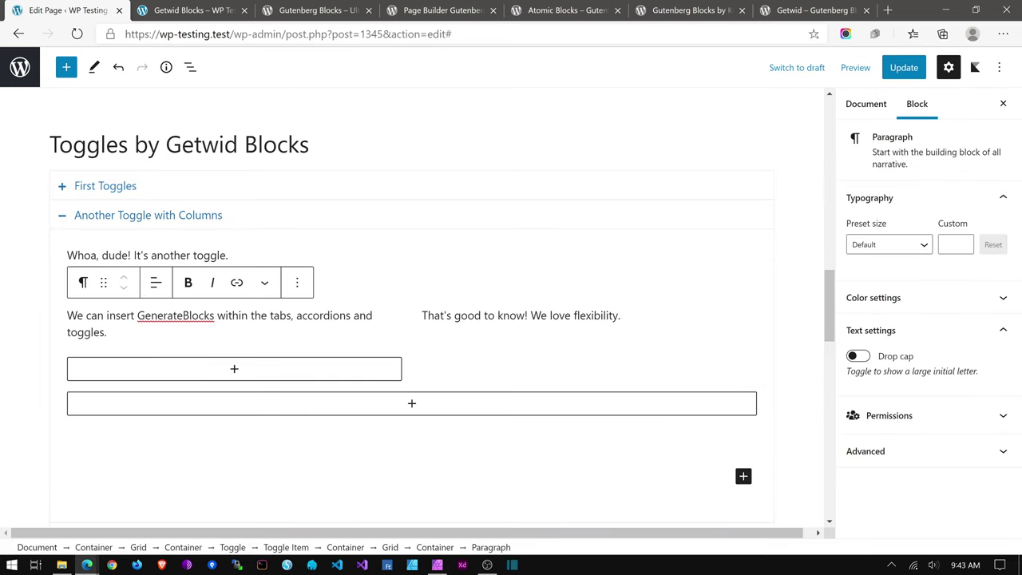
click(190, 67)
scroll(324, 391, down, 3)
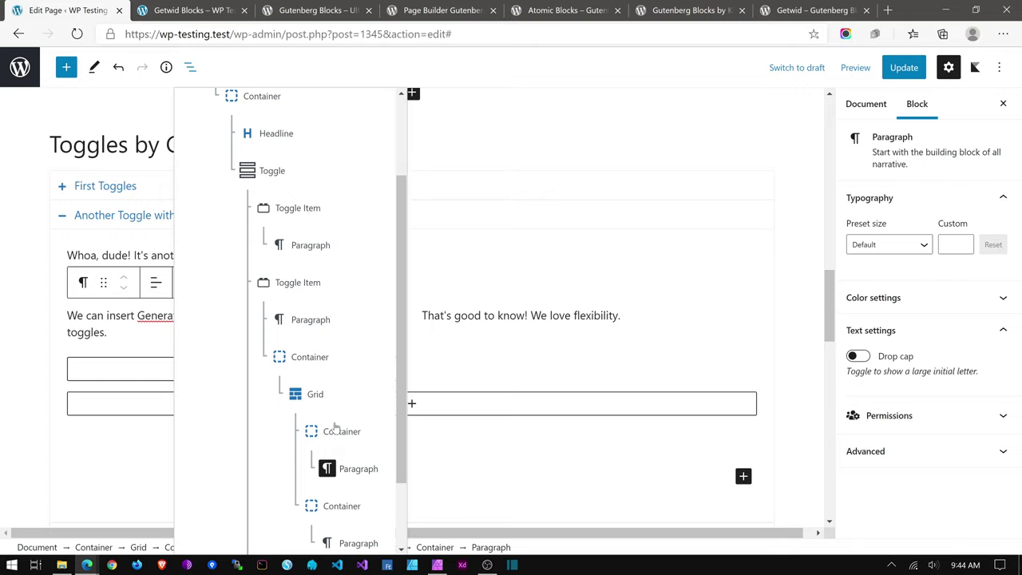
click(527, 333)
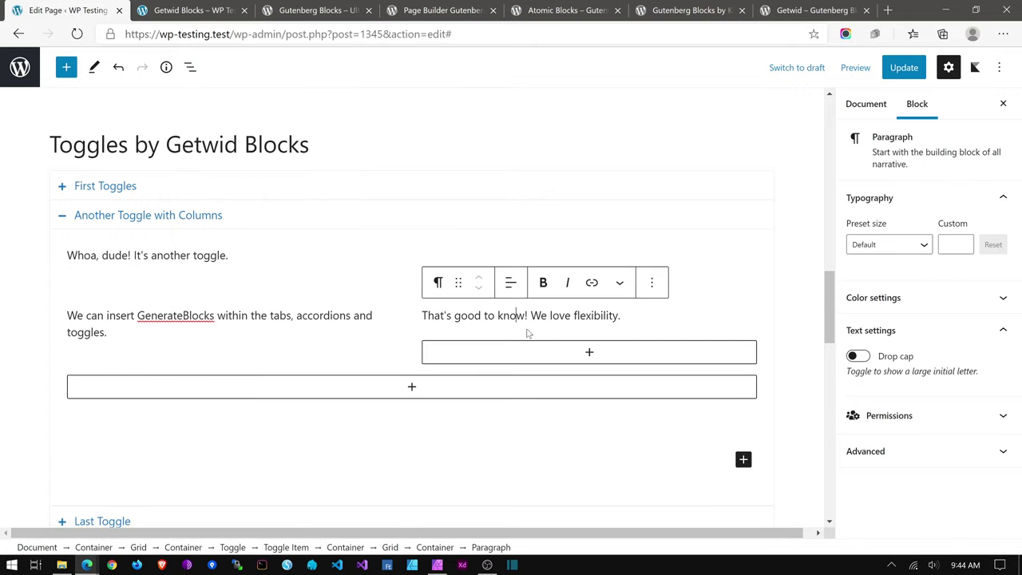
click(301, 316)
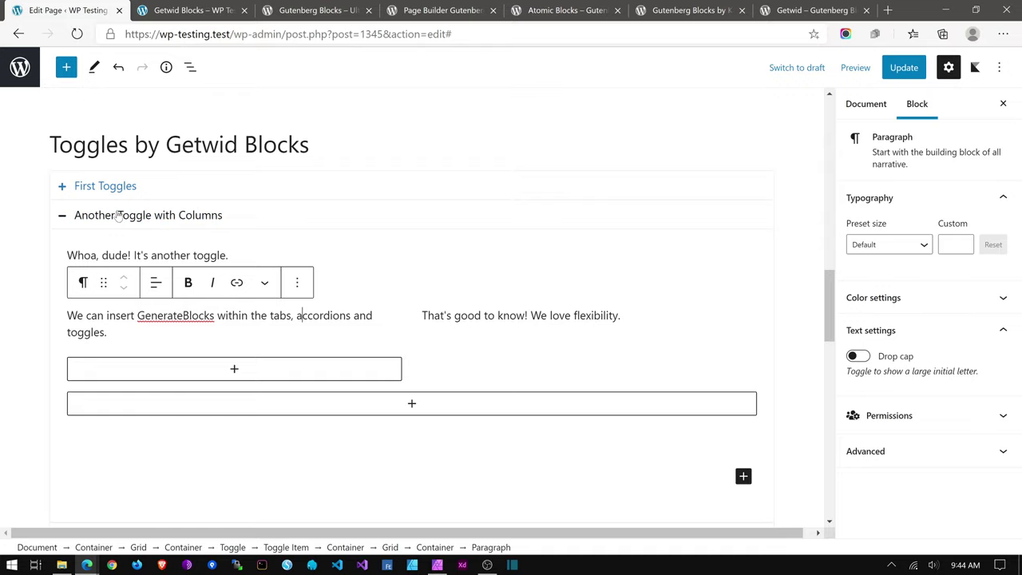
scroll(226, 218, up, 1)
scroll(226, 218, up, 8)
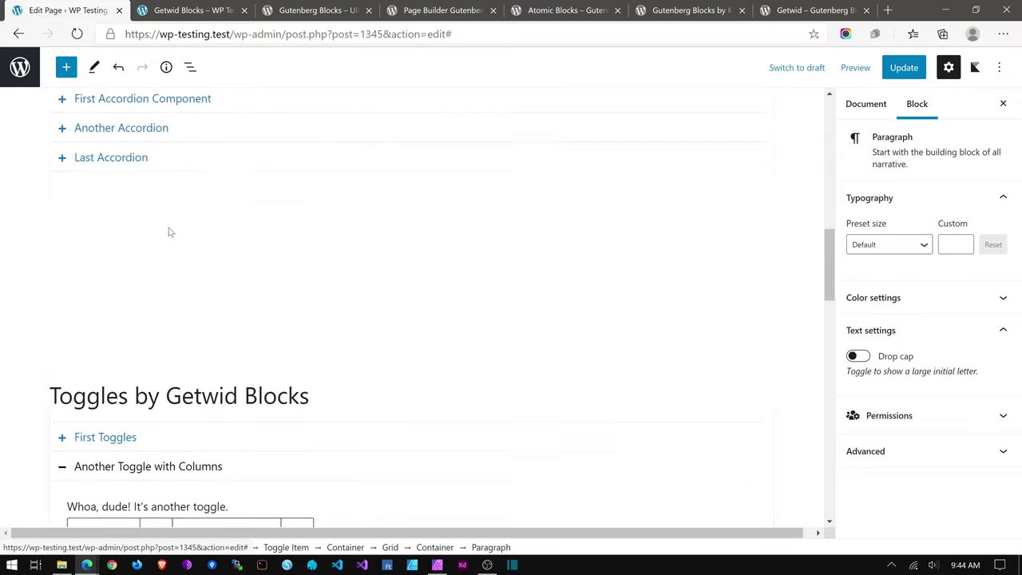
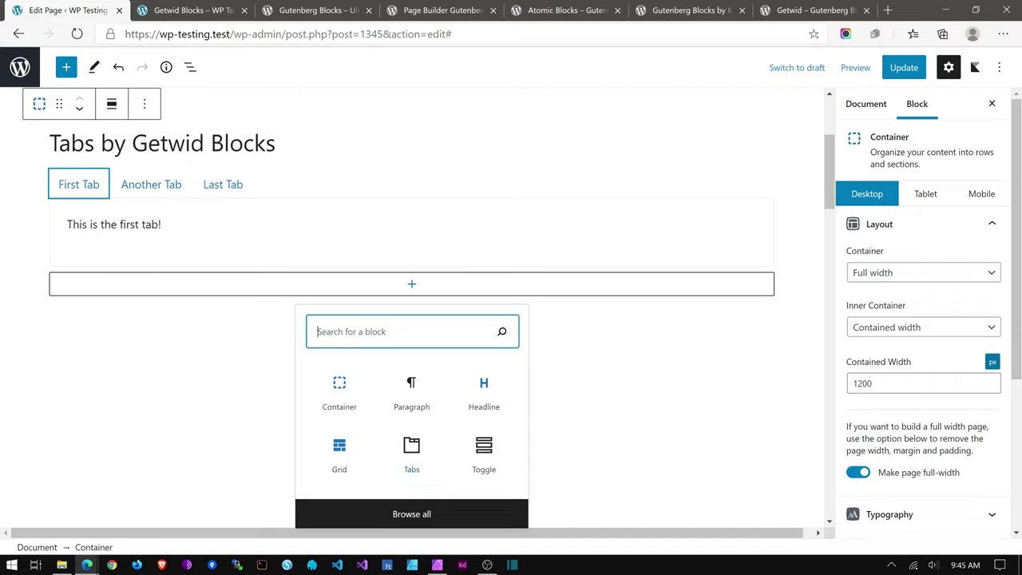
Step: Insert a Tabs block and create it with five tabs
click(414, 451)
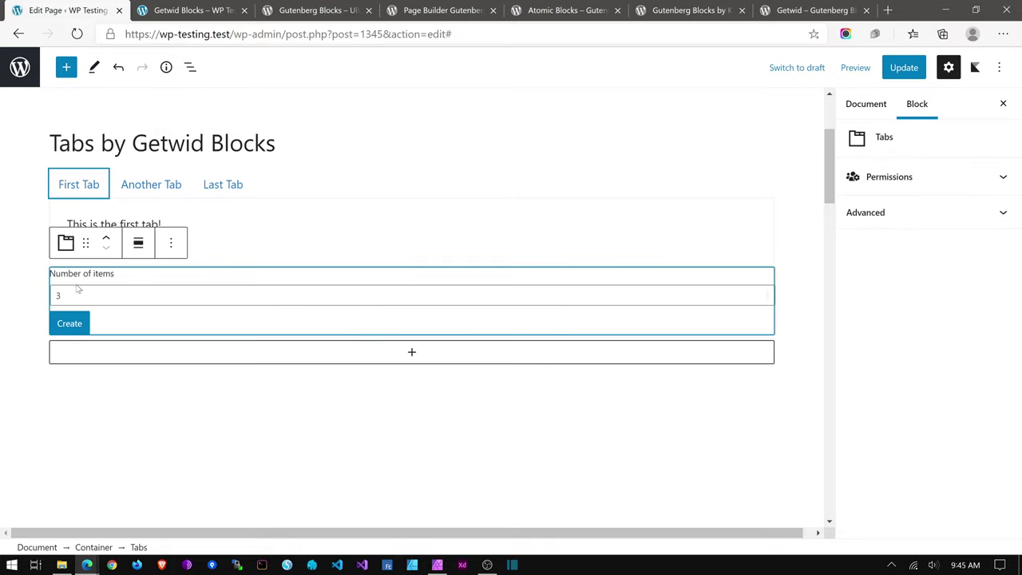
click(764, 293)
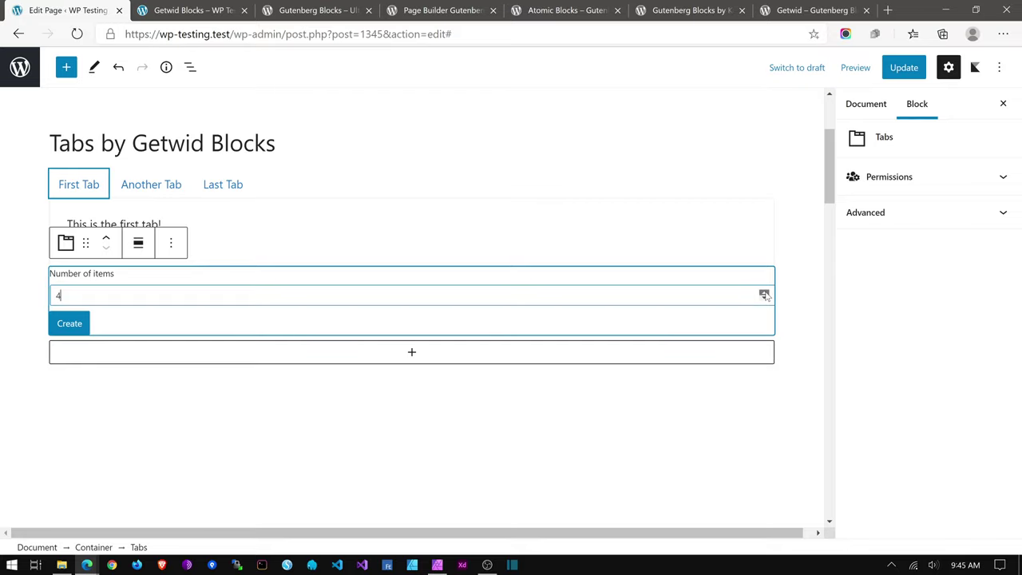
click(765, 292)
click(60, 327)
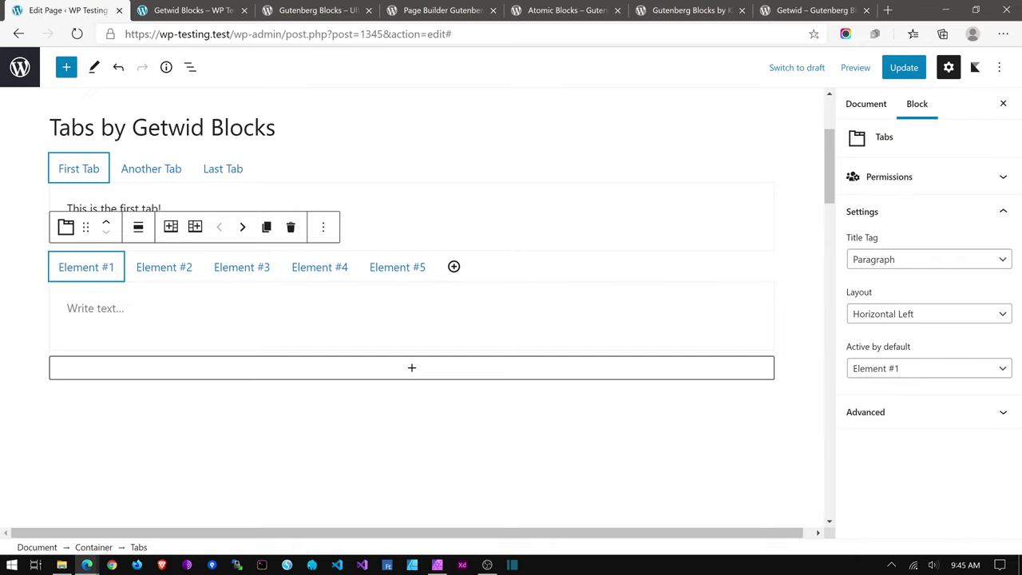
Step: Rename Element #1 to 'Tab One' and give it the content 'Tab one content goes here.'
click(76, 308)
click(62, 271)
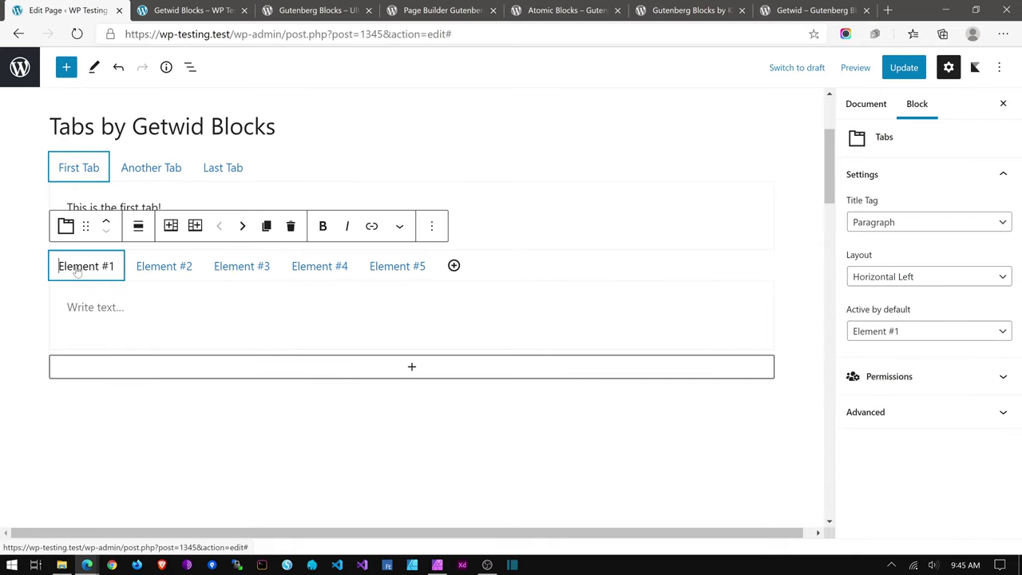
triple_click(78, 270)
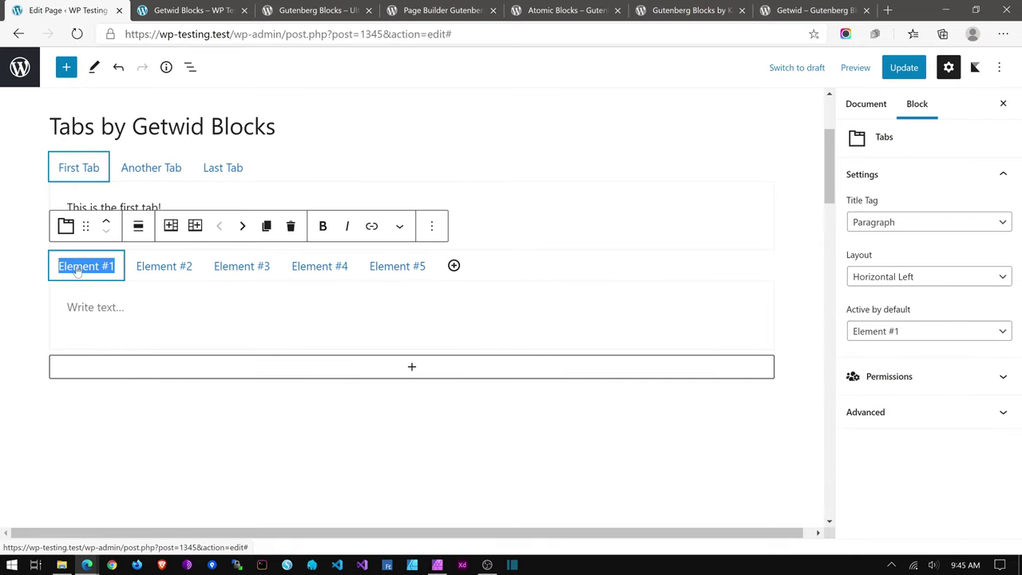
text(Tab One)
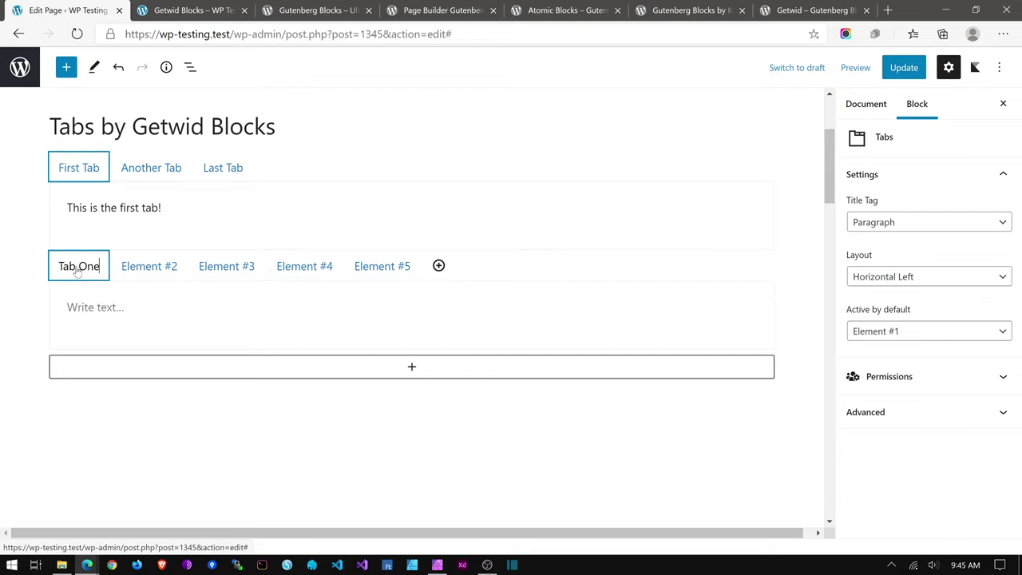
click(94, 328)
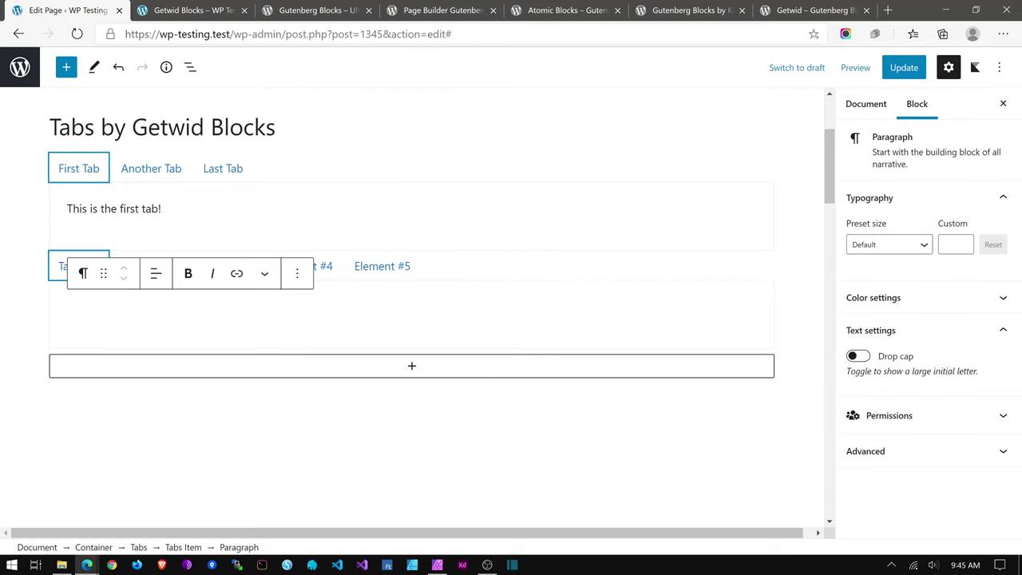
text(tab)
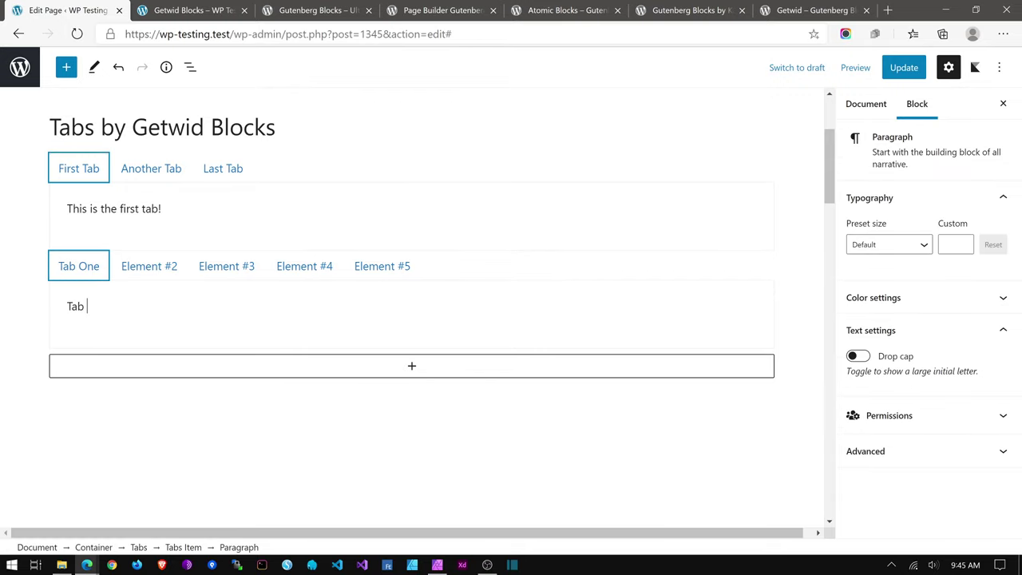
text( one content goes here.)
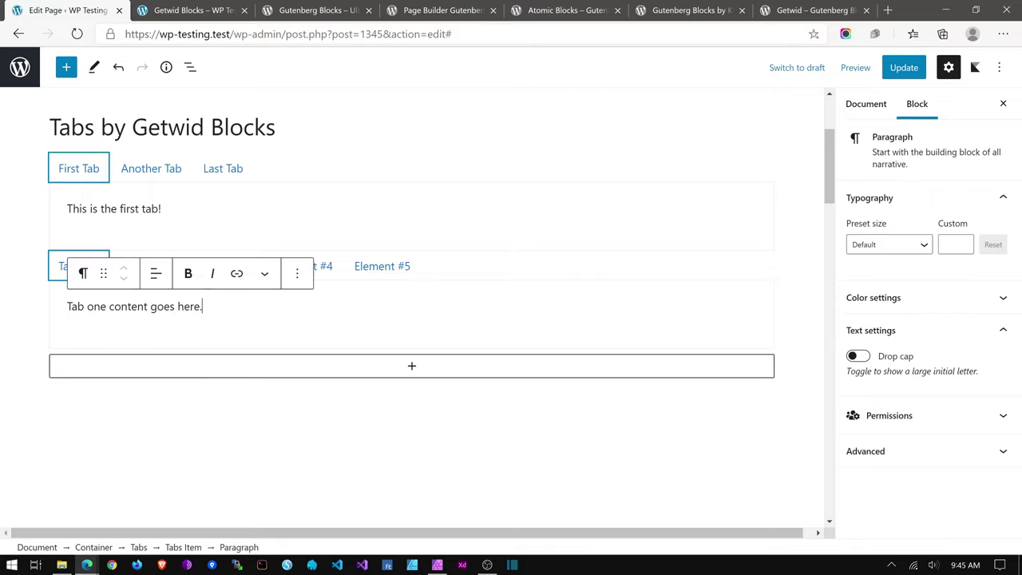
click(378, 290)
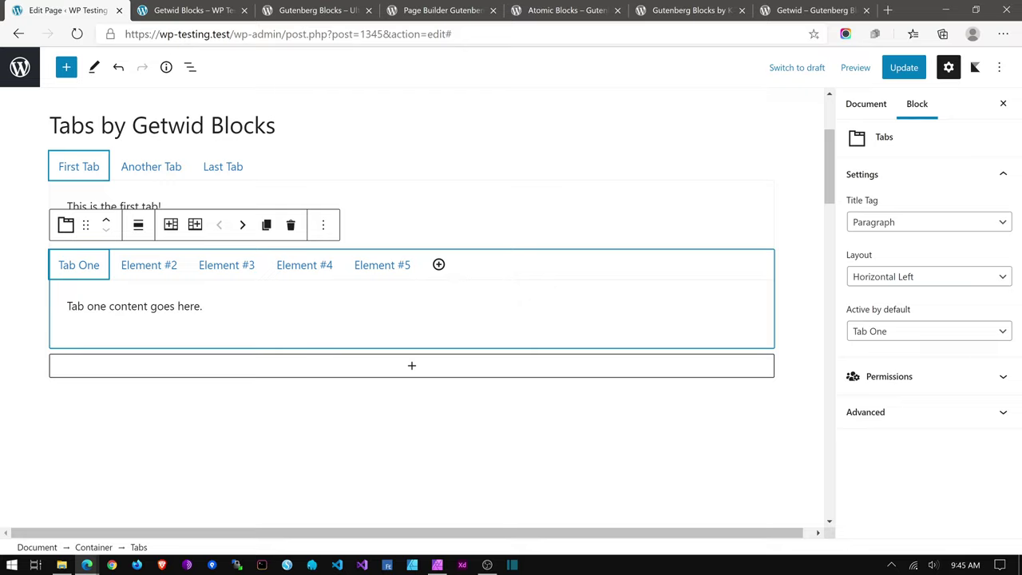
Step: Add three tabs after Tab One, try moving Element #8, then delete Elements #8 and #7
click(195, 225)
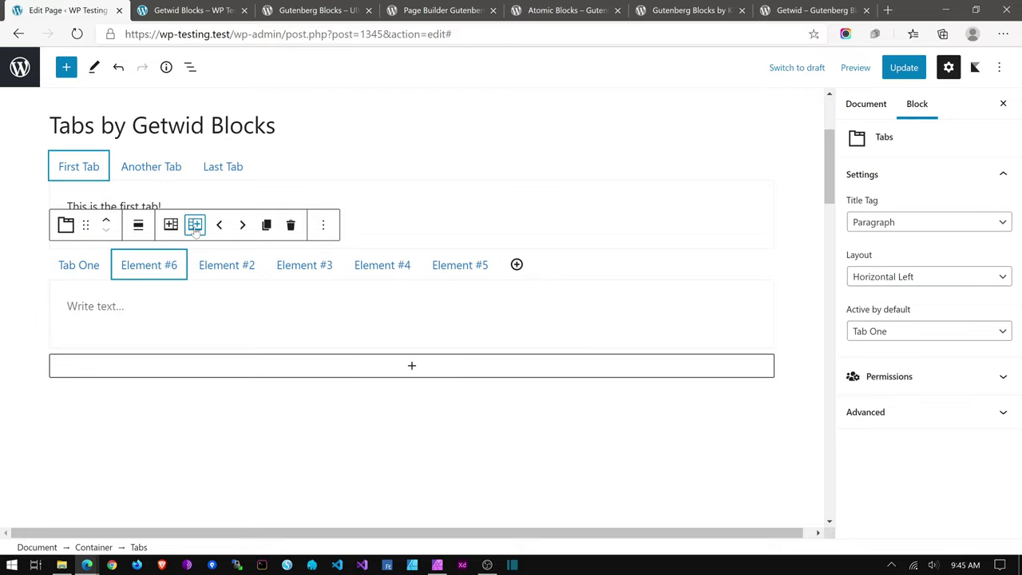
click(198, 229)
click(199, 228)
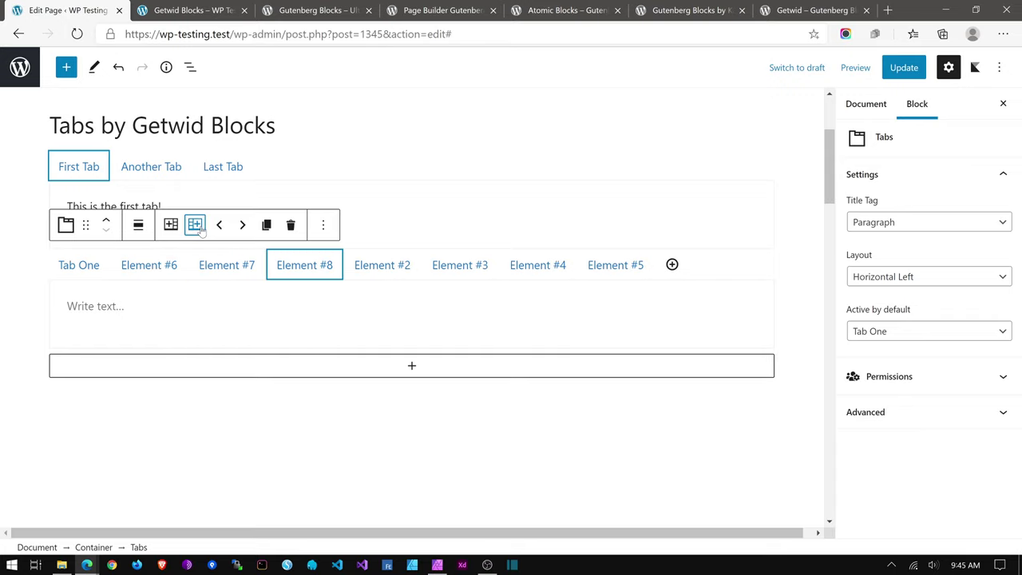
click(243, 226)
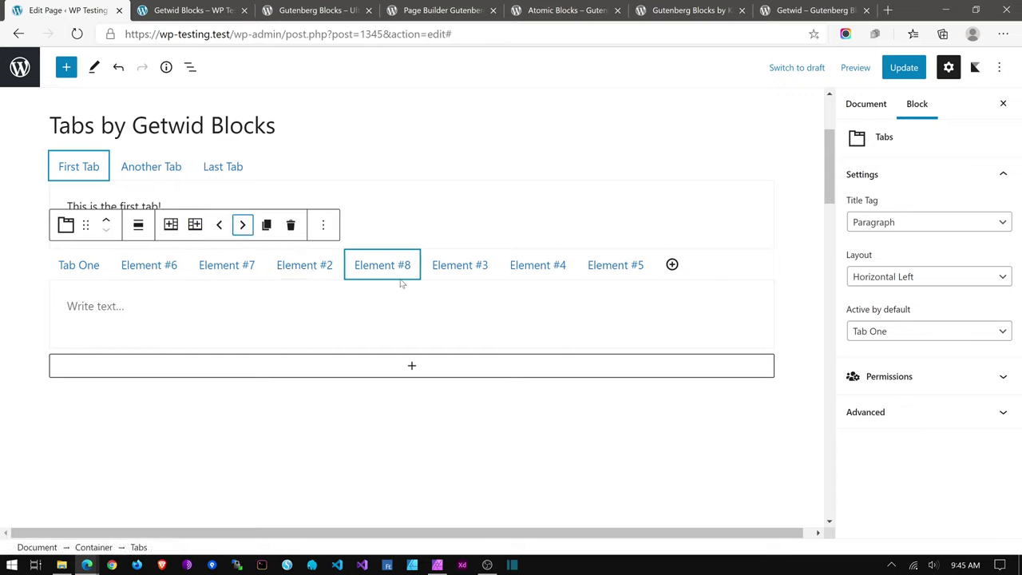
click(221, 225)
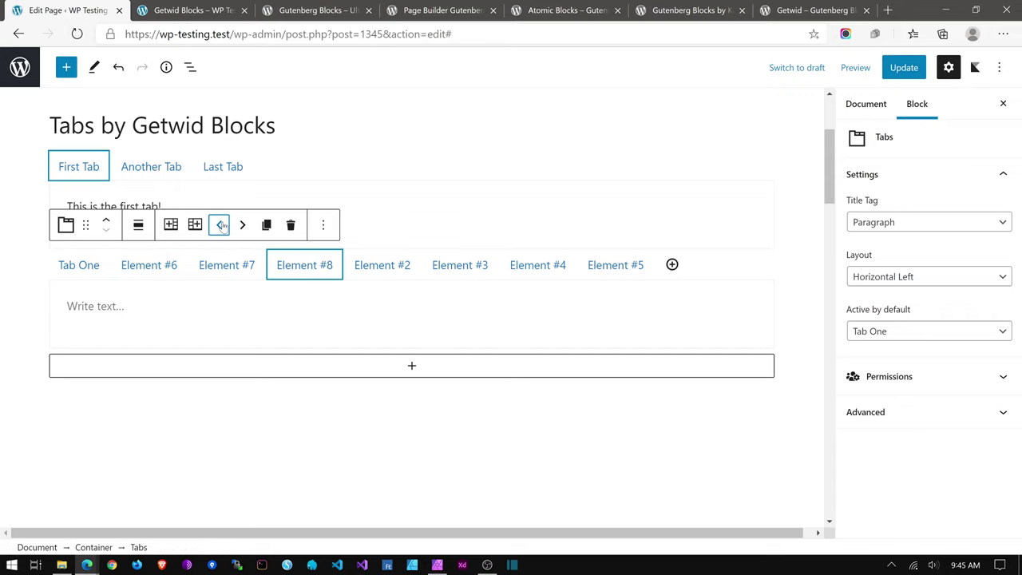
click(291, 226)
click(230, 264)
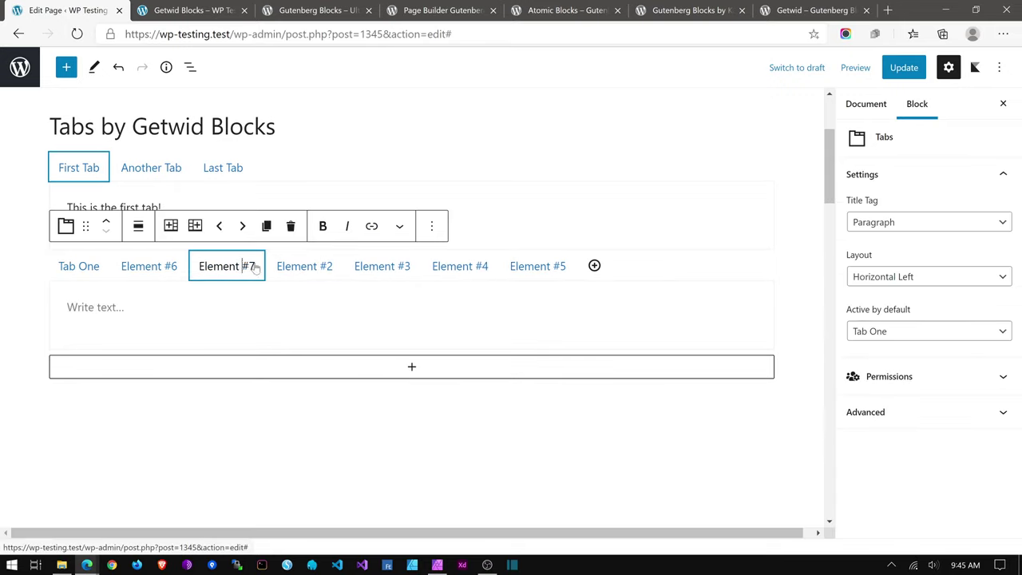
click(291, 226)
Step: Duplicate the Element #2 tab and type 'a' into a tab's paragraph
click(229, 269)
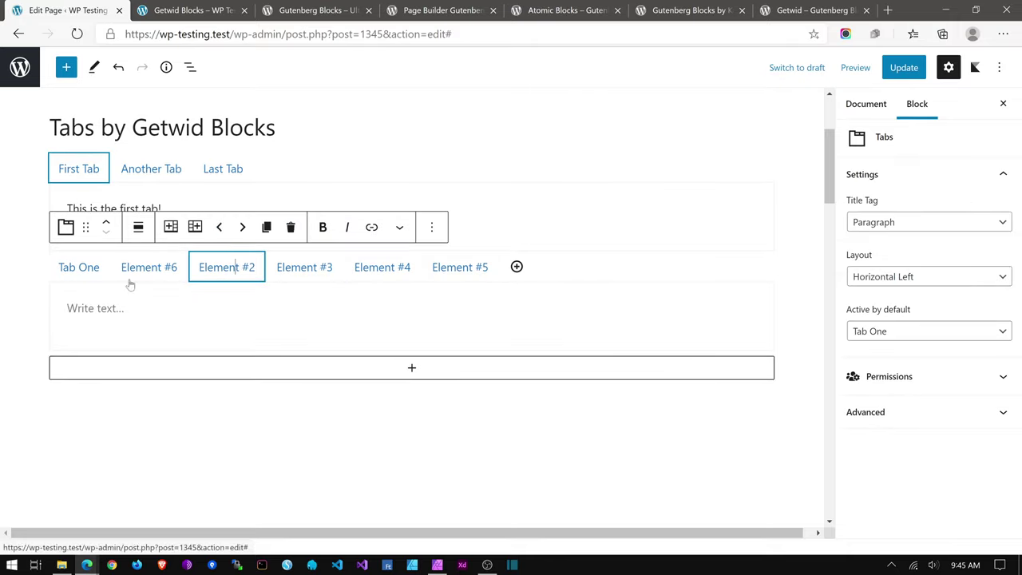
click(258, 228)
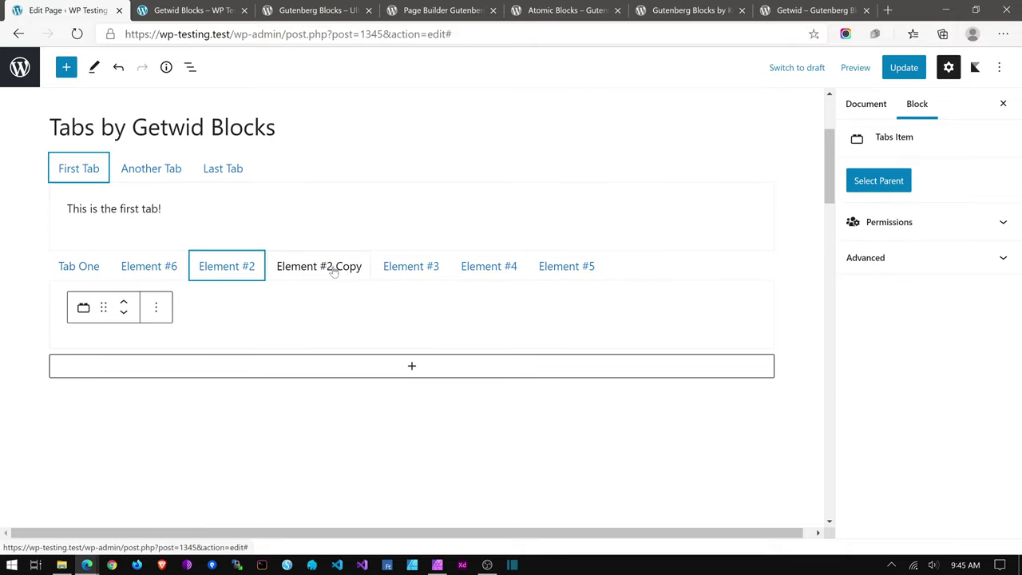
click(669, 281)
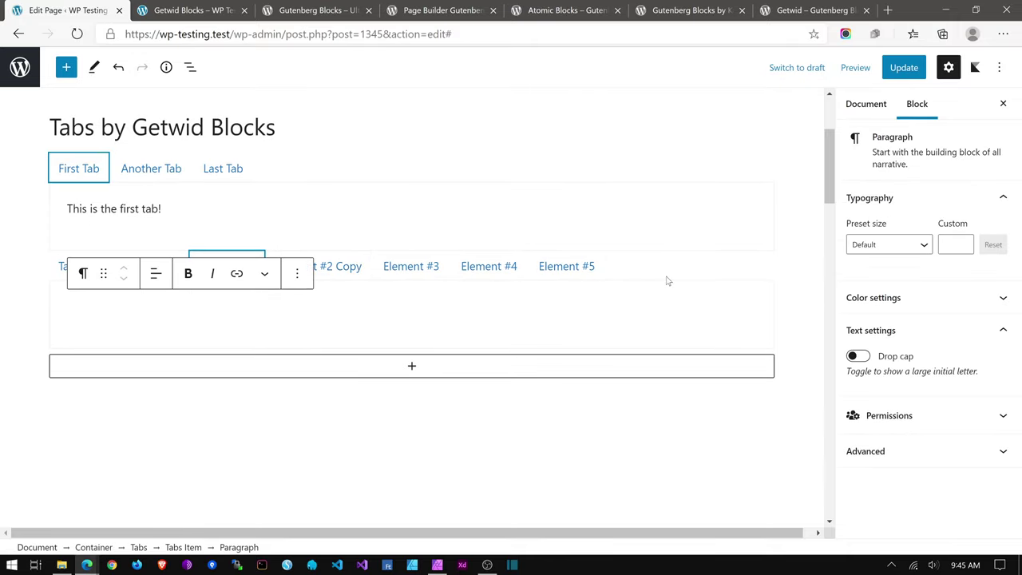
text(a)
Step: Remove the second Tabs block via Block Navigation and More options, then Update the page
click(190, 68)
scroll(263, 232, down, 2)
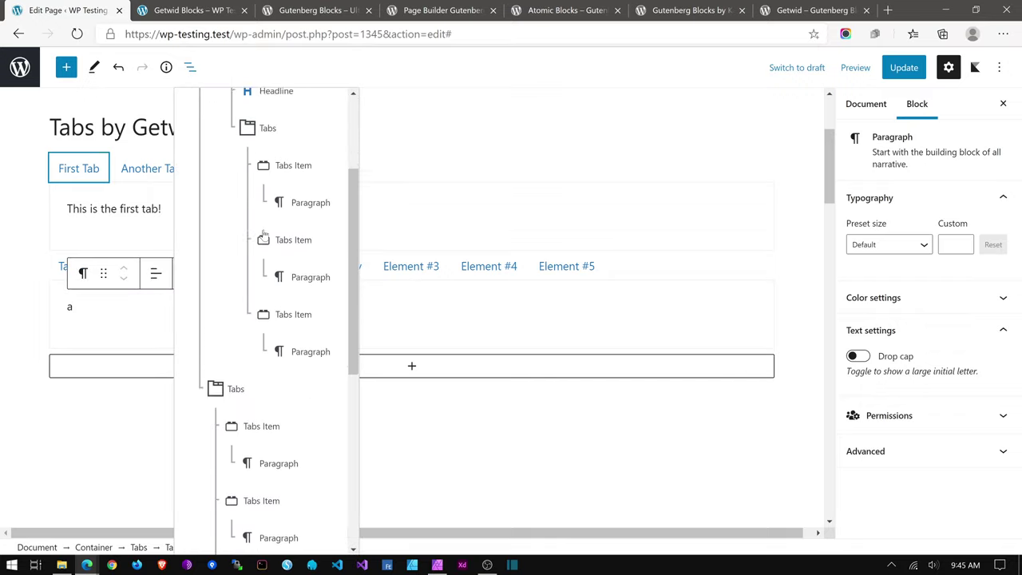
scroll(276, 250, up, 2)
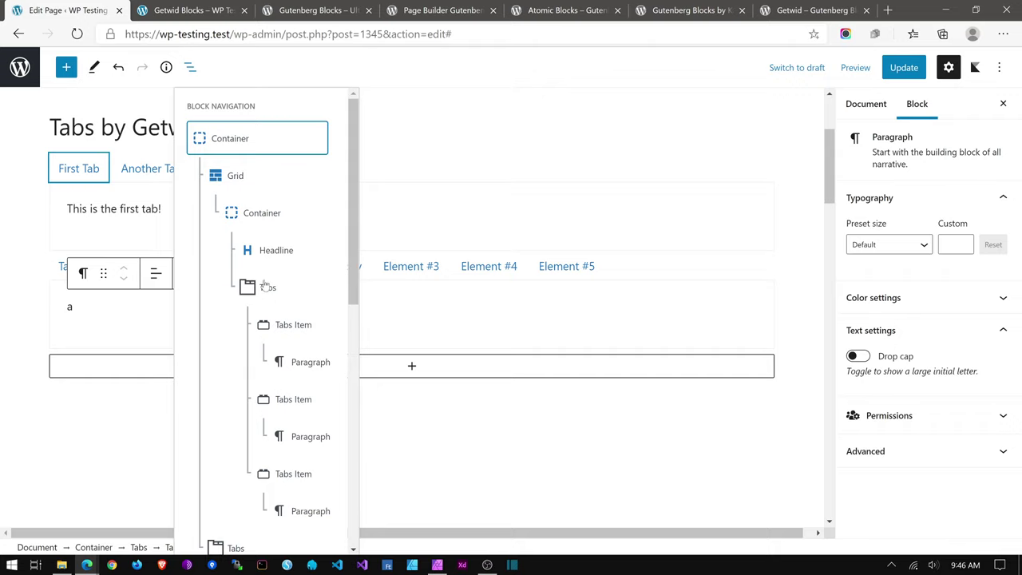
scroll(265, 286, down, 4)
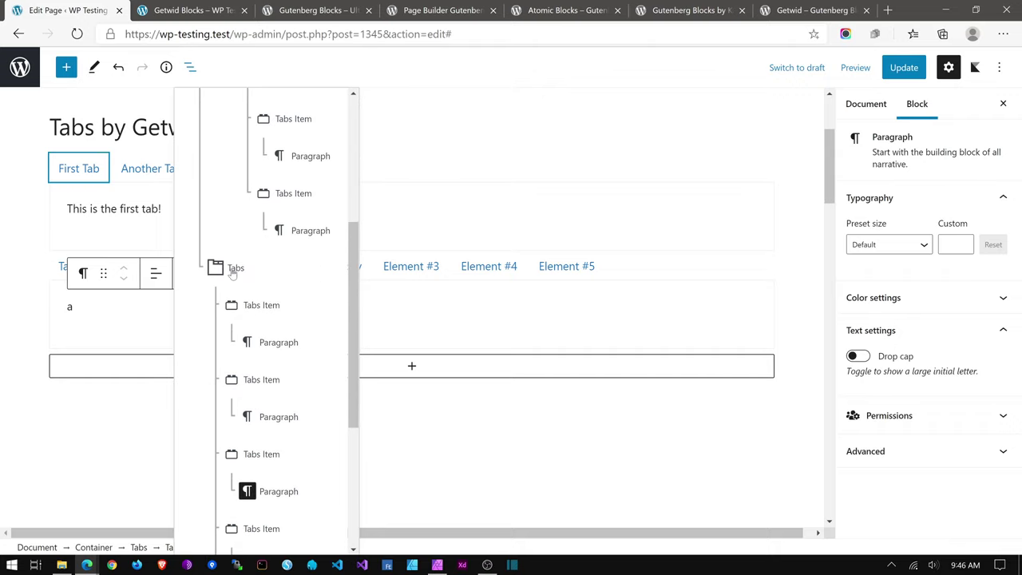
click(232, 270)
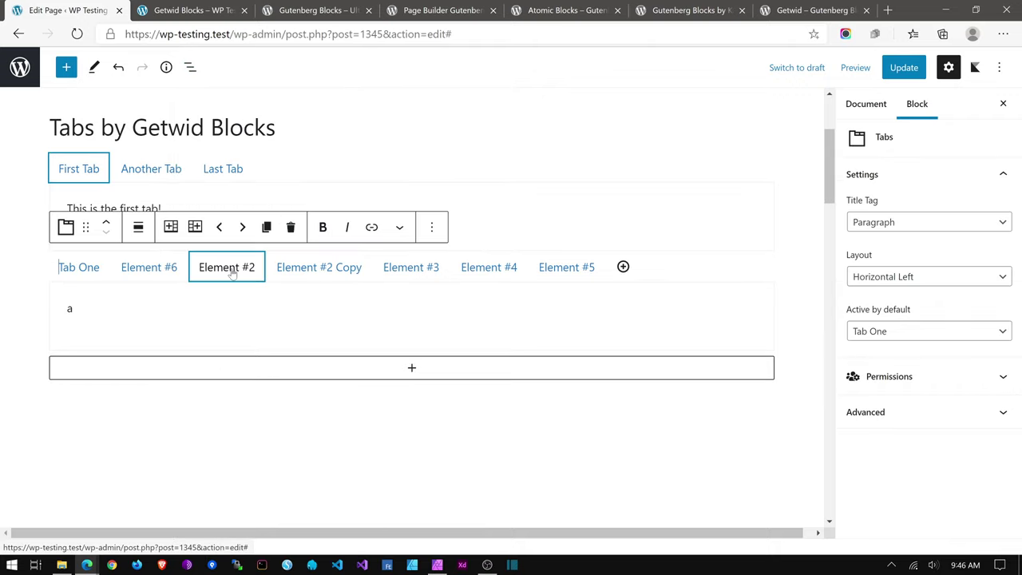
click(431, 227)
click(456, 519)
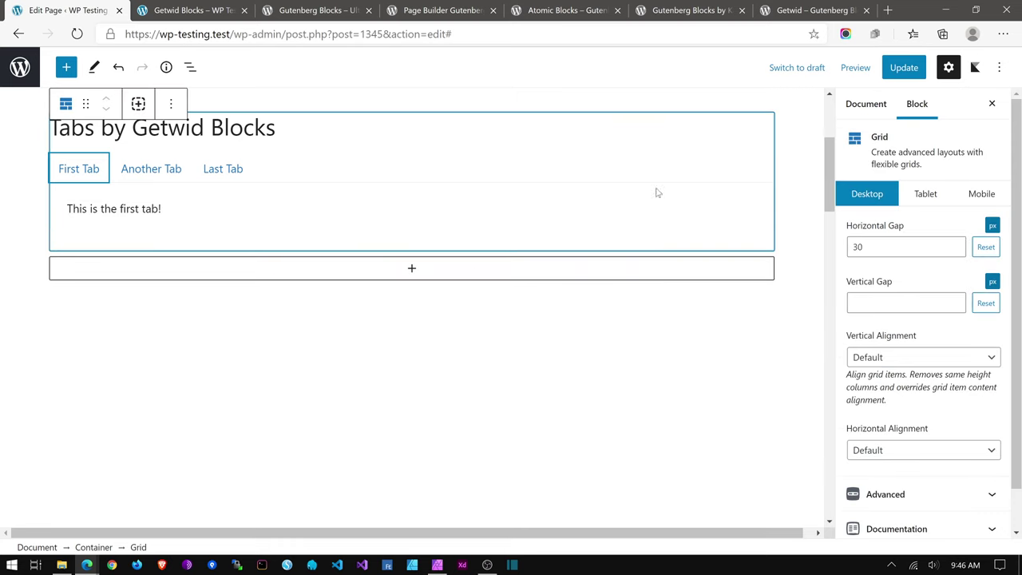
click(906, 68)
Step: From the Getwid wordpress.org block list, open Image Hotspot Block in a new tab and view it
click(810, 9)
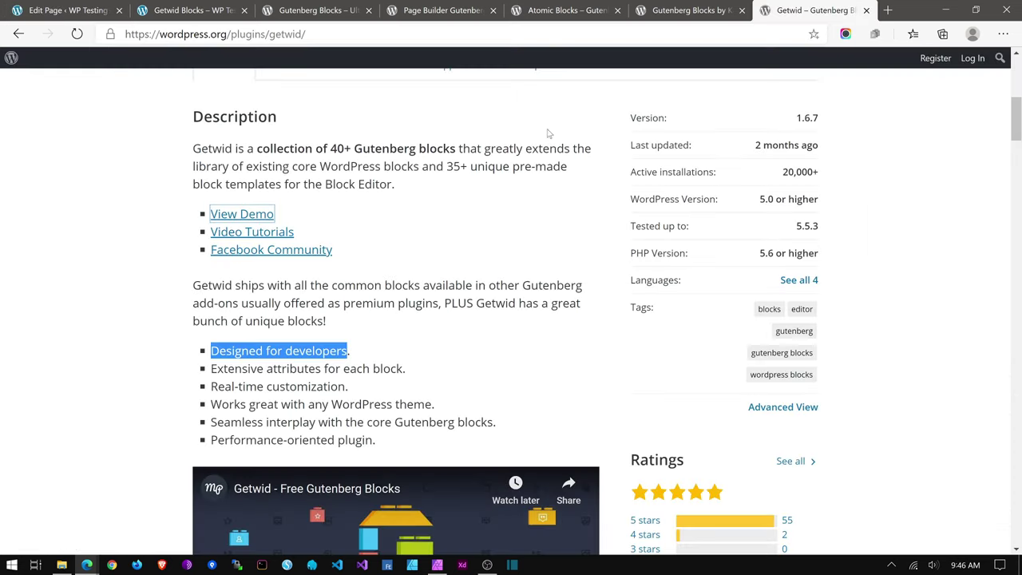
scroll(400, 269, down, 8)
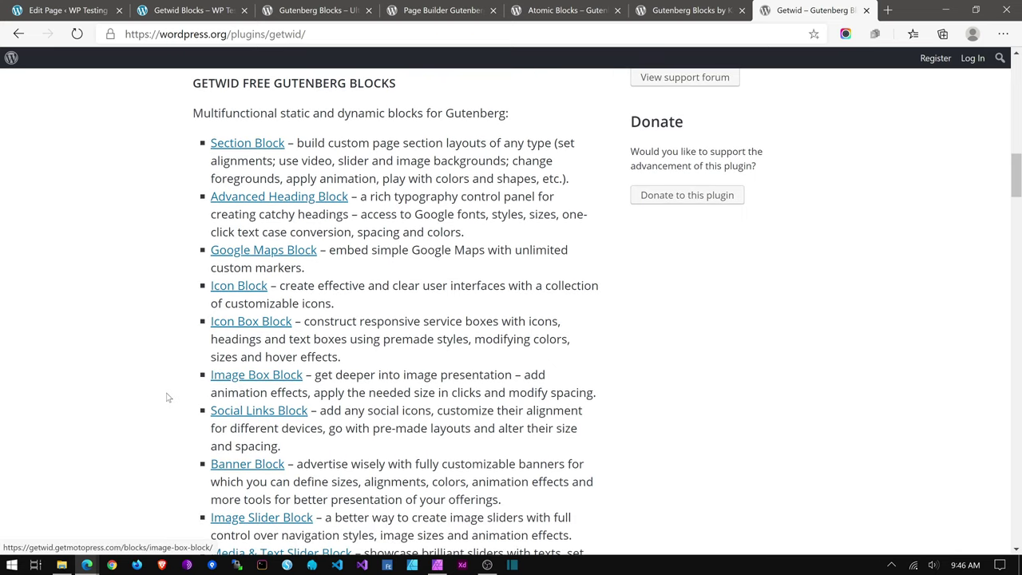
scroll(157, 401, down, 3)
scroll(158, 400, down, 2)
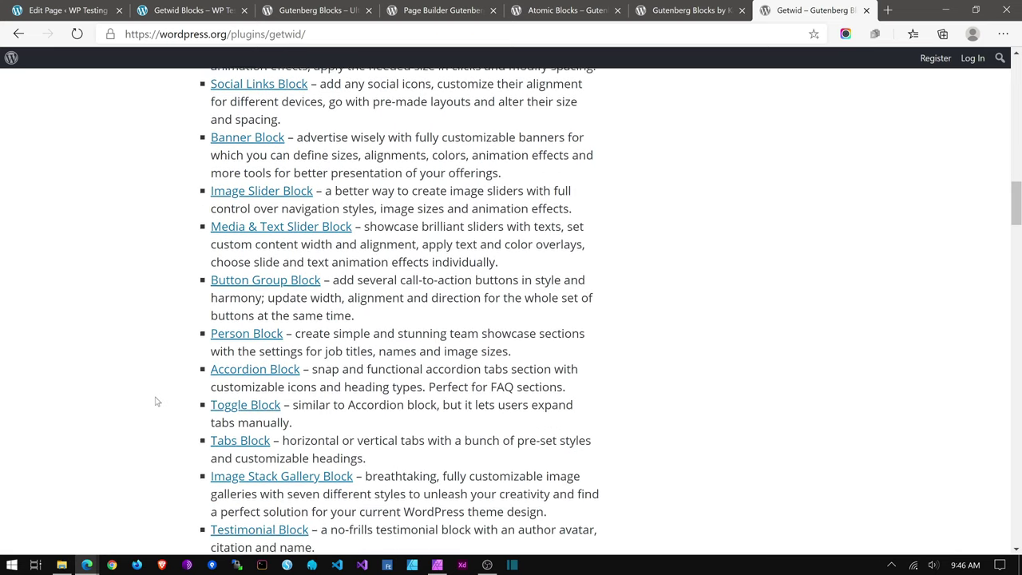
scroll(160, 402, down, 3)
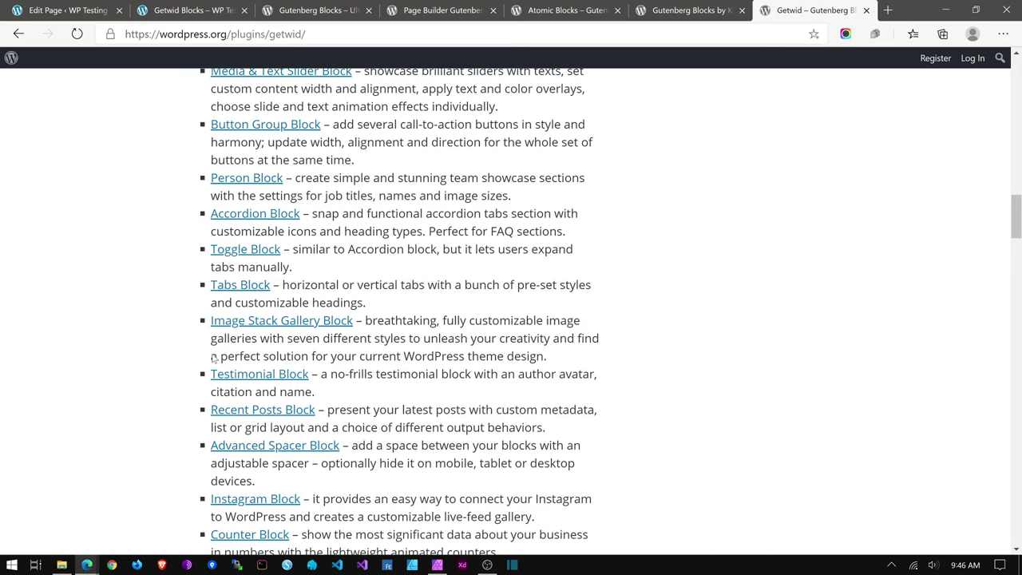
scroll(228, 409, down, 4)
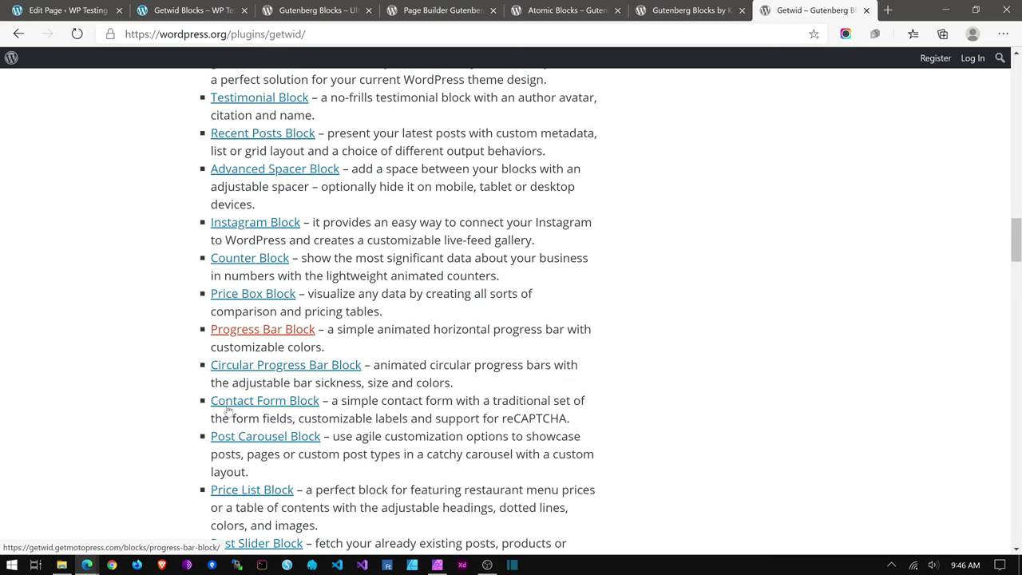
scroll(227, 409, down, 3)
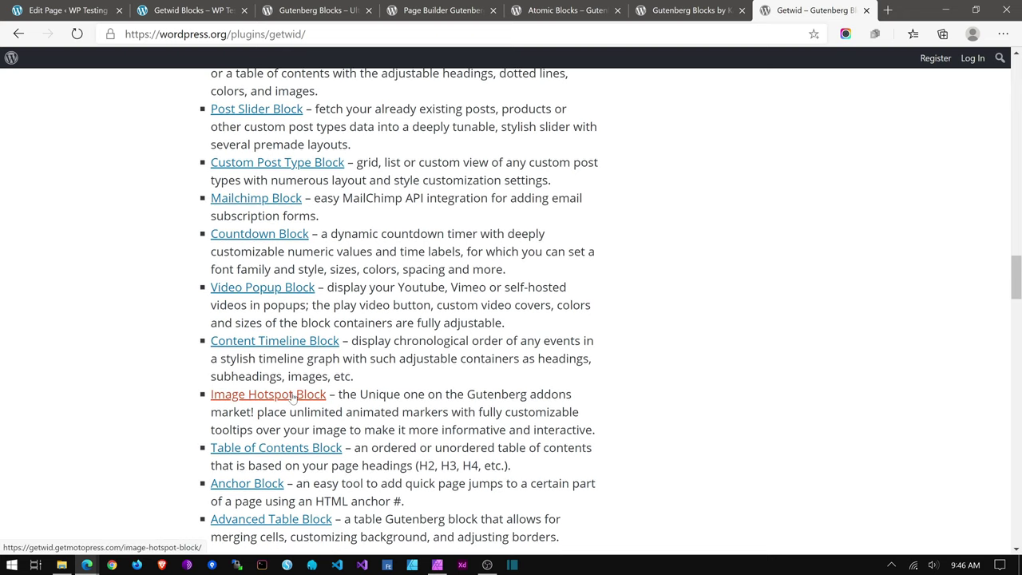
right_click(294, 396)
click(356, 234)
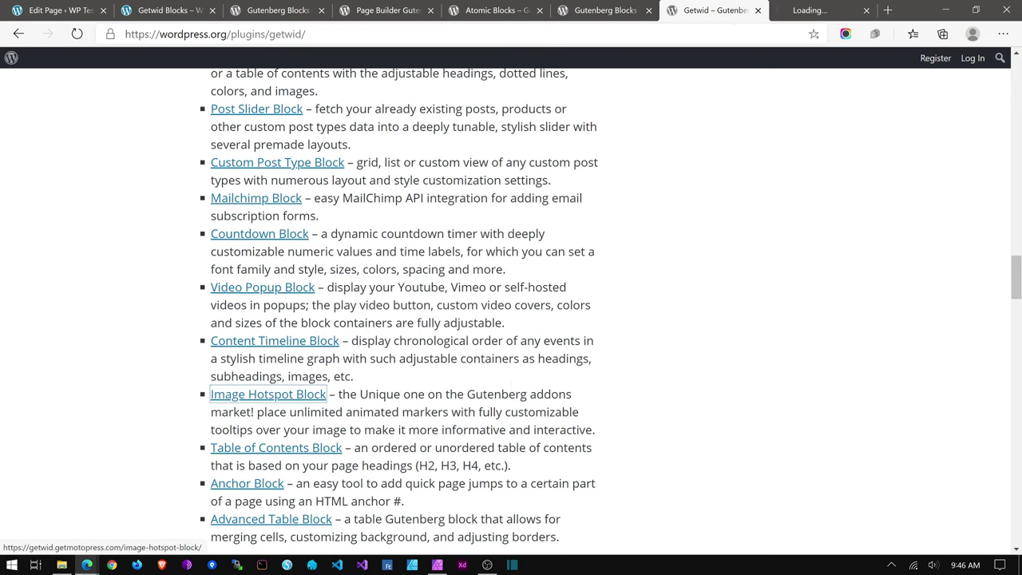
click(831, 11)
Step: Show the Site Header, Menu and Site Content hotspot tooltips on both demos, then close the tab
scroll(63, 280, down, 4)
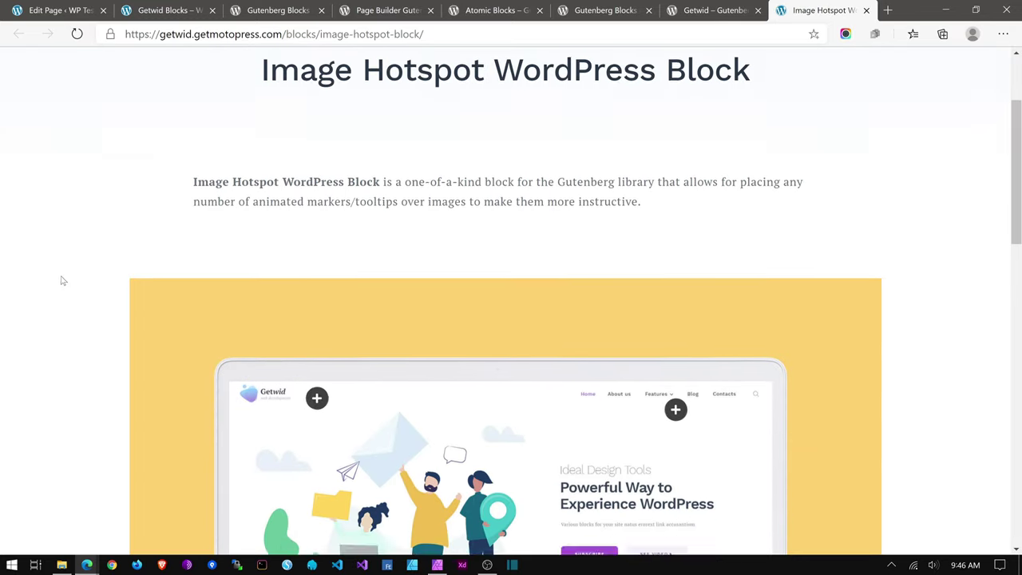
click(317, 242)
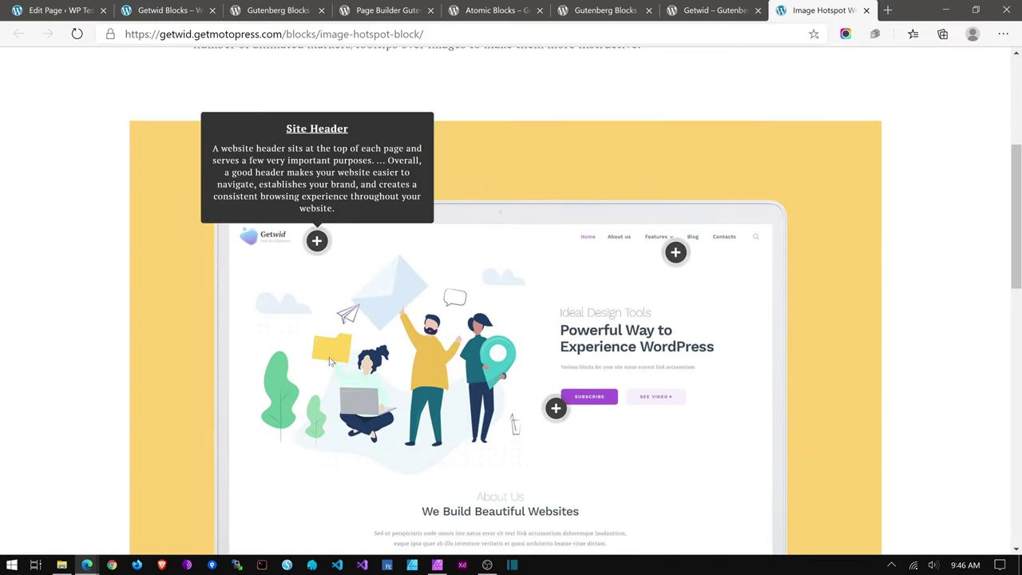
click(675, 254)
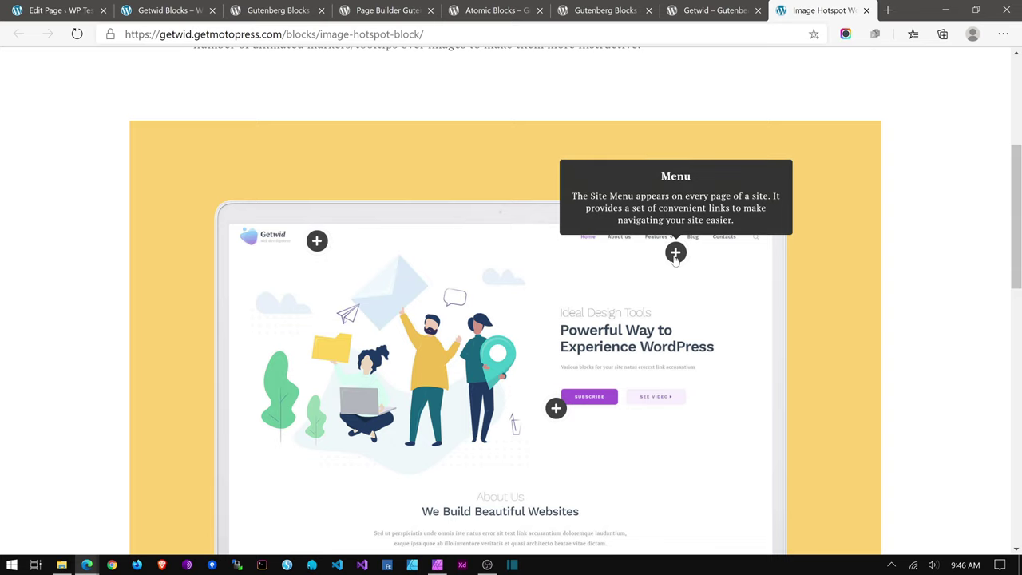
scroll(559, 374, down, 1)
scroll(559, 374, down, 1)
click(556, 281)
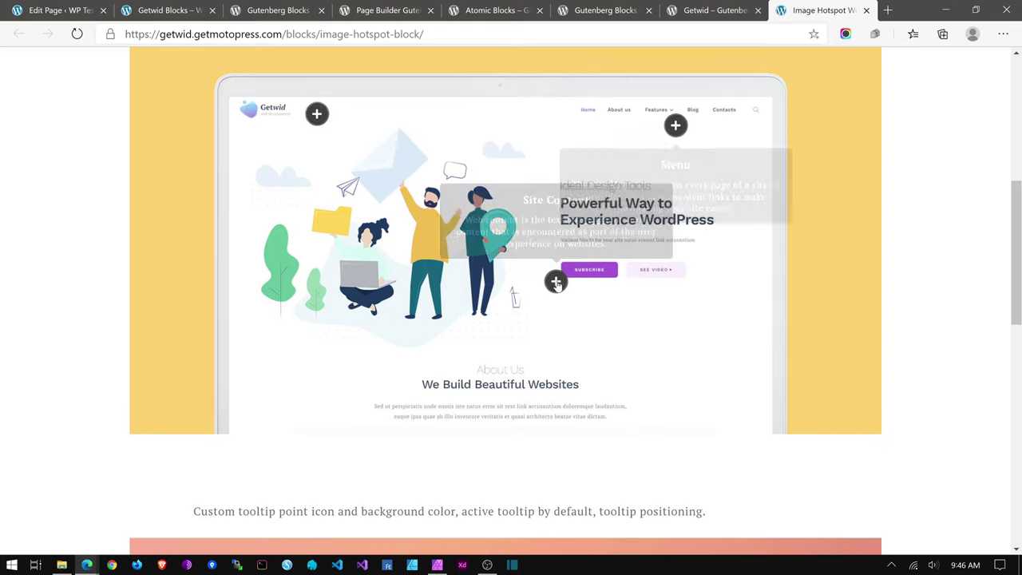
scroll(435, 340, down, 6)
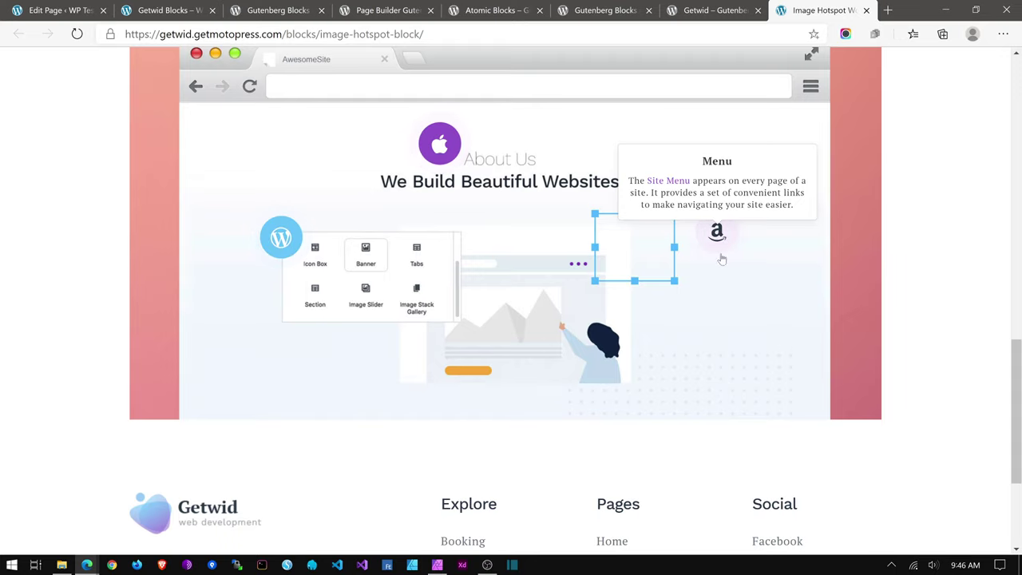
click(444, 154)
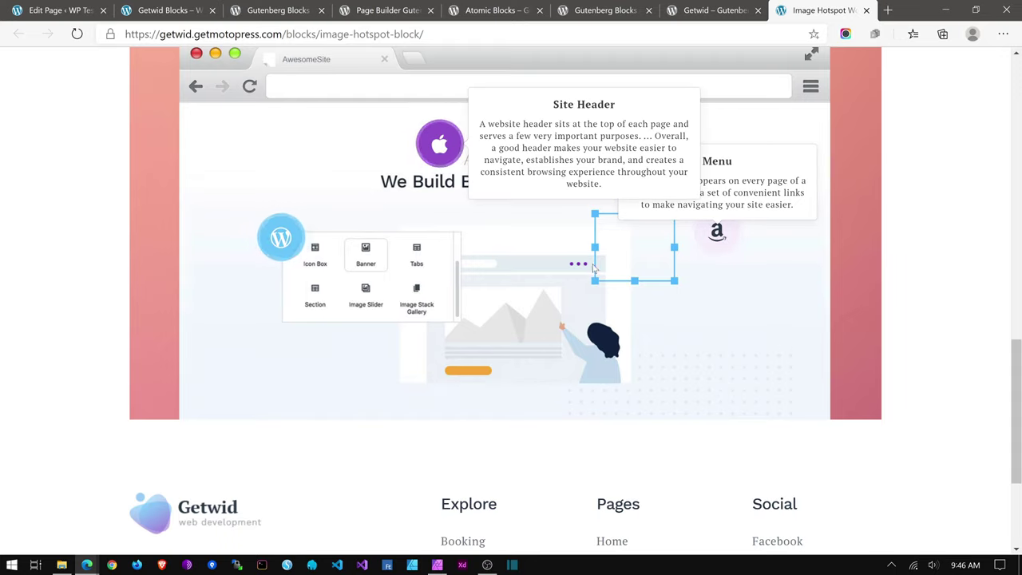
scroll(702, 284, up, 3)
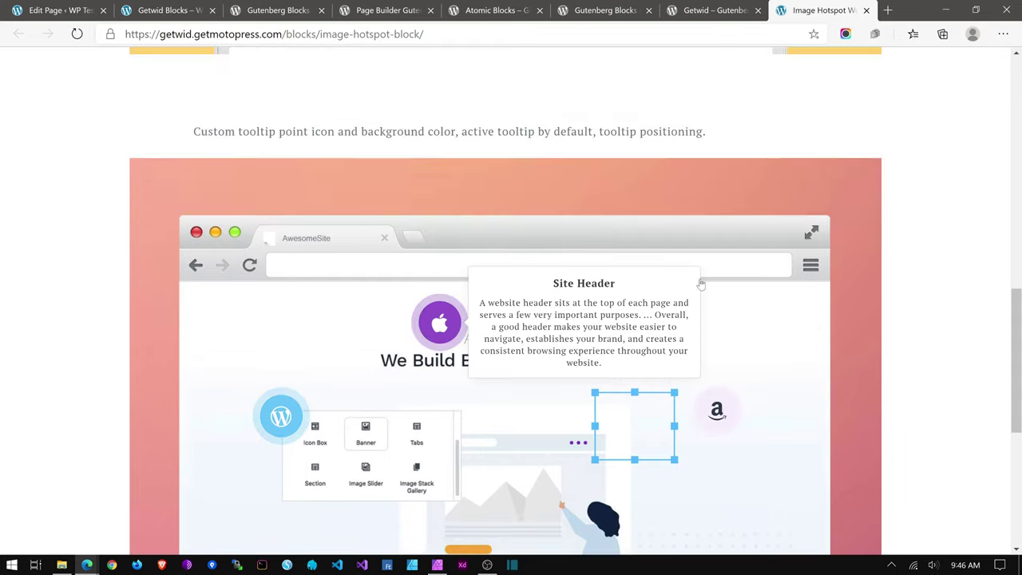
click(866, 10)
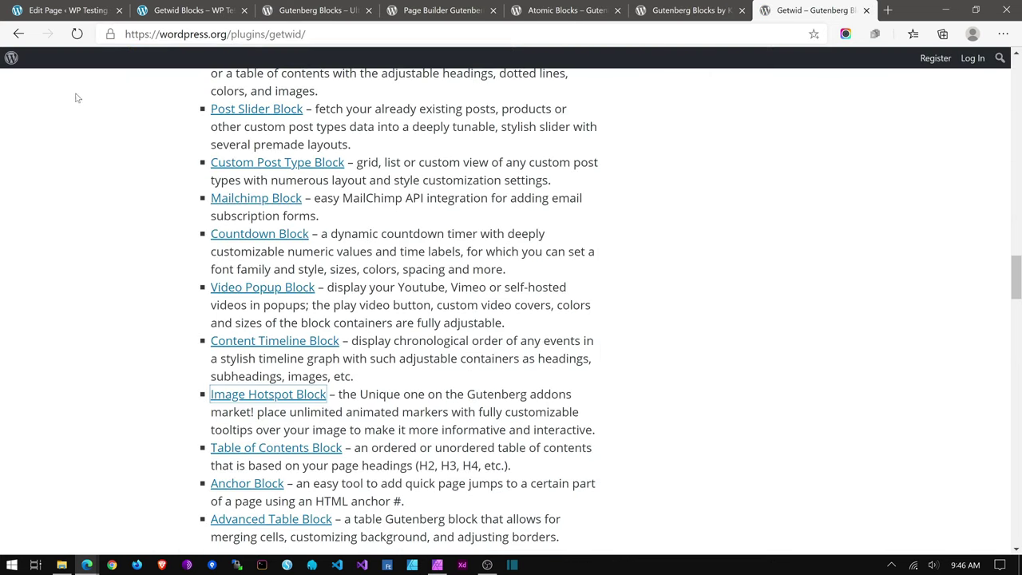
Step: On the published Getwid Blocks page, inspect the First Tab element in DevTools
click(68, 8)
scroll(290, 165, up, 3)
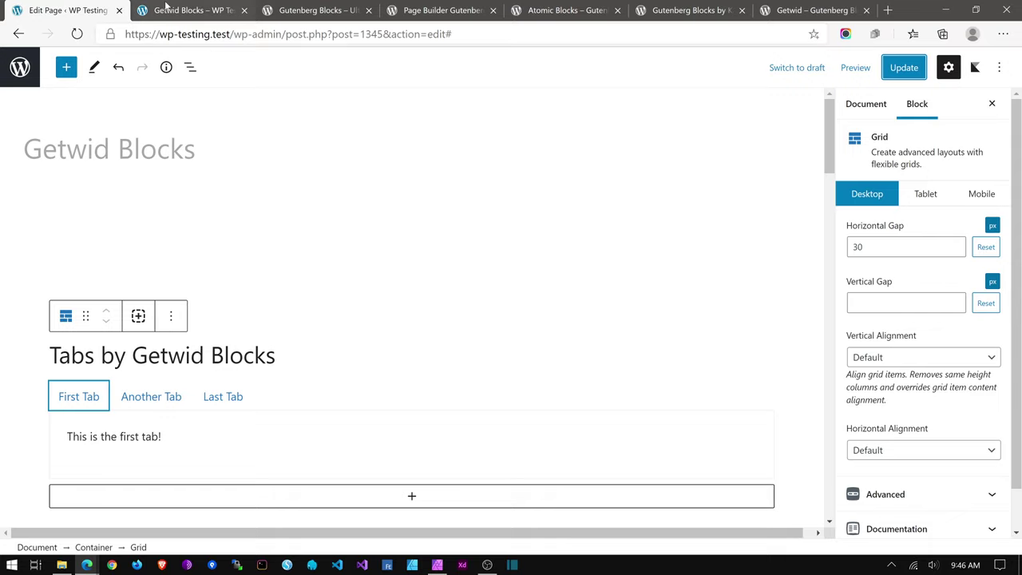
click(191, 11)
scroll(336, 217, down, 1)
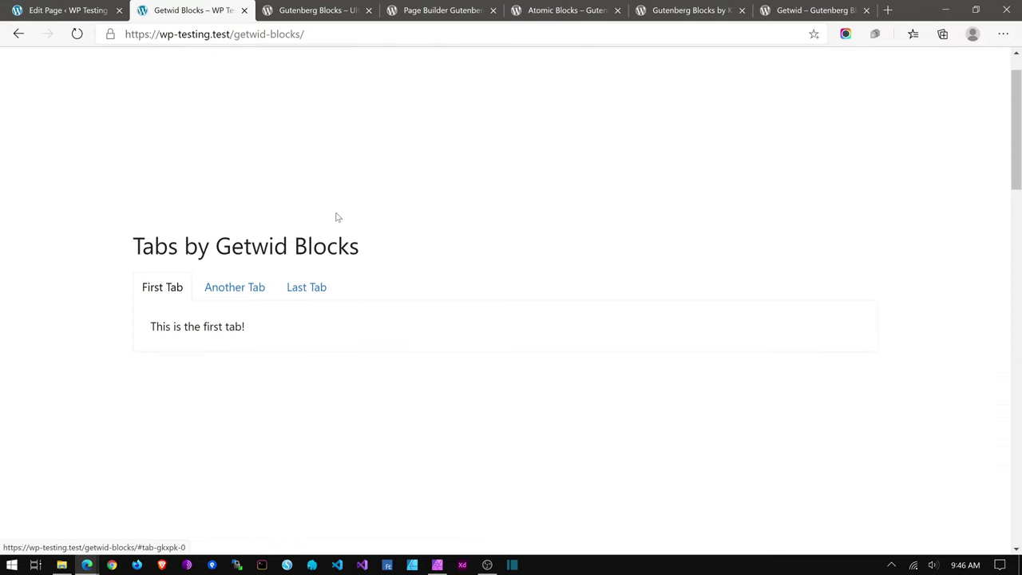
right_click(163, 286)
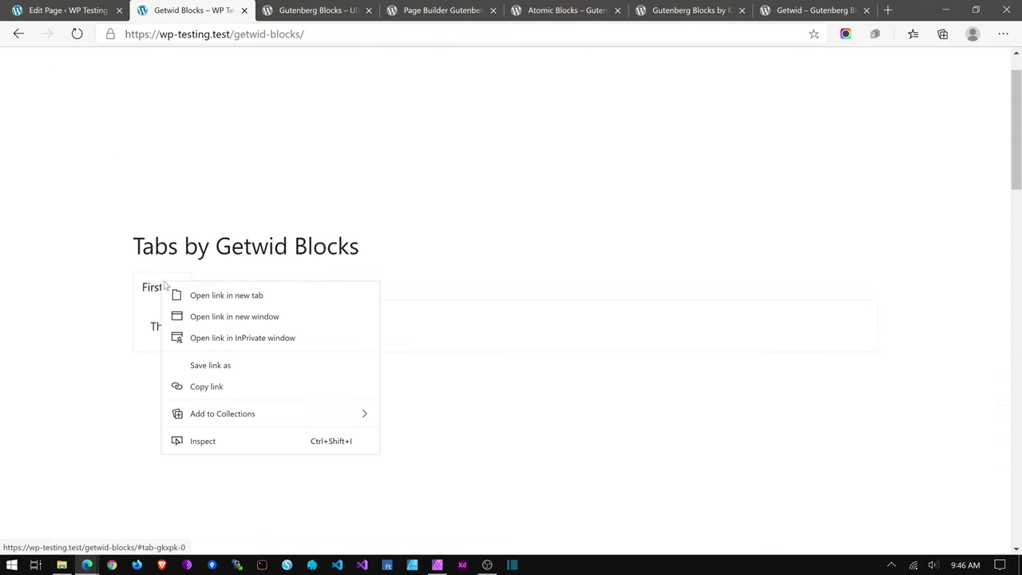
click(221, 440)
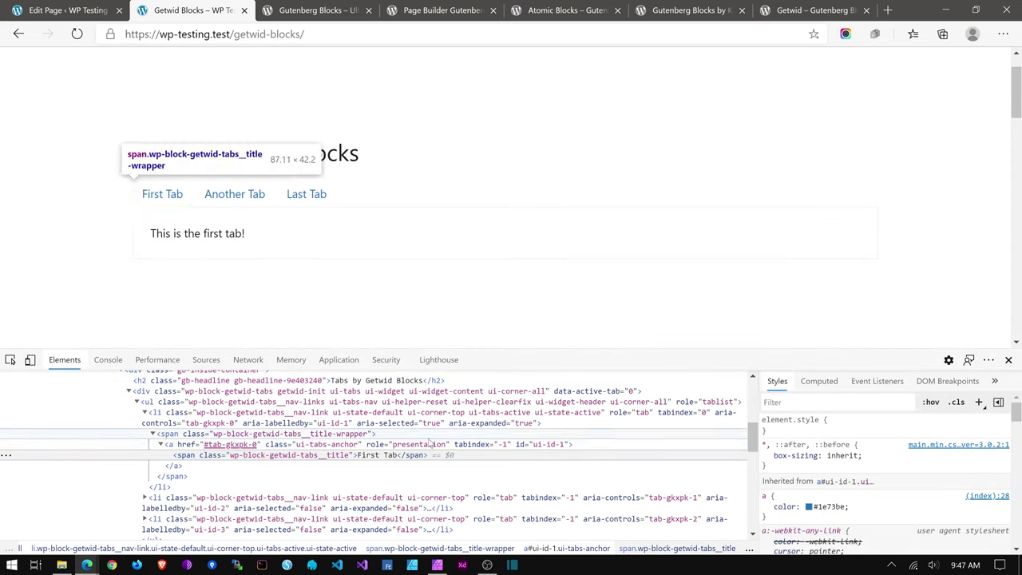
Step: Change the active tab's border-color to grey #898a8a in Styles, then switch to Another Tab
double_click(279, 433)
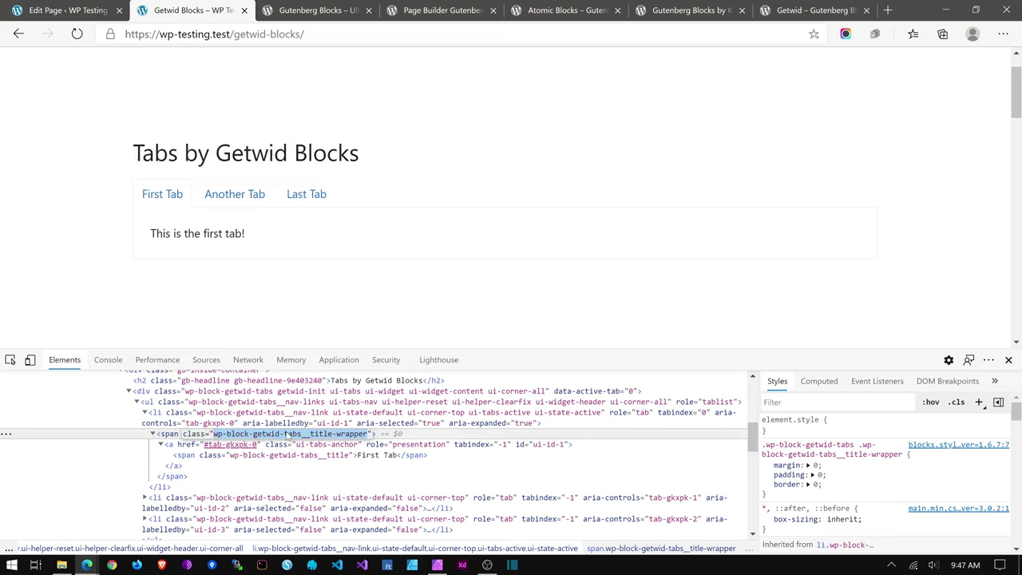
double_click(228, 412)
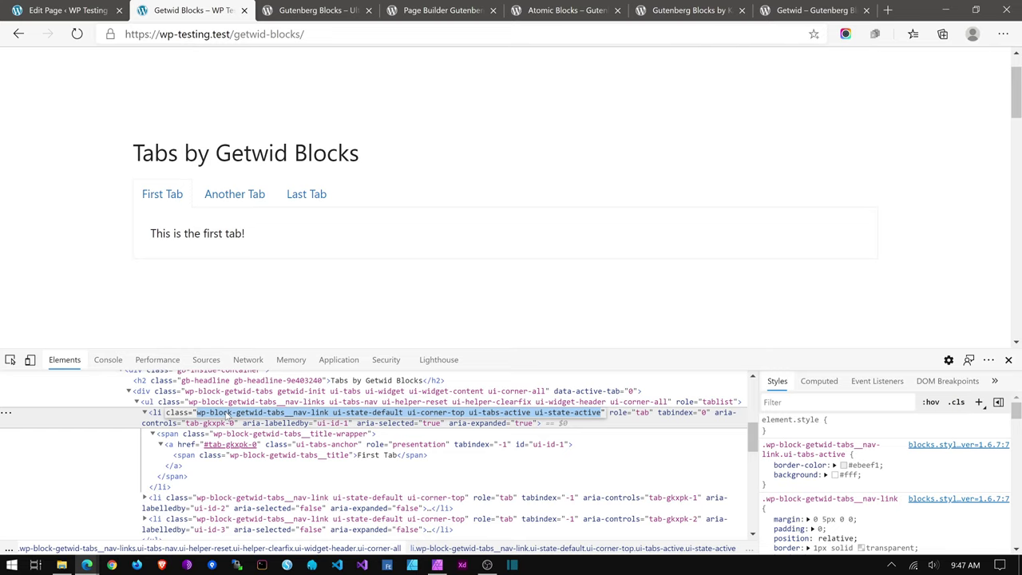
click(844, 465)
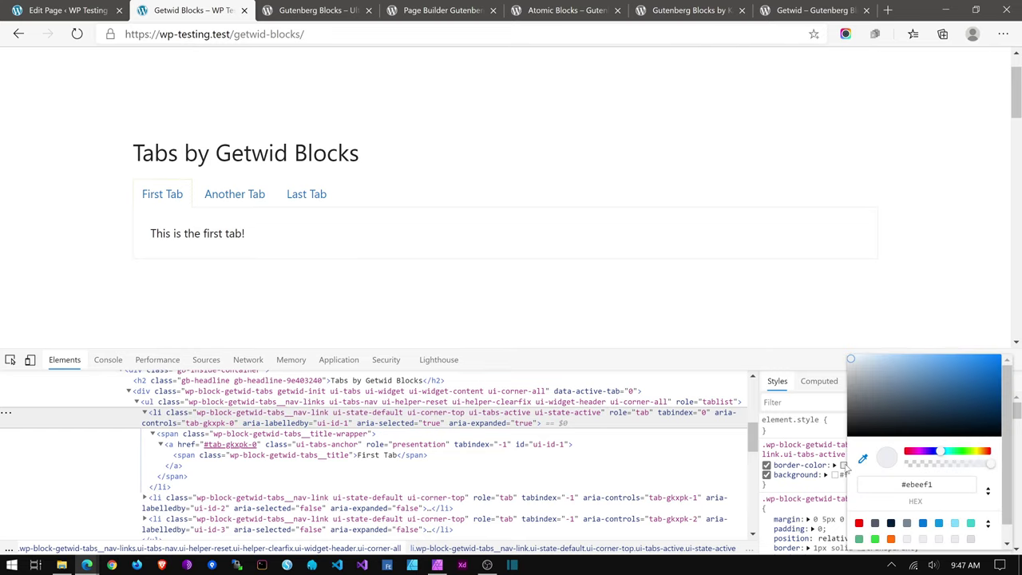
mouse_move(857, 391)
mouse_down()
mouse_move(852, 402)
mouse_move(847, 390)
mouse_up()
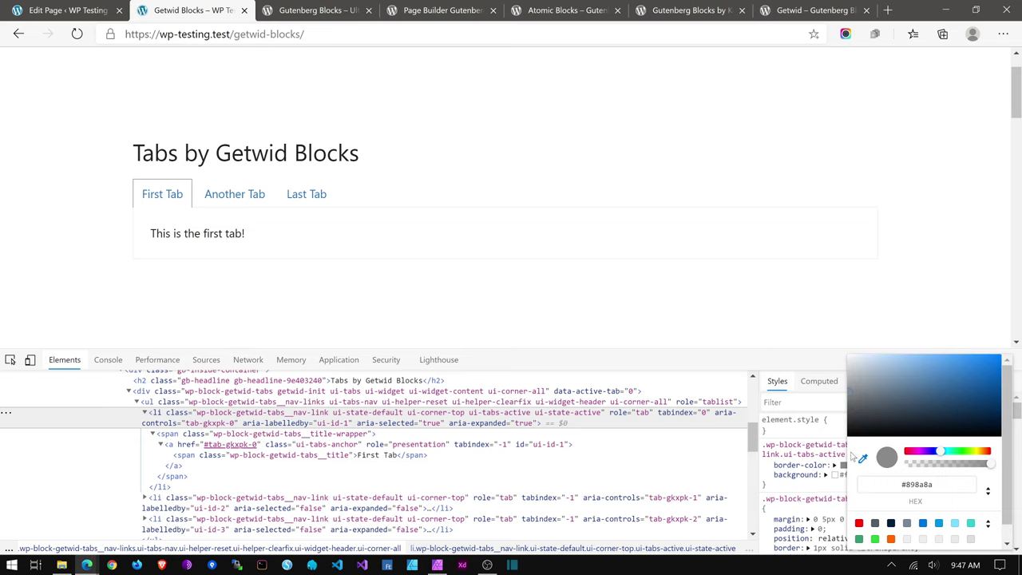
key(Escape)
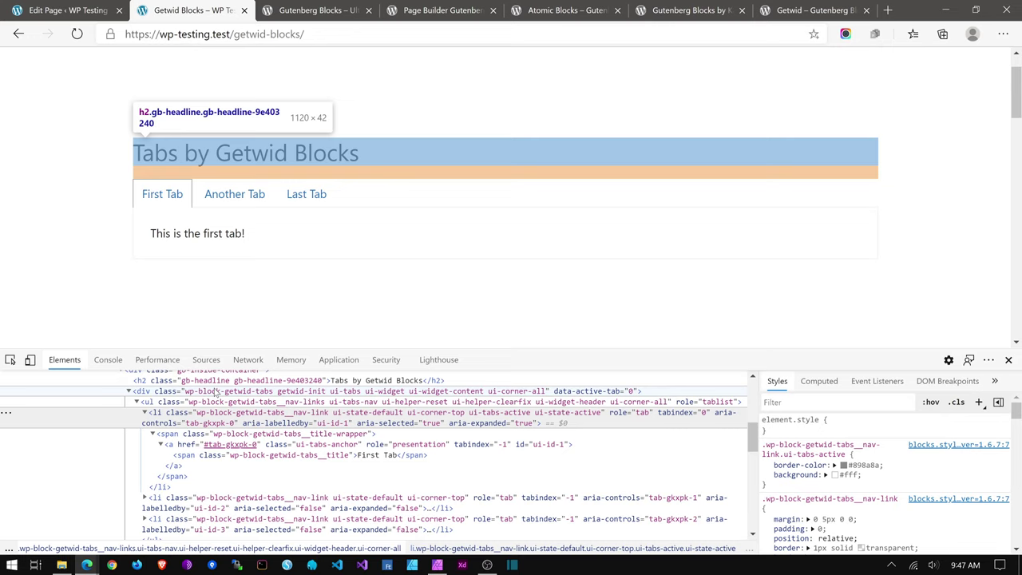
click(268, 196)
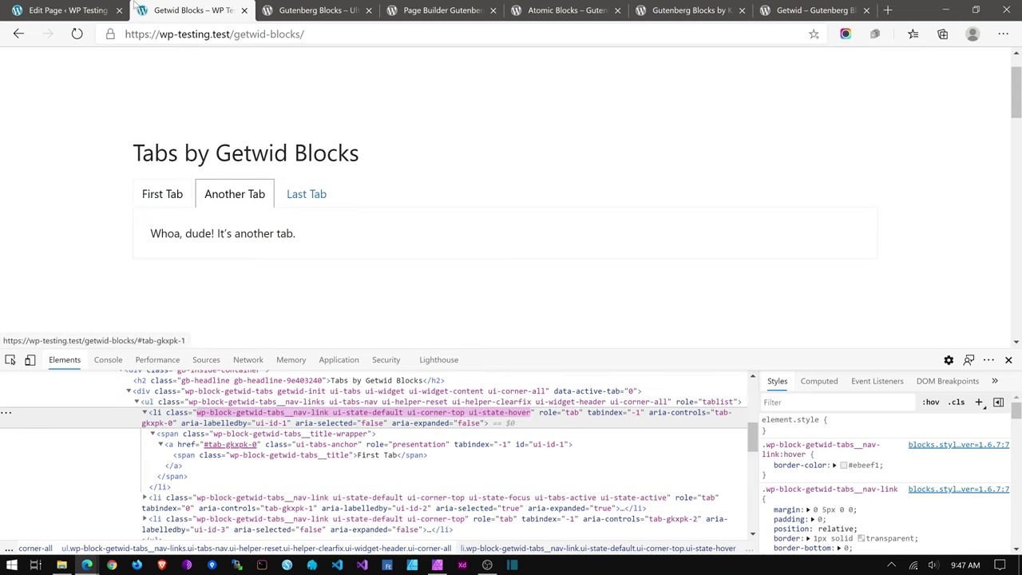
Step: Open the Kadence Blocks page from the Pages list for editing
click(84, 9)
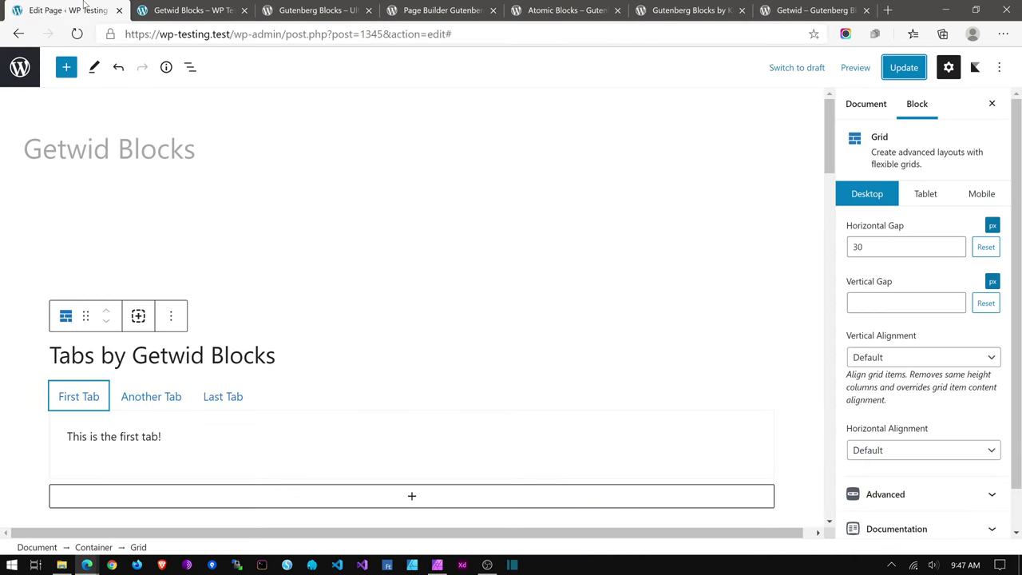
click(20, 67)
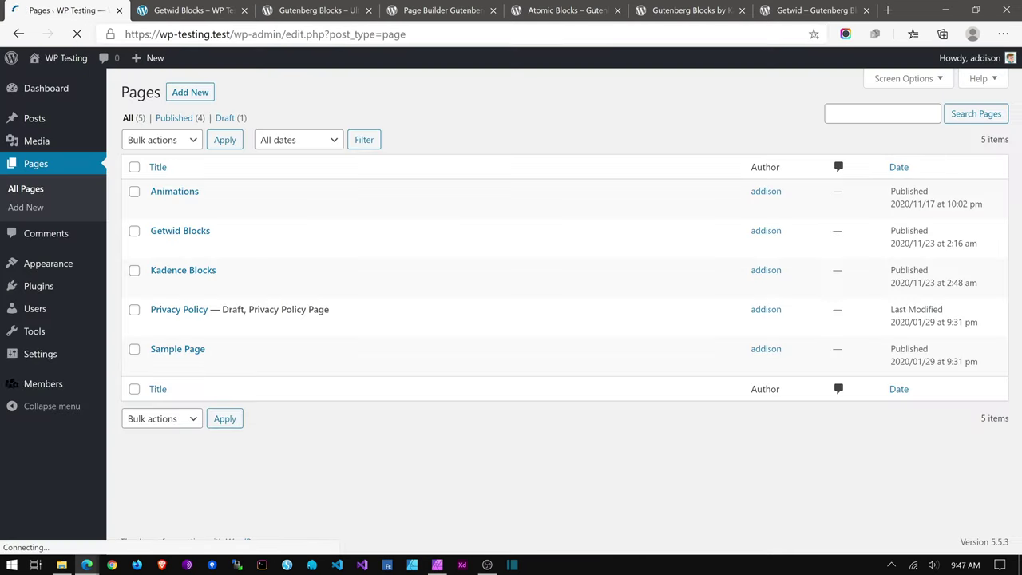
click(180, 273)
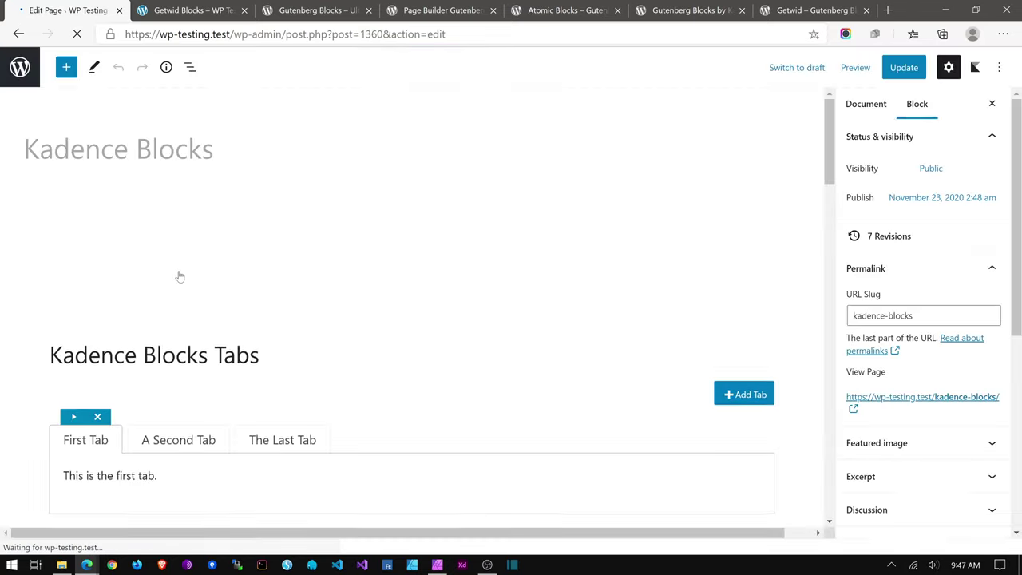
scroll(323, 257, down, 2)
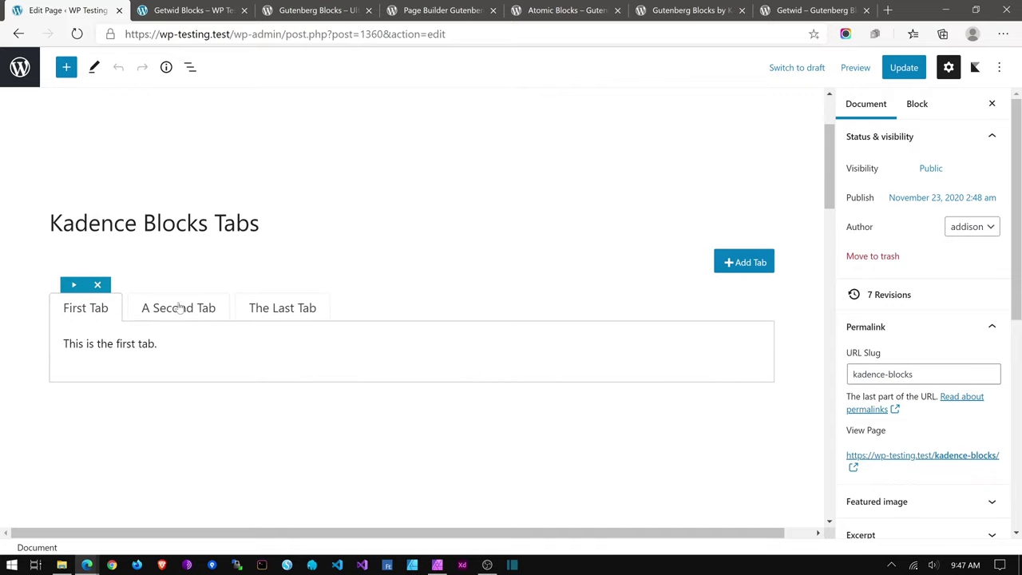
Step: Reorder the tabs back to First Tab, A Second Tab, The Last Tab, and add Tab 4
click(171, 313)
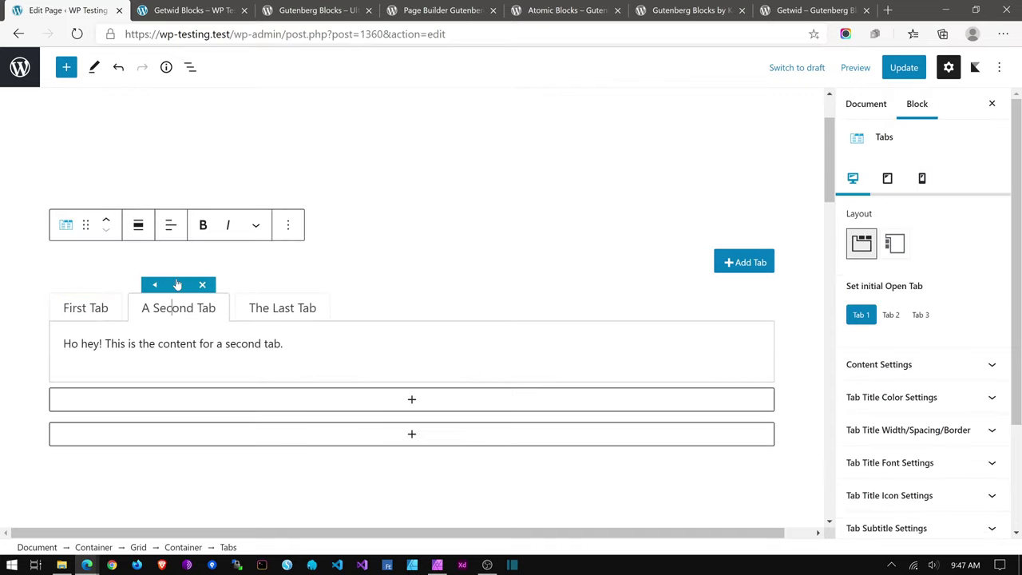
click(179, 286)
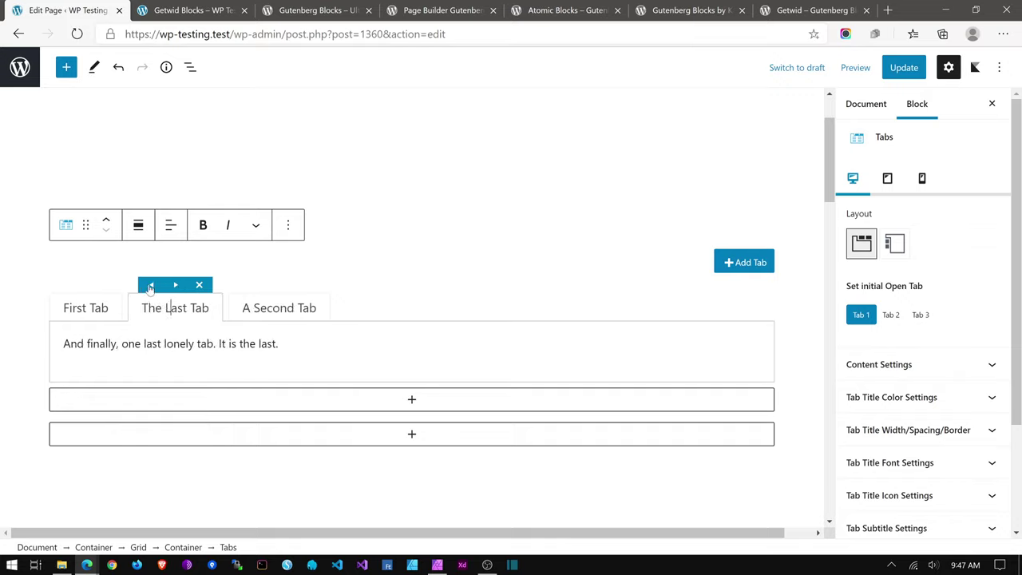
click(151, 286)
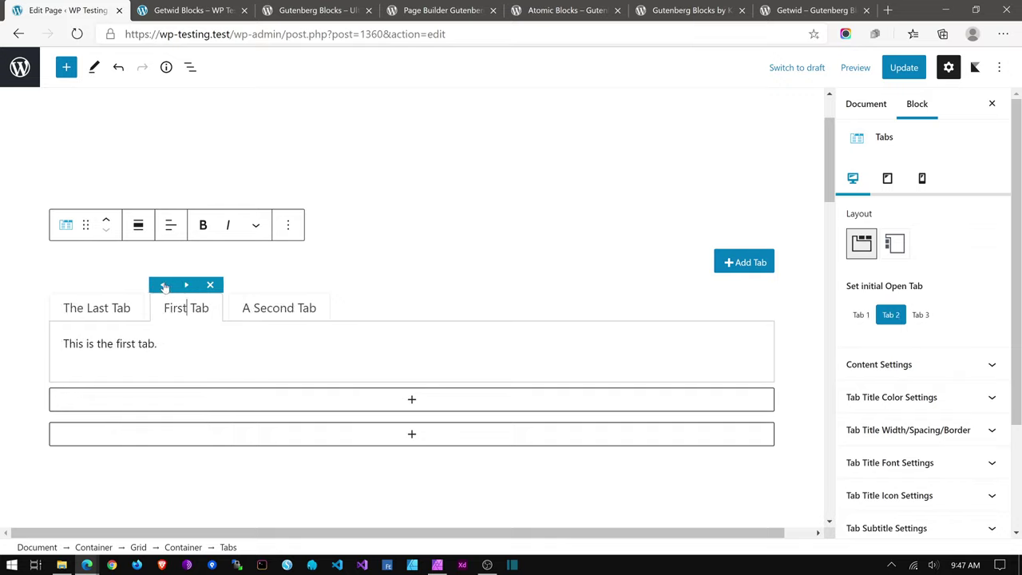
click(163, 287)
click(246, 311)
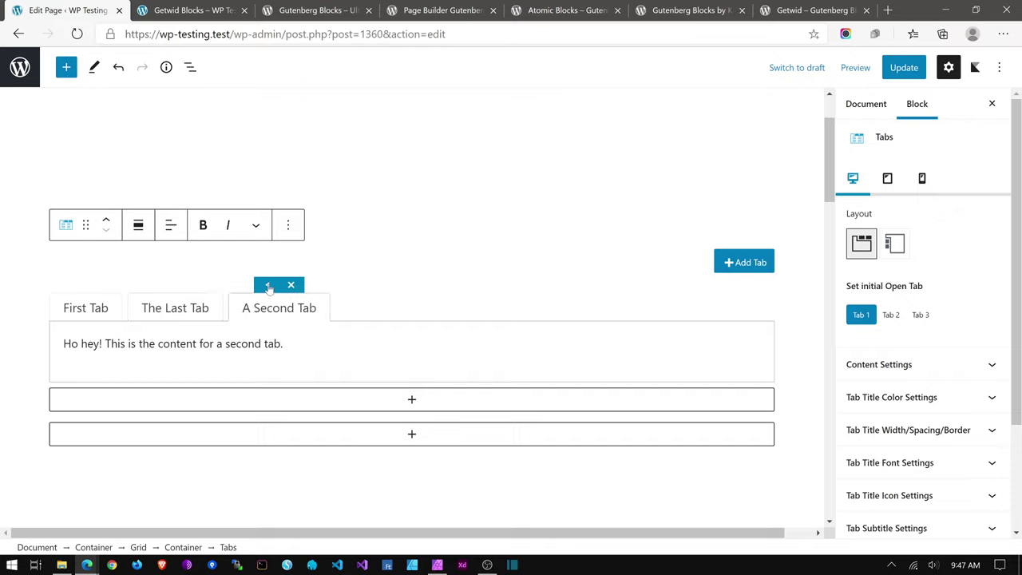
click(268, 286)
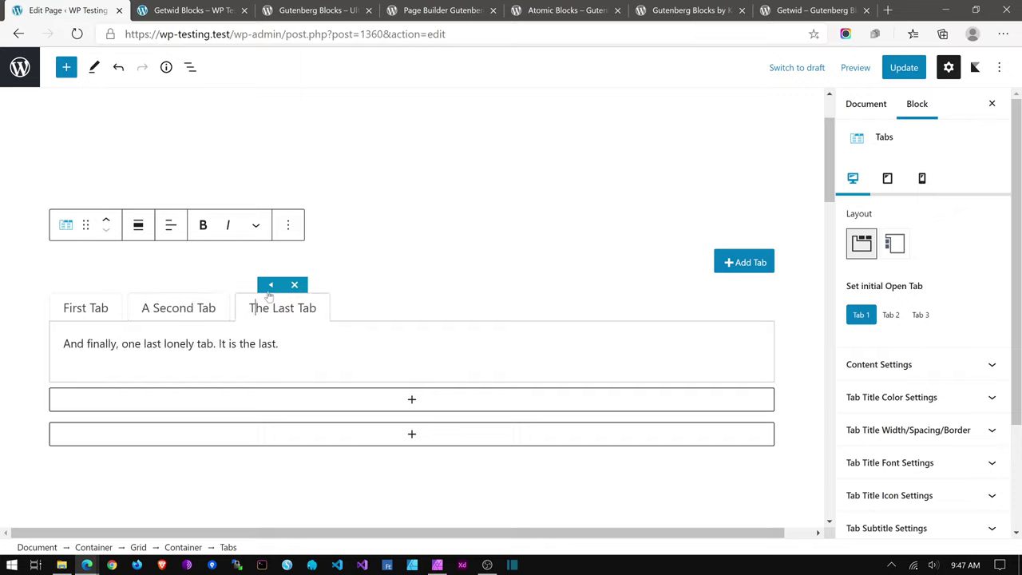
click(254, 356)
click(736, 264)
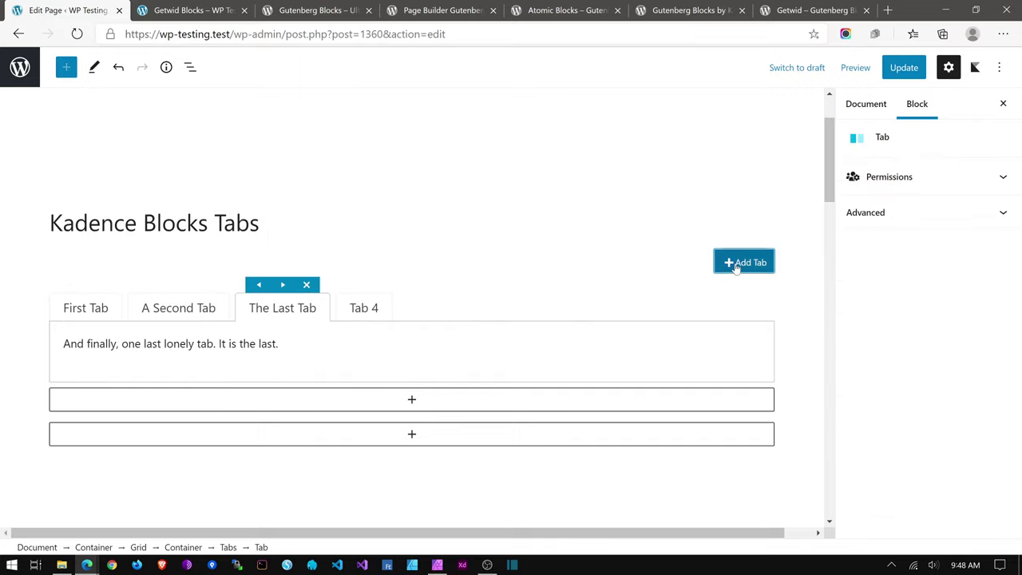
Step: Retitle Tab 4 as 'No, I'm the last tab!'
click(352, 311)
double_click(358, 311)
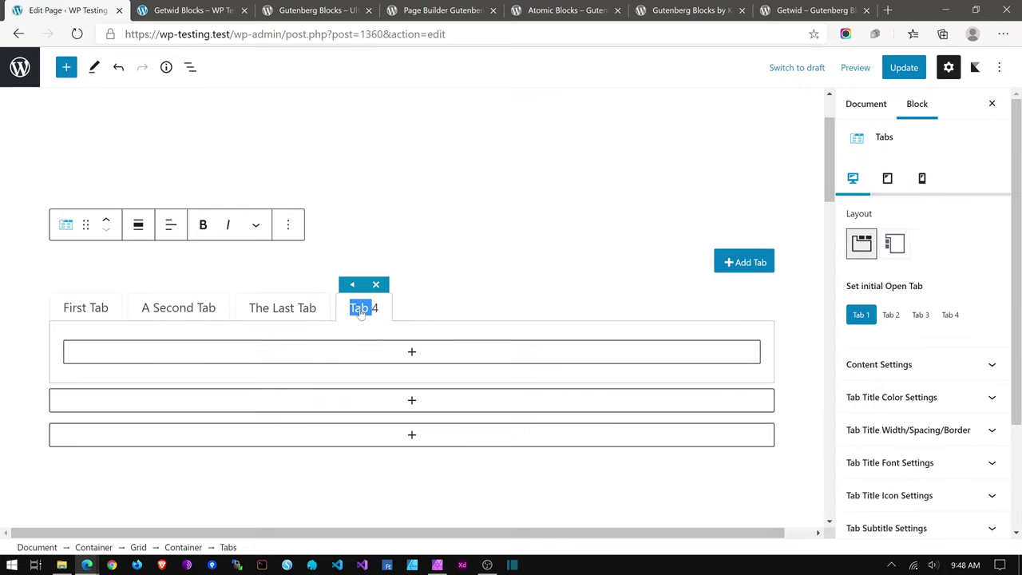
click(359, 312)
triple_click(361, 313)
text(No, I'm the )
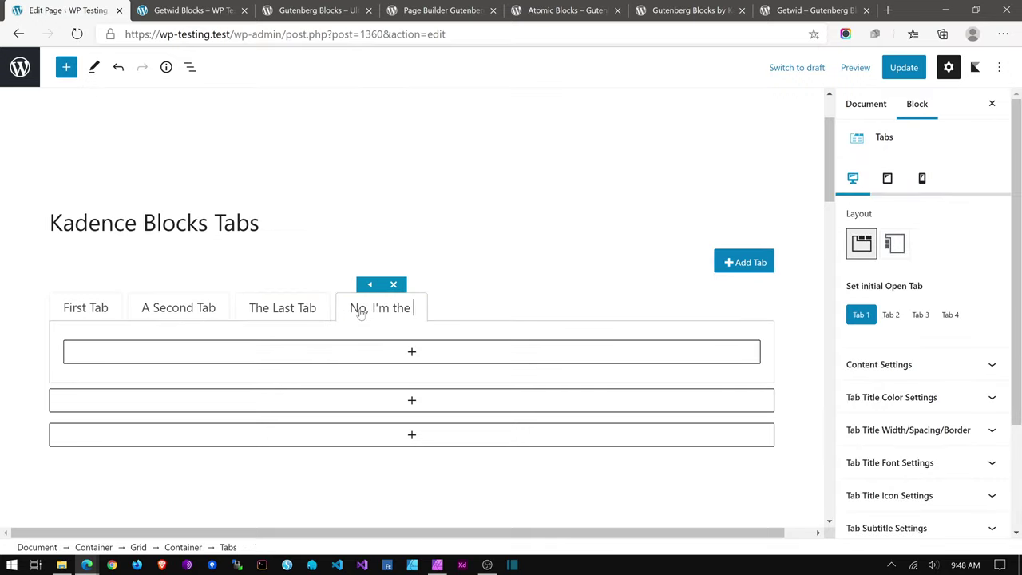
text(last tab!)
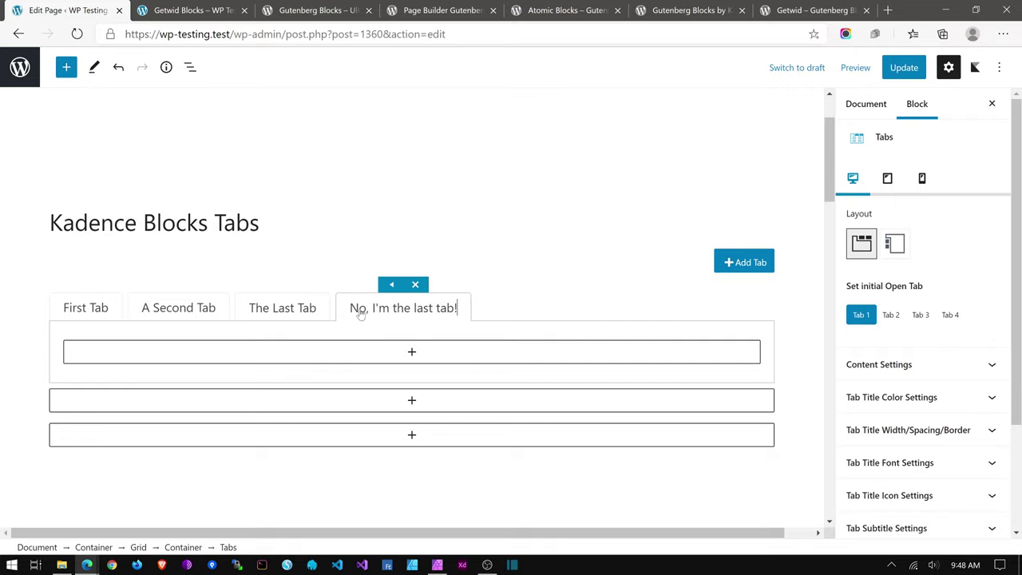
Step: Add a Container holding a three-column Grid whose first cell paragraph reads 'More tab stuff!'
click(331, 349)
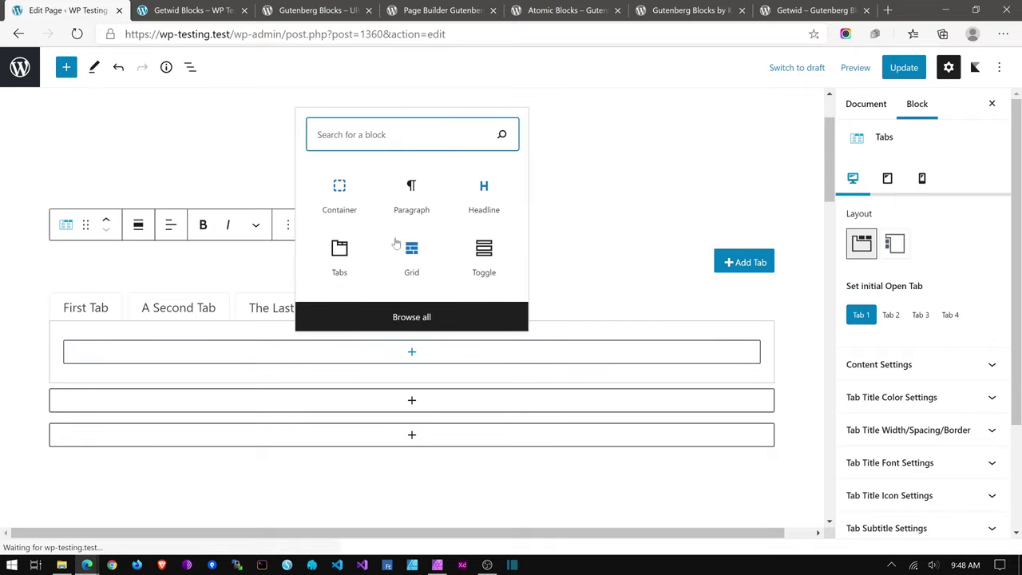
click(350, 206)
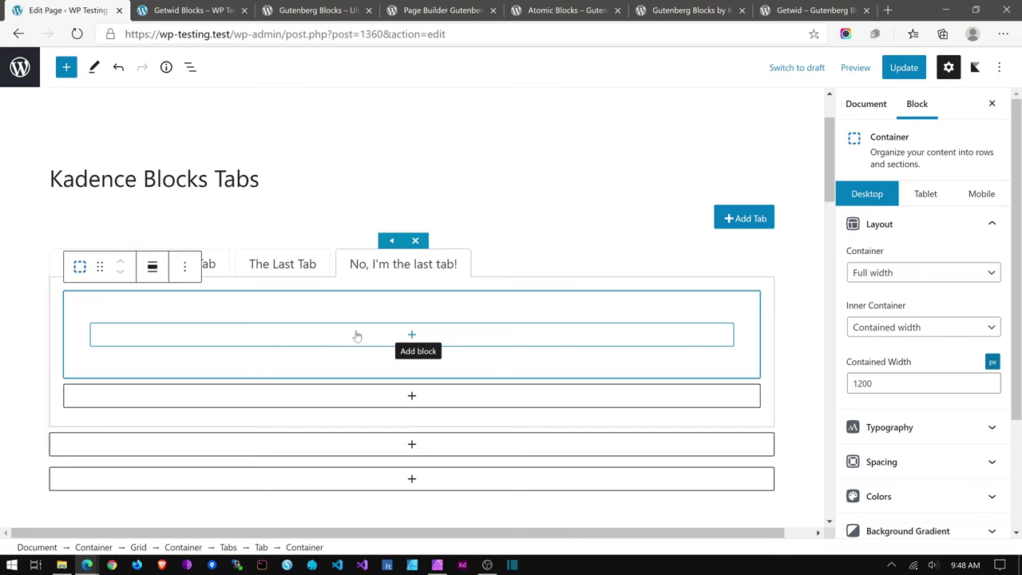
click(357, 335)
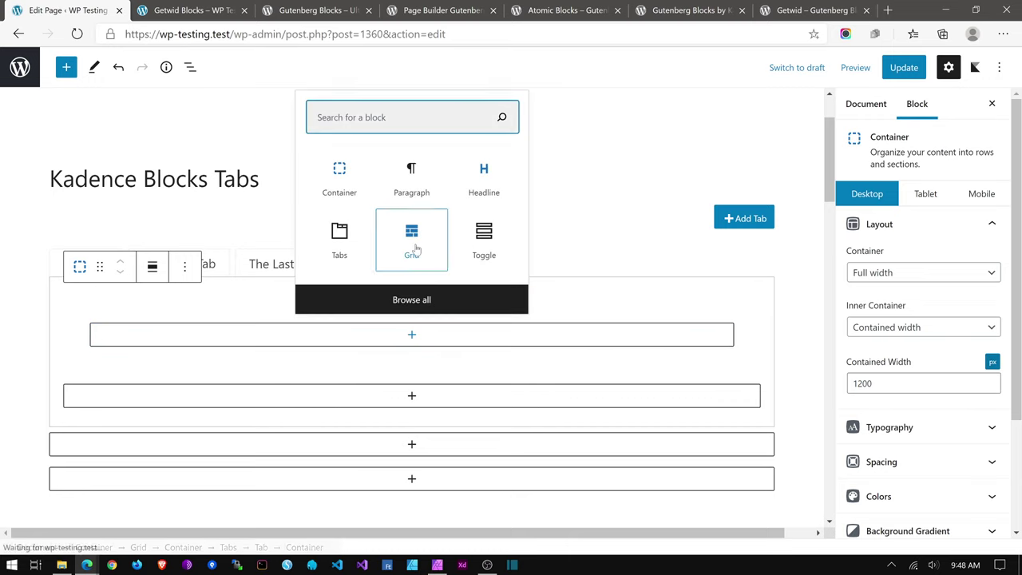
key(Return)
click(394, 367)
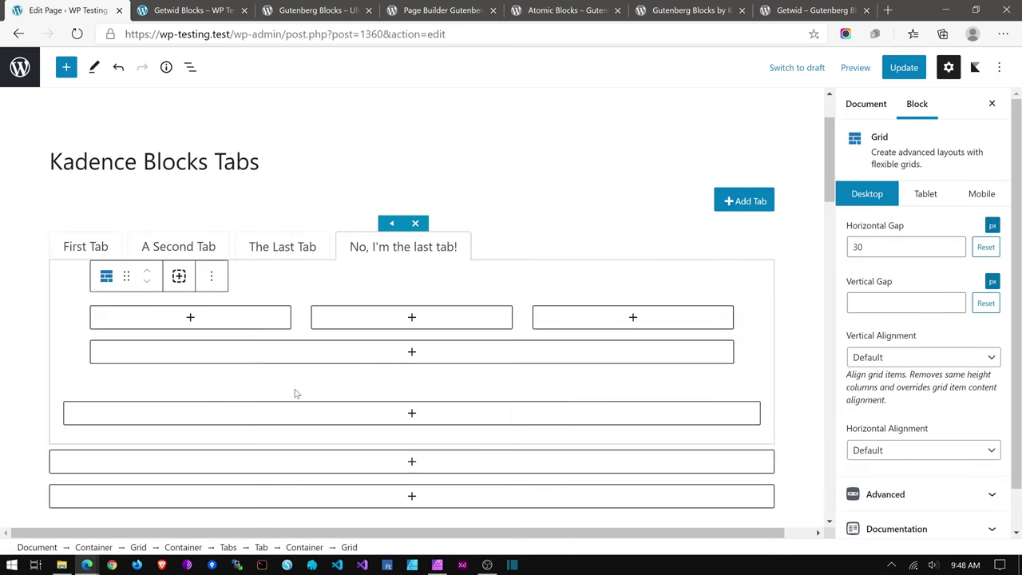
click(169, 319)
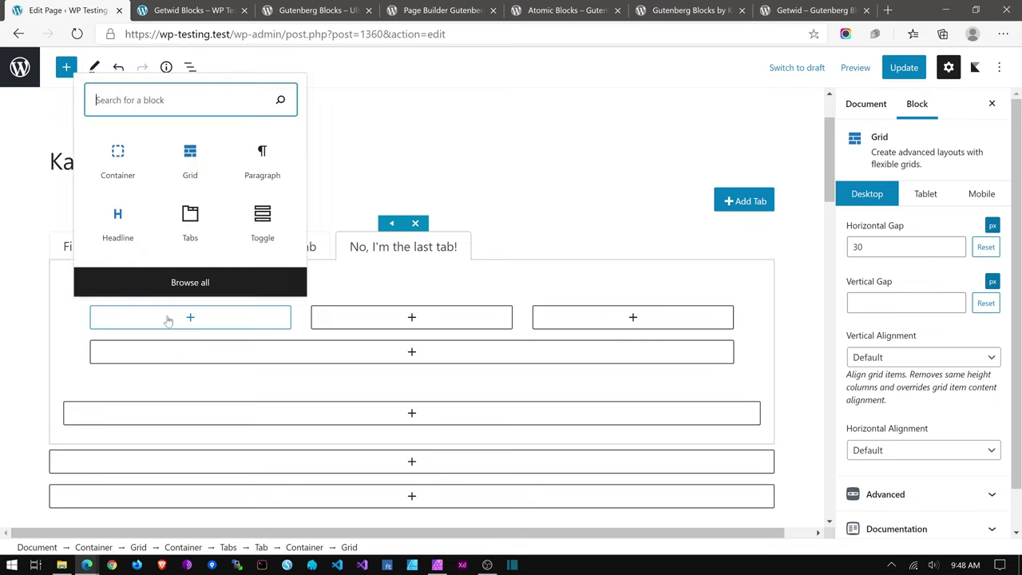
click(282, 153)
text(More tab stuff)
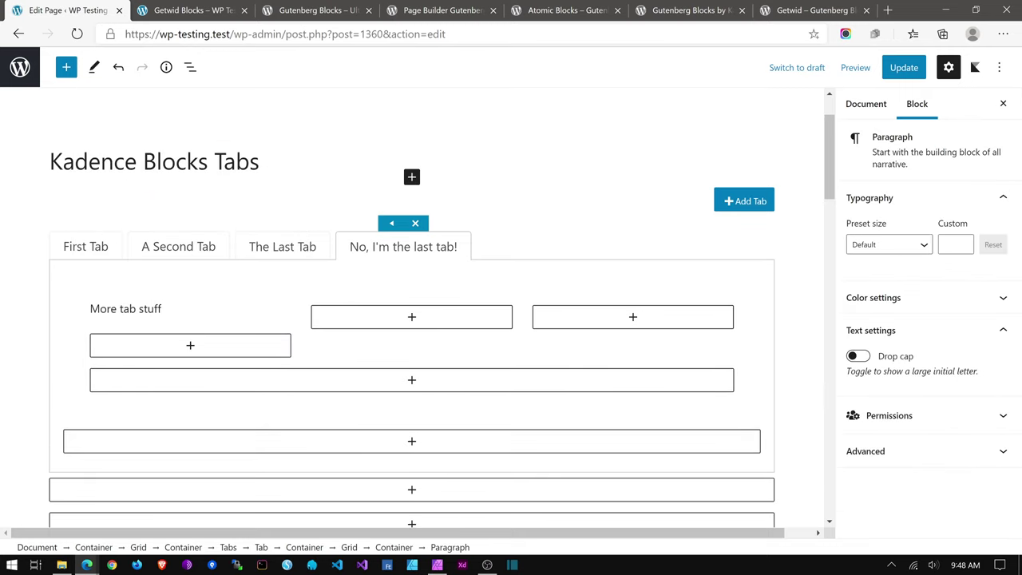
text(!)
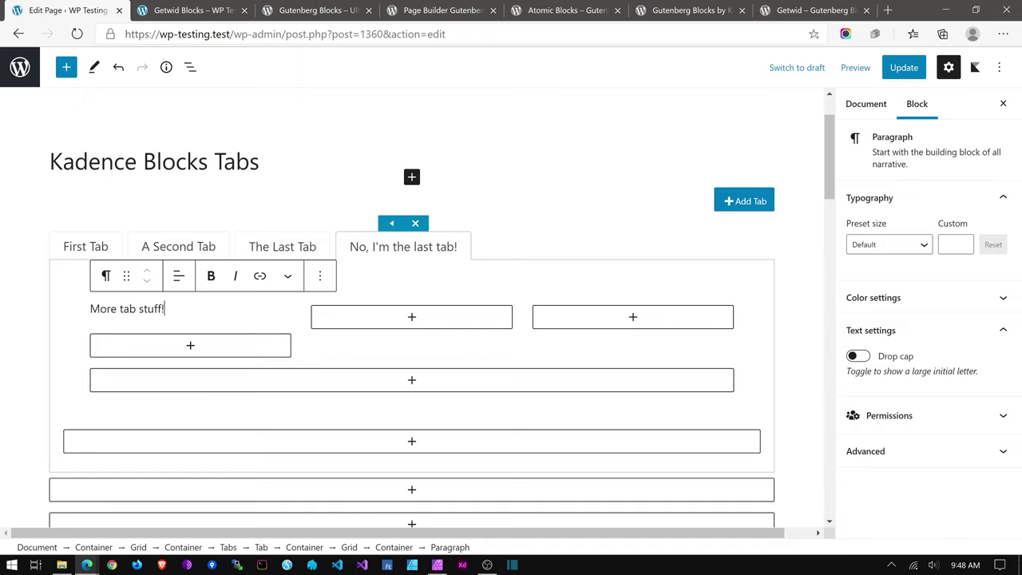
click(563, 252)
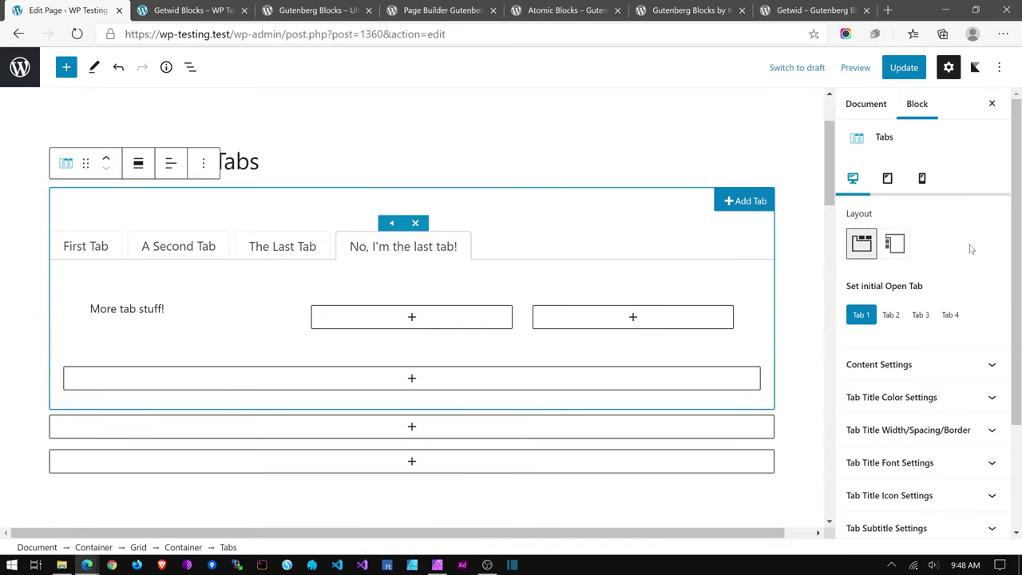
Step: Expand the Tabs block's Content and Tab Title Color panels, viewing hover and active colours
scroll(953, 284, down, 1)
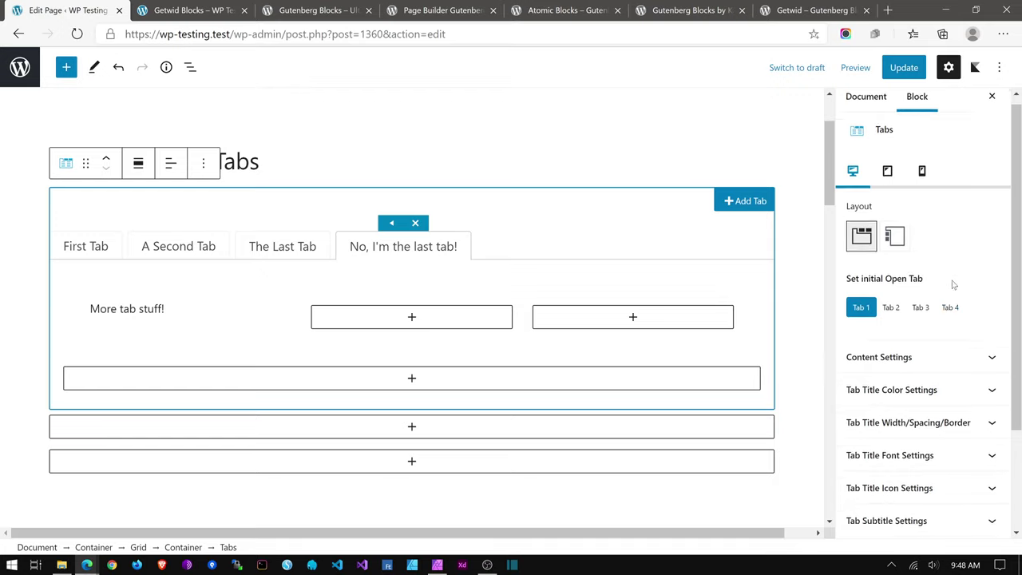
scroll(918, 287, down, 2)
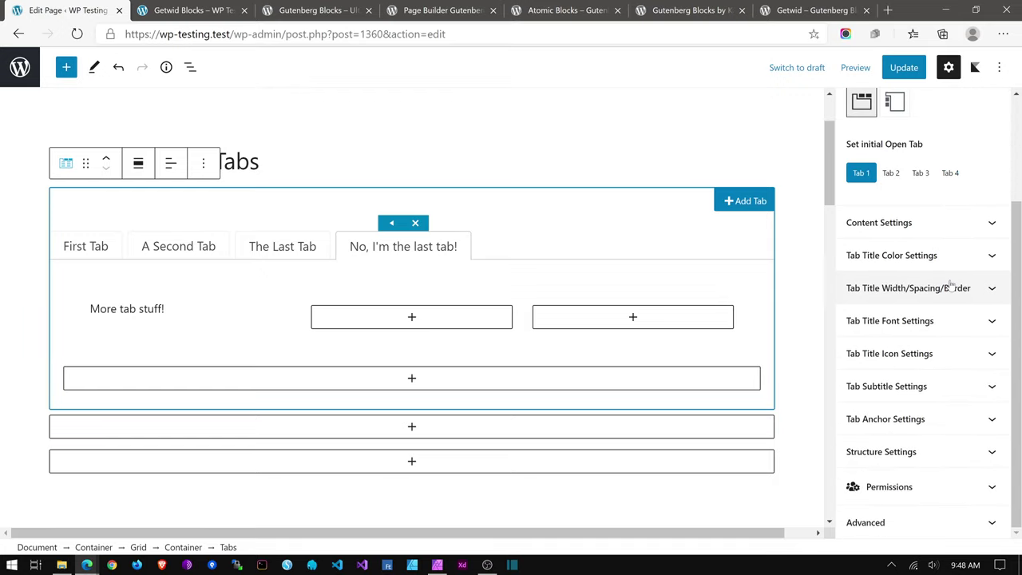
click(886, 223)
scroll(910, 287, down, 2)
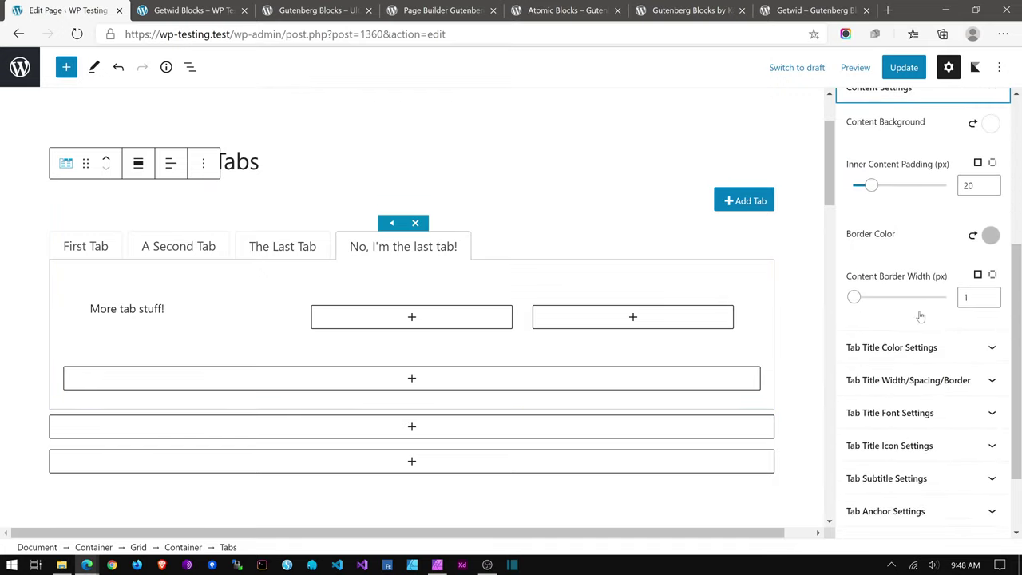
click(907, 355)
scroll(907, 359, down, 2)
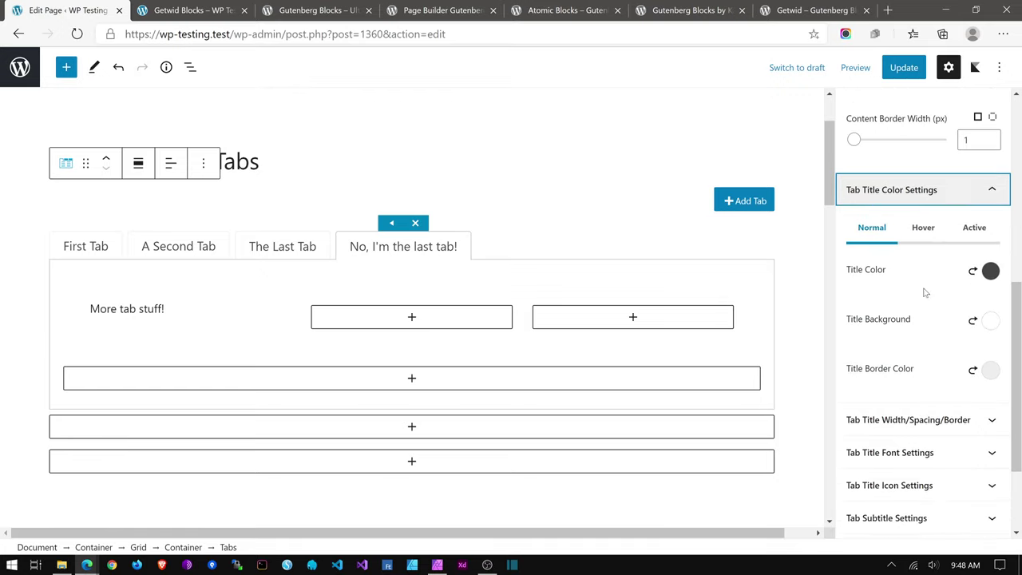
click(924, 231)
click(967, 234)
scroll(879, 328, down, 2)
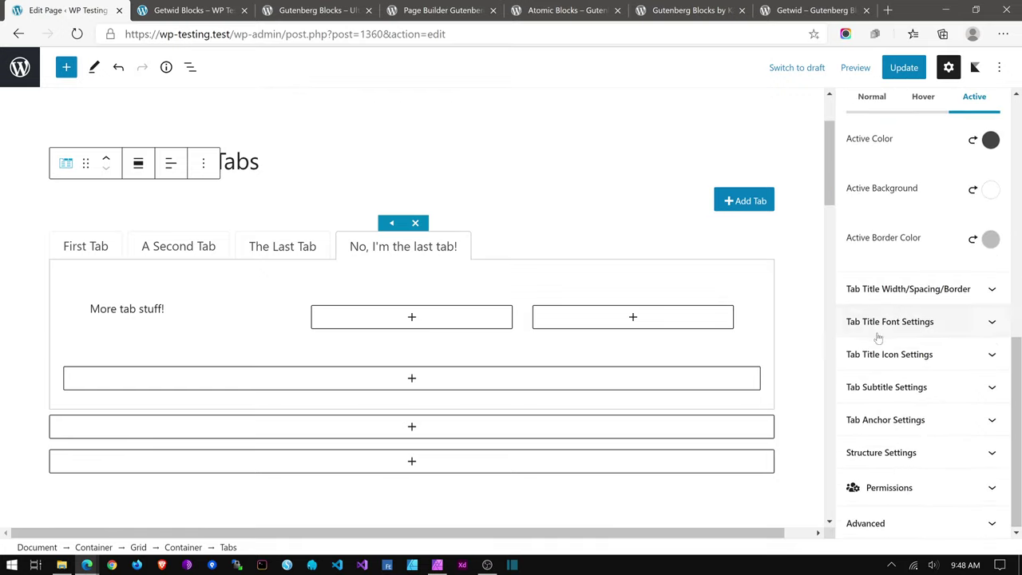
Step: Expand Width/Spacing/Border, Font and Icon Settings, browsing Tab 1's icon picker without choosing
click(877, 287)
scroll(878, 296, down, 9)
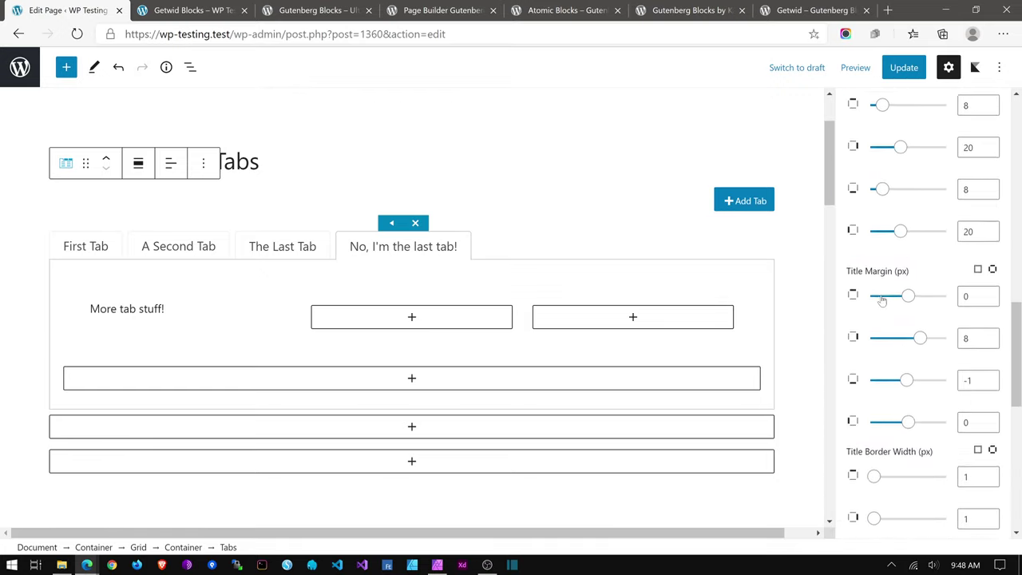
scroll(885, 304, down, 2)
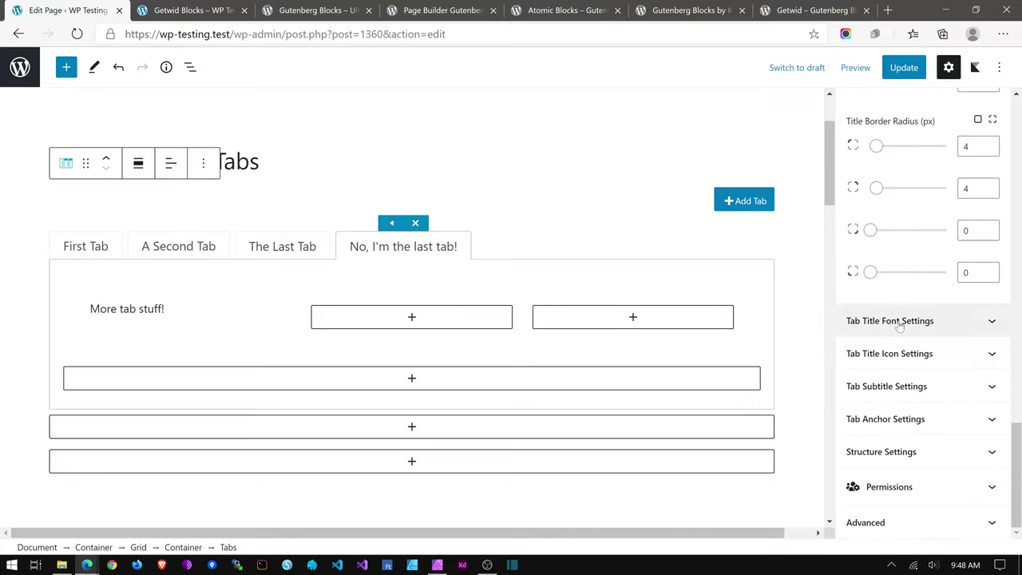
click(899, 323)
scroll(899, 326, down, 3)
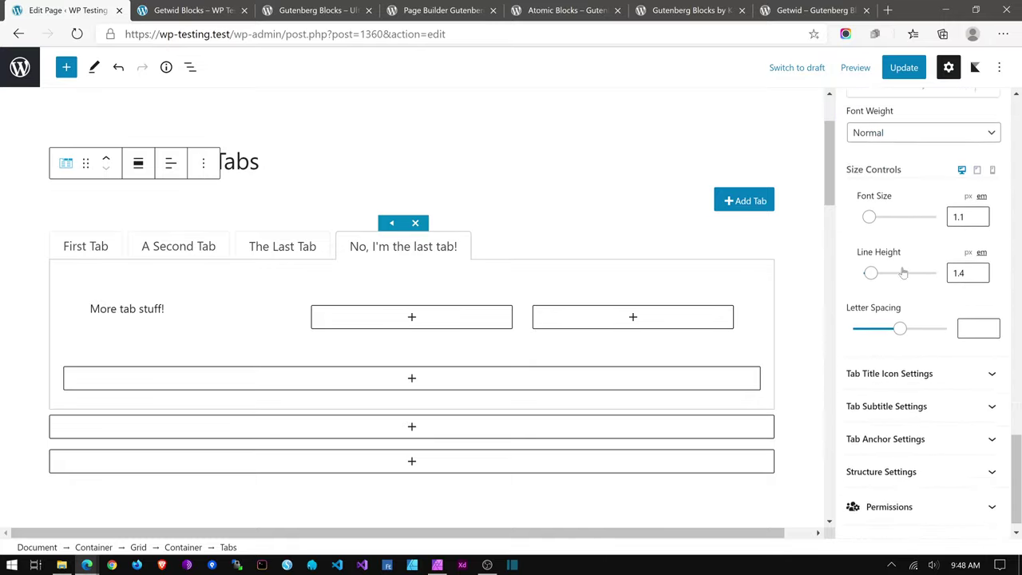
click(910, 354)
scroll(908, 365, down, 3)
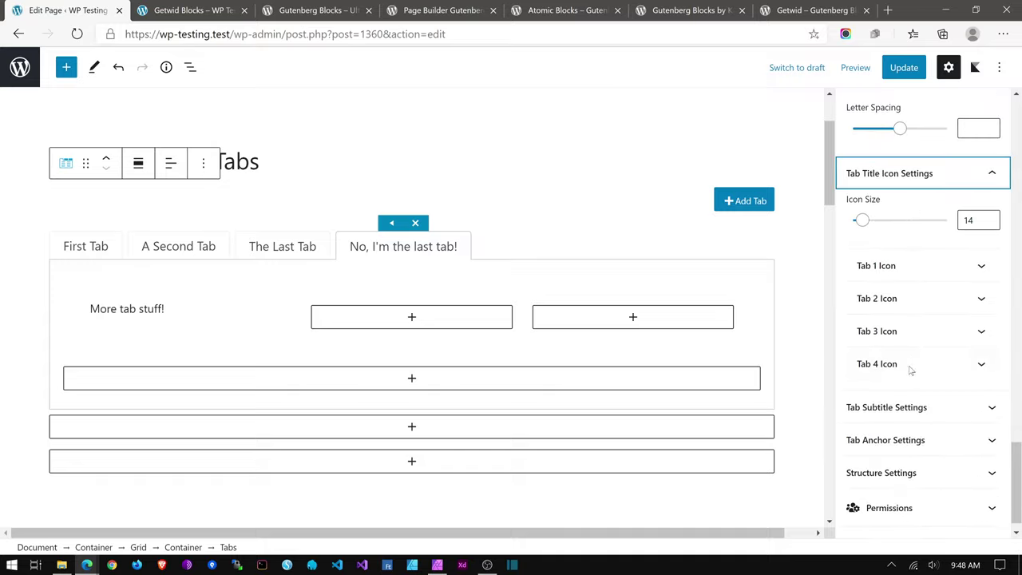
click(907, 277)
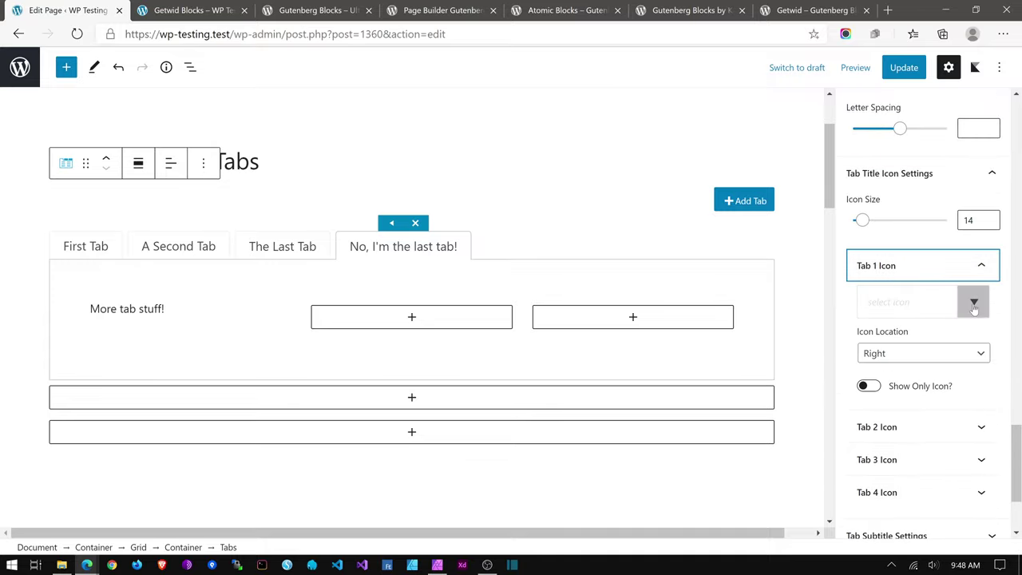
click(972, 302)
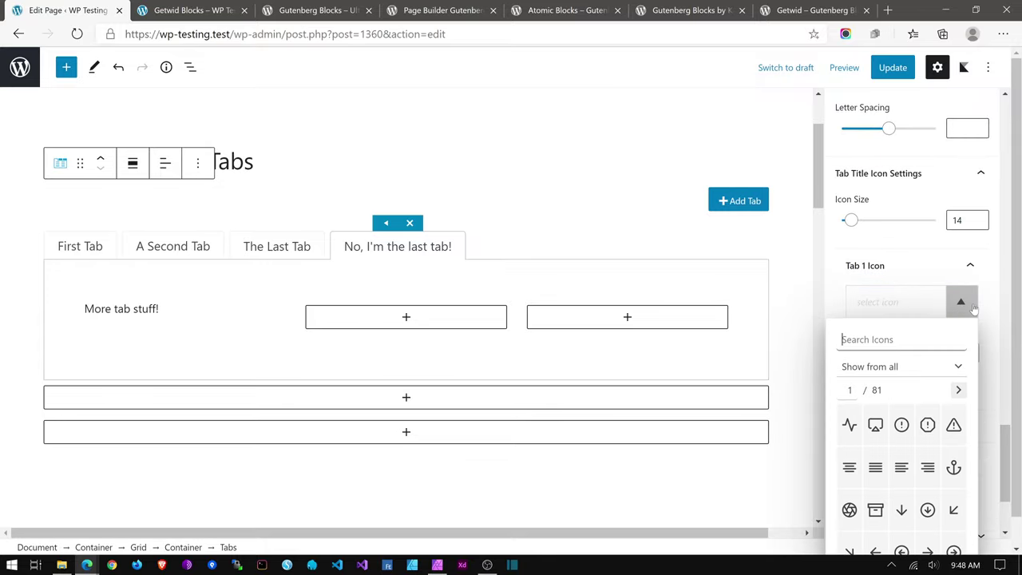
click(973, 309)
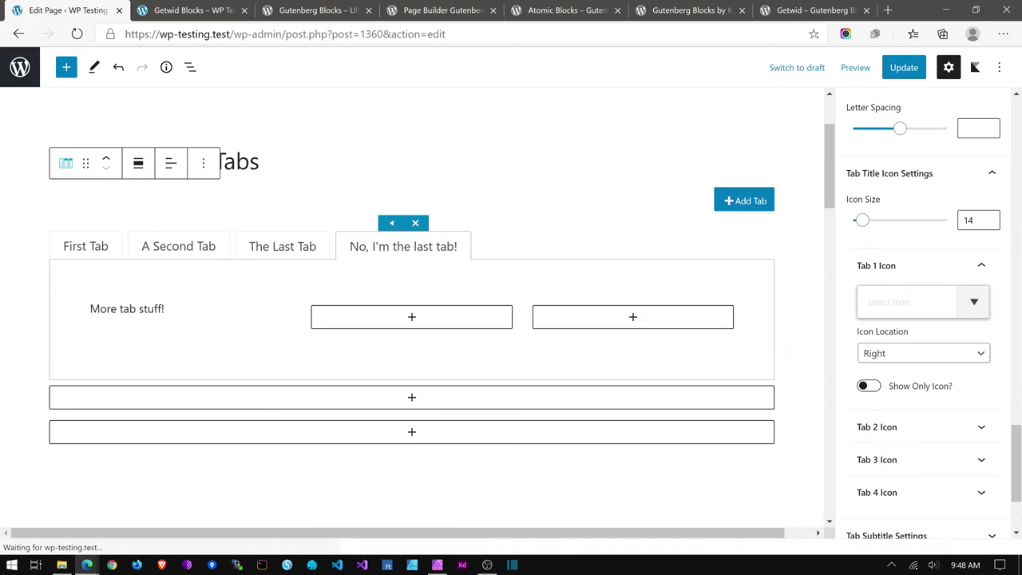
Step: View the Getwid Blocks page's HTML source with Ctrl+U, scroll through it, and return
click(191, 9)
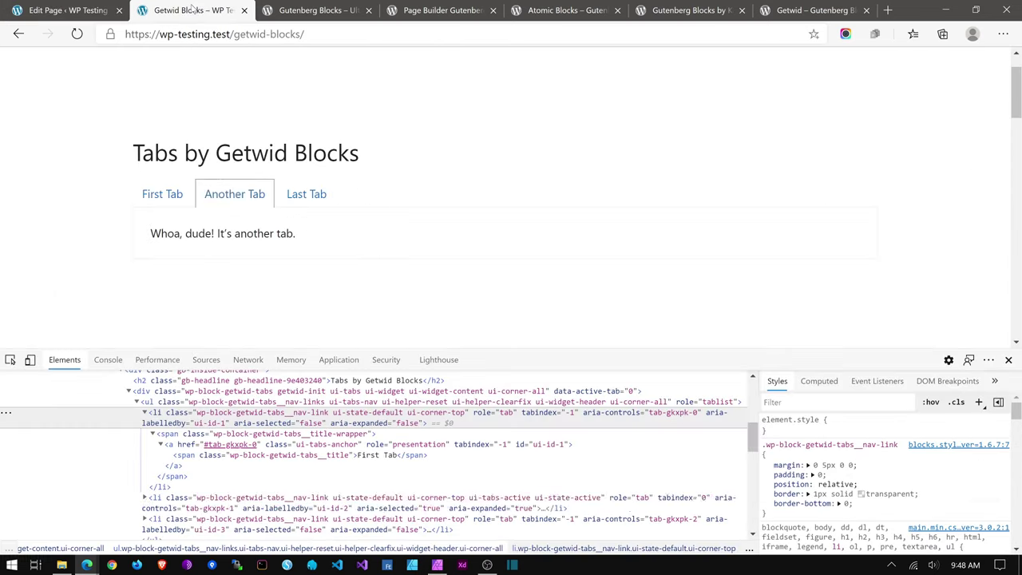
key(ctrl+u)
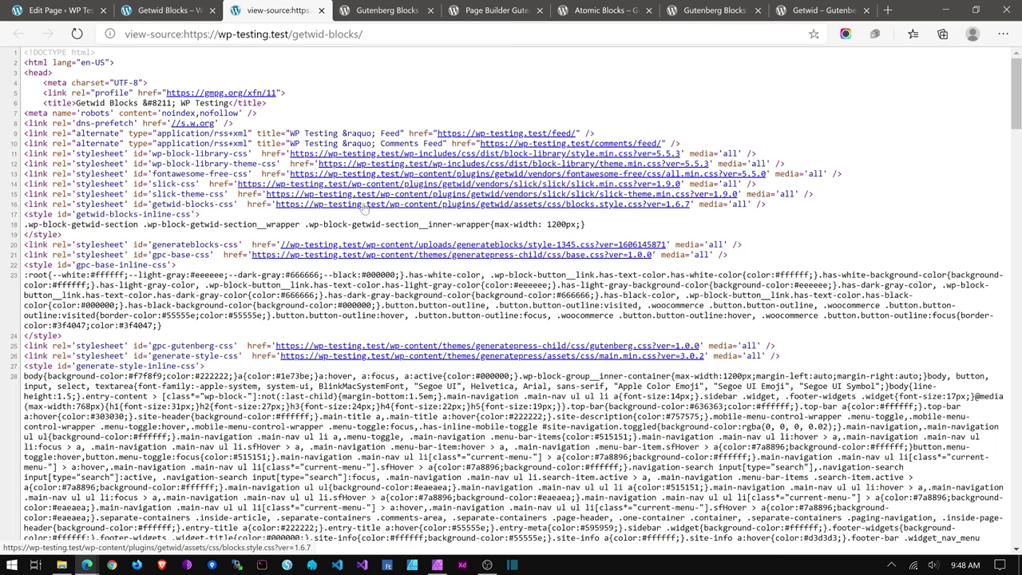
scroll(364, 207, down, 5)
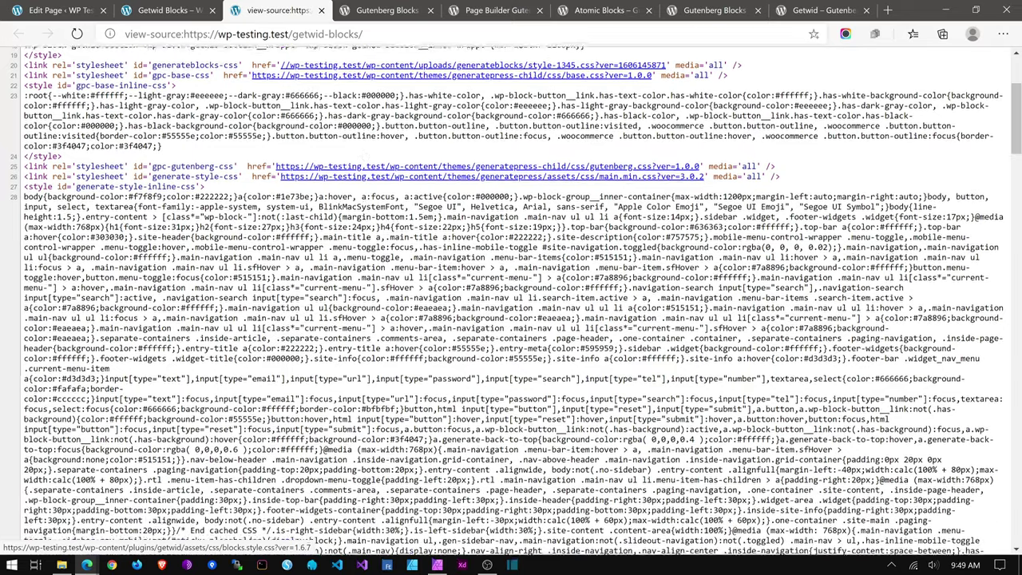
scroll(335, 54, up, 4)
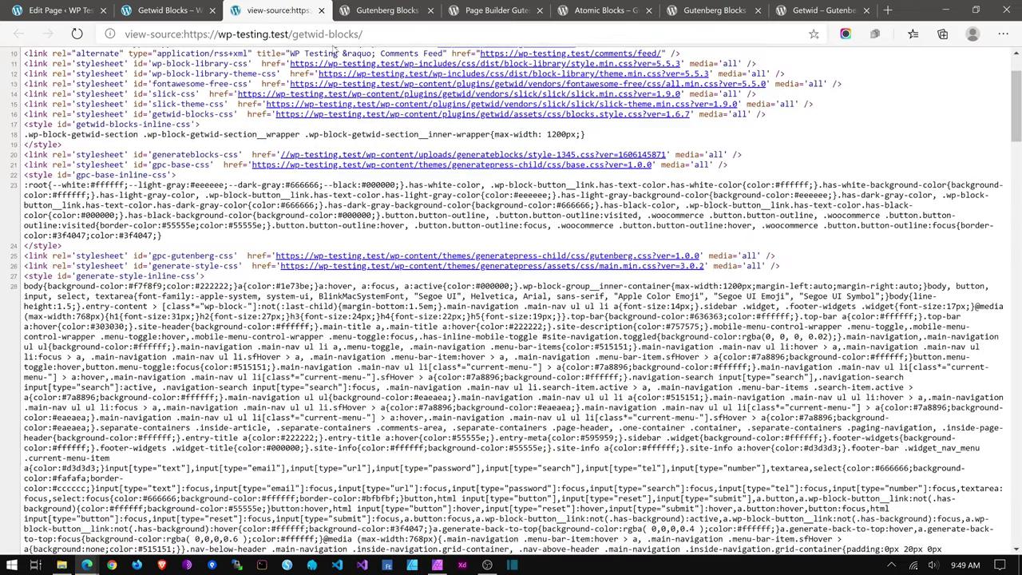
scroll(335, 53, up, 1)
click(198, 8)
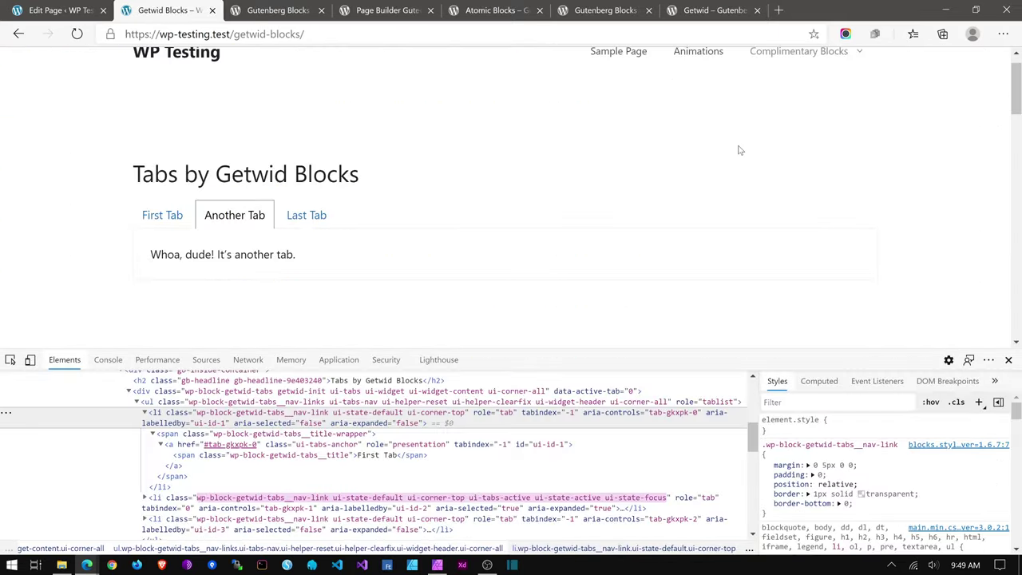
Step: Open the Kadence Blocks page from Complimentary Blocks and view its HTML source with Ctrl+U
mouse_move(799, 82)
click(795, 114)
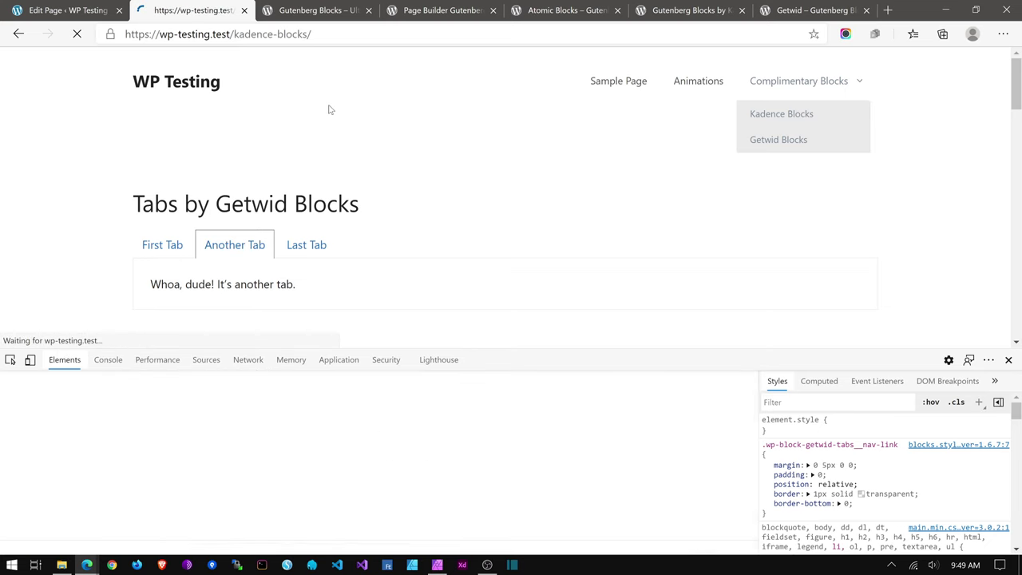
key(ctrl+u)
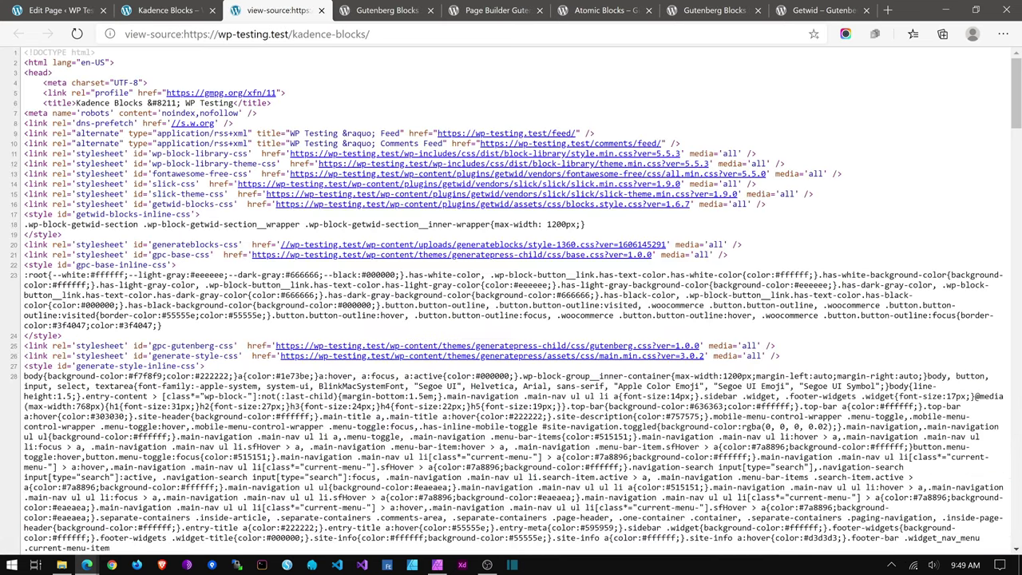
Step: Open the linked fontawesome-free-css stylesheet, then close it and the page source tab
drag(152, 174, 247, 174)
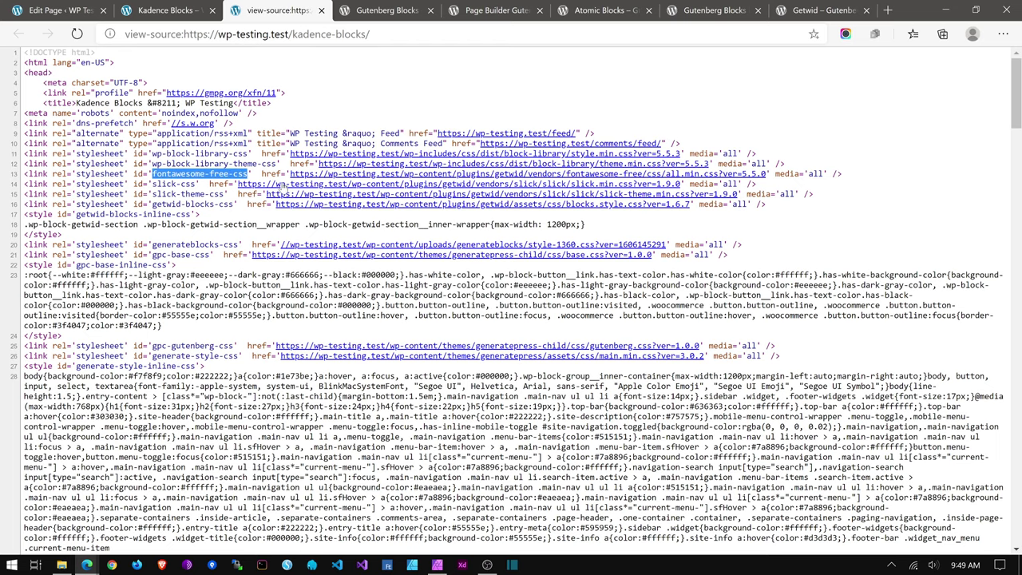
click(527, 174)
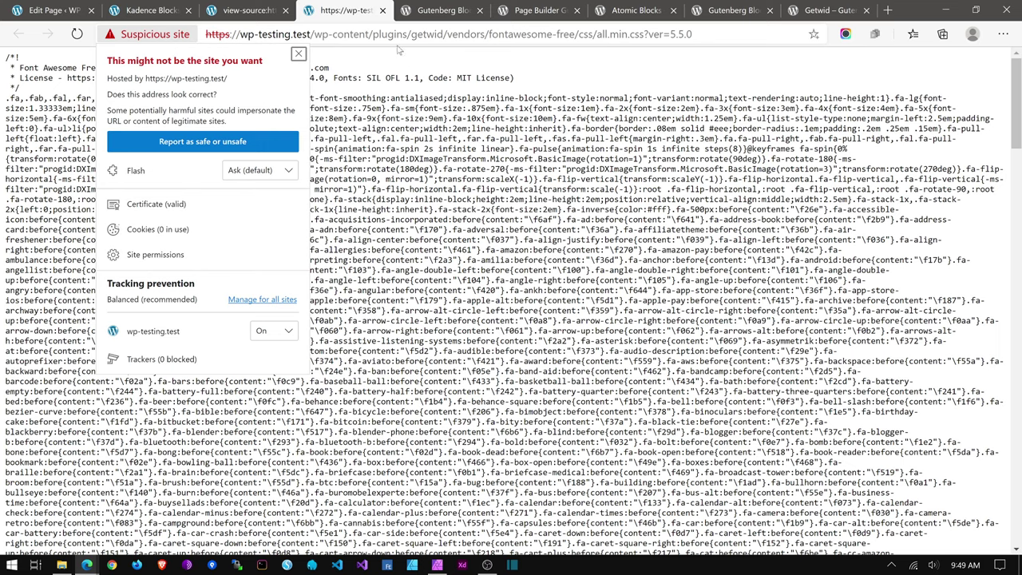
click(383, 11)
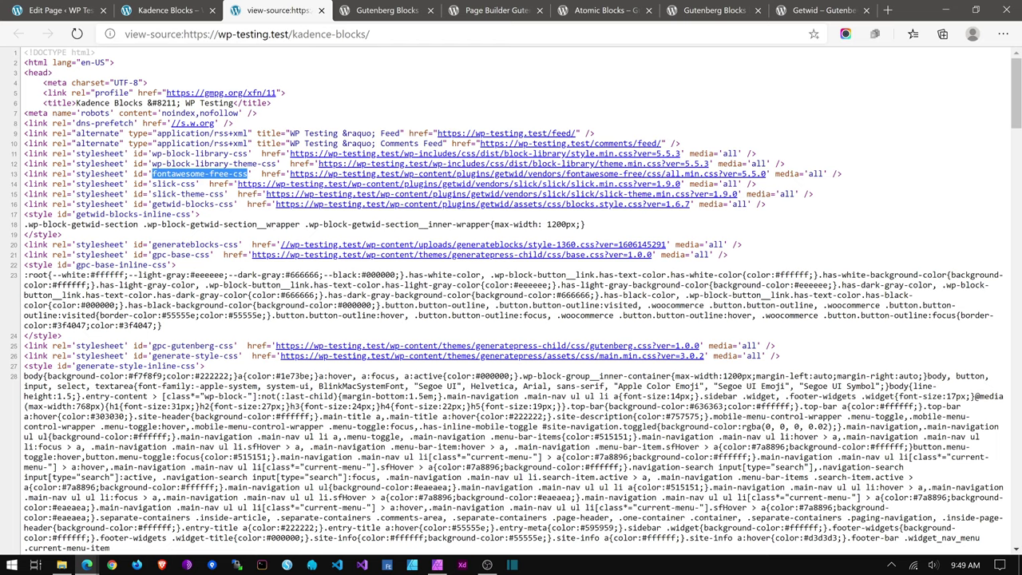
scroll(511, 320, down, 8)
scroll(511, 320, up, 5)
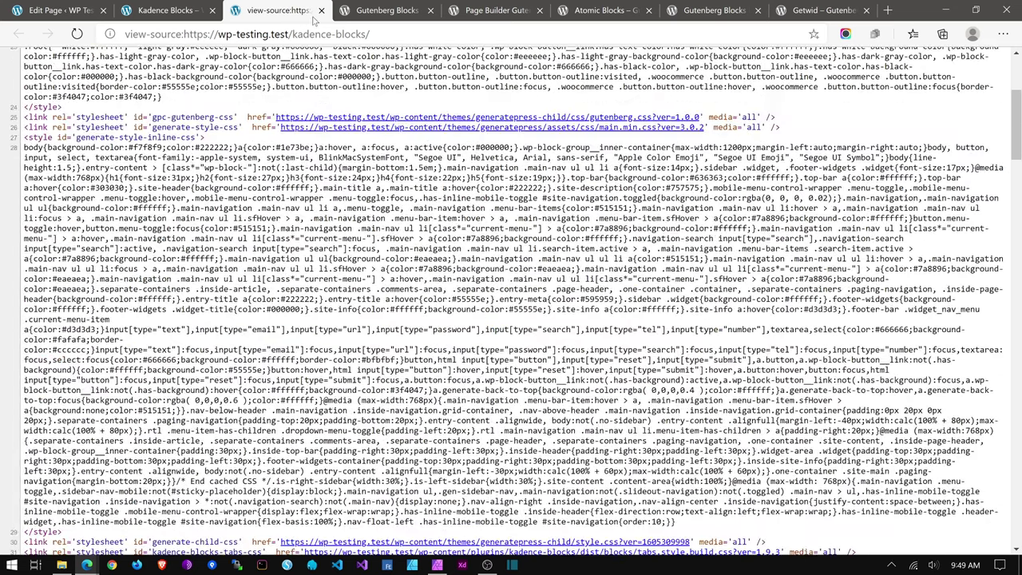
click(321, 10)
Step: Set the Tab 1 Icon of First Tab to the circled down-arrow and update the page
click(171, 10)
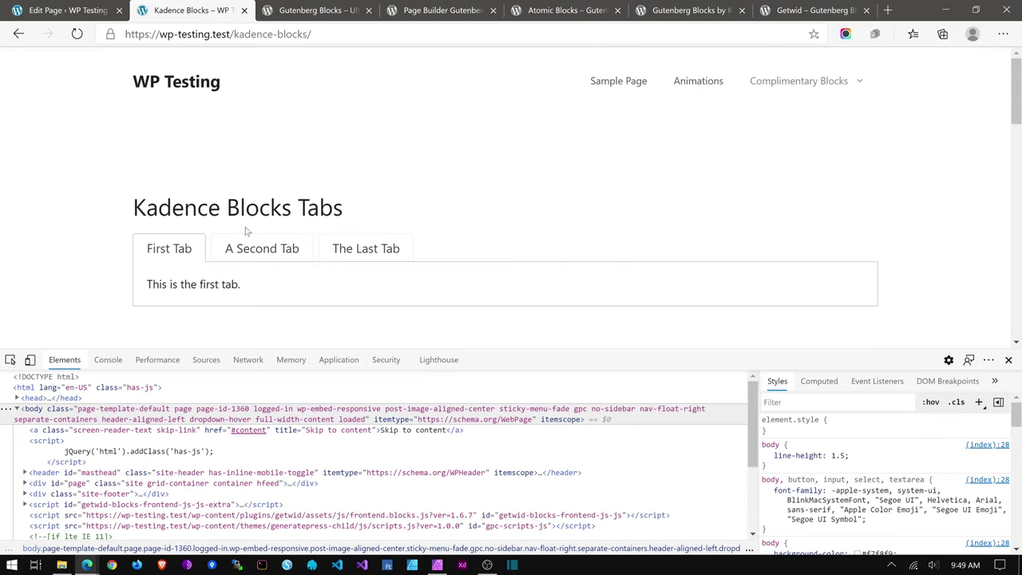
key(ctrl+shift+Tab)
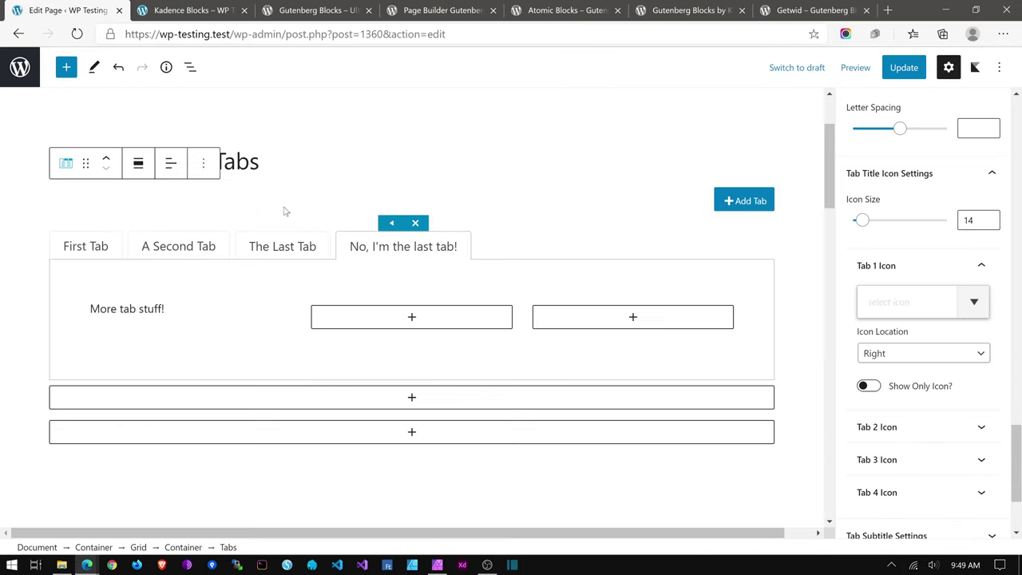
click(99, 250)
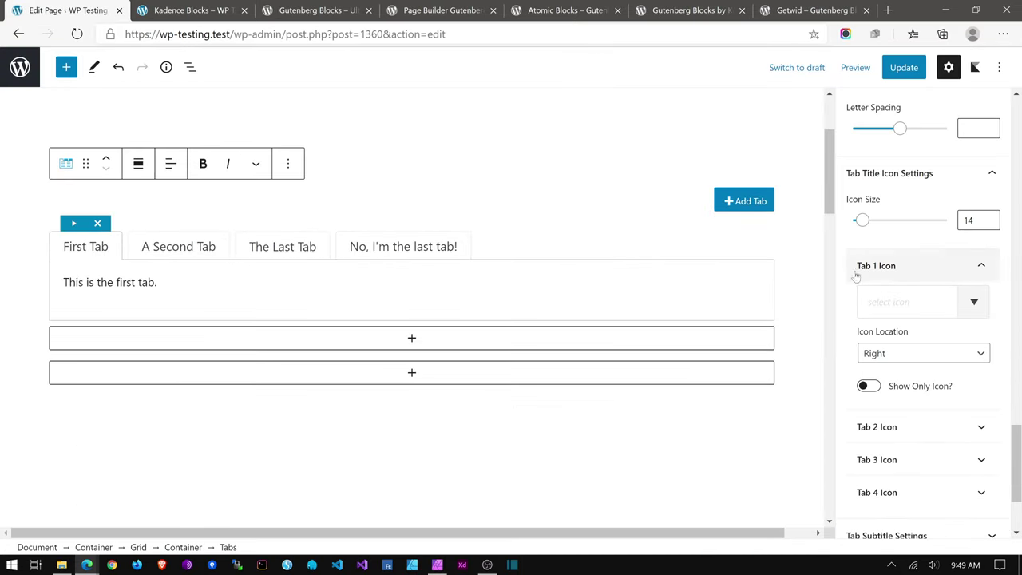
click(962, 303)
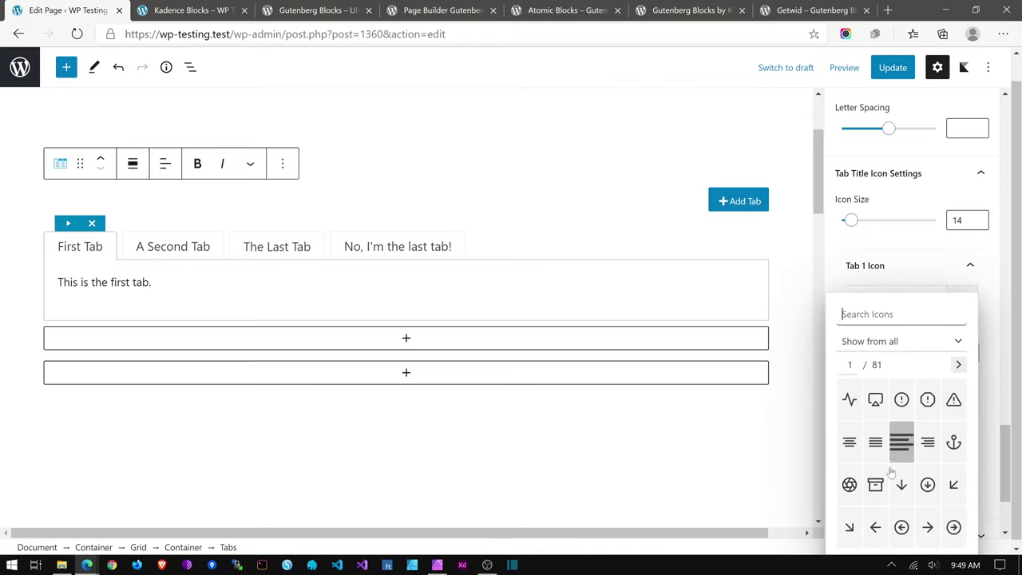
click(927, 510)
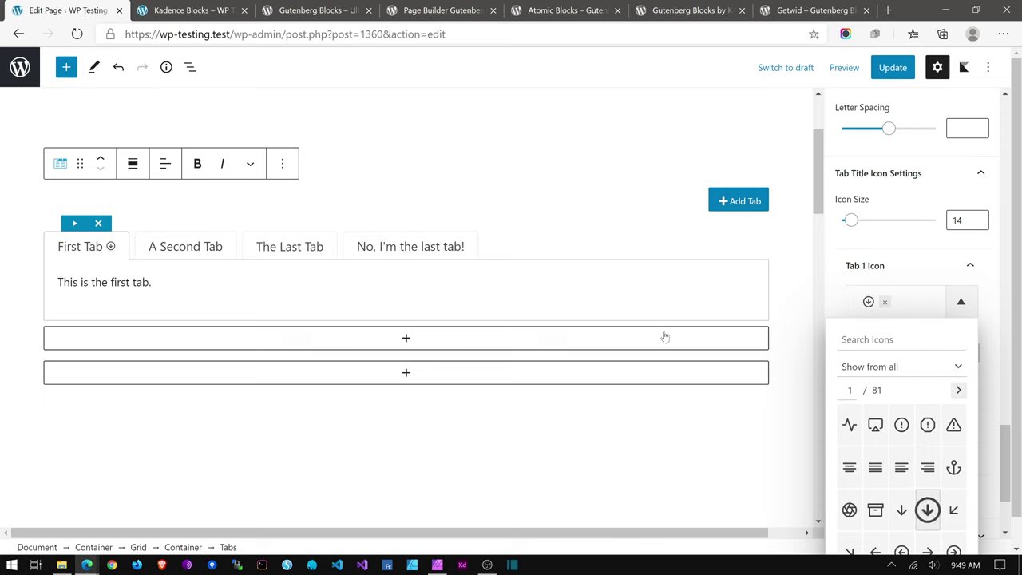
click(893, 68)
click(188, 10)
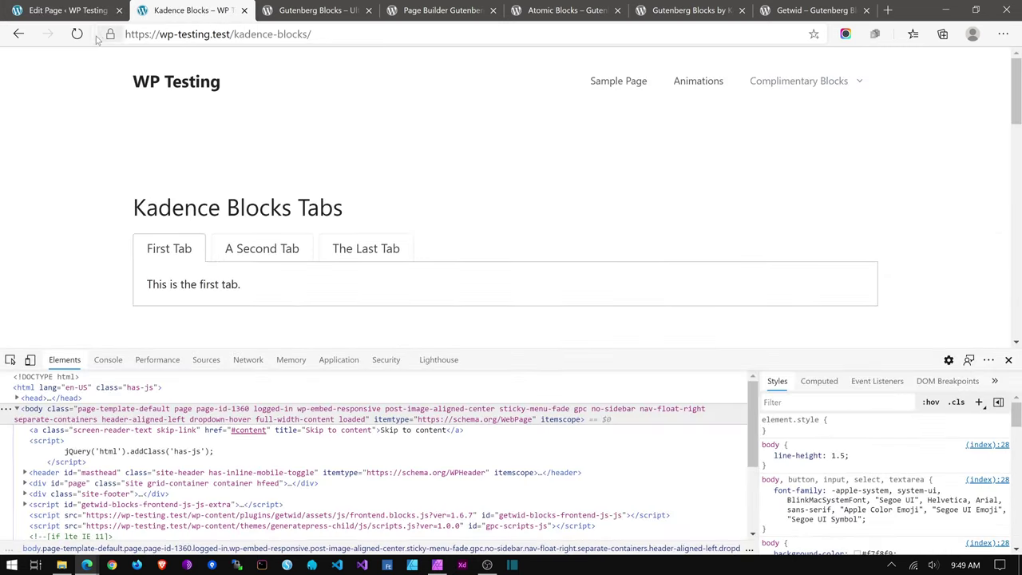
Step: Reload the live Kadence Blocks page and view its HTML source with Ctrl+U
click(77, 36)
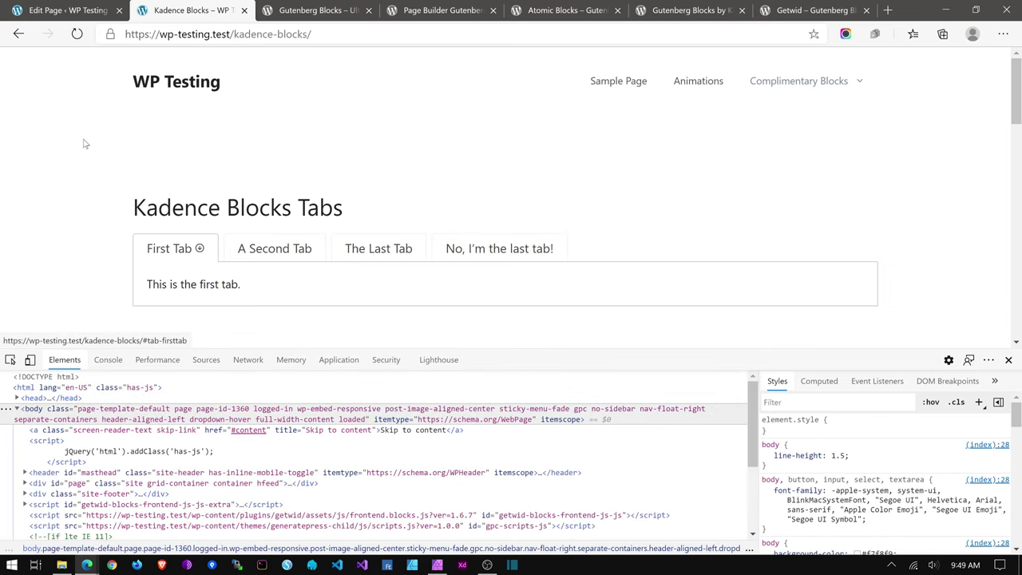
key(ctrl+u)
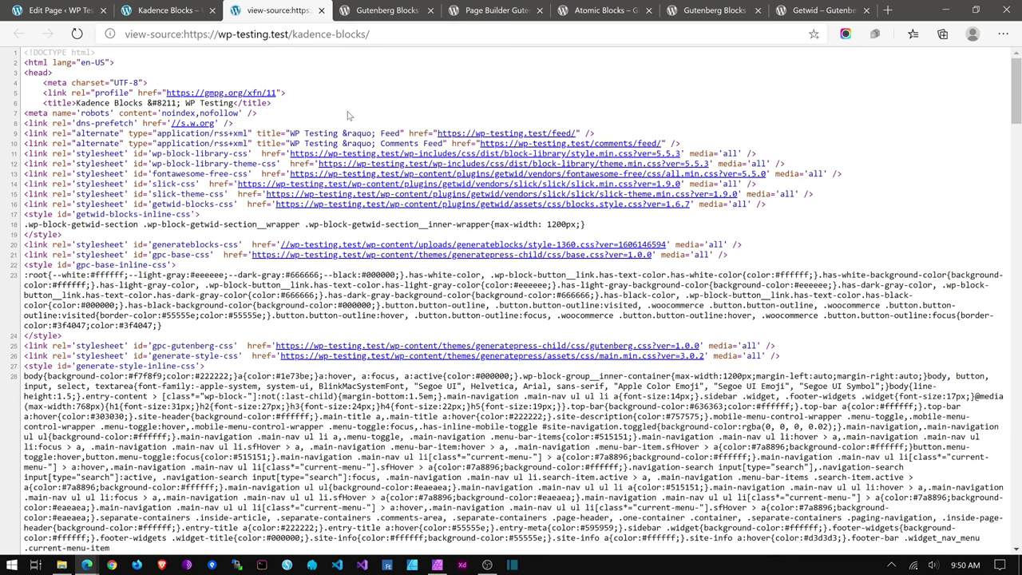
Step: Search the page source for 'kadence' and step through its matches
key(ctrl+f)
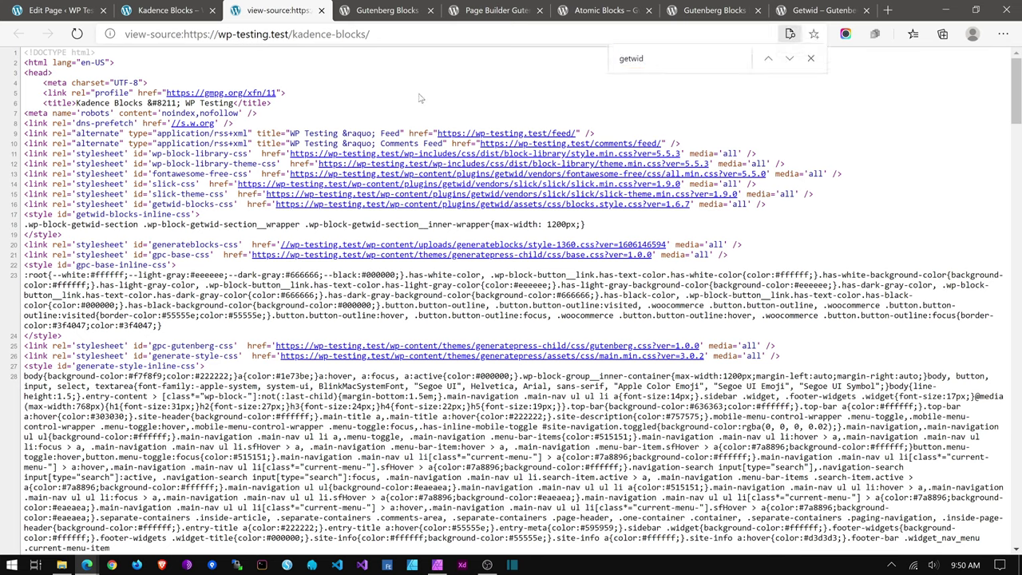
click(631, 67)
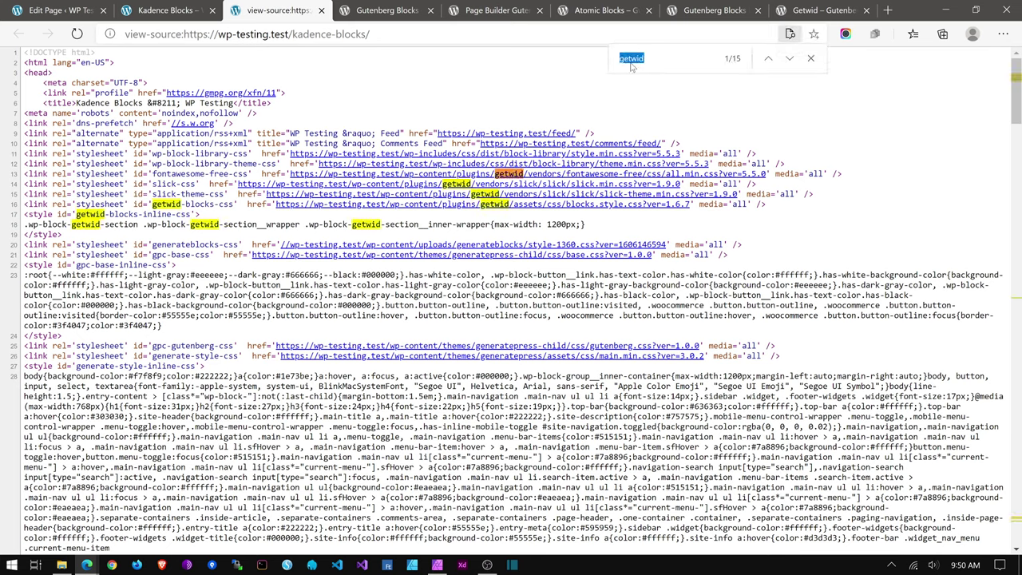
text(kadence)
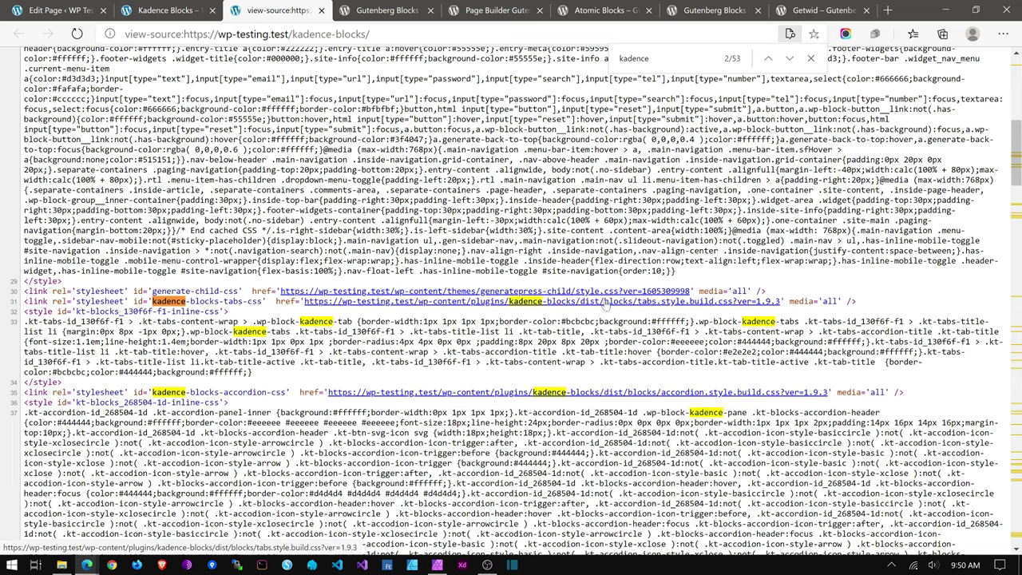
key(Return)
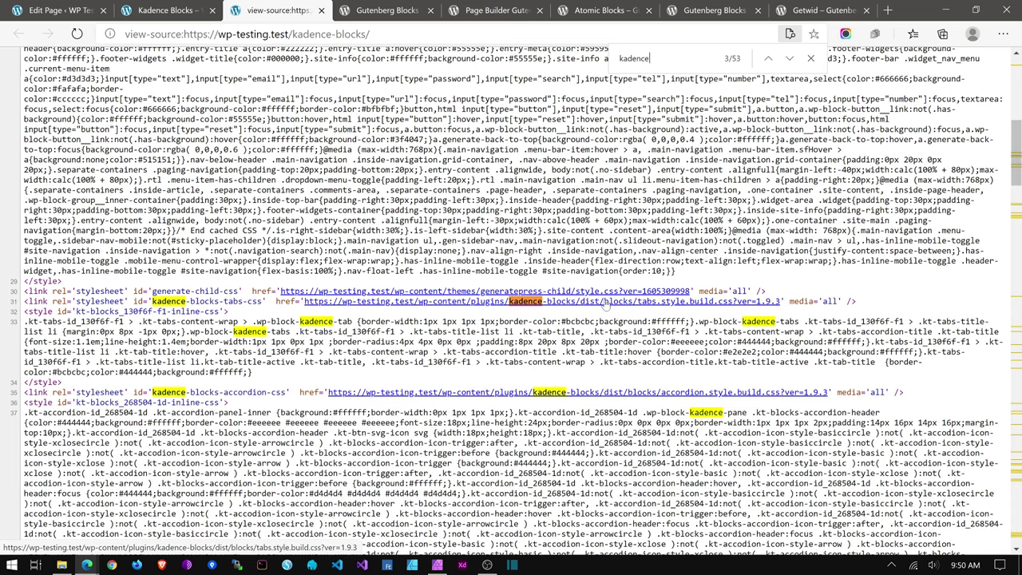
key(Return)
key(Return)
key(Return)
key(Return)
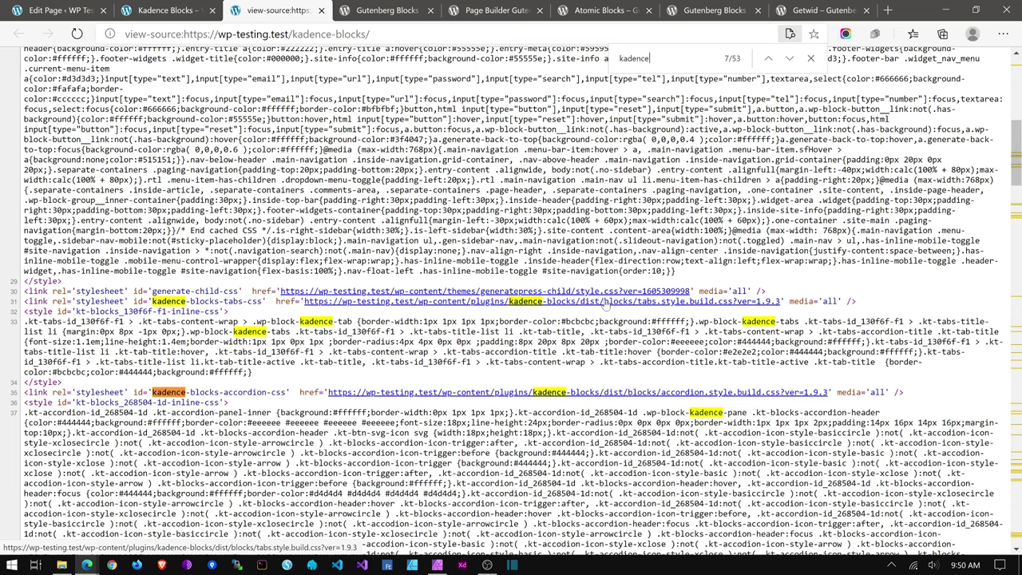
scroll(607, 302, down, 4)
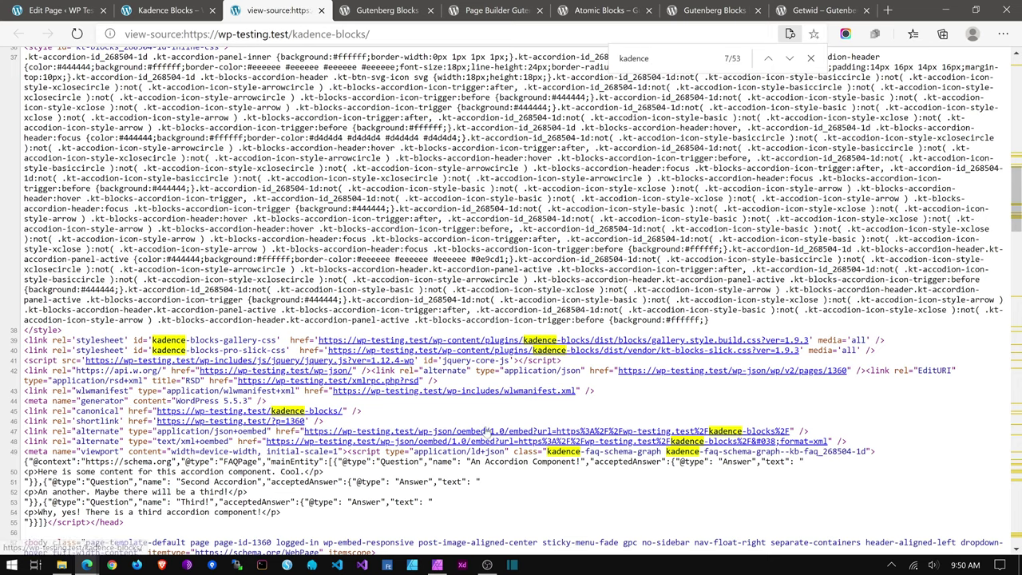
Step: Search the source for 'fontawesome' and land on the first of its 2 matches
key(ctrl+f)
text(font)
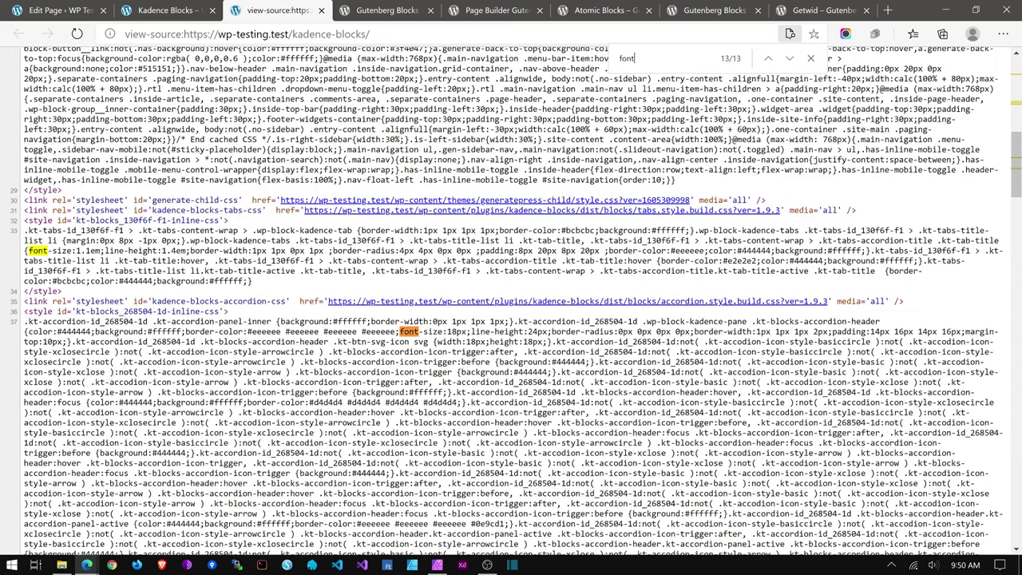
text(awesome)
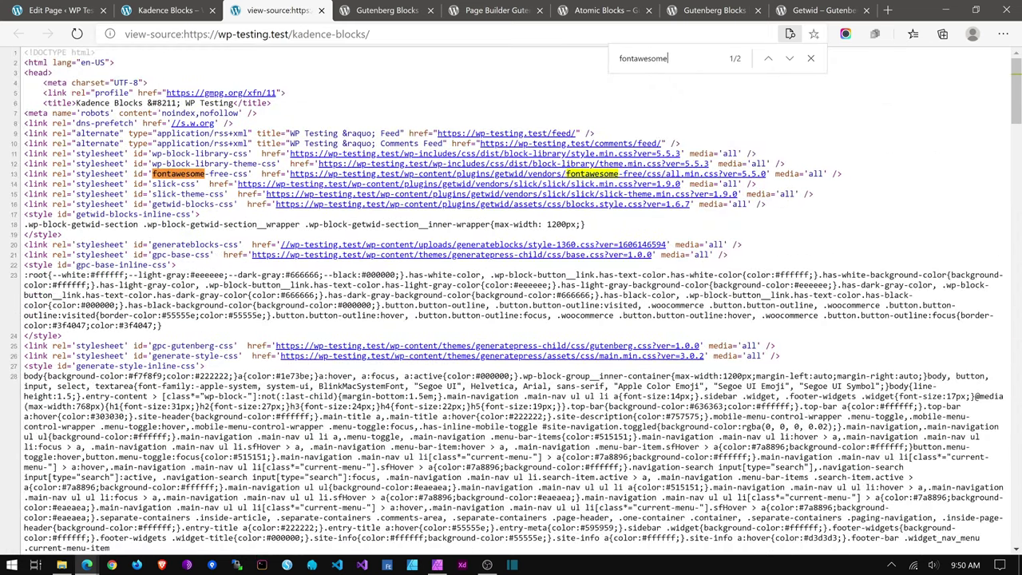
key(Return)
Step: Back in the editor, expand the Tabs block's Structure Settings and Advanced panels
click(171, 9)
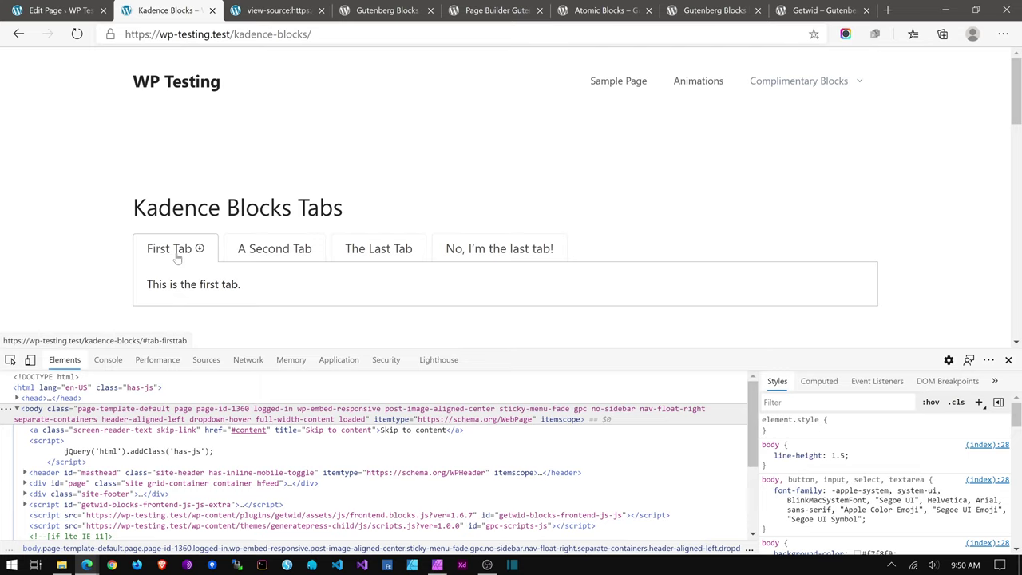
scroll(71, 273, down, 3)
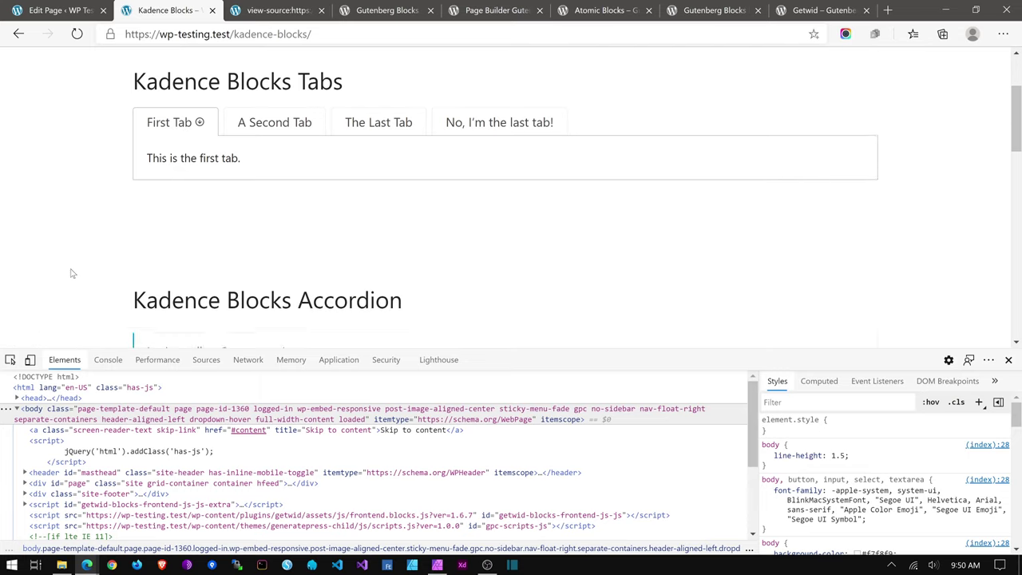
scroll(75, 272, down, 2)
scroll(75, 269, up, 3)
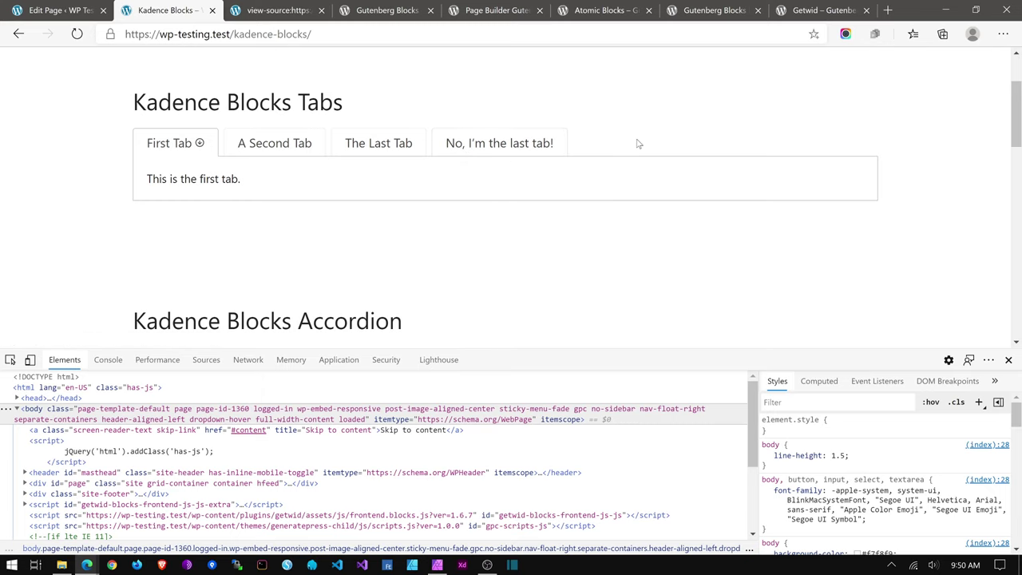
click(11, 4)
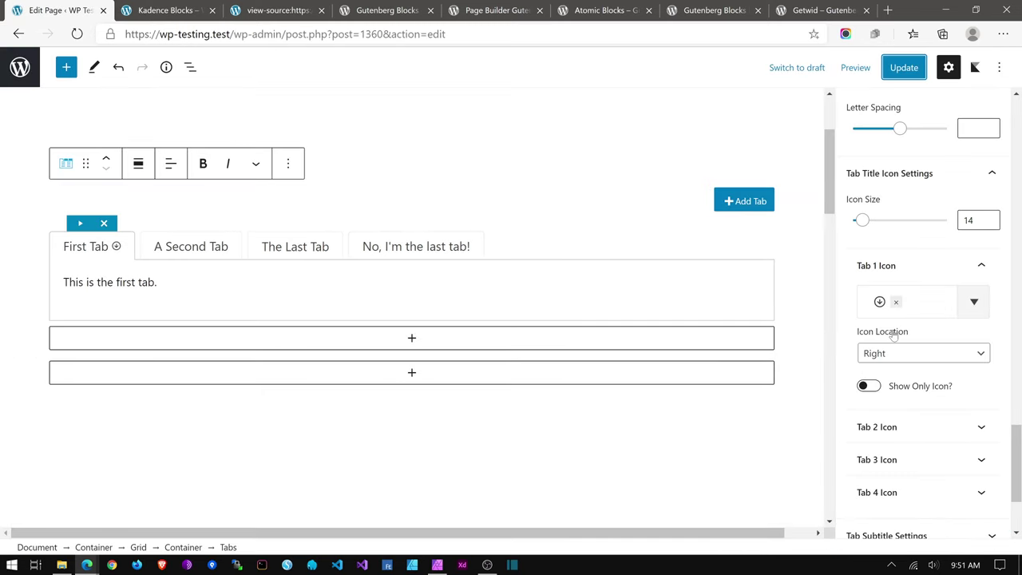
scroll(899, 332, down, 2)
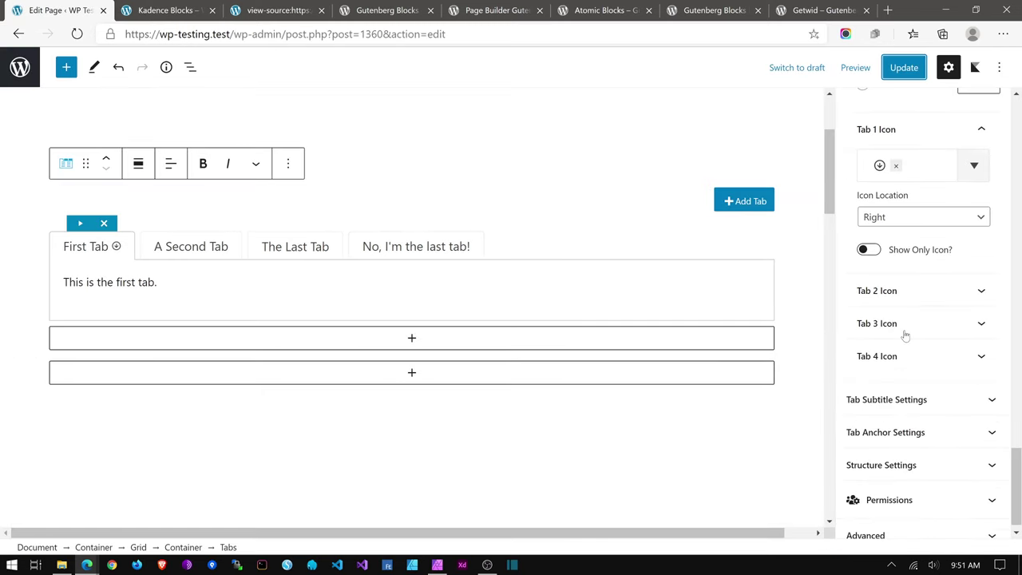
click(890, 462)
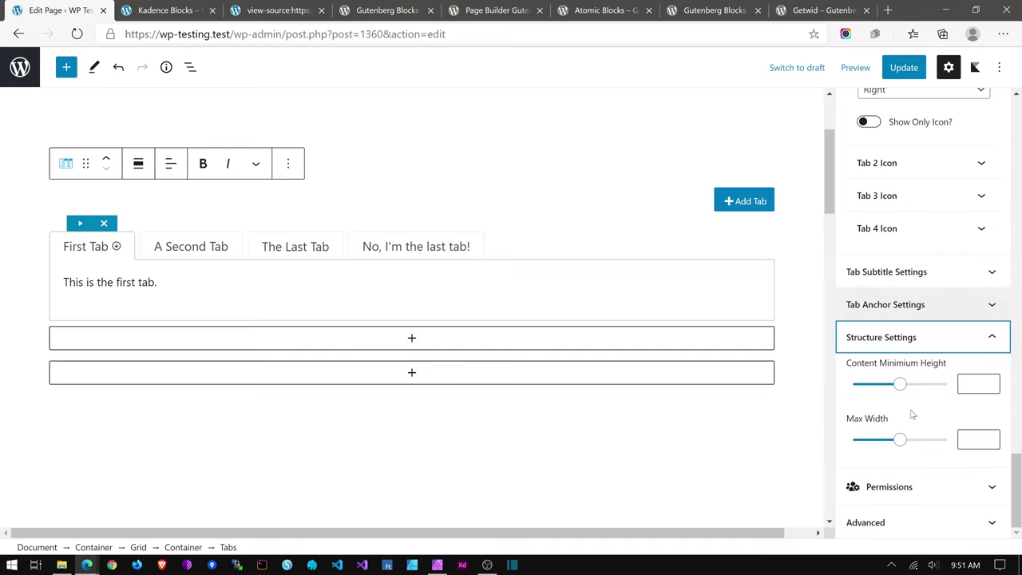
click(878, 524)
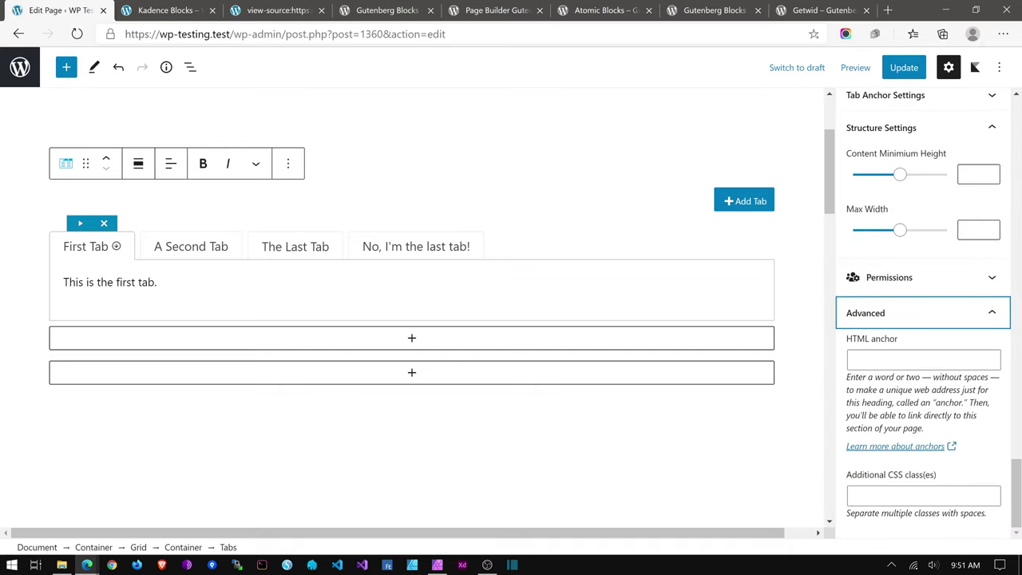
scroll(360, 479, down, 5)
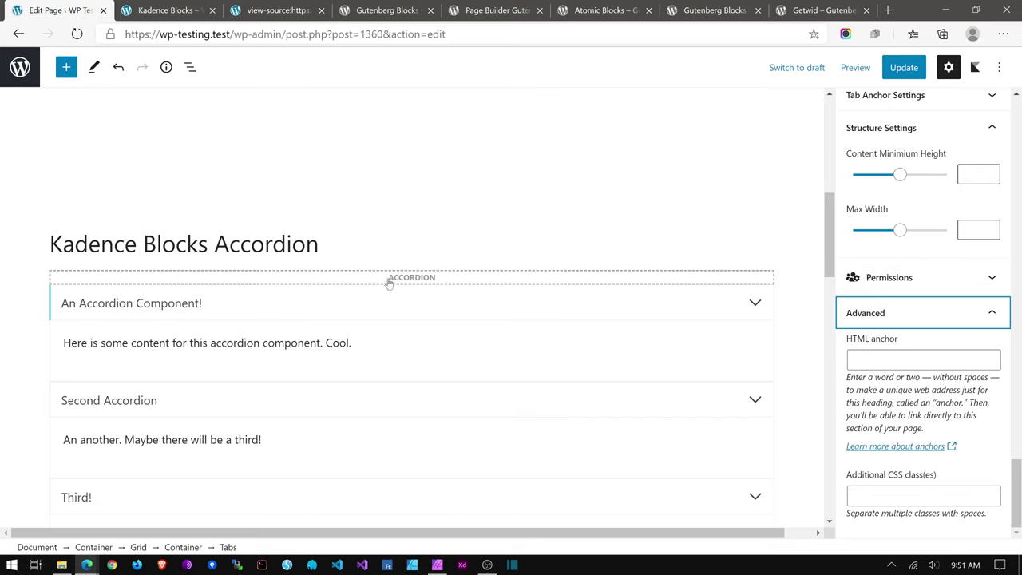
click(418, 263)
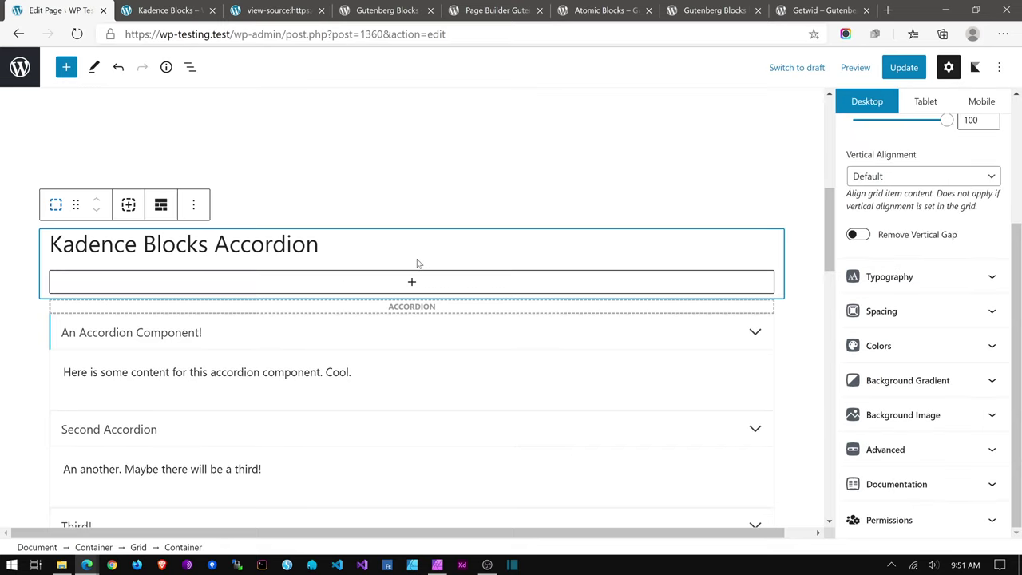
click(365, 307)
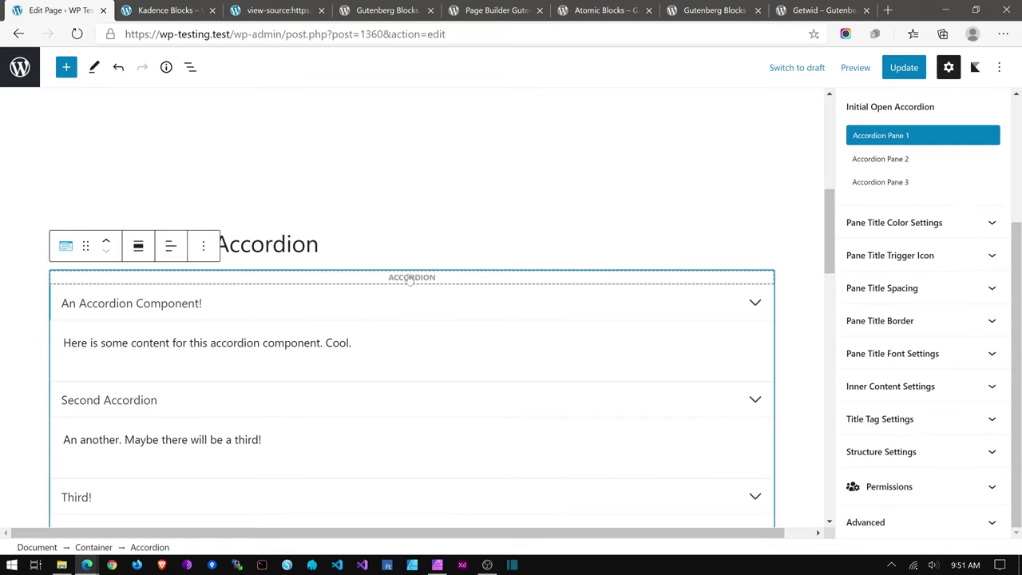
scroll(425, 289, up, 4)
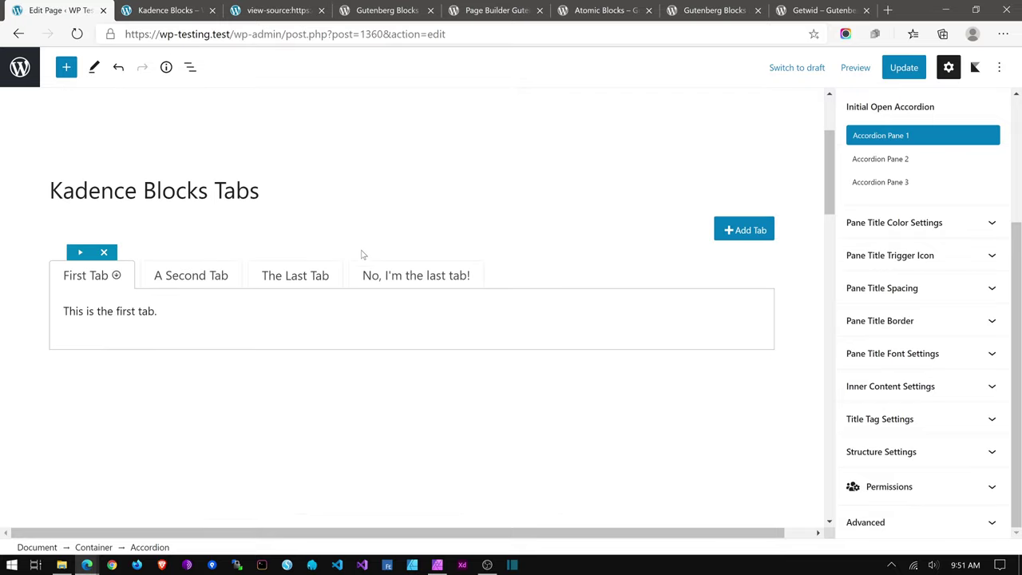
scroll(360, 253, down, 2)
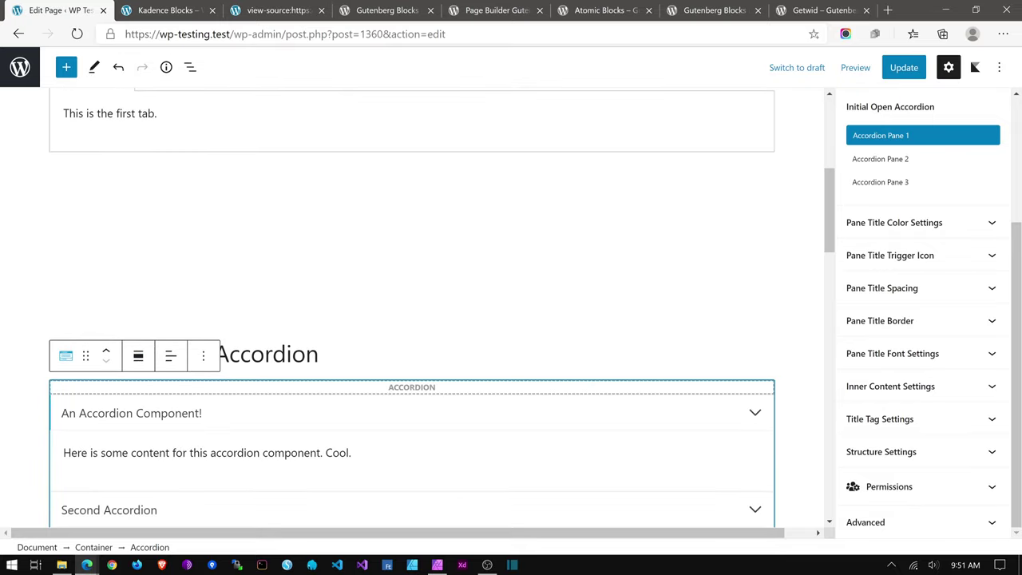
scroll(412, 386, down, 2)
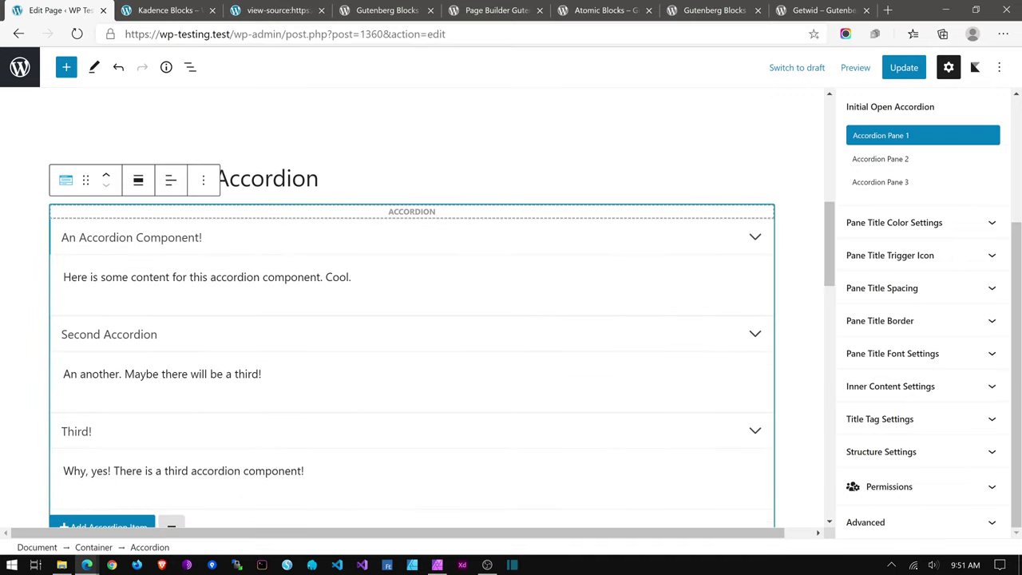
click(226, 237)
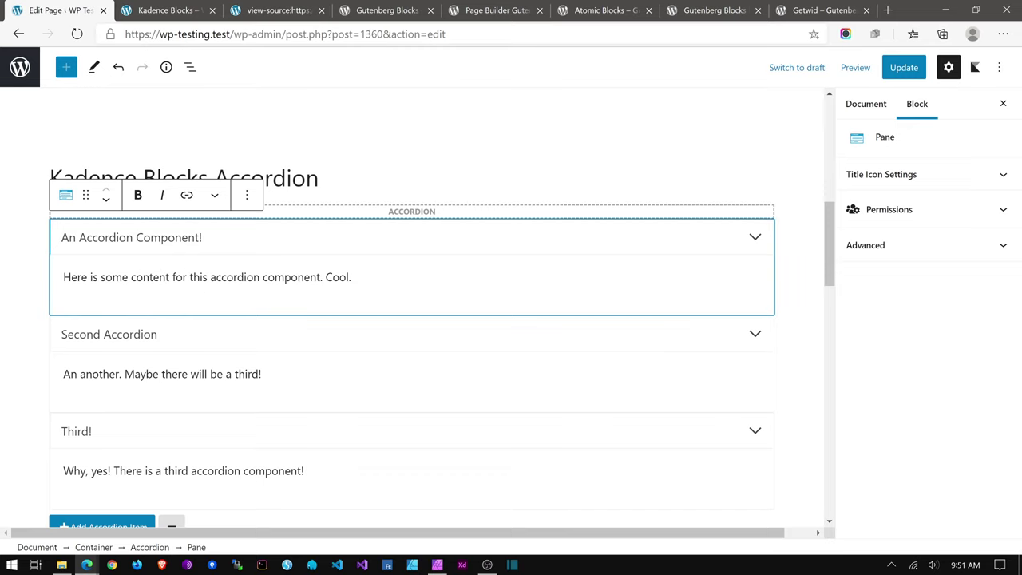
click(351, 277)
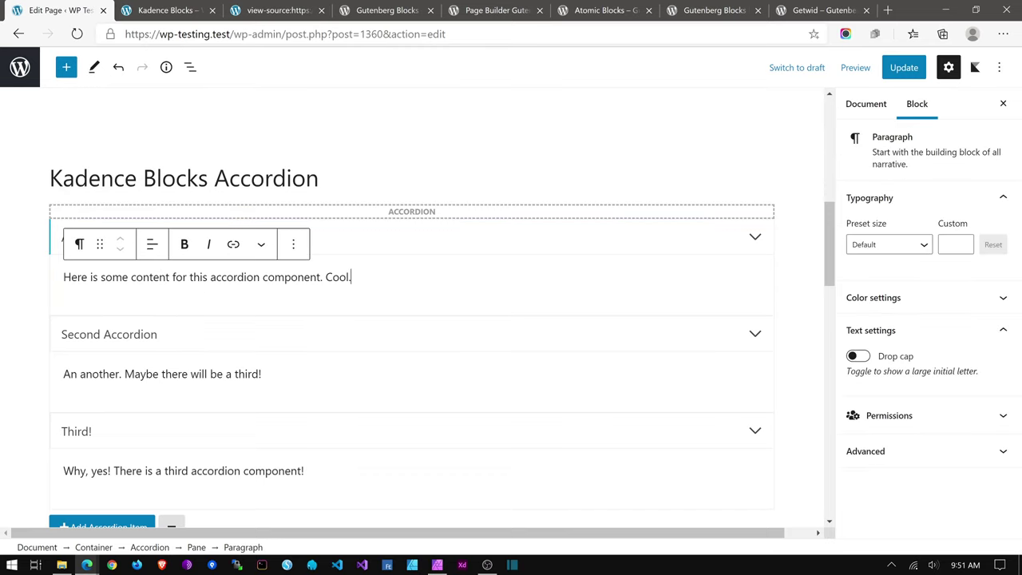
scroll(424, 306, down, 2)
click(303, 361)
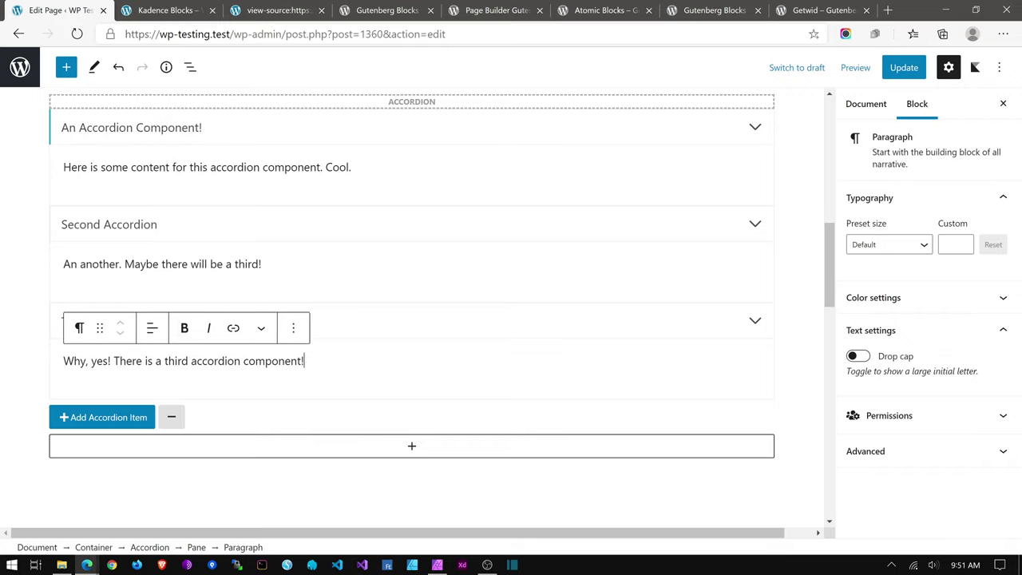
click(79, 328)
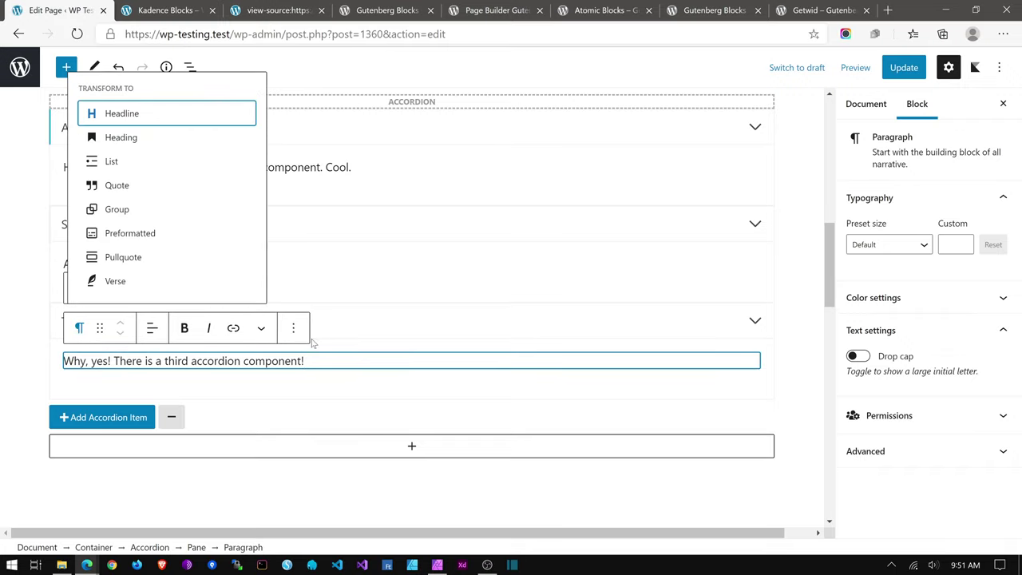
click(345, 357)
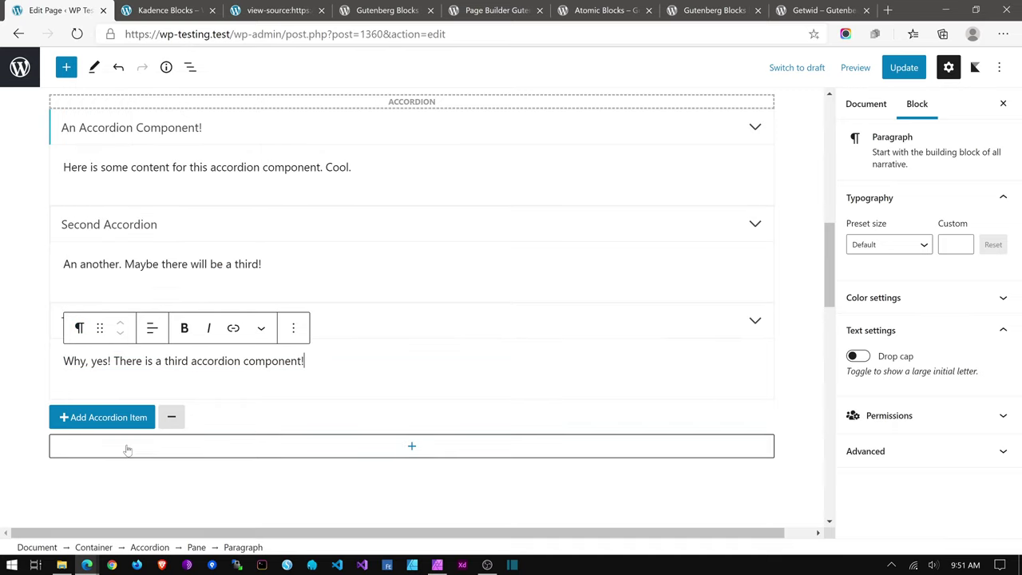
click(97, 418)
scroll(263, 319, down, 2)
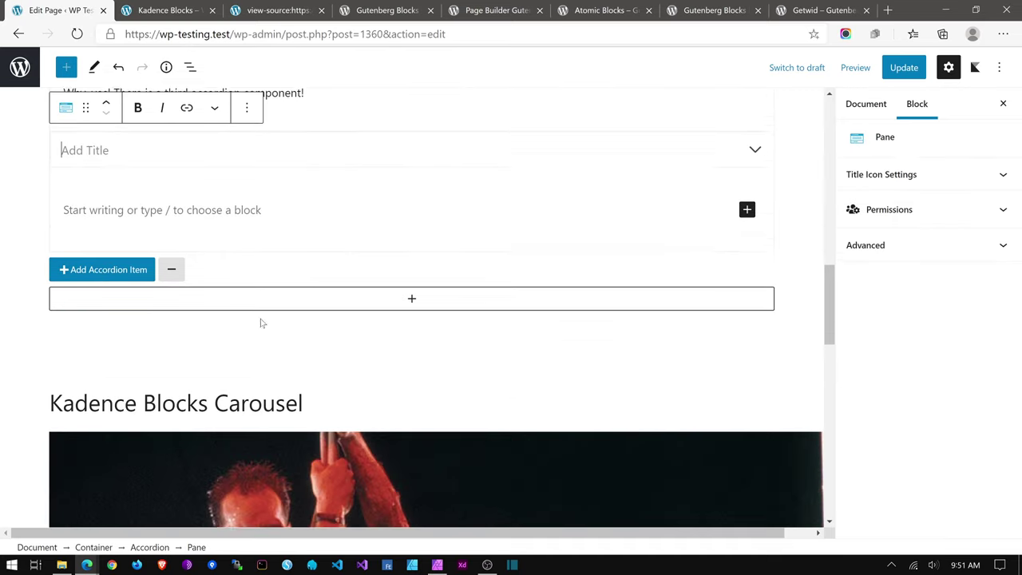
click(744, 205)
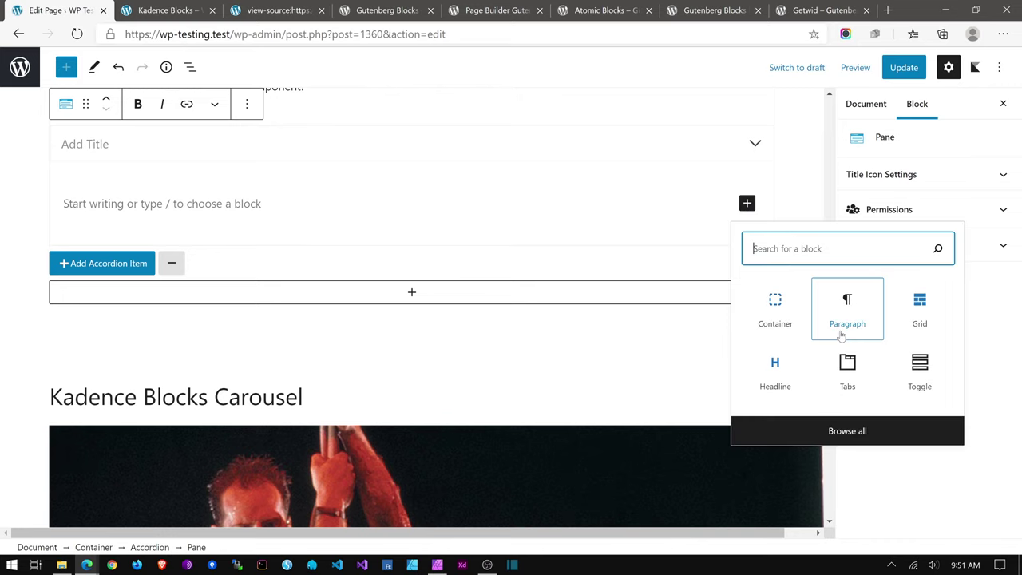
click(774, 308)
scroll(341, 239, up, 3)
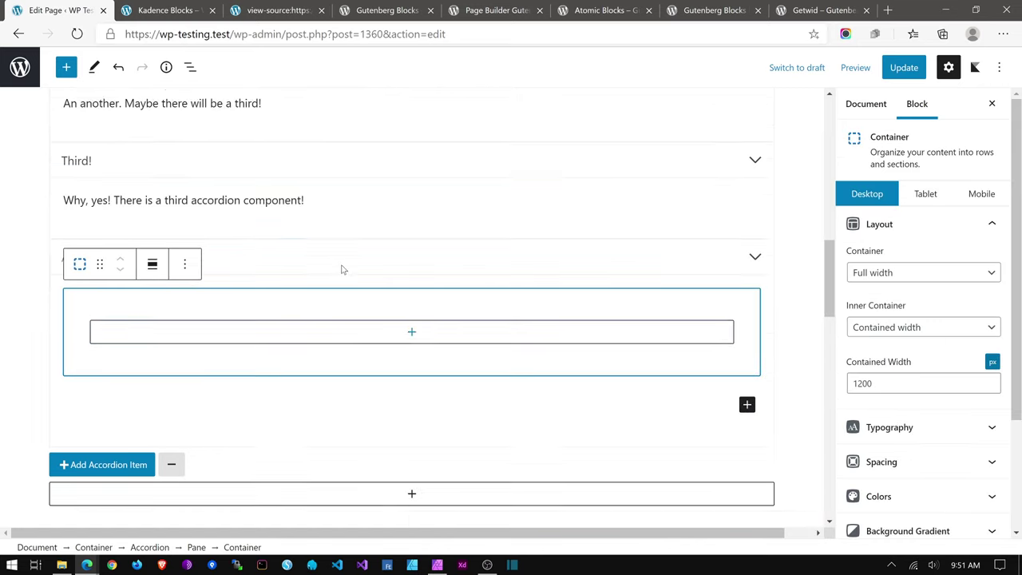
click(349, 232)
key(Return)
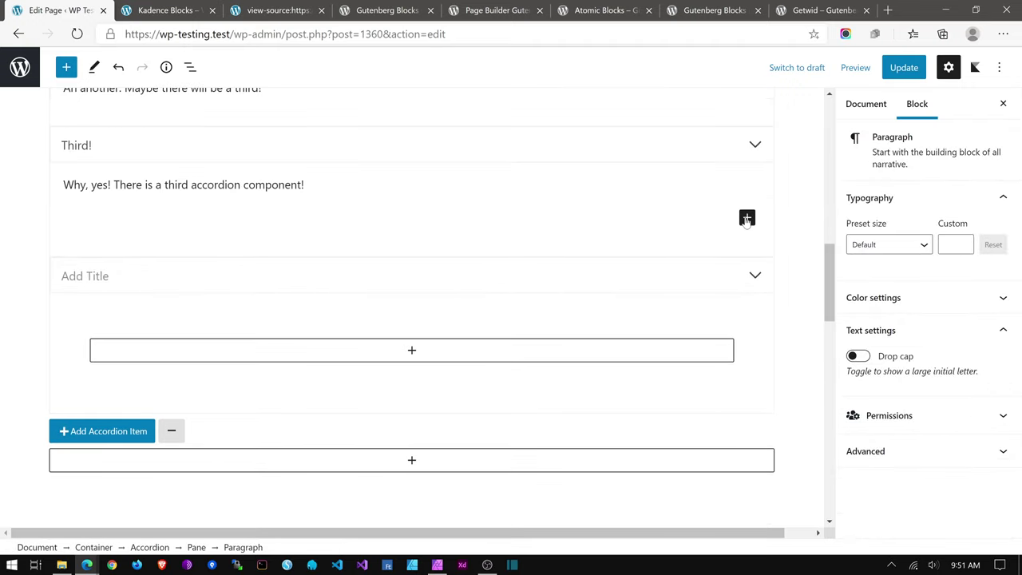
key(BackSpace)
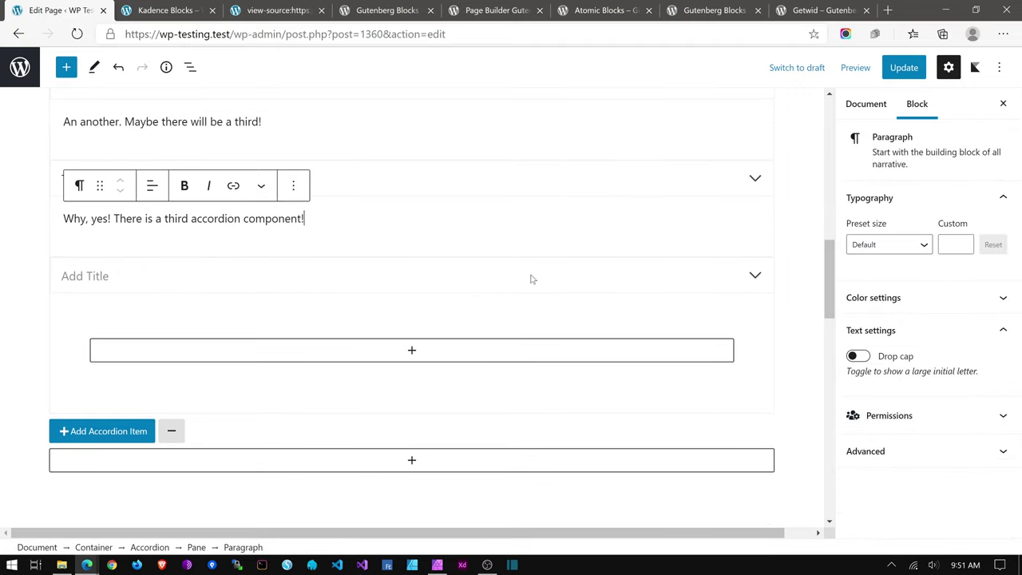
click(532, 279)
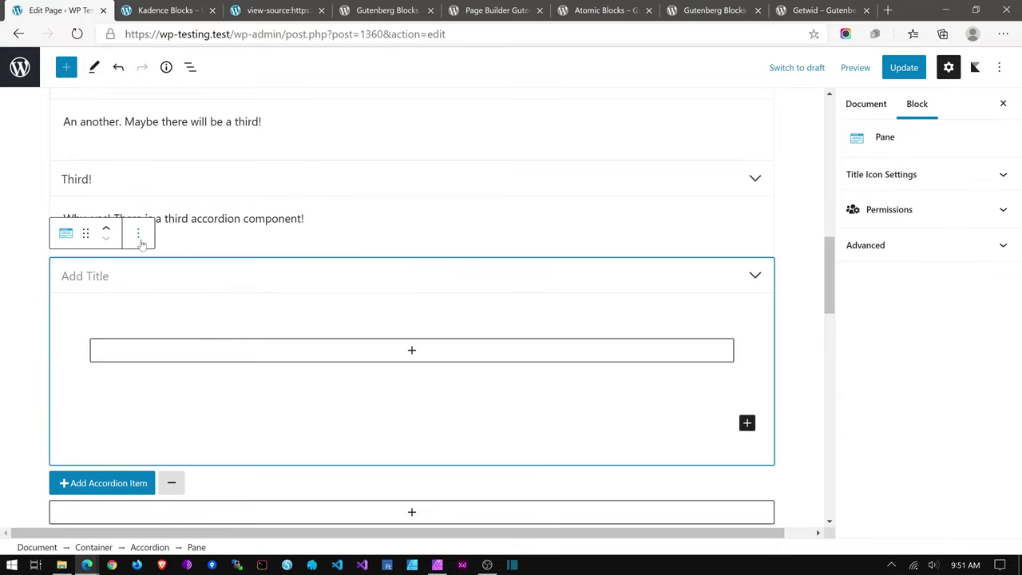
scroll(141, 247, up, 1)
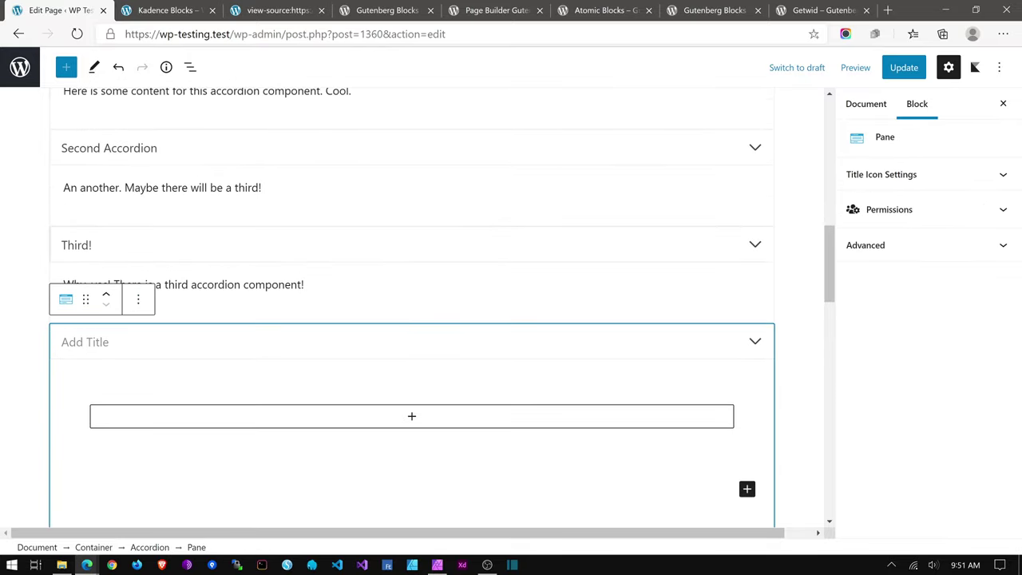
click(140, 301)
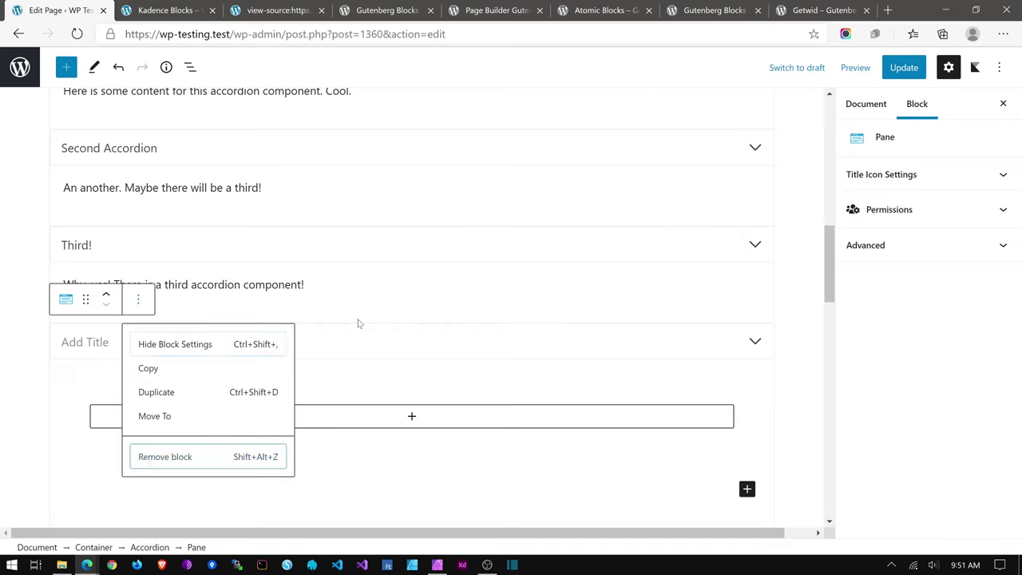
key(Return)
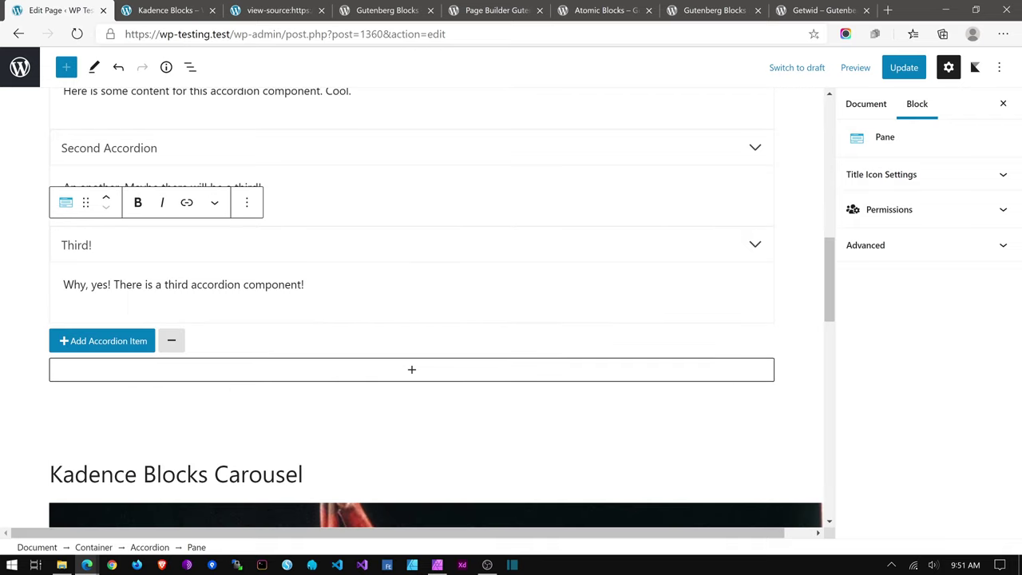
scroll(412, 308, up, 2)
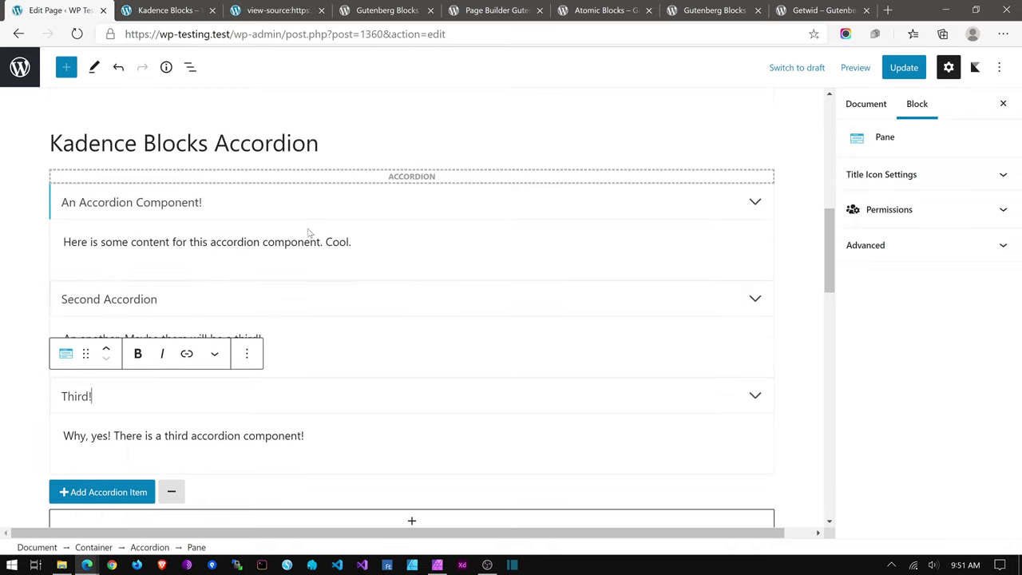
Step: Enable 'Start with all panes collapsed' on the accordion, keeping 'Panes close when another opens' on
click(426, 186)
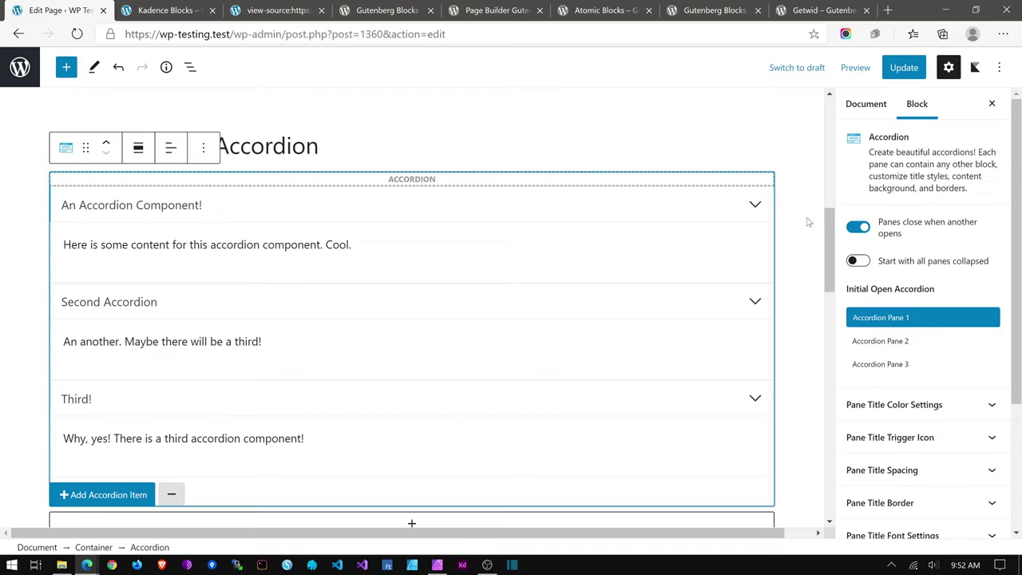
scroll(951, 345, down, 2)
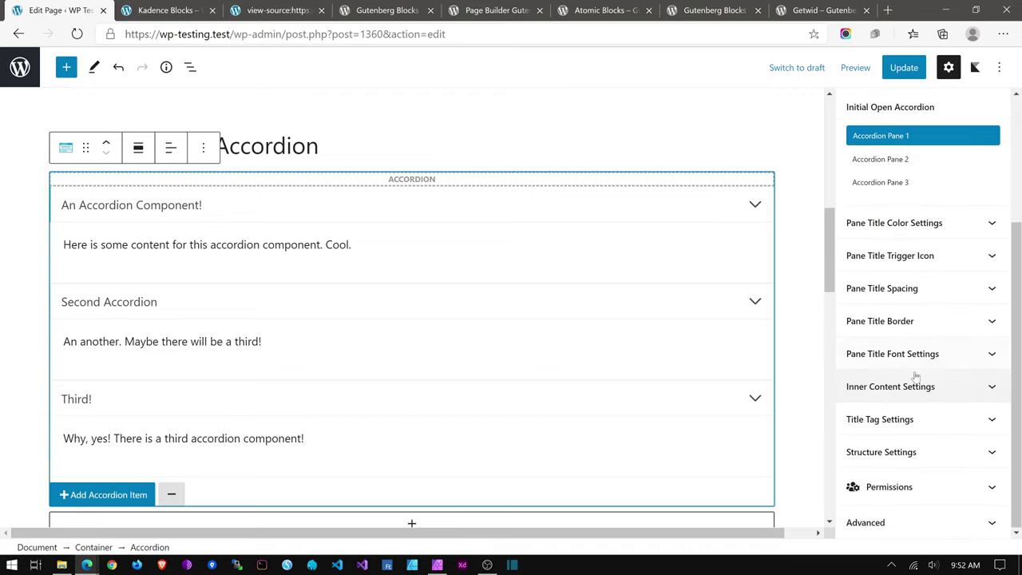
click(877, 460)
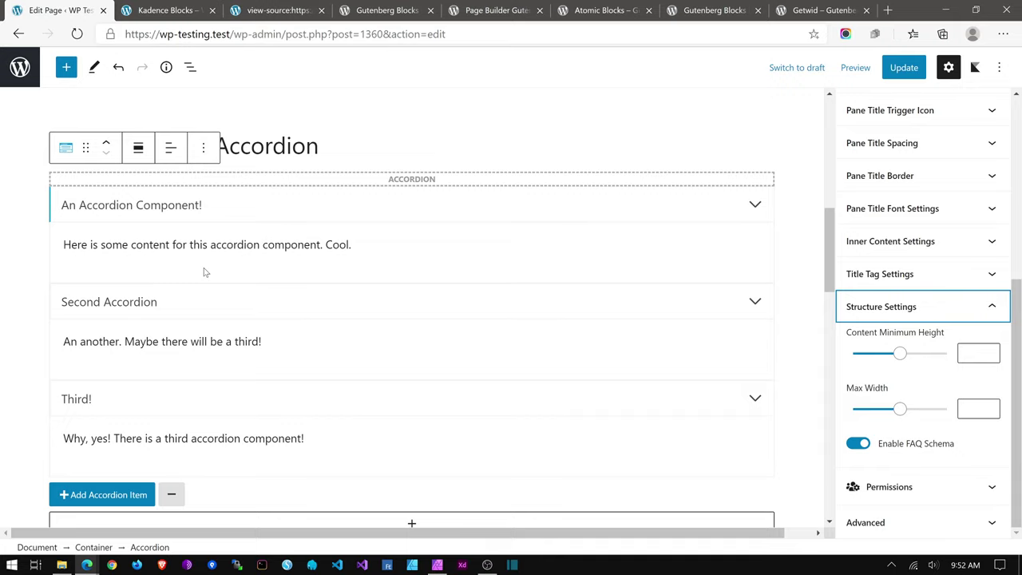
scroll(867, 263, up, 5)
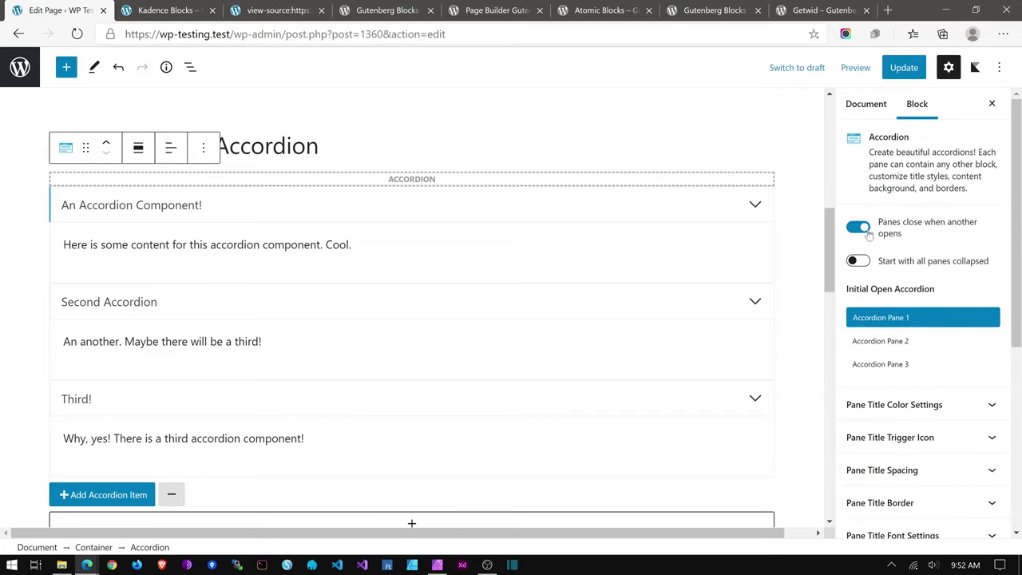
click(867, 231)
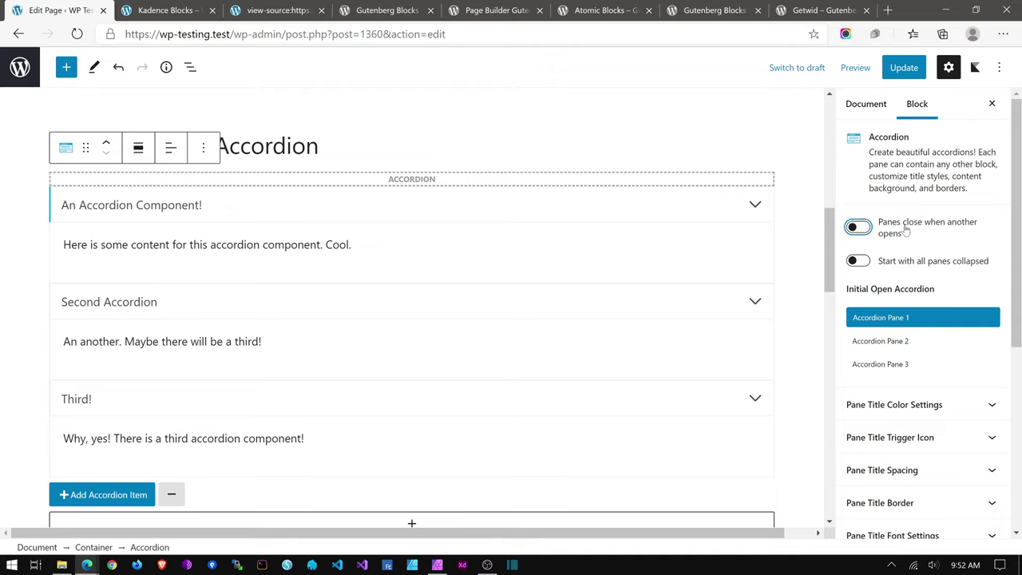
click(864, 262)
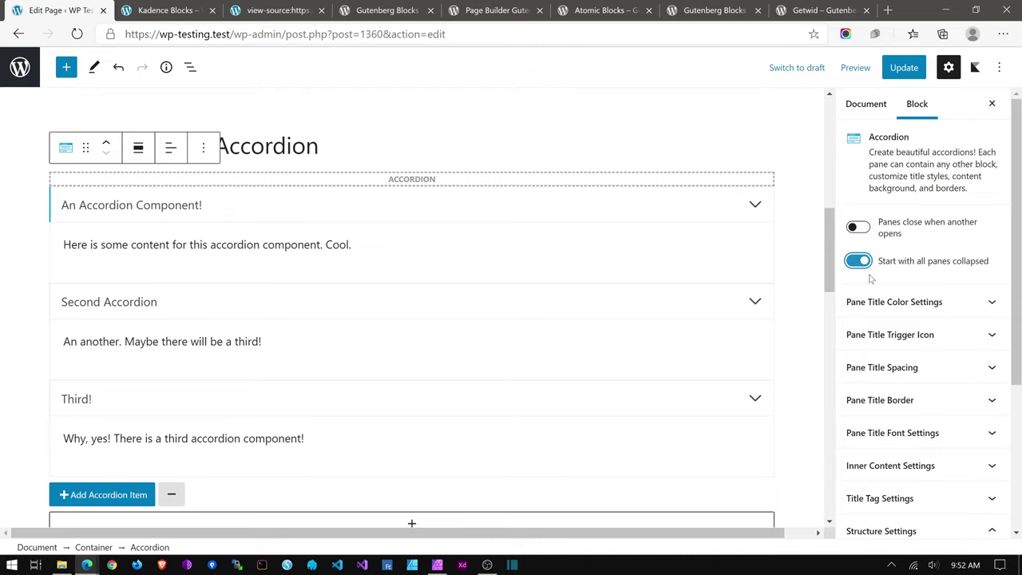
click(858, 232)
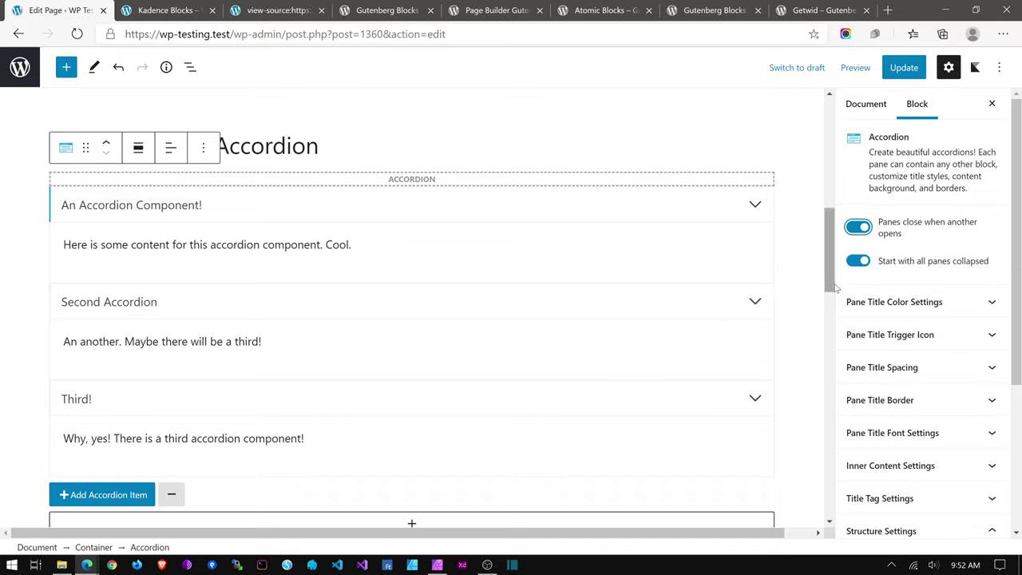
scroll(878, 359, down, 3)
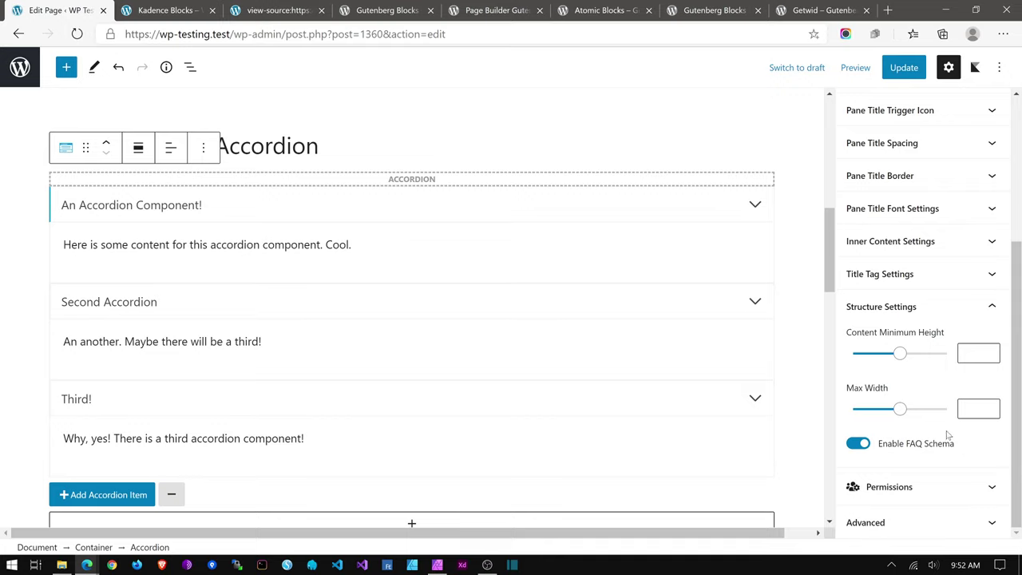
Step: In the page source, scroll to and select the accordion's FAQPage JSON-LD schema script
click(276, 10)
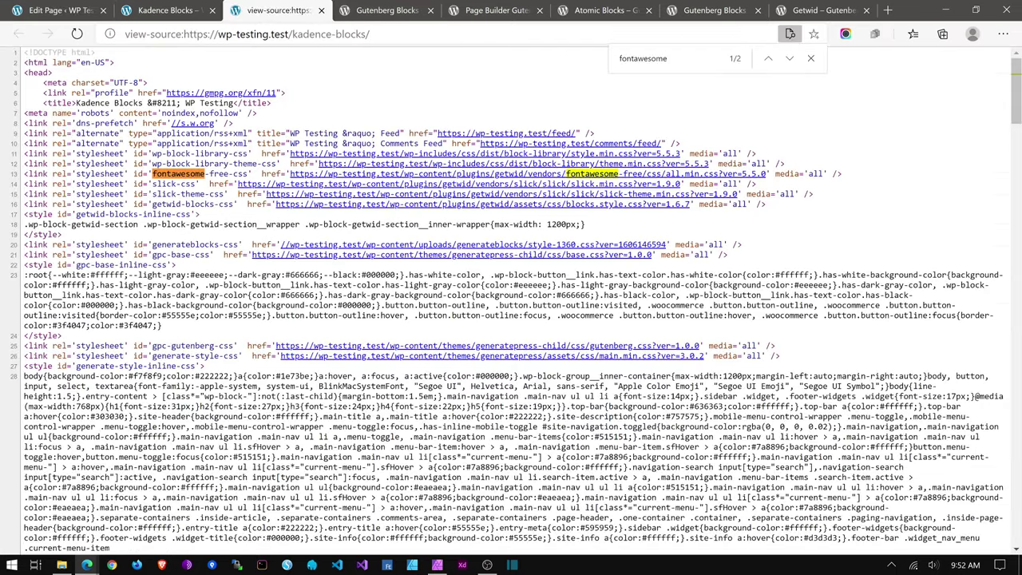
scroll(511, 300, down, 12)
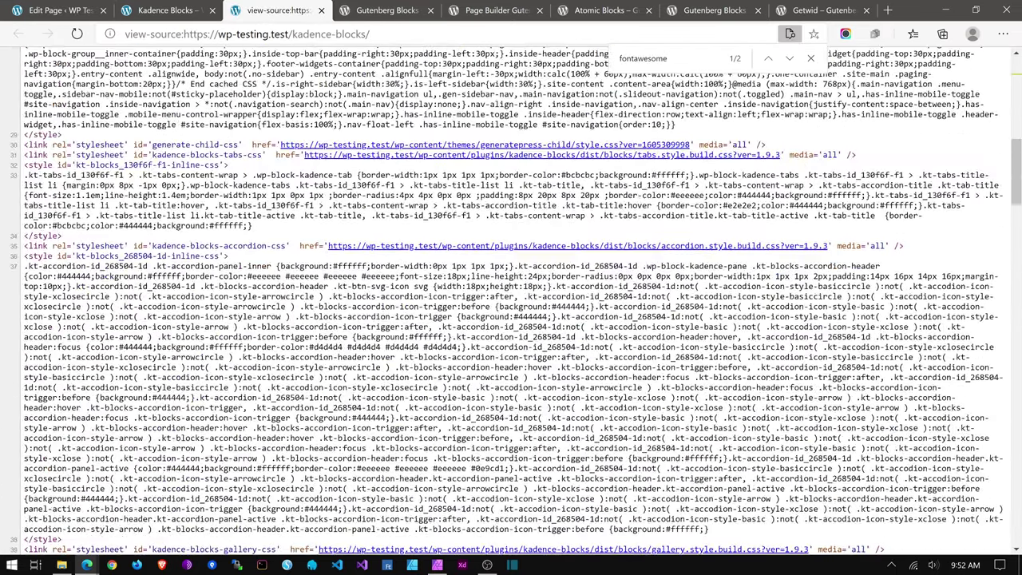
scroll(511, 300, down, 5)
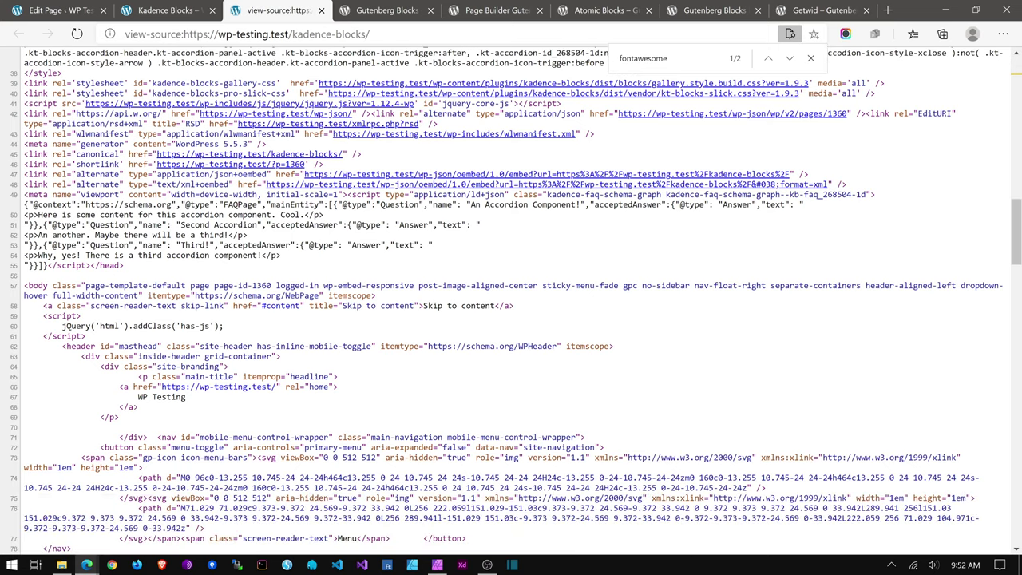
drag(91, 266, 351, 194)
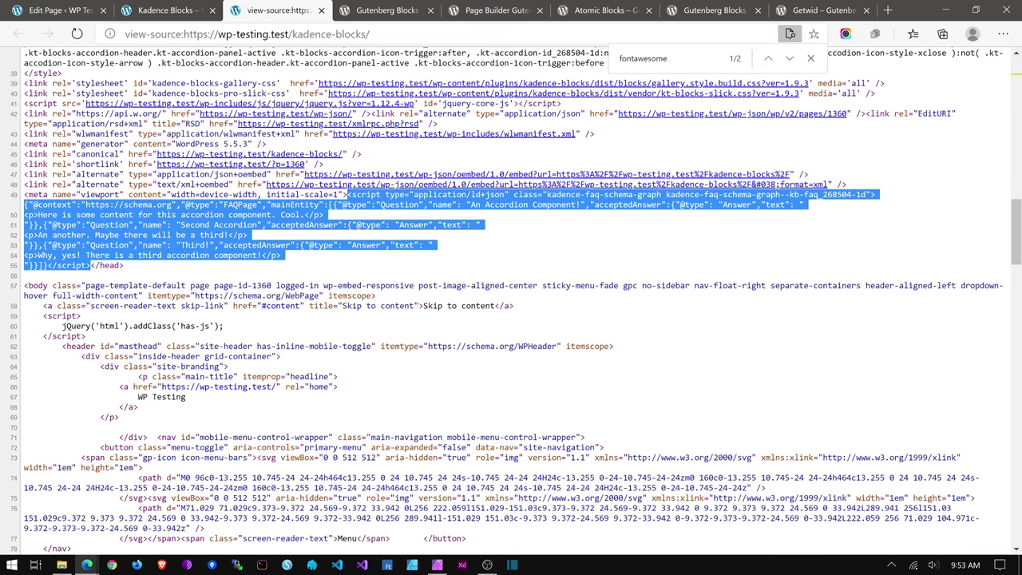
Step: Close the source tab and return to the Kadence Blocks page editor via the live page
click(321, 10)
click(158, 13)
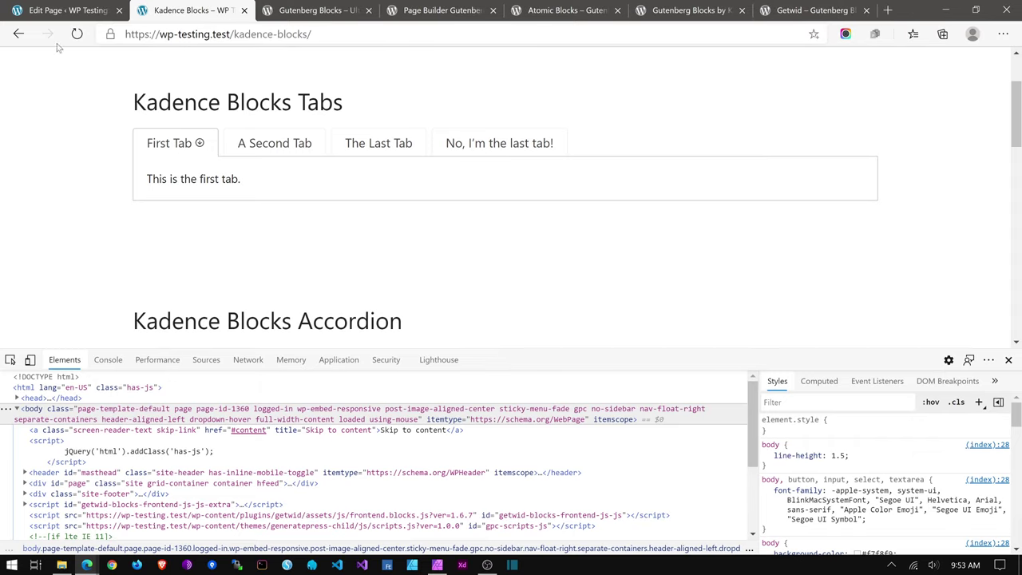
click(67, 9)
scroll(336, 179, down, 4)
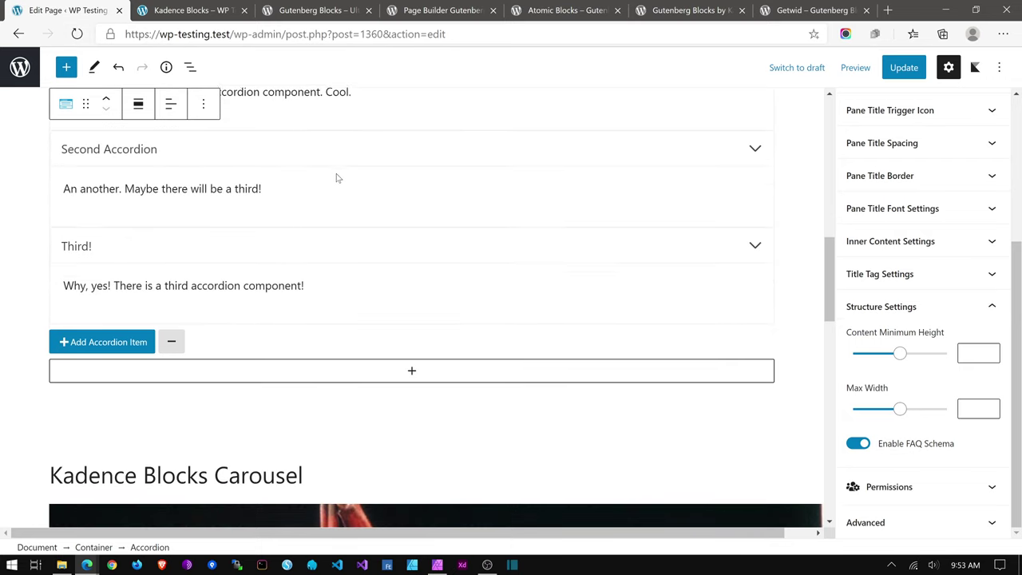
Step: Select the Advanced Gallery and try the Masonry and Grid layout types
scroll(336, 179, down, 3)
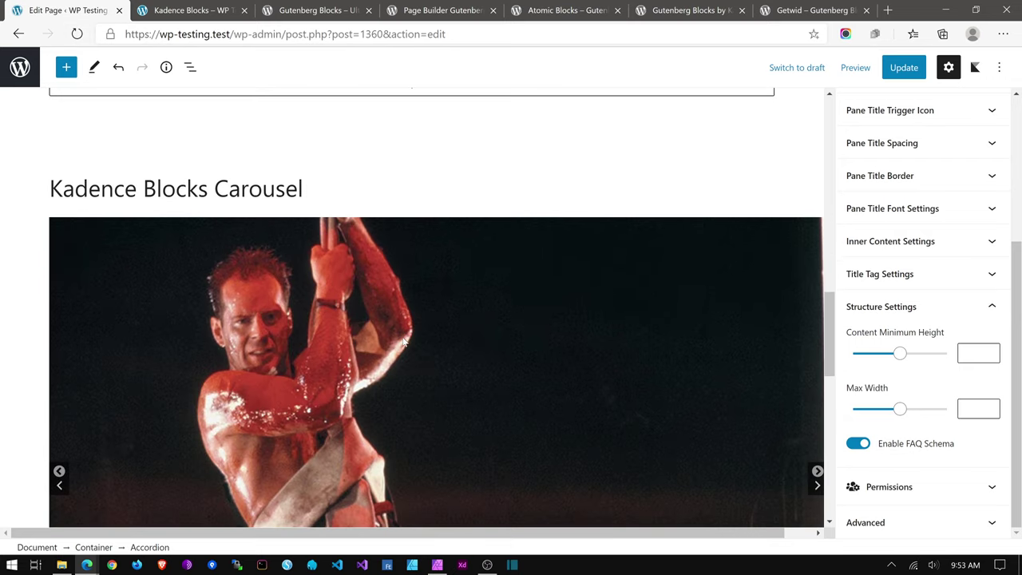
scroll(404, 341, down, 2)
click(403, 341)
scroll(403, 342, down, 2)
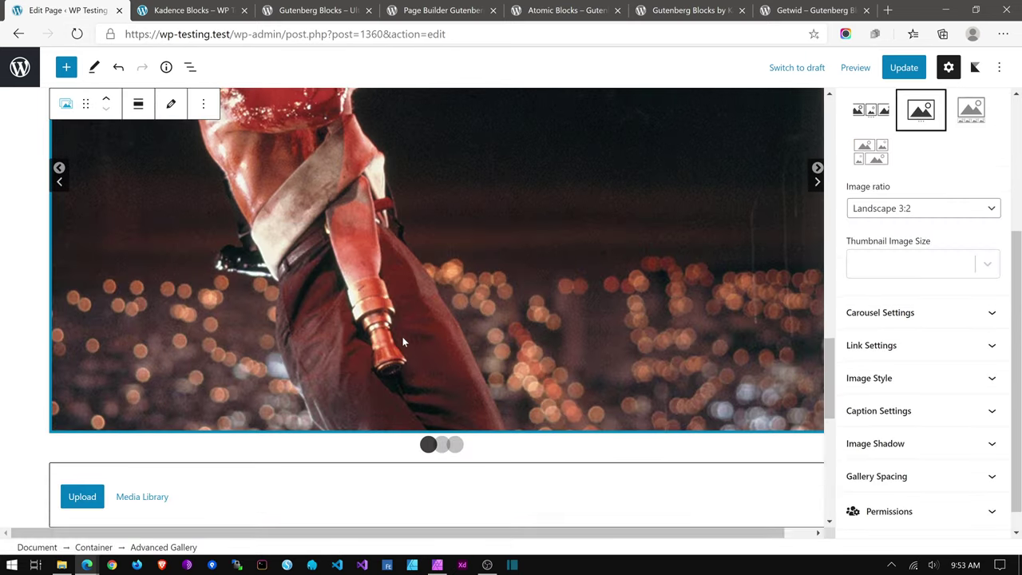
scroll(273, 197, up, 3)
scroll(204, 223, up, 1)
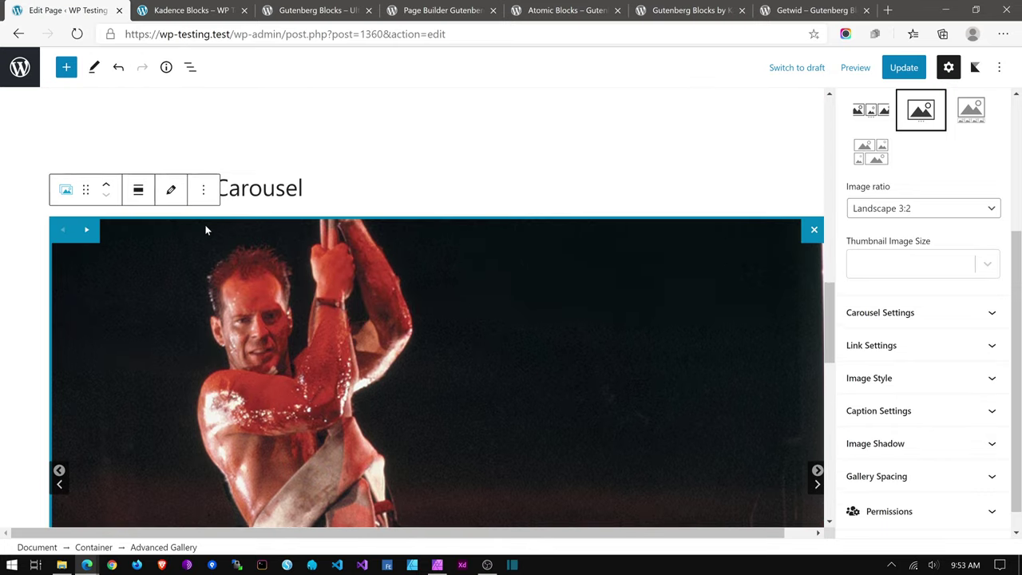
scroll(206, 224, down, 2)
scroll(209, 225, up, 1)
scroll(926, 231, up, 3)
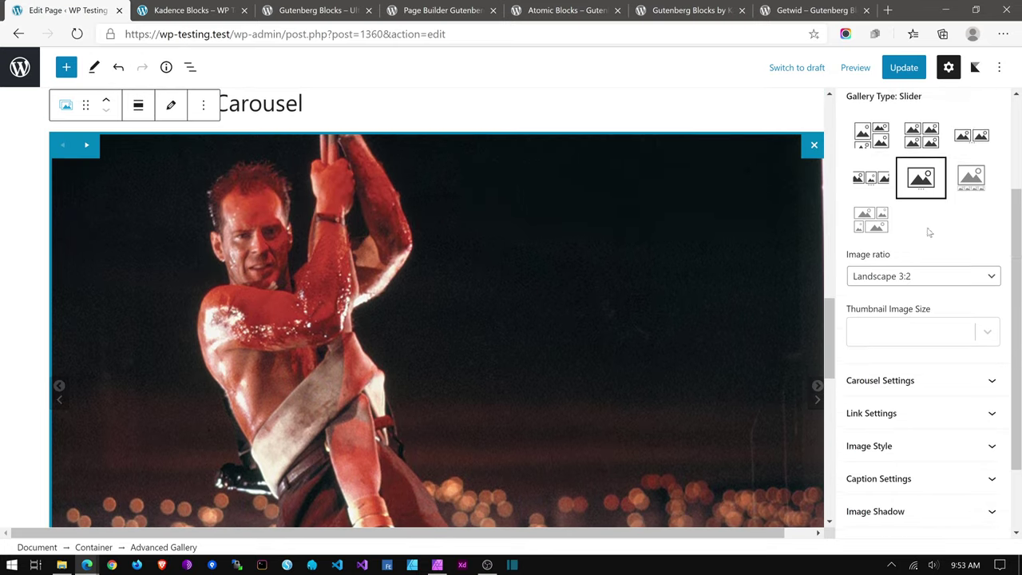
click(864, 220)
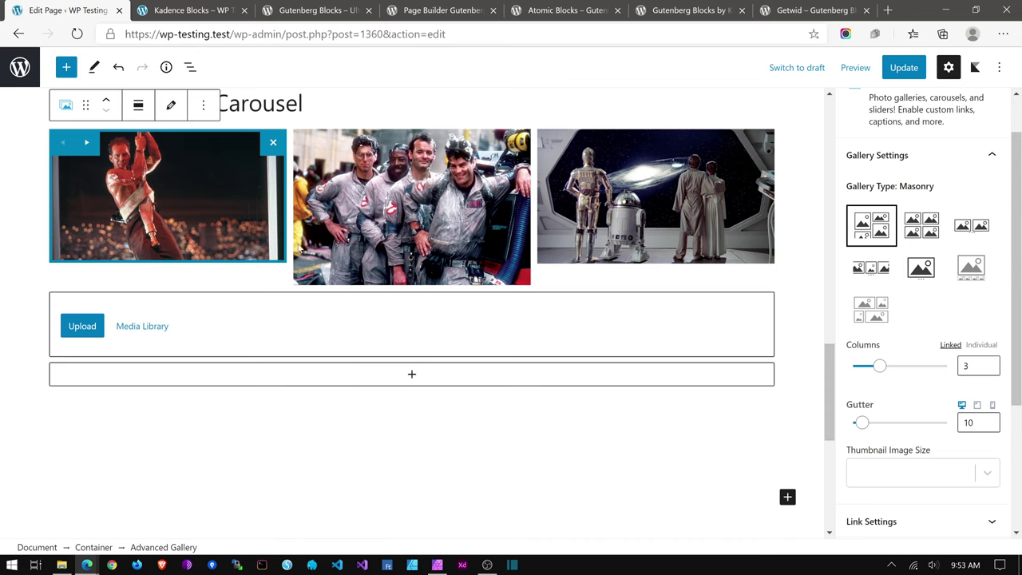
click(916, 239)
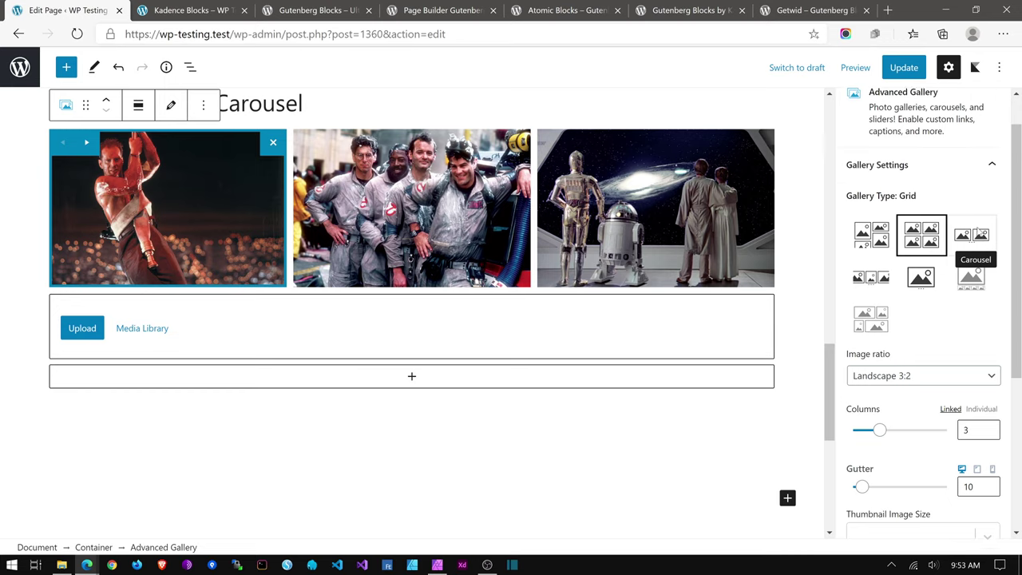
Step: Try the Carousel and Fluid Carousel types, then return the gallery to Slider
scroll(958, 223, up, 1)
scroll(933, 208, down, 1)
scroll(932, 212, down, 1)
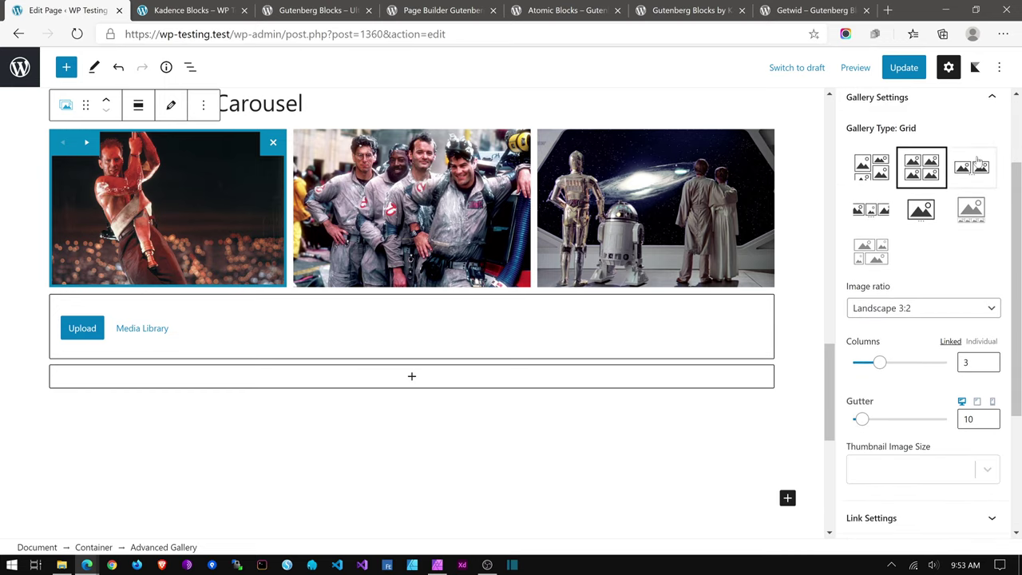
click(977, 164)
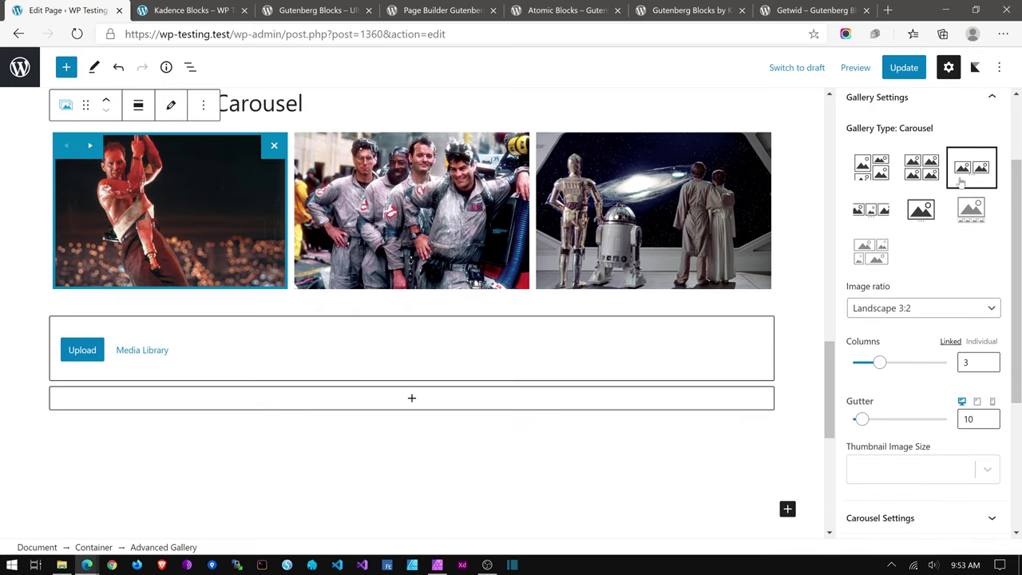
click(869, 212)
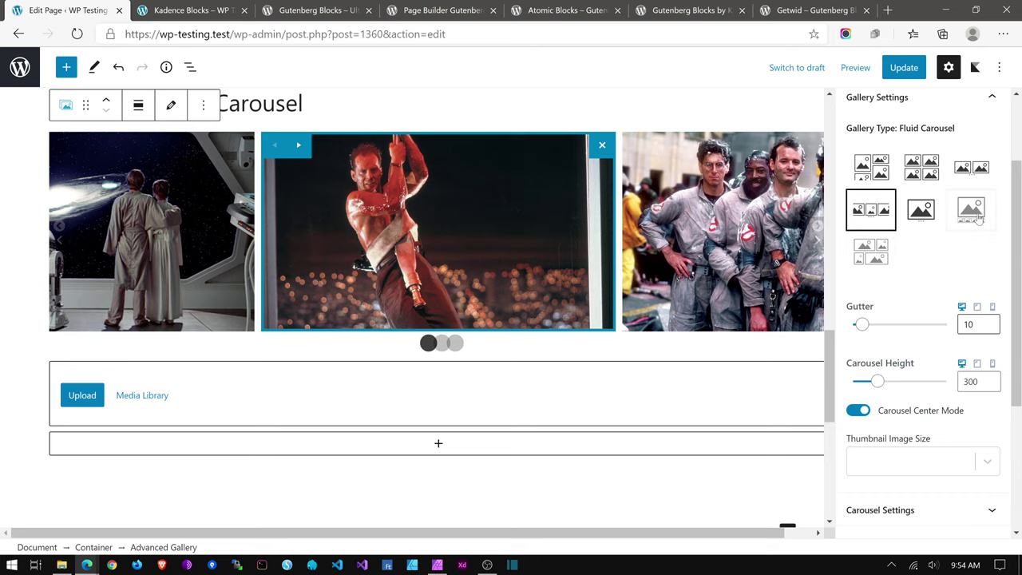
click(928, 216)
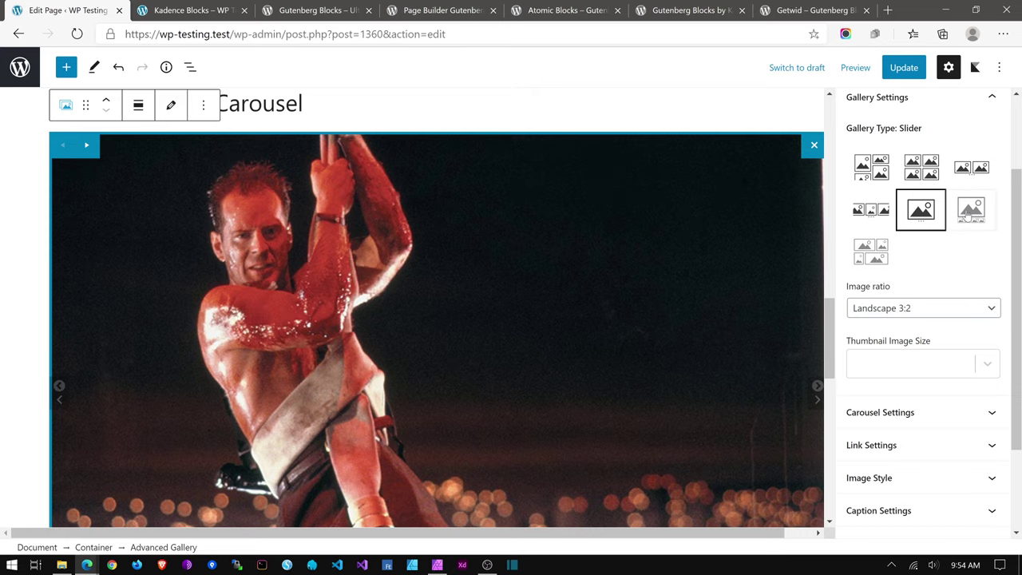
Step: Review the Image ratio choices, keeping Landscape 3:2, and the Thumbnail size options
scroll(627, 306, down, 2)
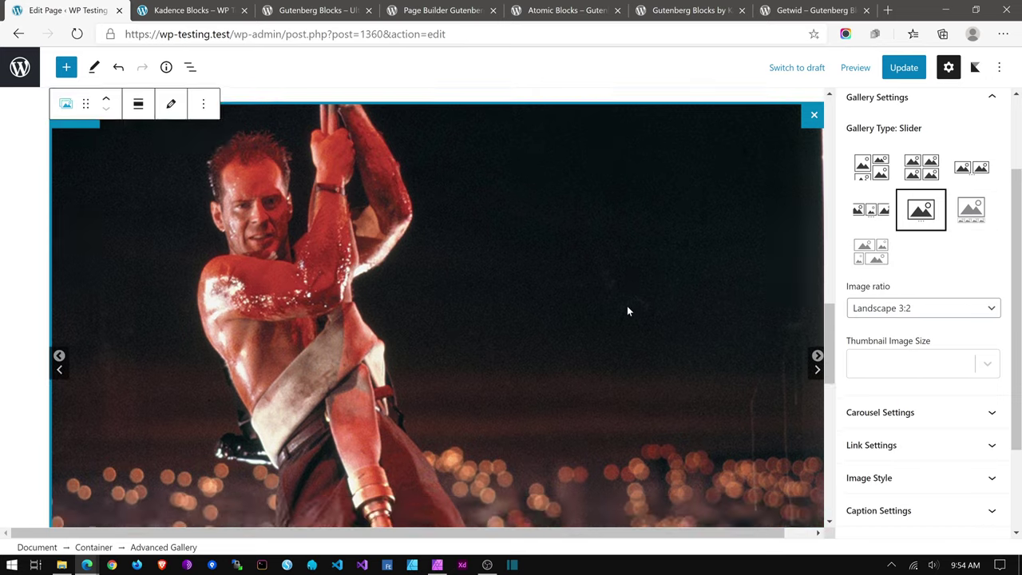
scroll(627, 308, up, 2)
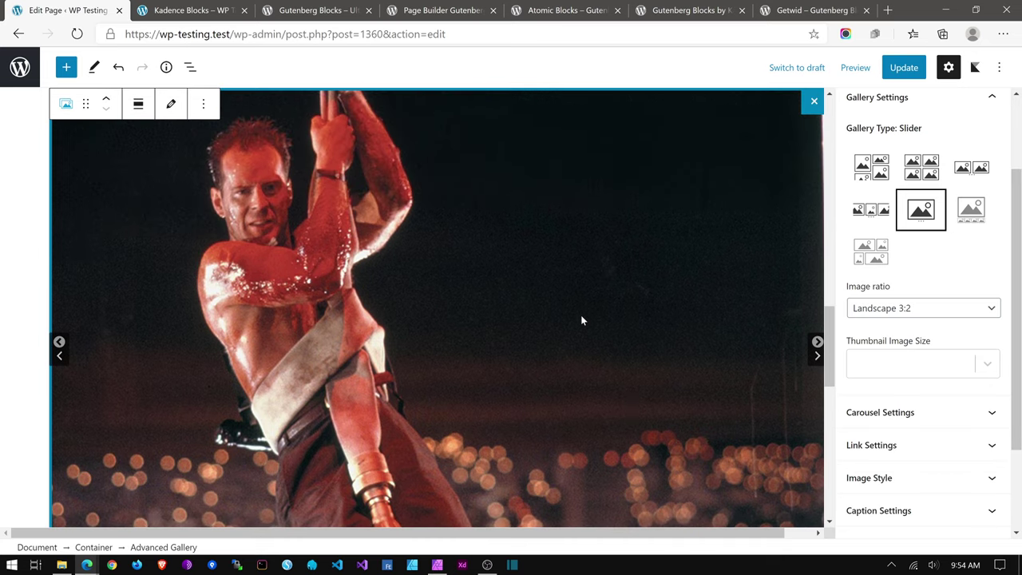
click(854, 309)
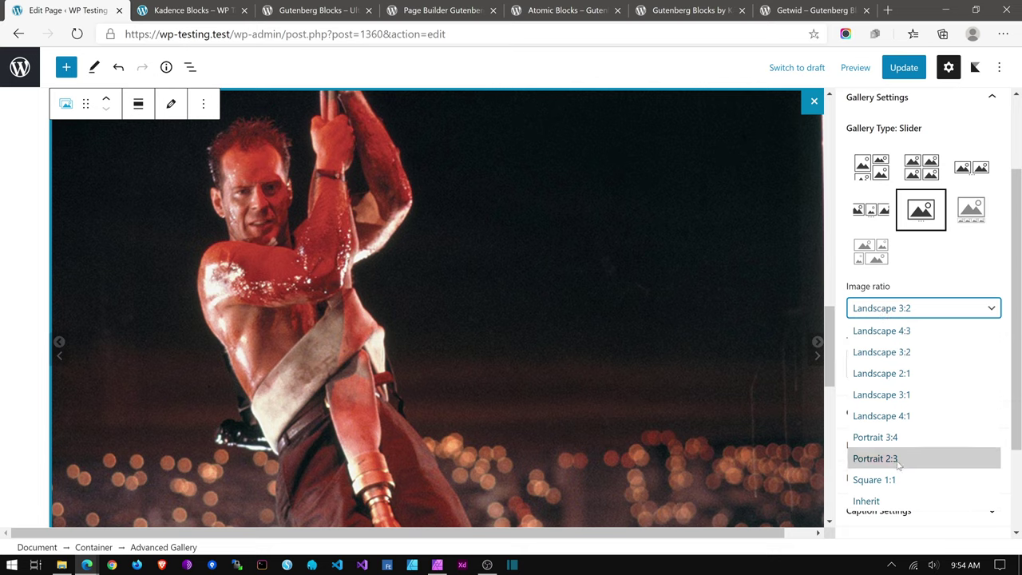
click(931, 272)
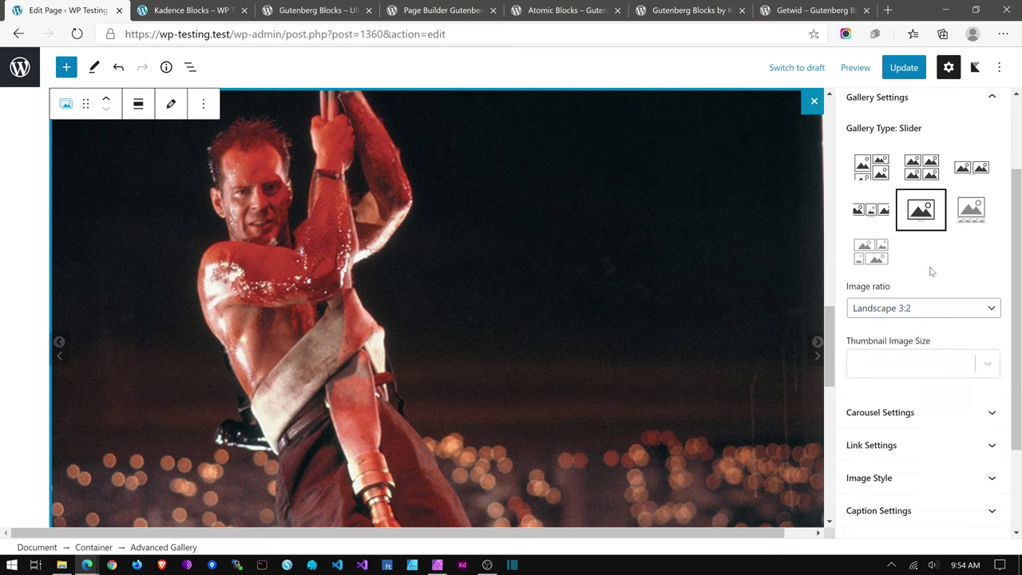
scroll(926, 273, down, 3)
click(990, 241)
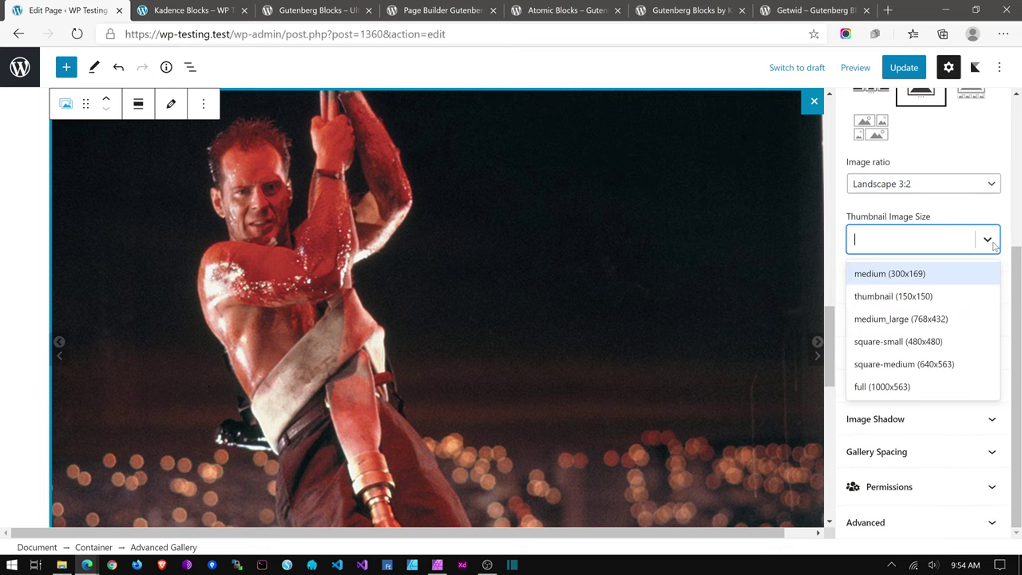
click(992, 216)
scroll(958, 220, up, 4)
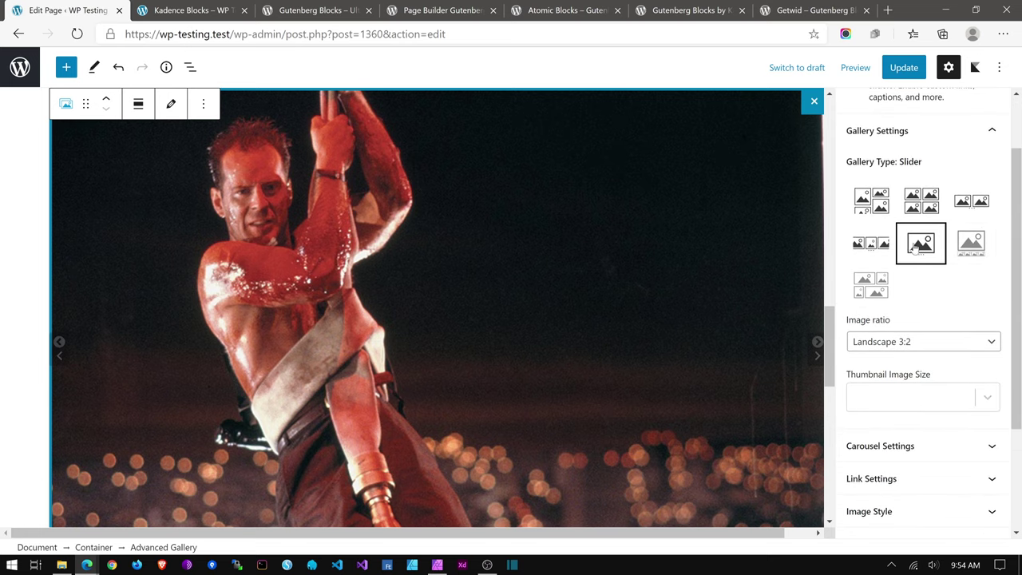
Step: Expand and review the slider's Carousel Settings
scroll(942, 312, down, 4)
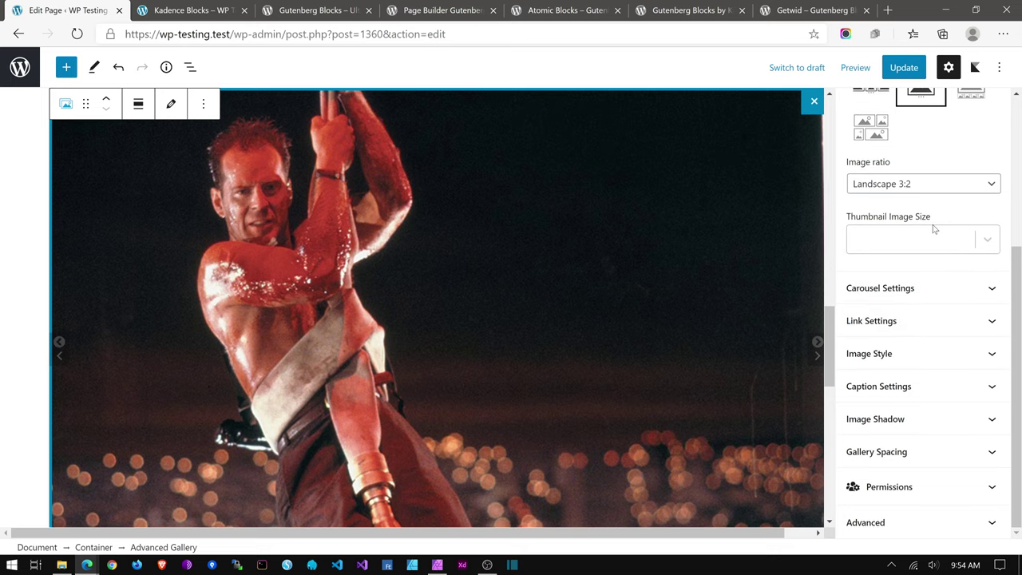
click(918, 288)
scroll(915, 276, down, 3)
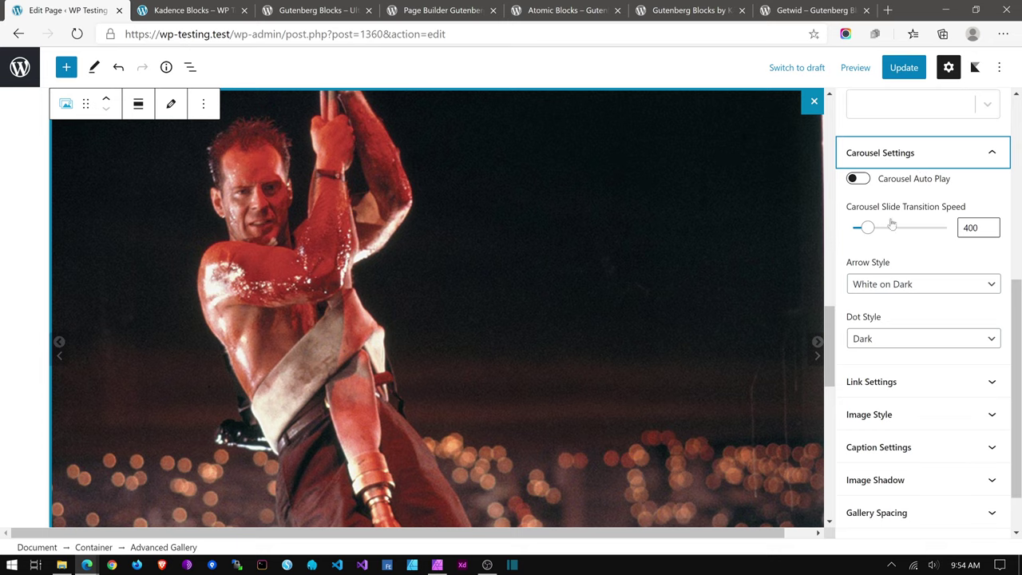
scroll(918, 260, down, 2)
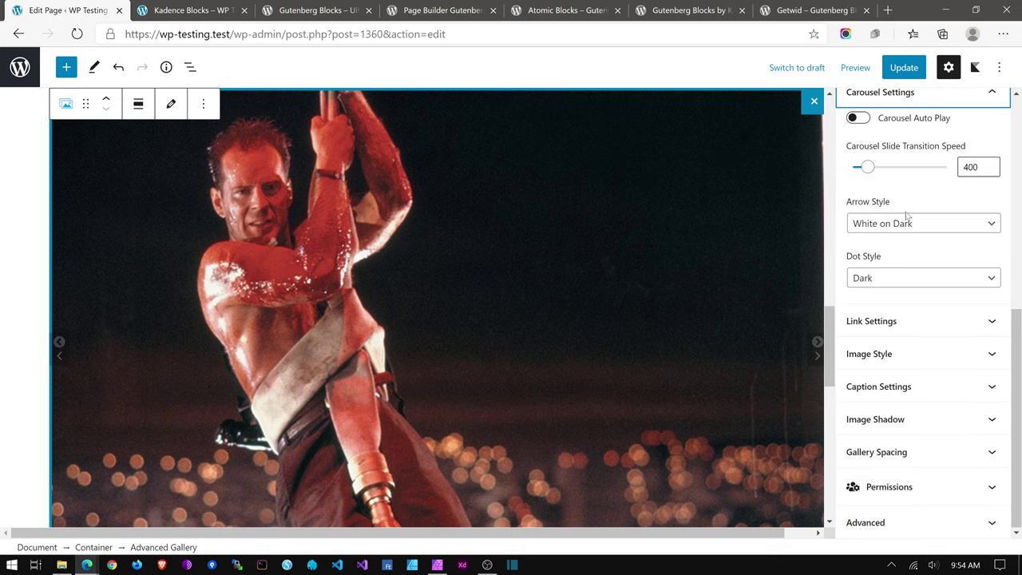
scroll(701, 351, down, 2)
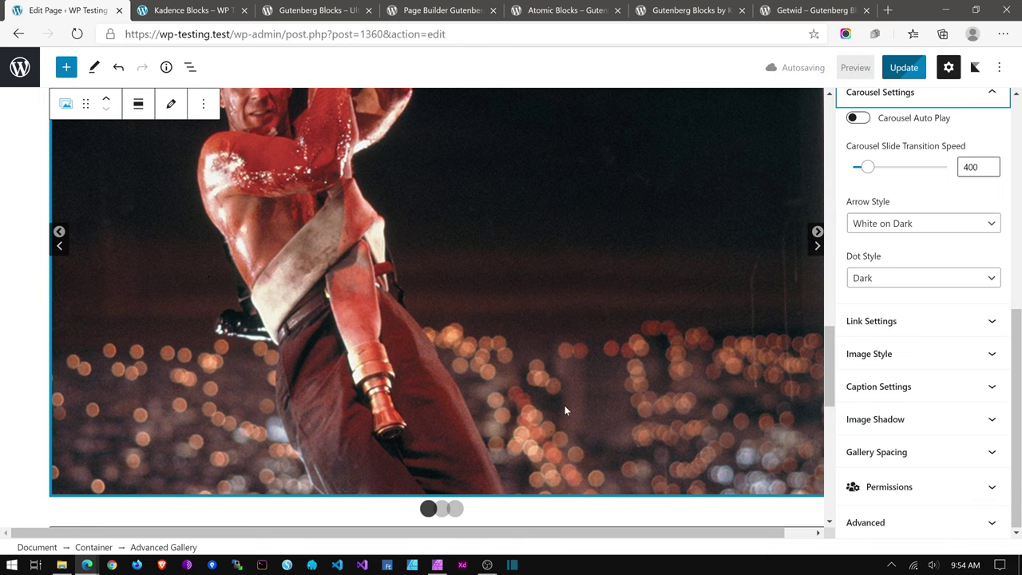
scroll(817, 235, down, 2)
Step: On the live Kadence Blocks page, advance the gallery slider to its next image
click(228, 10)
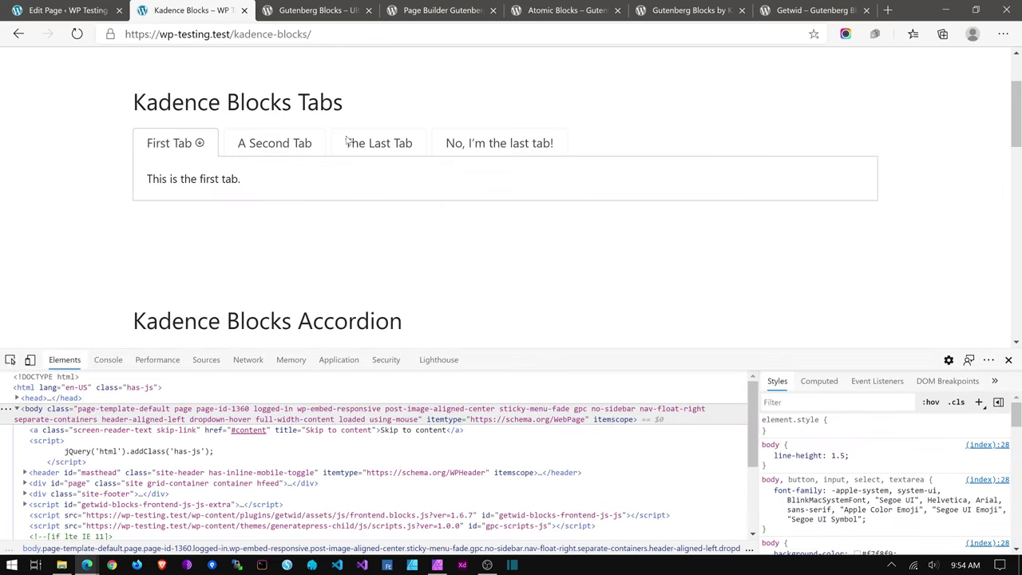
scroll(359, 156, down, 5)
scroll(358, 158, down, 5)
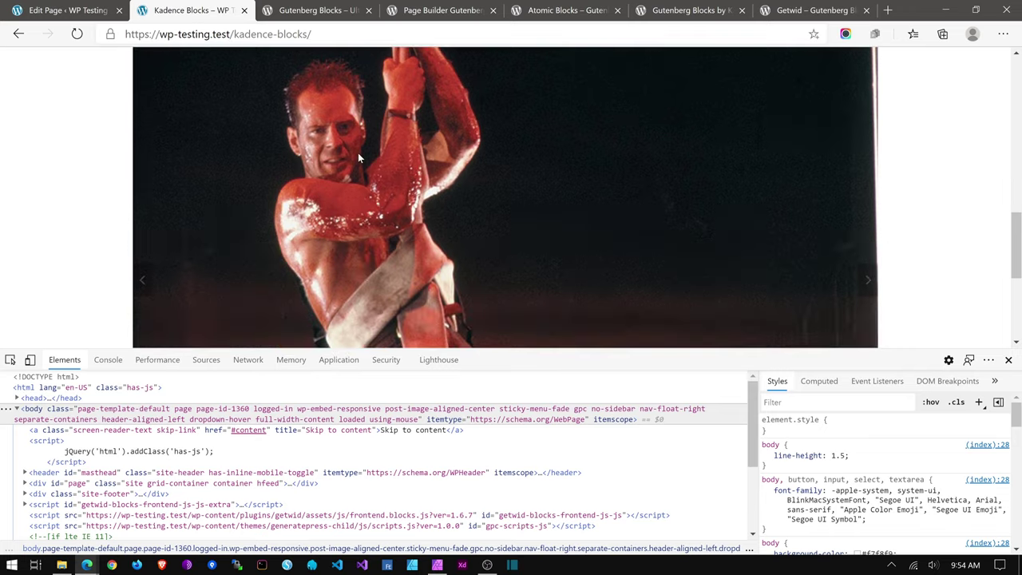
click(869, 182)
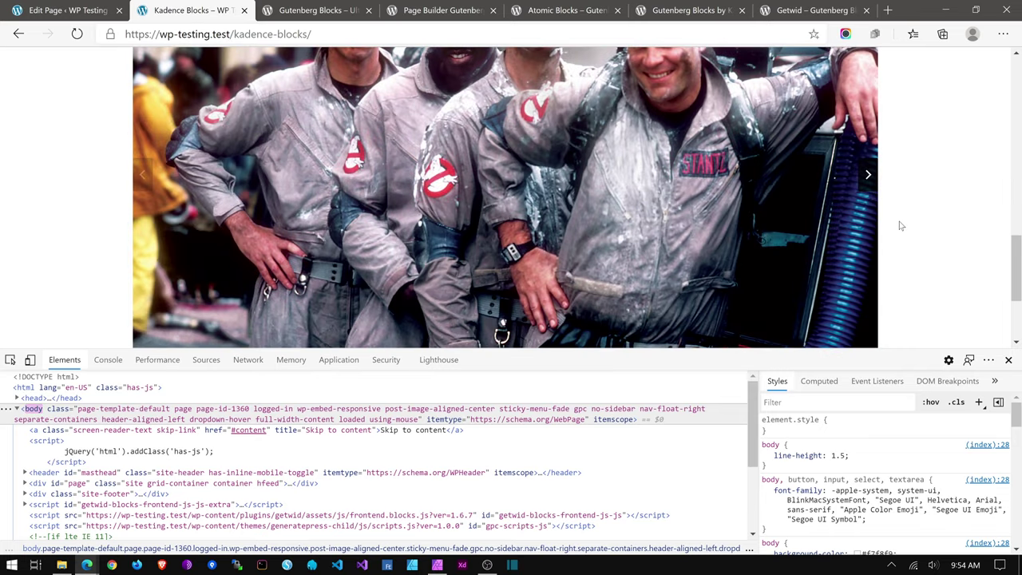
Step: Close the developer tools and return to the page editor
scroll(894, 224, down, 1)
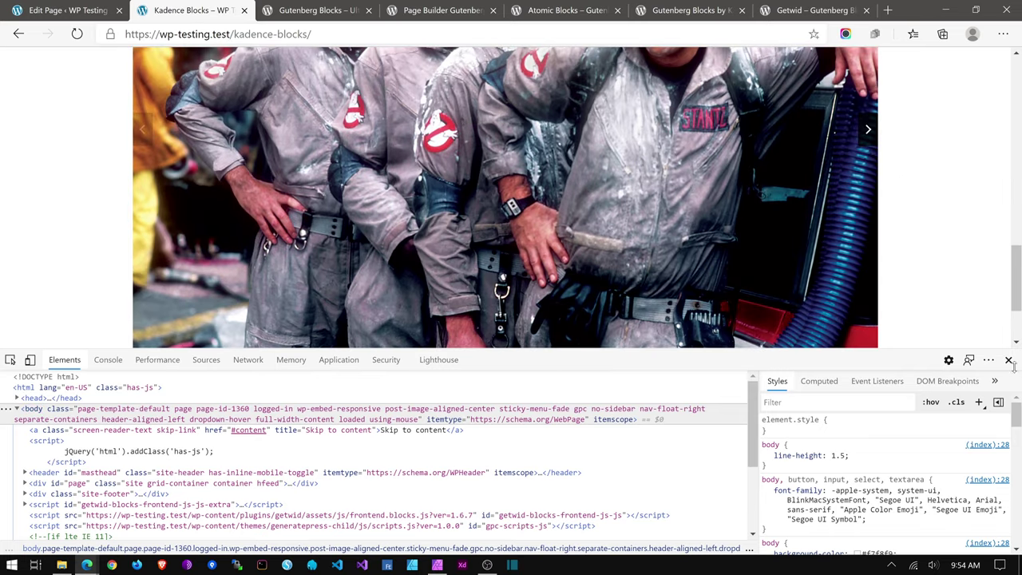
click(1009, 359)
scroll(290, 317, down, 2)
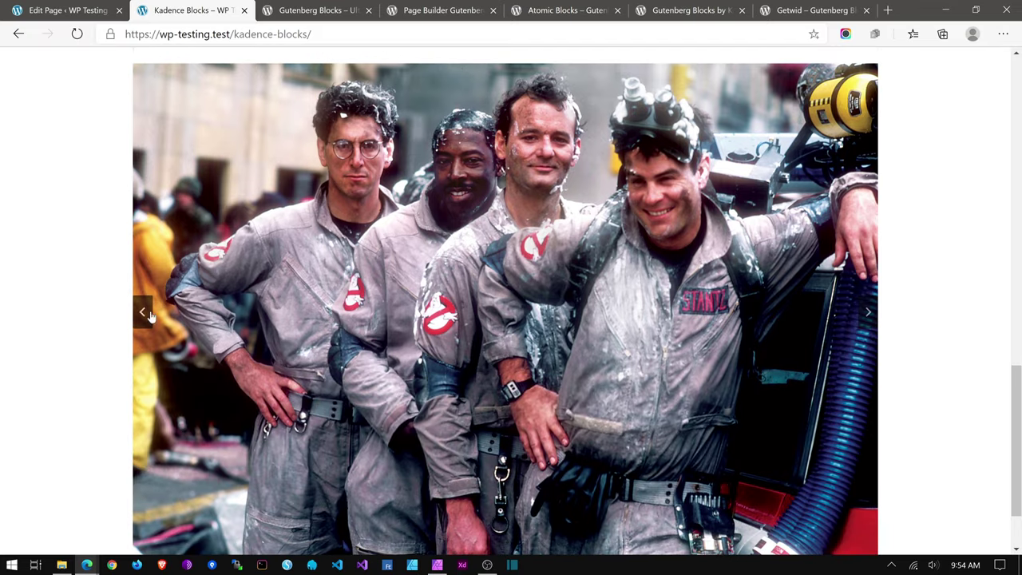
scroll(593, 324, down, 1)
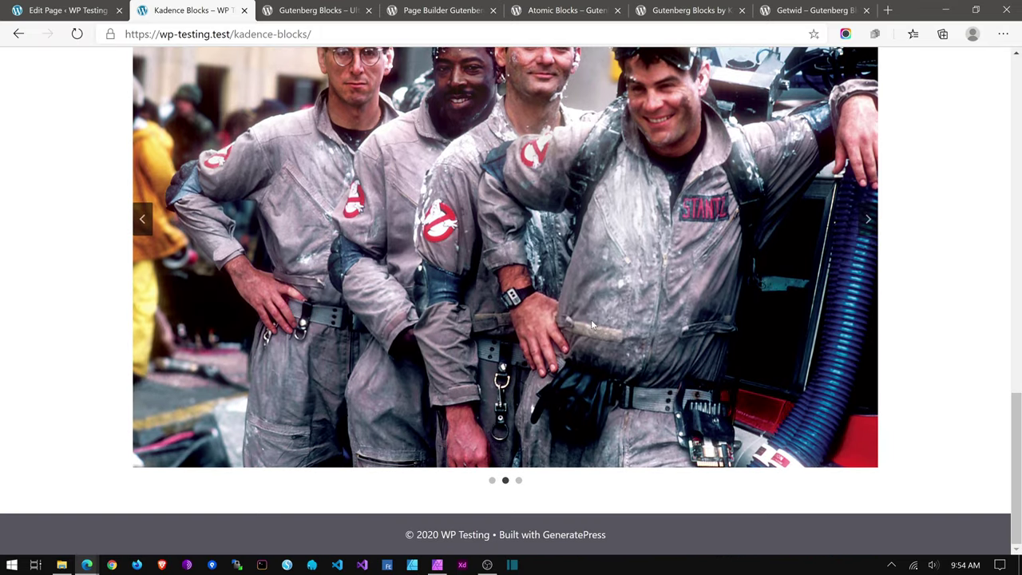
click(67, 10)
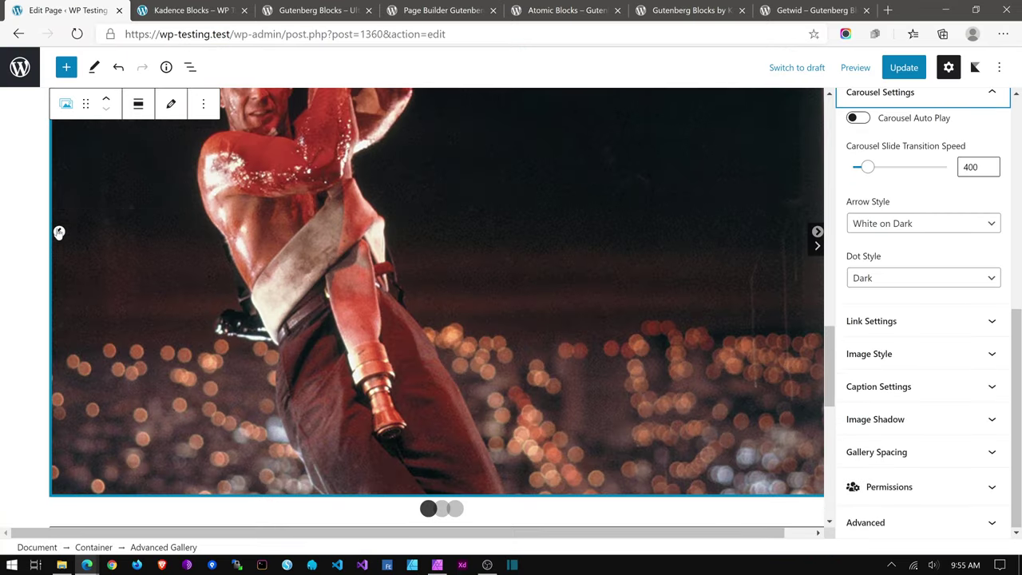
Step: Update the Kadence Blocks page and open the WordPress Pages list
scroll(549, 443, down, 1)
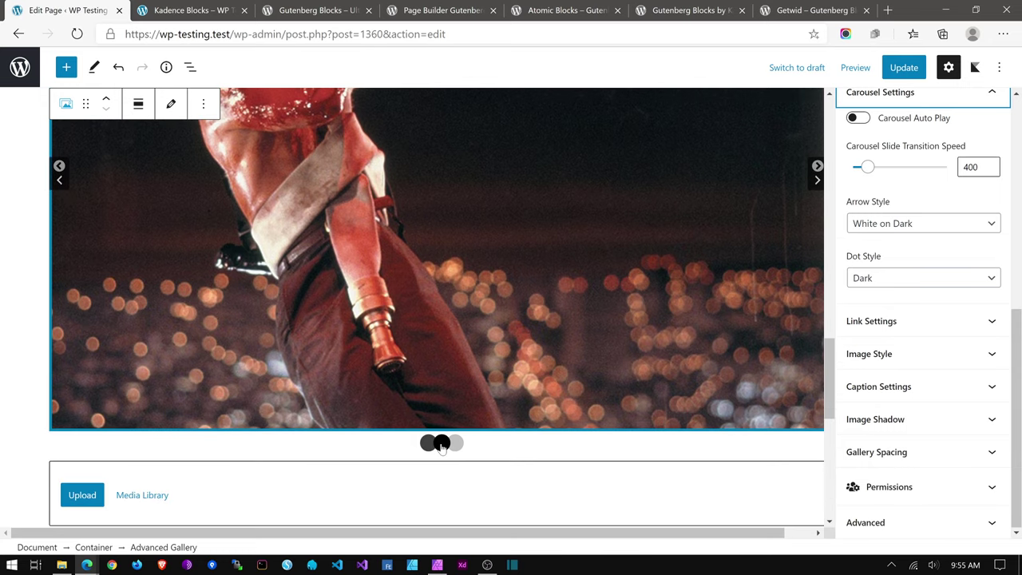
click(904, 67)
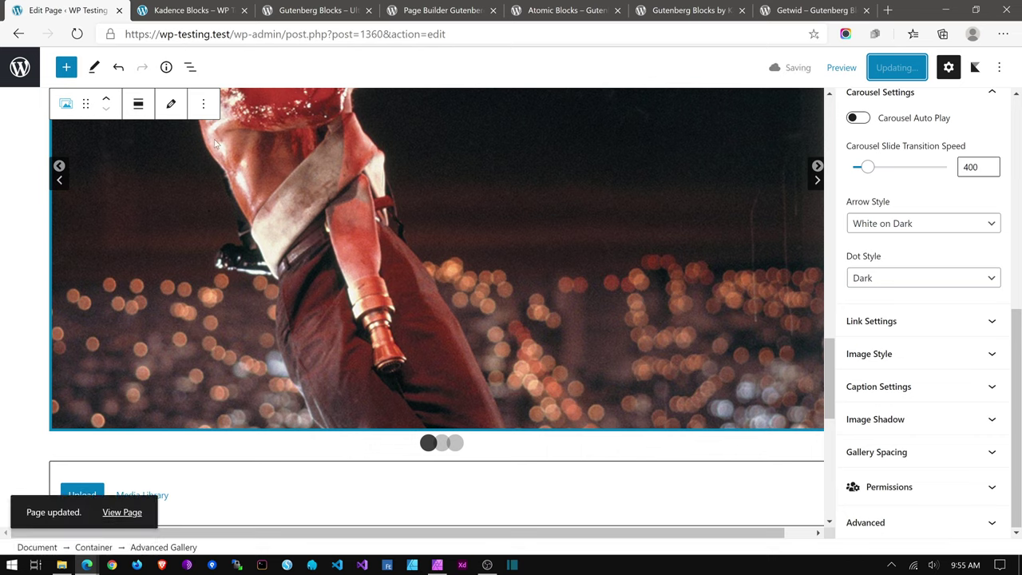
click(19, 67)
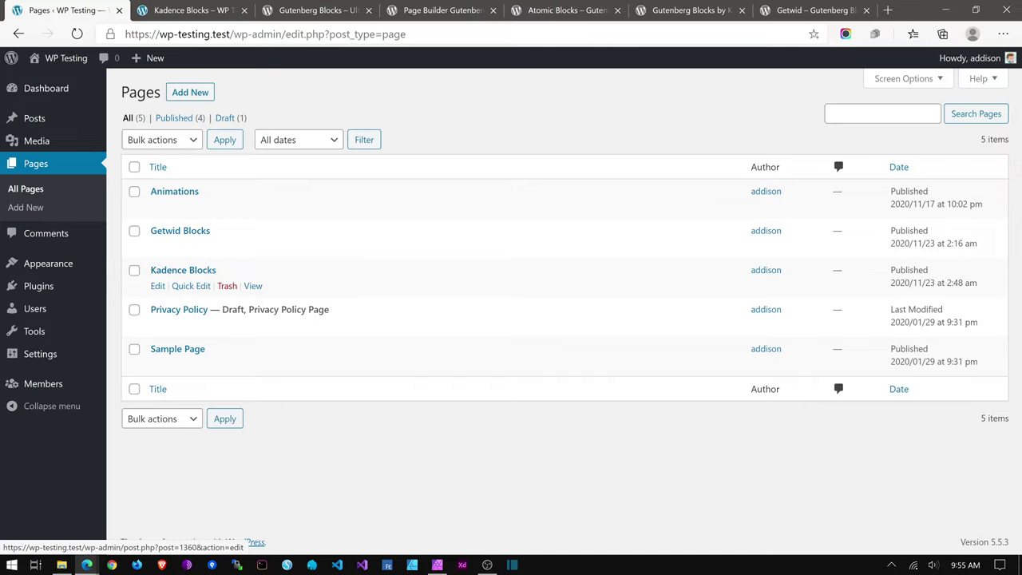
Step: Change the Getwid Blocks page's status to Draft with Quick Edit in the Pages list
click(158, 289)
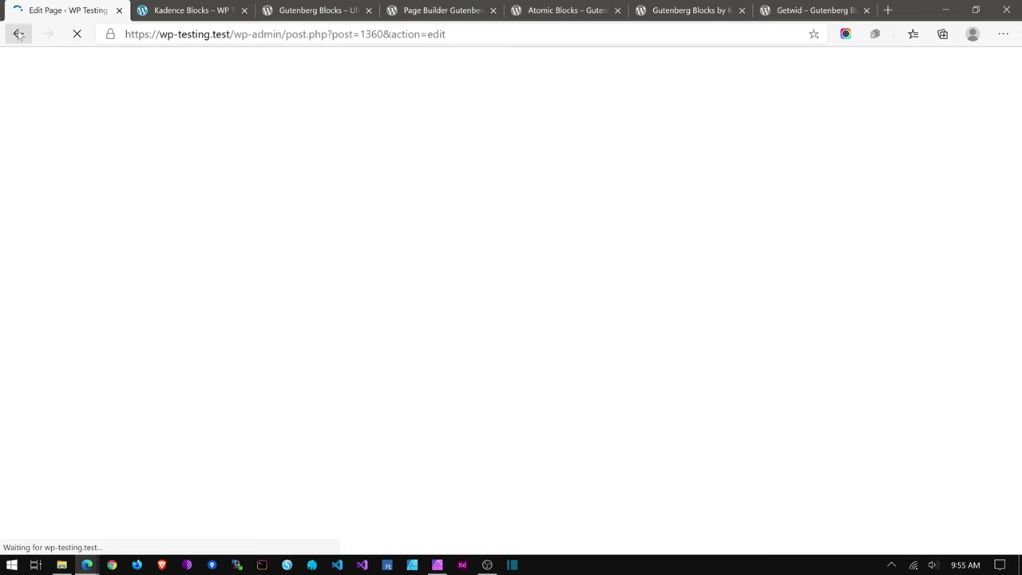
click(18, 34)
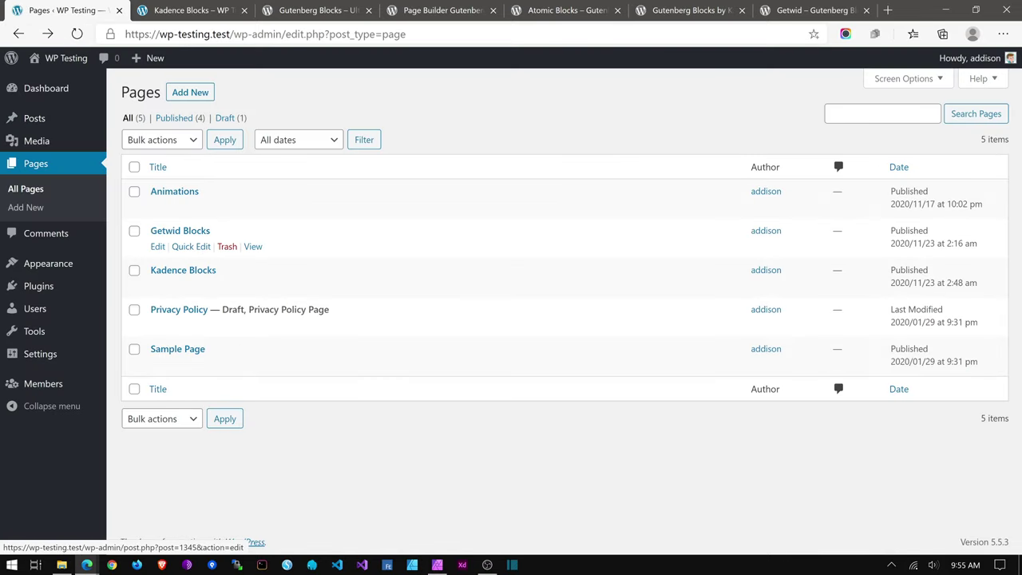
click(191, 246)
click(697, 319)
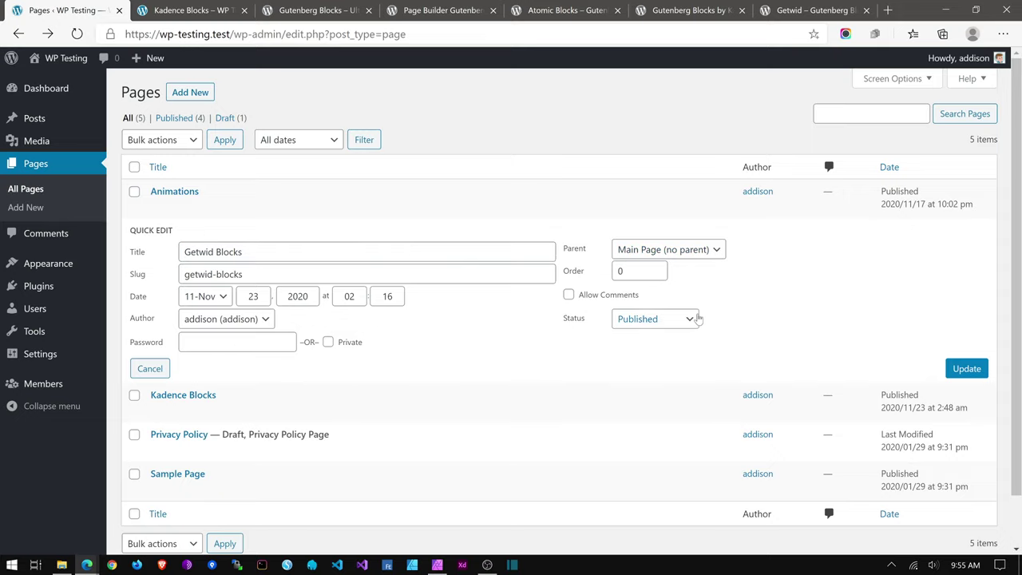
click(633, 384)
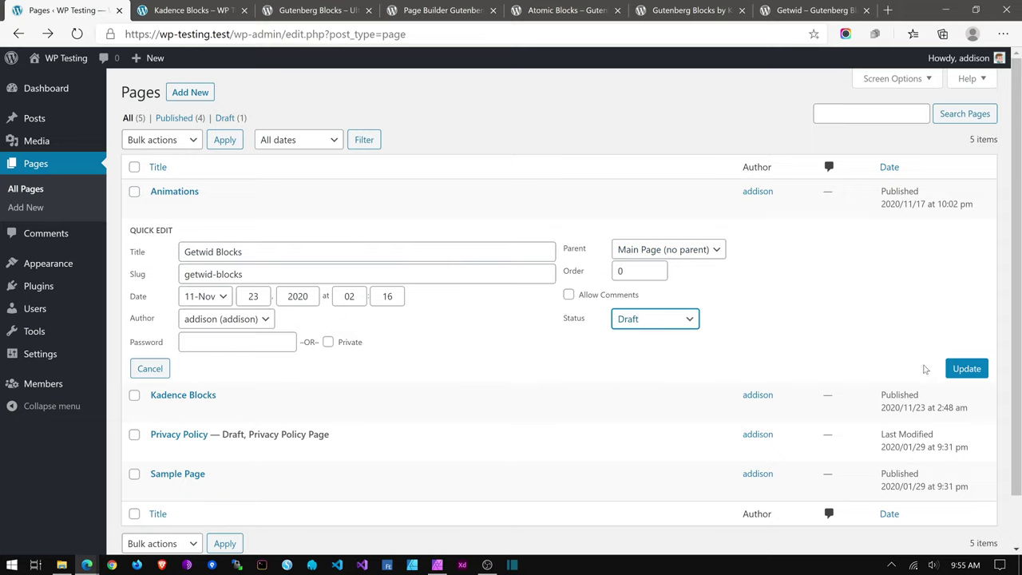
click(965, 369)
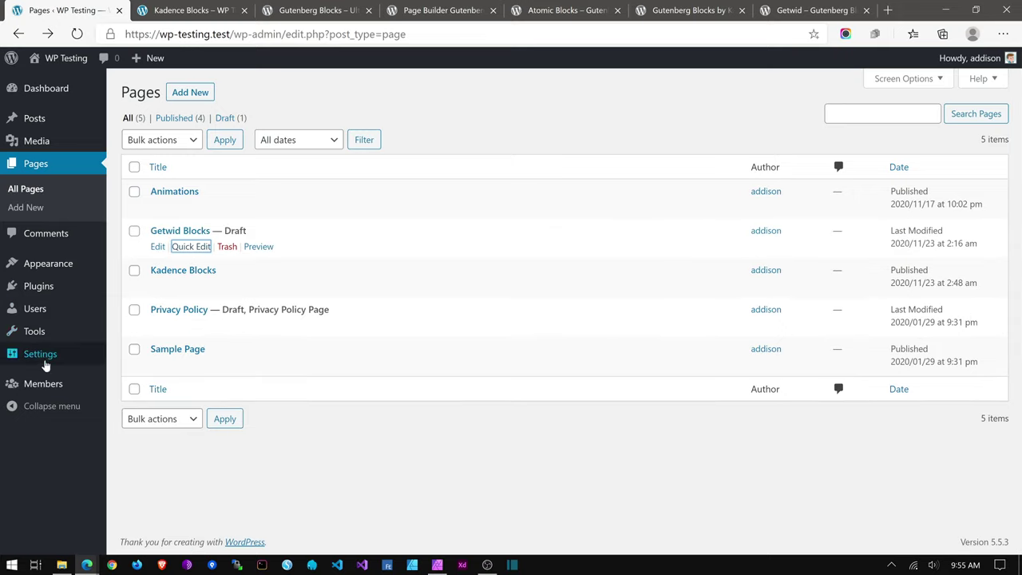
Step: Deactivate the Getwid plugin and return to the list of site pages
click(39, 287)
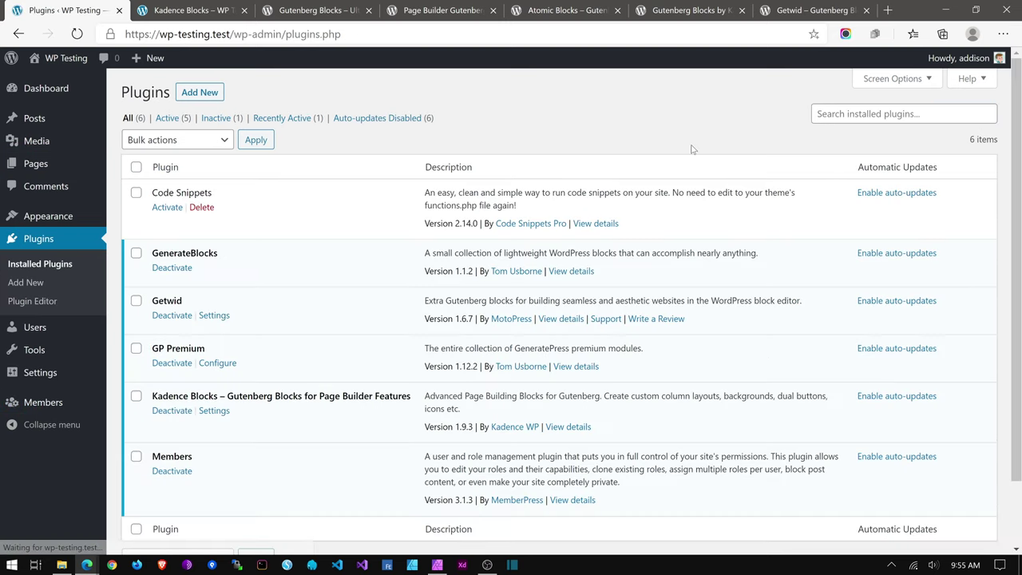
click(184, 317)
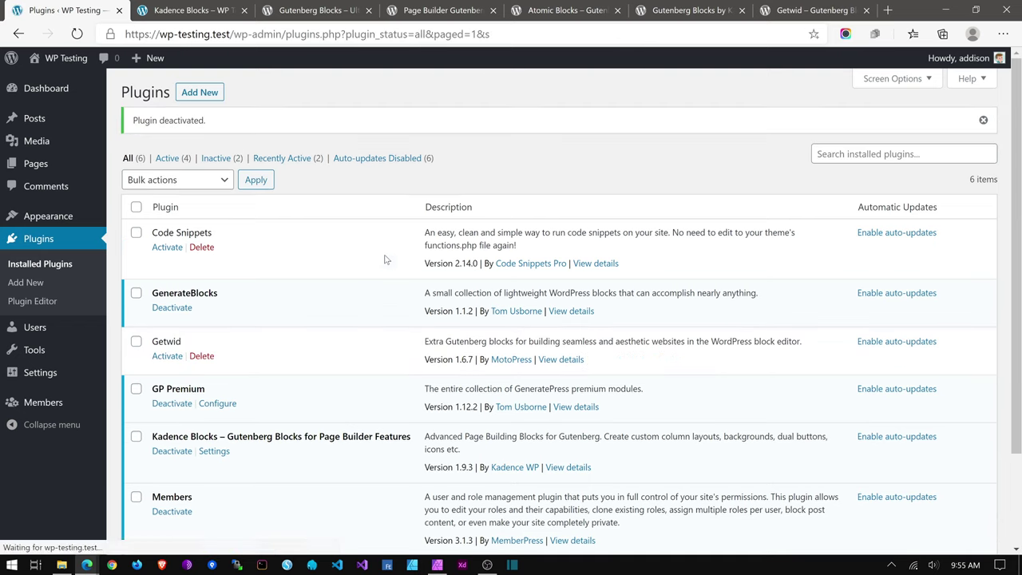
click(35, 162)
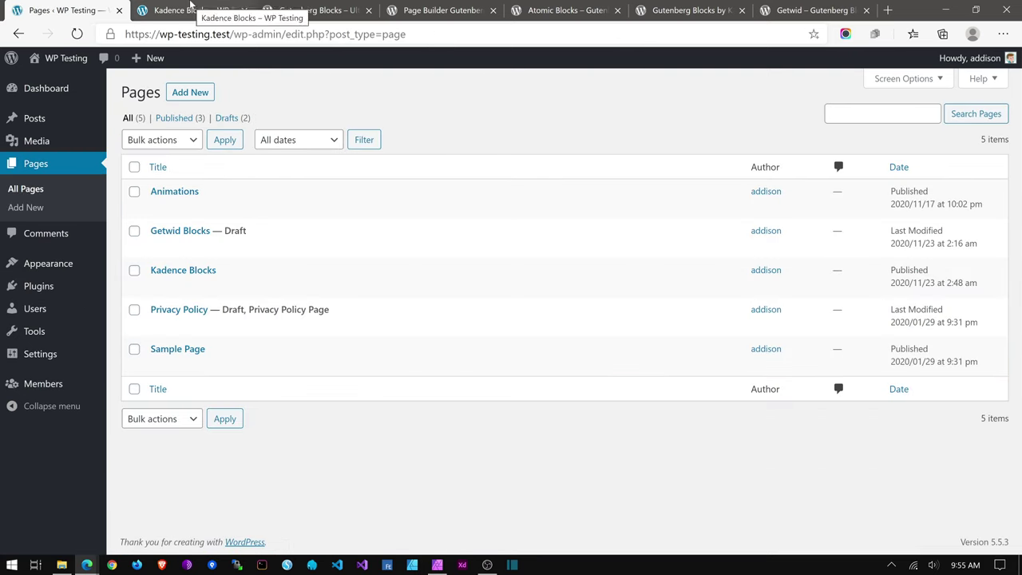
Step: Open the Kadence Blocks page in the editor, scroll to the carousel, and update the page
click(179, 272)
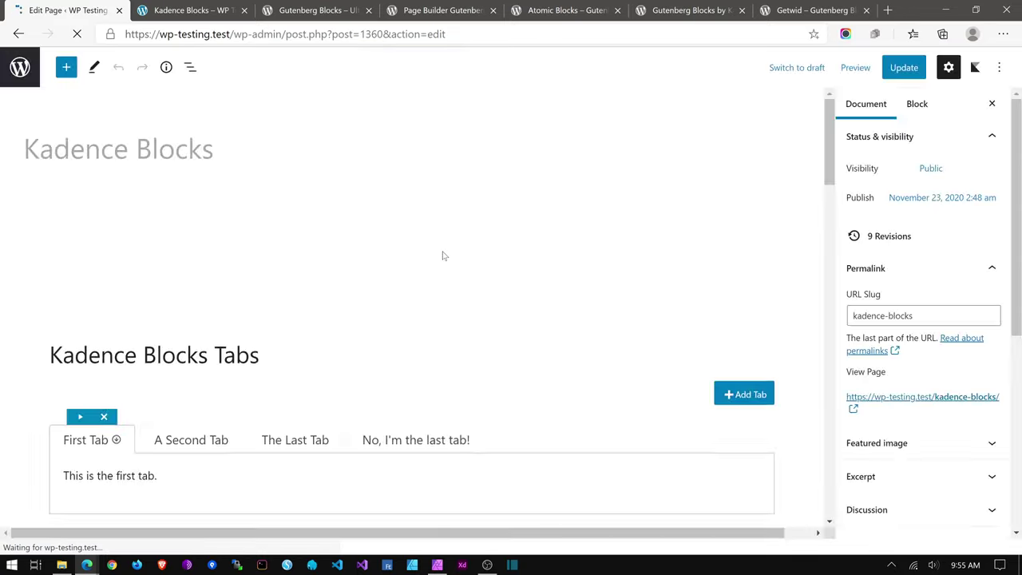
scroll(443, 256, down, 2)
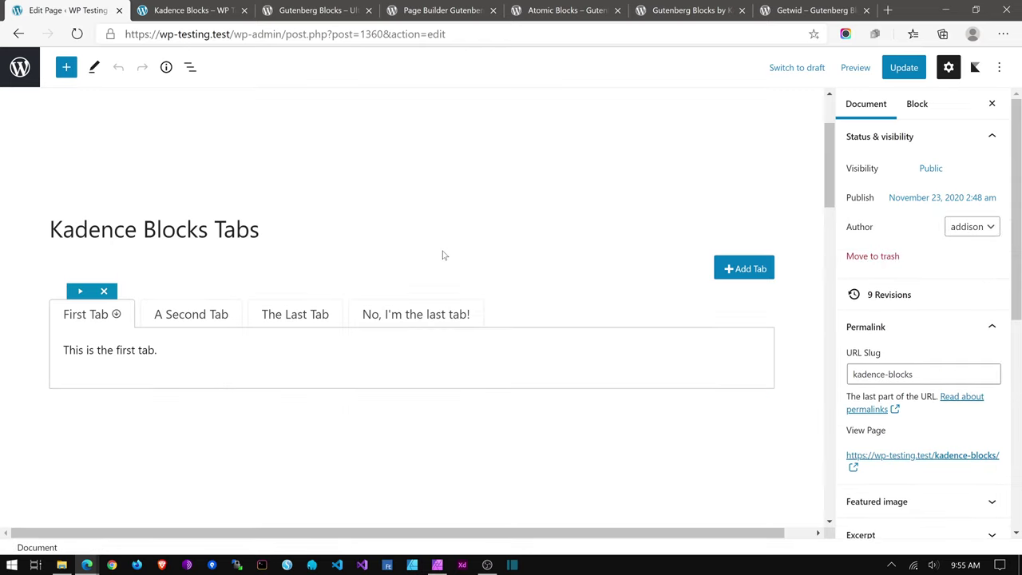
scroll(444, 254, down, 9)
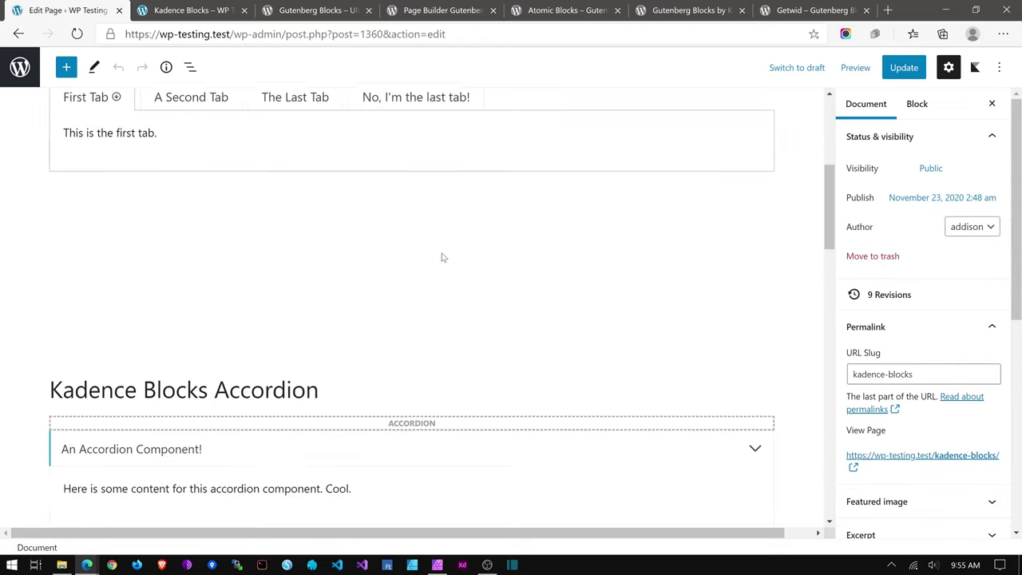
scroll(438, 257, down, 6)
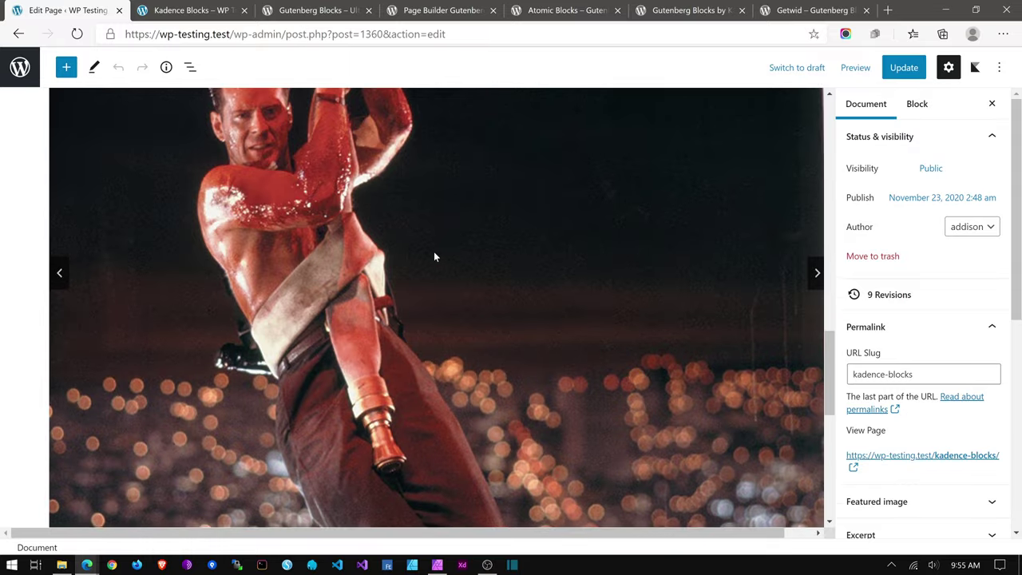
scroll(607, 365, up, 1)
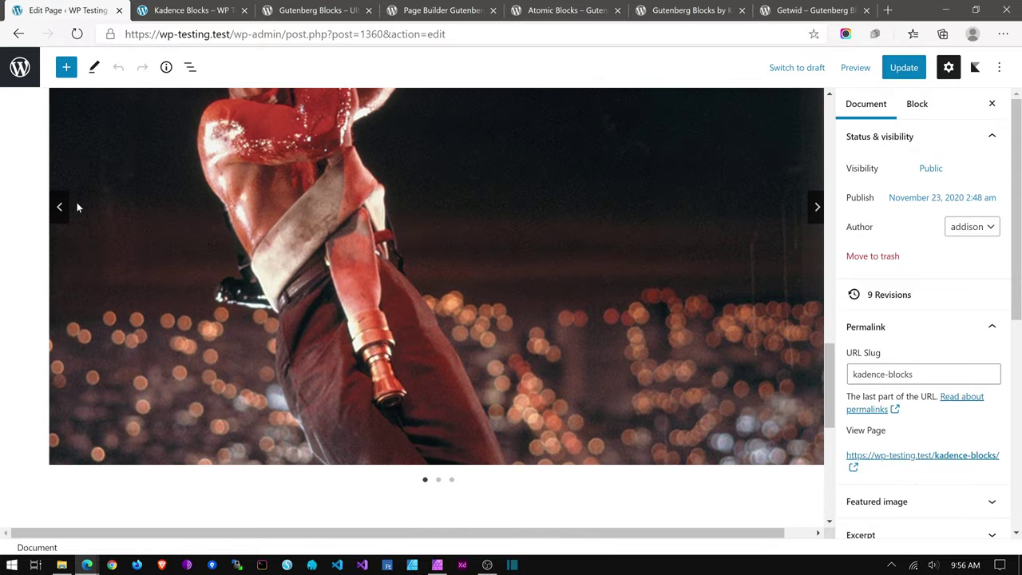
click(904, 67)
Step: Reload the live Kadence Blocks page and search its HTML source for 'fontawesome'
click(191, 11)
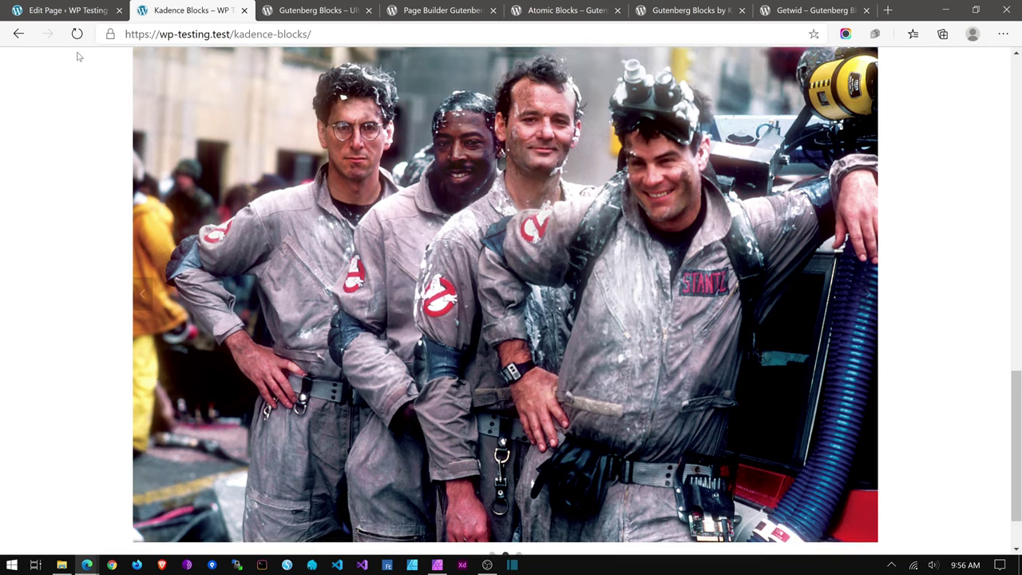
click(76, 34)
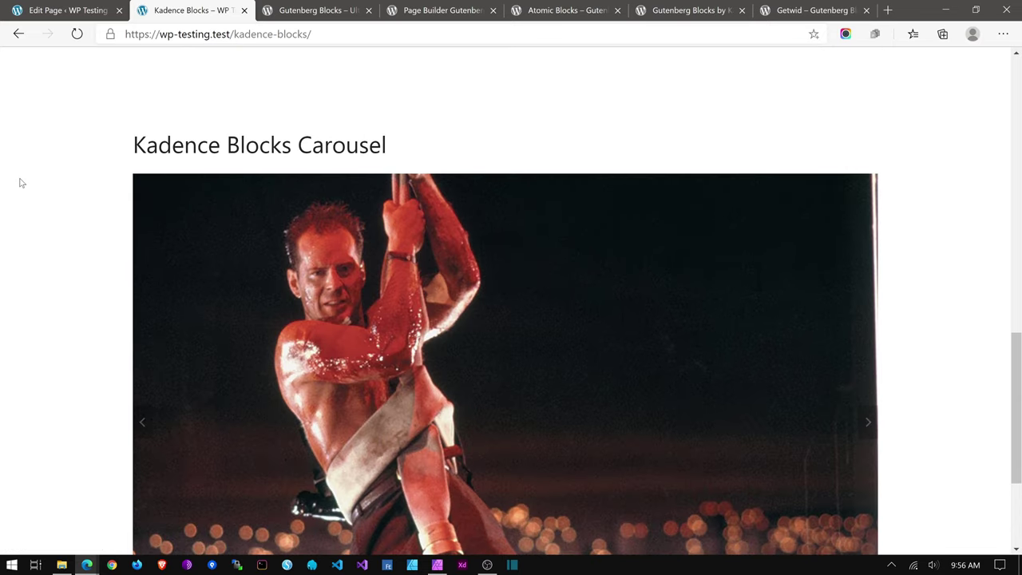
key(ctrl+u)
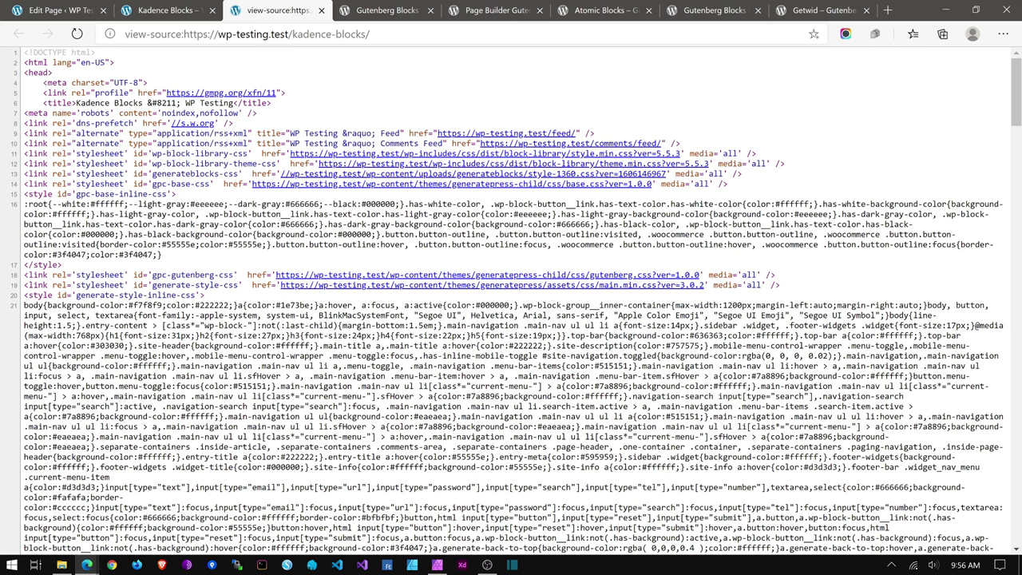
key(ctrl+f)
text(fonta)
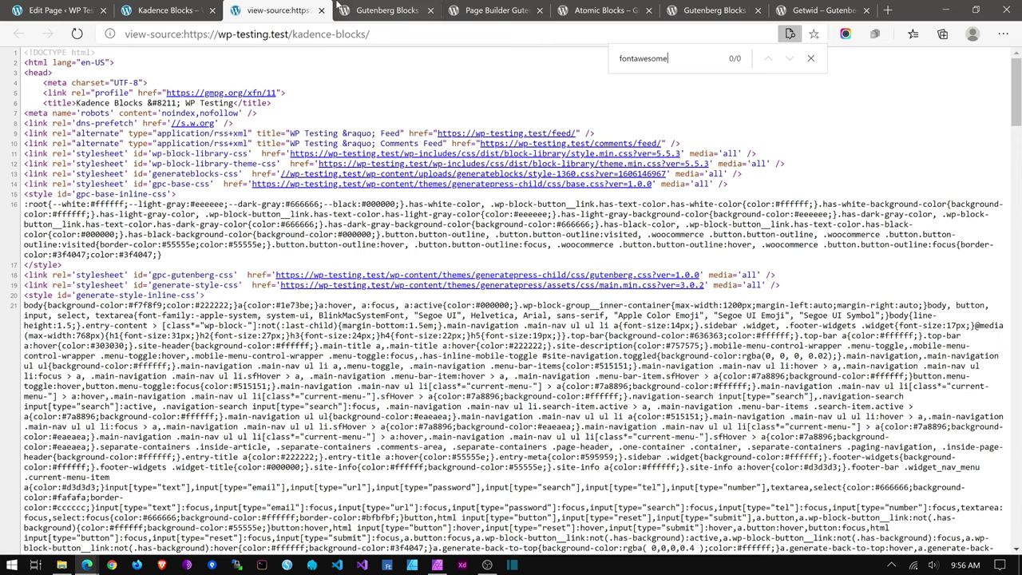
text(wesome)
click(810, 58)
Step: Inspect the tabs.style.build.css stylesheet, then close it and the source view
scroll(741, 145, down, 3)
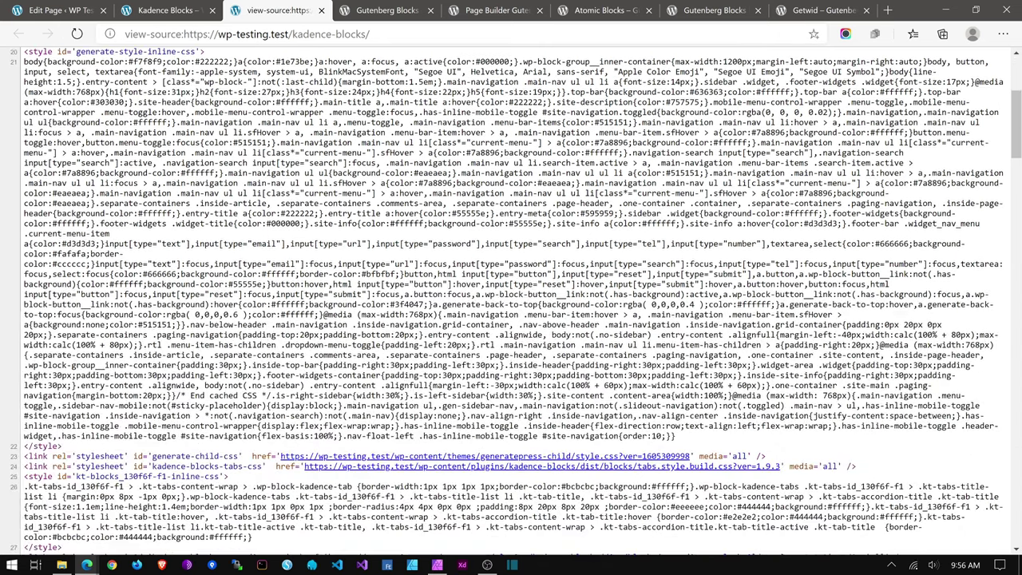
scroll(511, 301, down, 2)
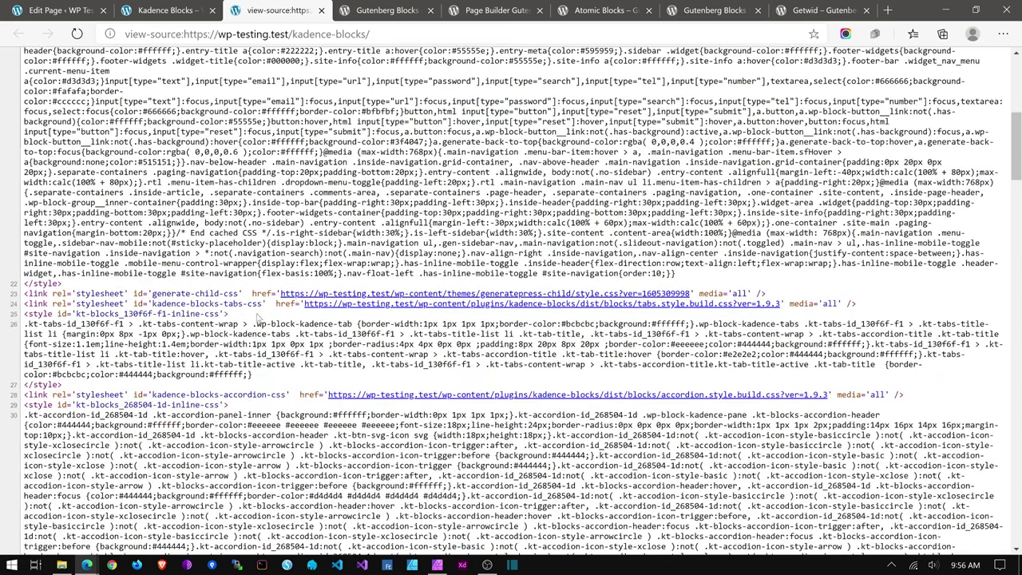
click(382, 307)
scroll(511, 301, down, 3)
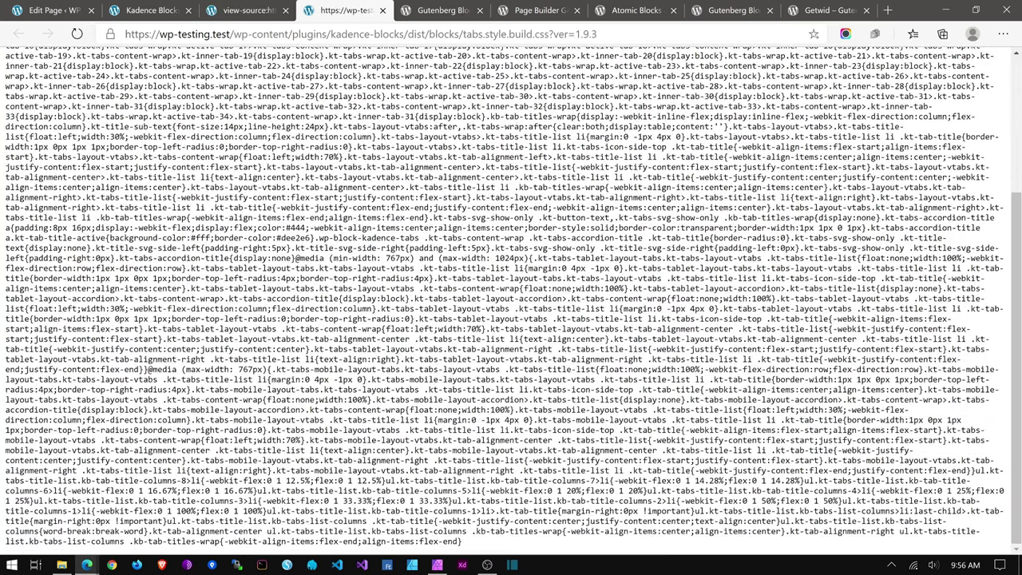
click(383, 10)
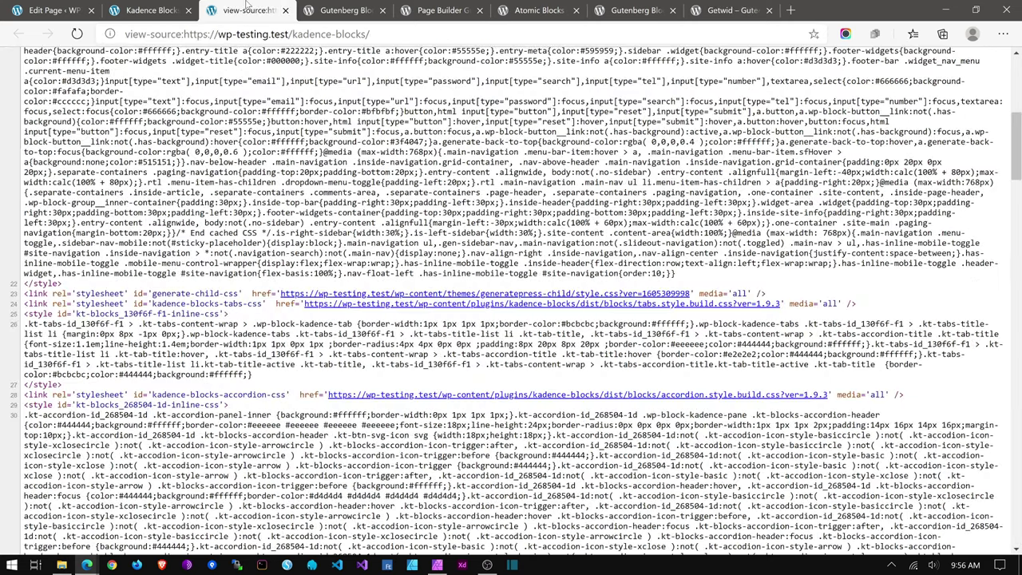
click(285, 10)
click(183, 10)
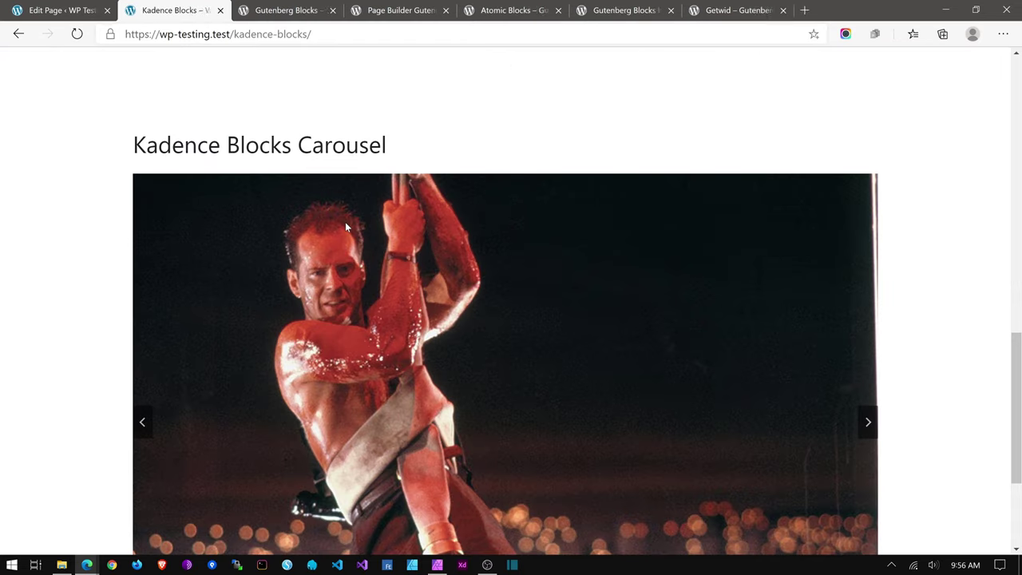
scroll(345, 222, down, 1)
scroll(299, 280, up, 1)
scroll(299, 279, up, 10)
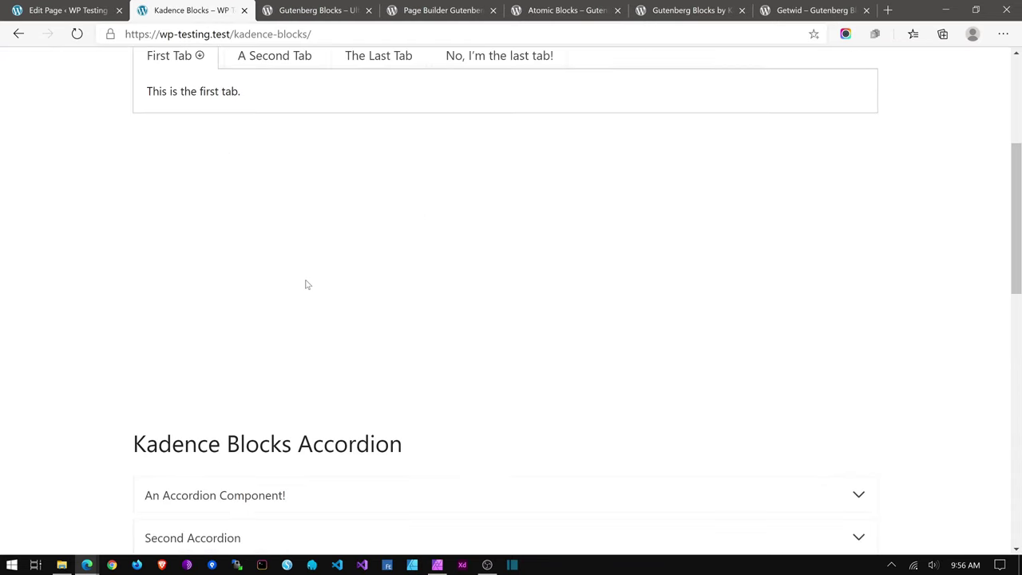
right_click(203, 346)
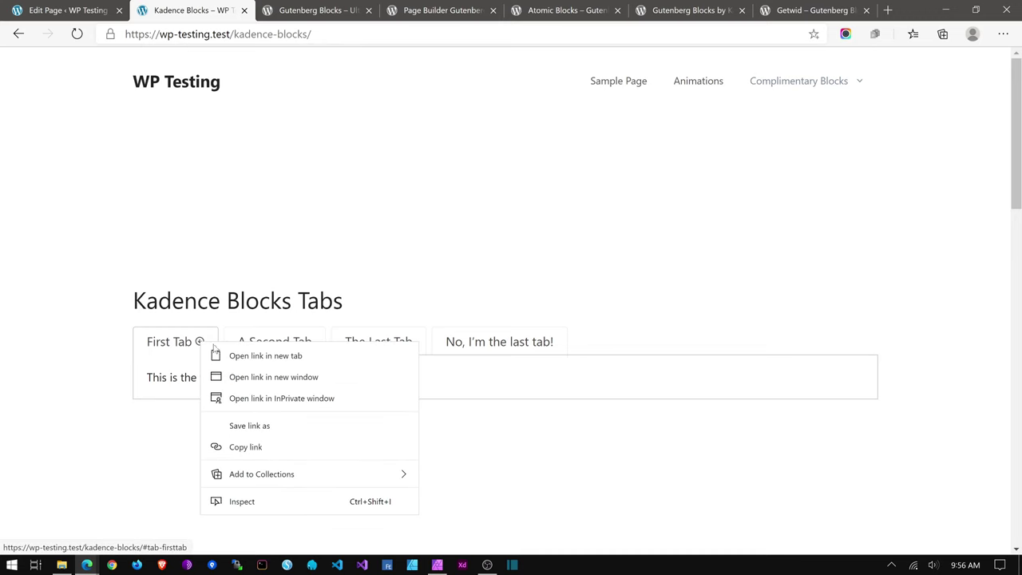
click(270, 500)
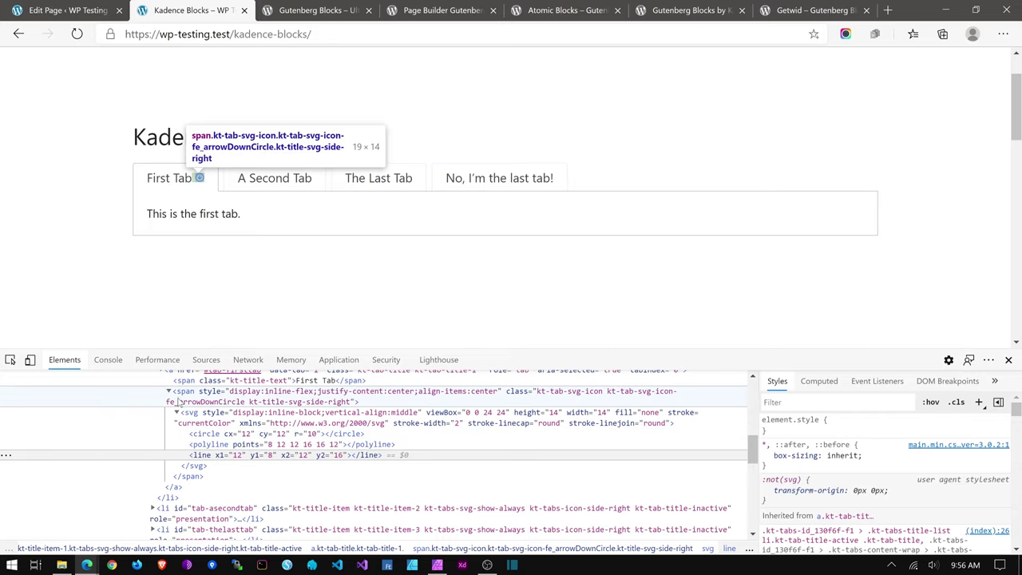
click(1008, 361)
Step: Return to the Kadence Blocks editor, scroll to the top, and exit to the Pages list
click(104, 10)
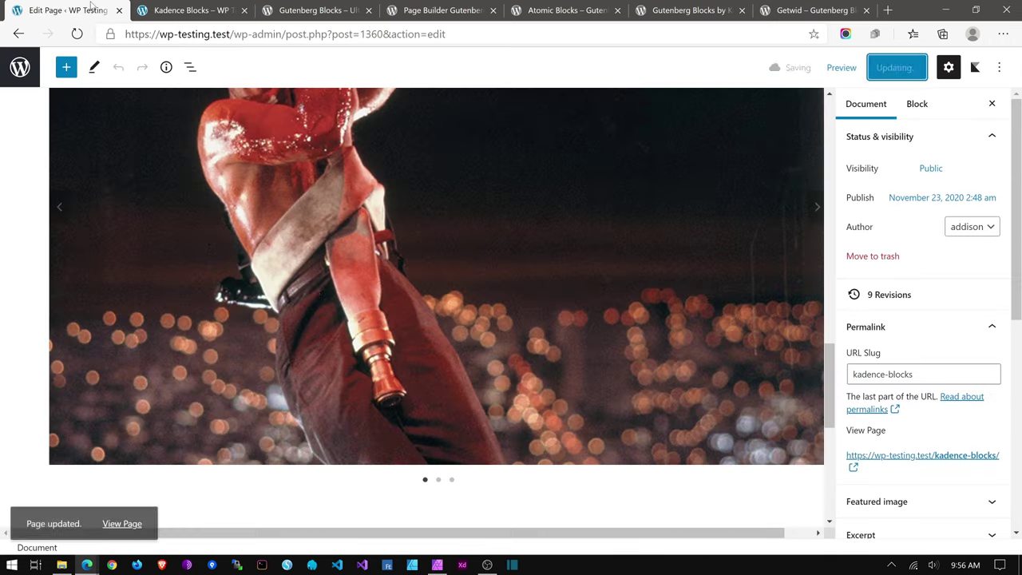
scroll(703, 226, up, 1)
scroll(703, 227, up, 15)
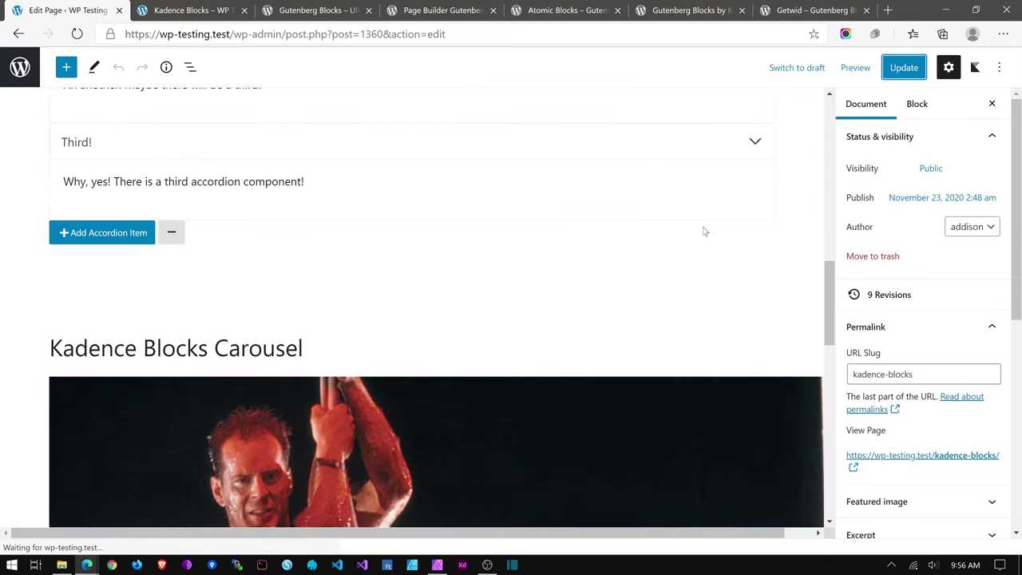
scroll(701, 231, up, 2)
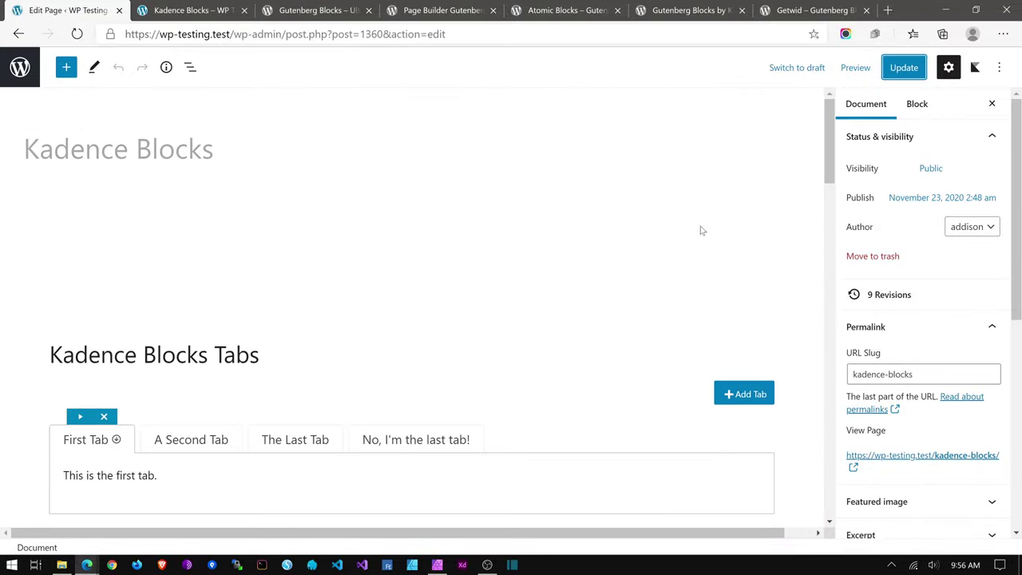
click(20, 67)
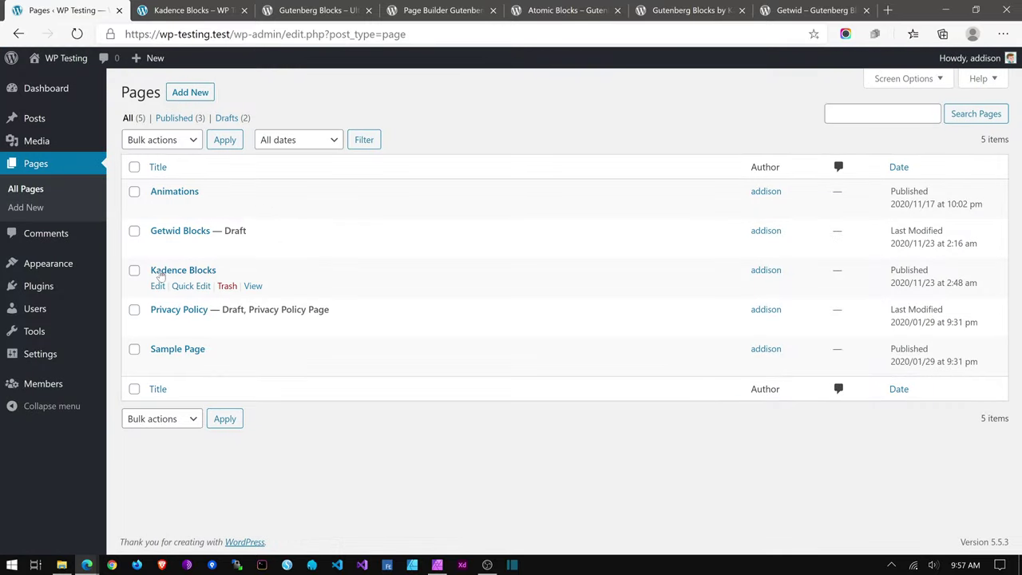
Step: Reopen the Kadence Blocks page and bring up the block appender in the empty container below the tabs
click(164, 271)
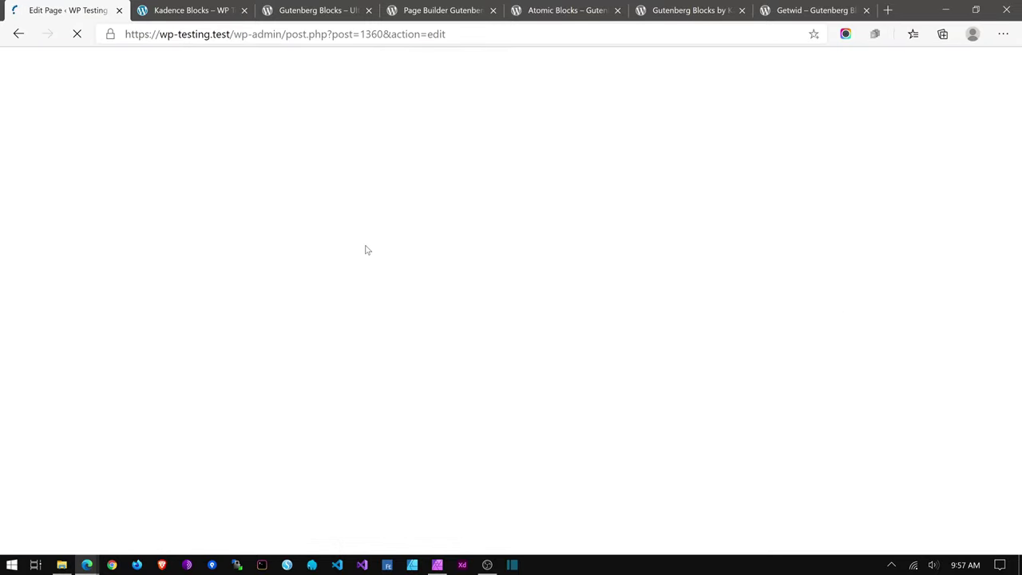
scroll(369, 238, down, 4)
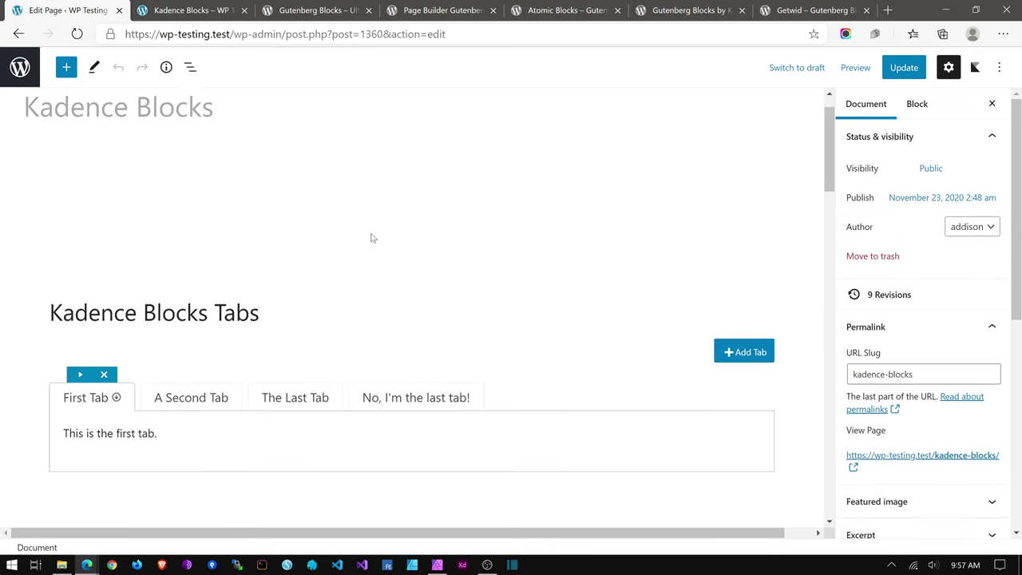
click(363, 240)
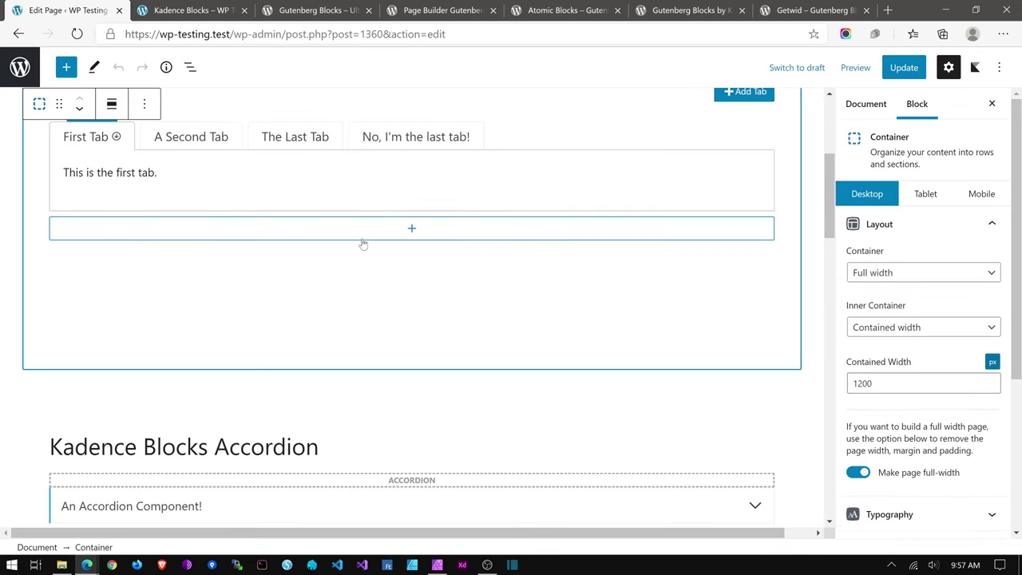
click(396, 238)
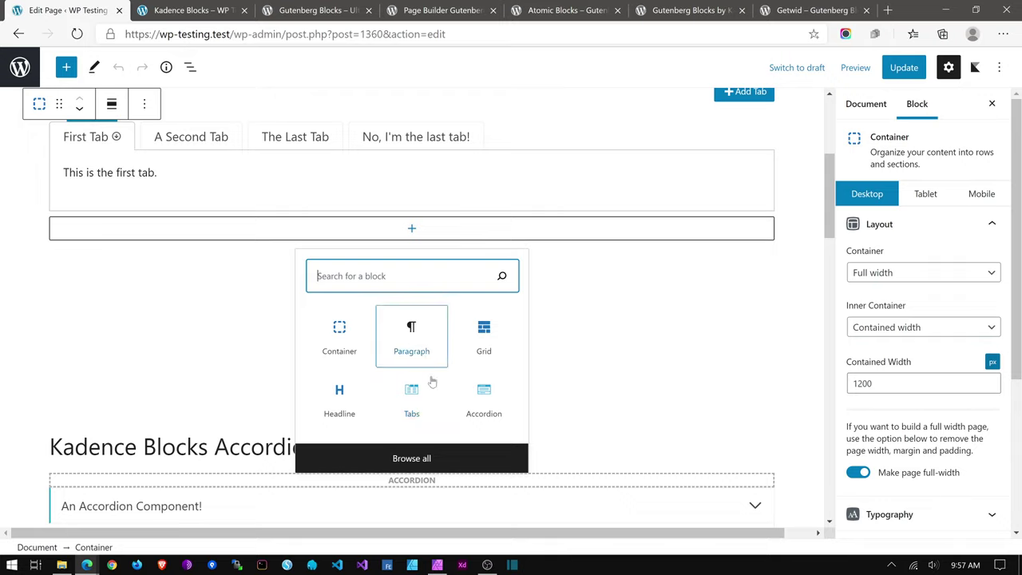
Step: Insert a Kadence Tabs block from the full block library
click(402, 457)
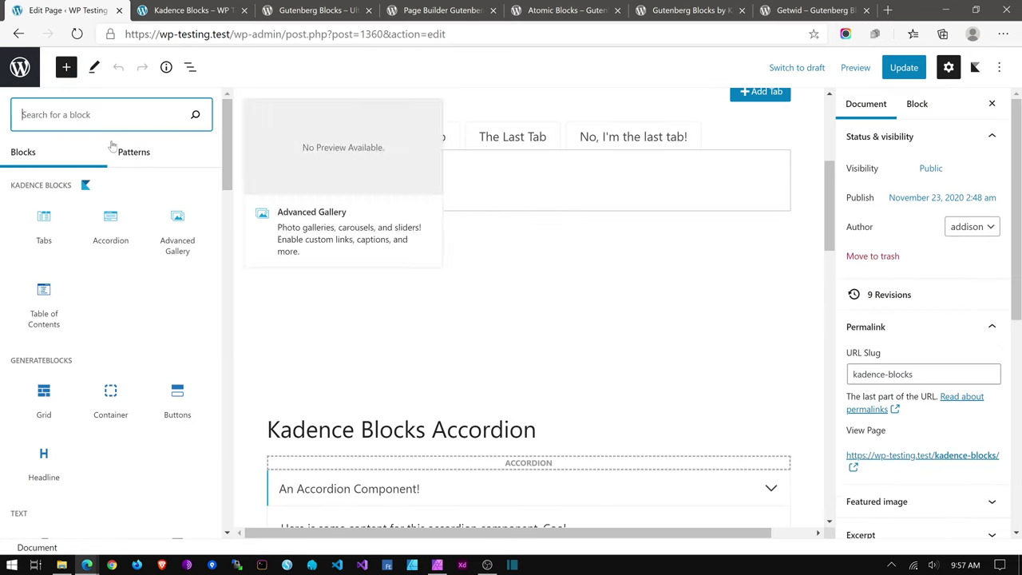
scroll(112, 239, down, 5)
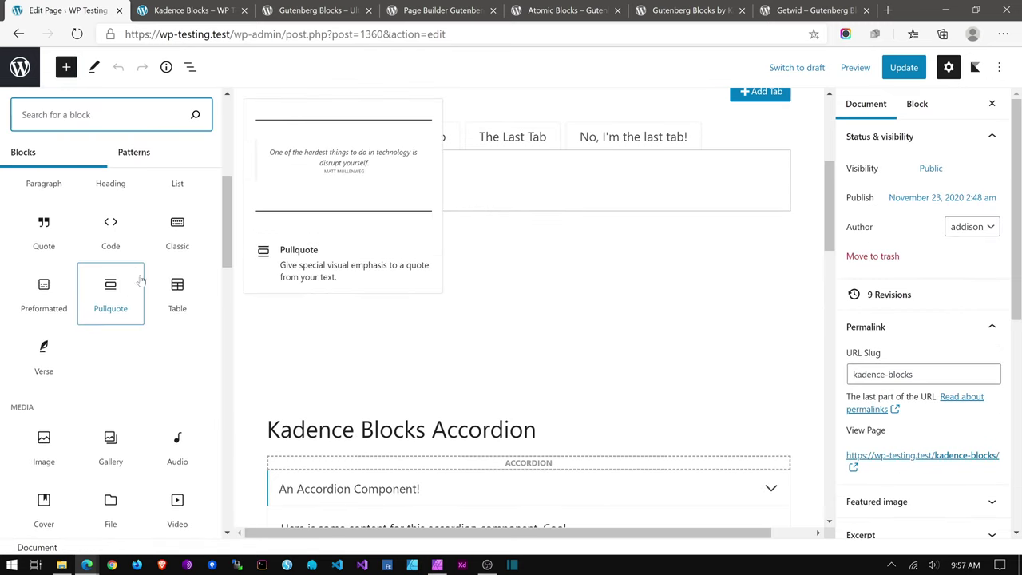
scroll(141, 287, down, 2)
scroll(143, 291, up, 7)
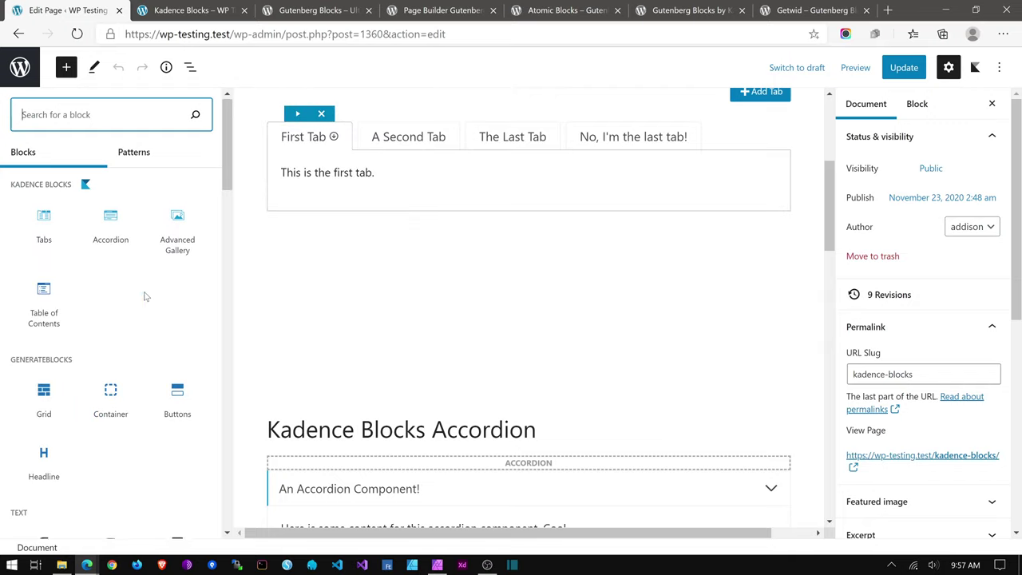
click(50, 227)
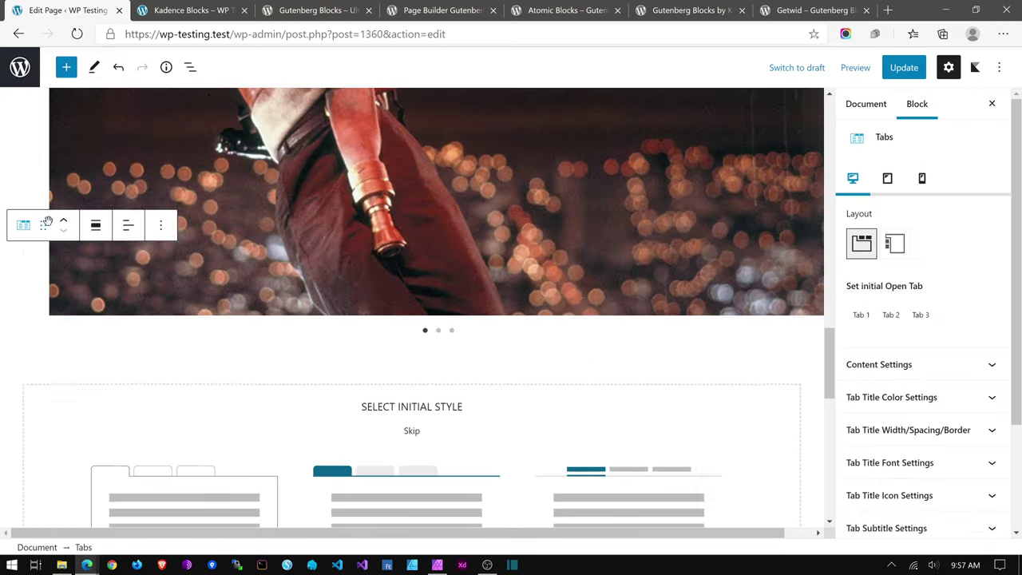
Step: Pick an initial style so the Tabs block gets Tab 1, Tab 2 and Tab 3
scroll(160, 320, down, 3)
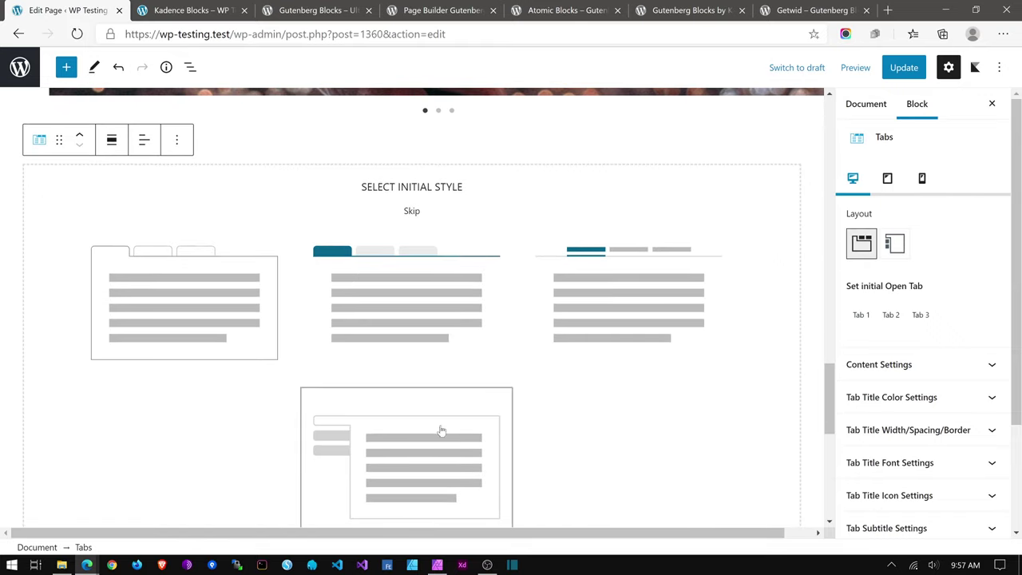
scroll(564, 307, down, 2)
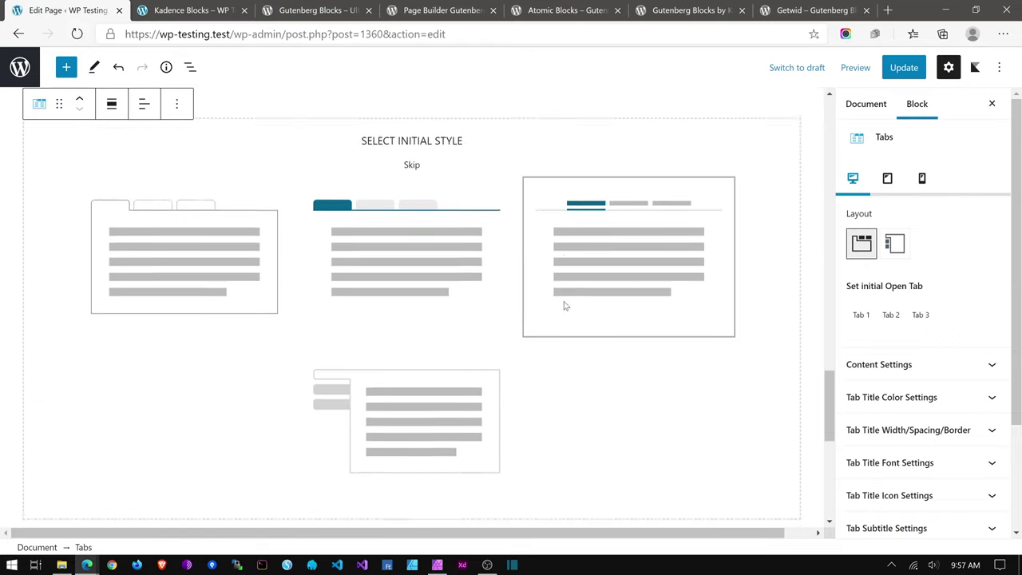
scroll(412, 310, up, 2)
scroll(412, 310, down, 2)
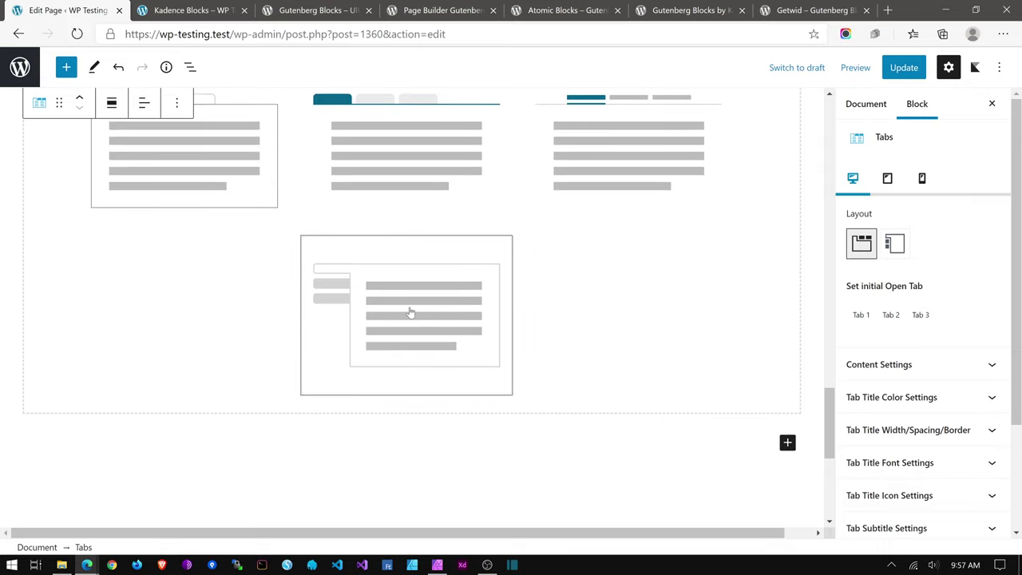
click(595, 184)
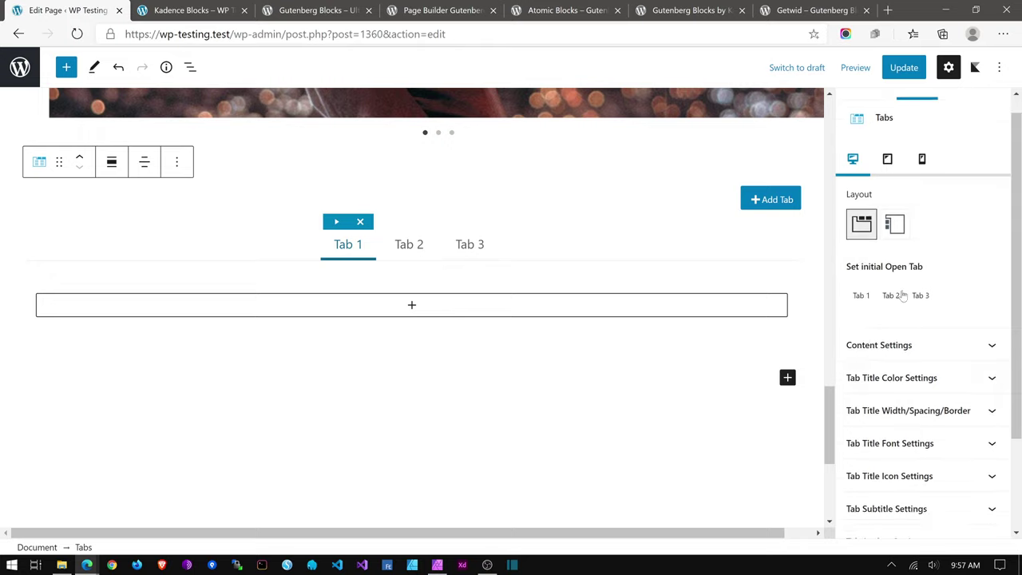
scroll(879, 327, down, 3)
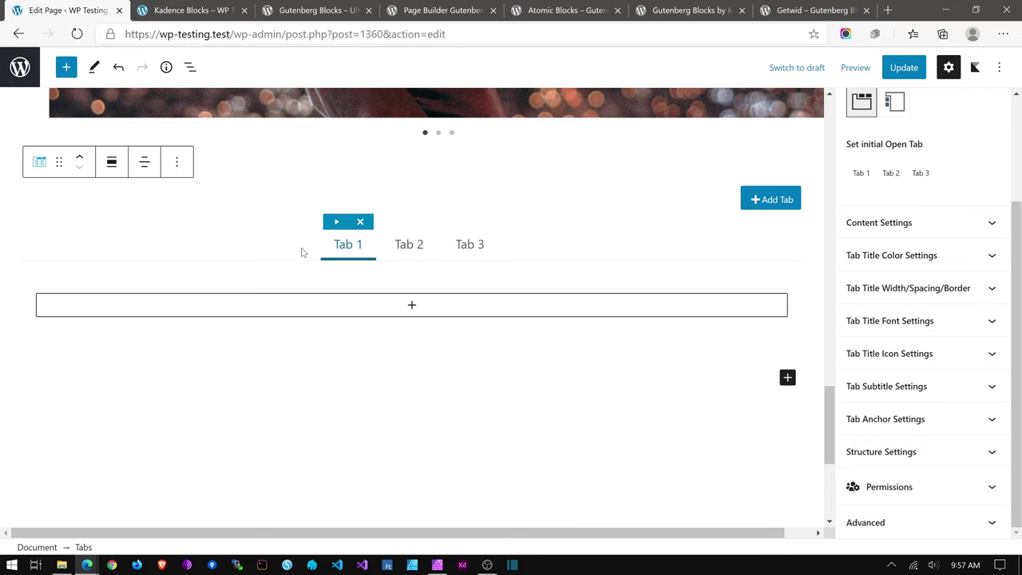
click(179, 165)
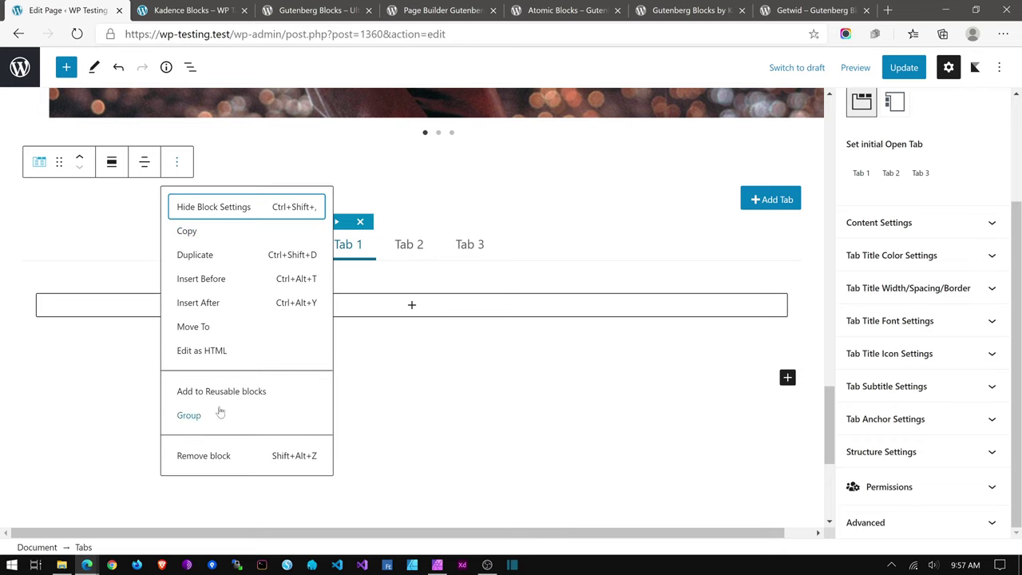
Step: Remove the new Tabs block, save the page with Ctrl+S, and exit to the Pages list
click(204, 455)
scroll(406, 256, up, 1)
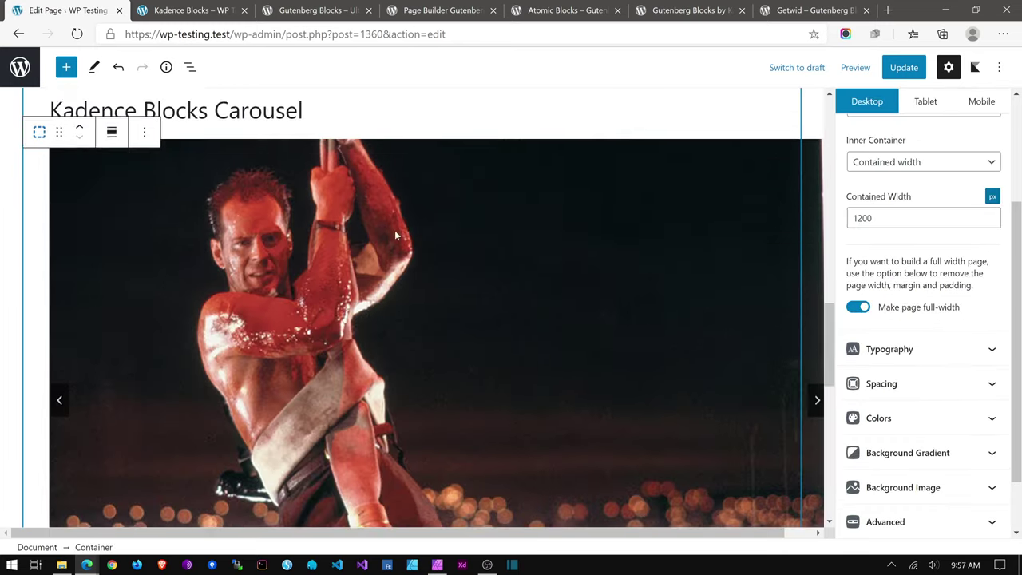
scroll(398, 231, up, 15)
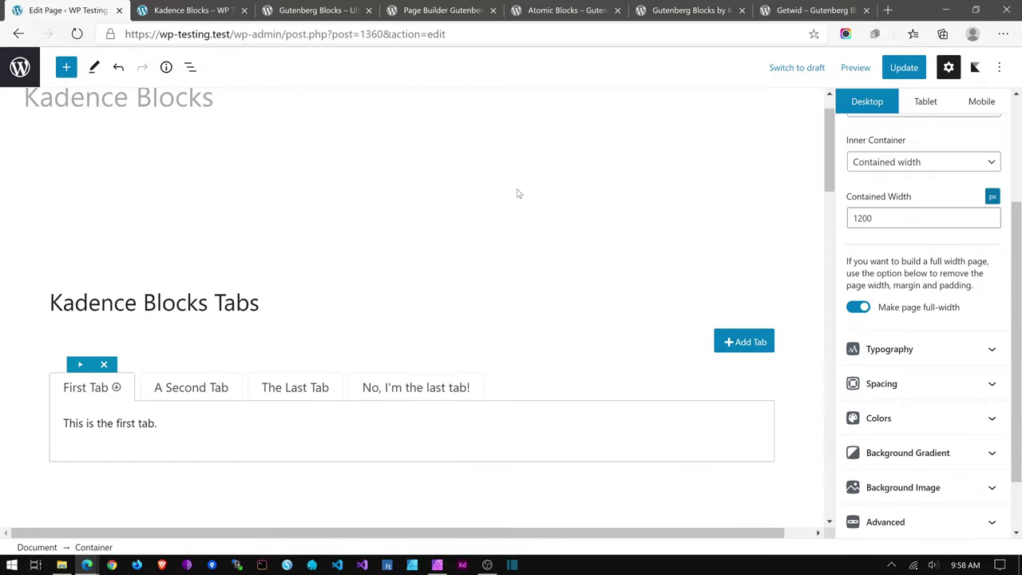
key(ctrl+s)
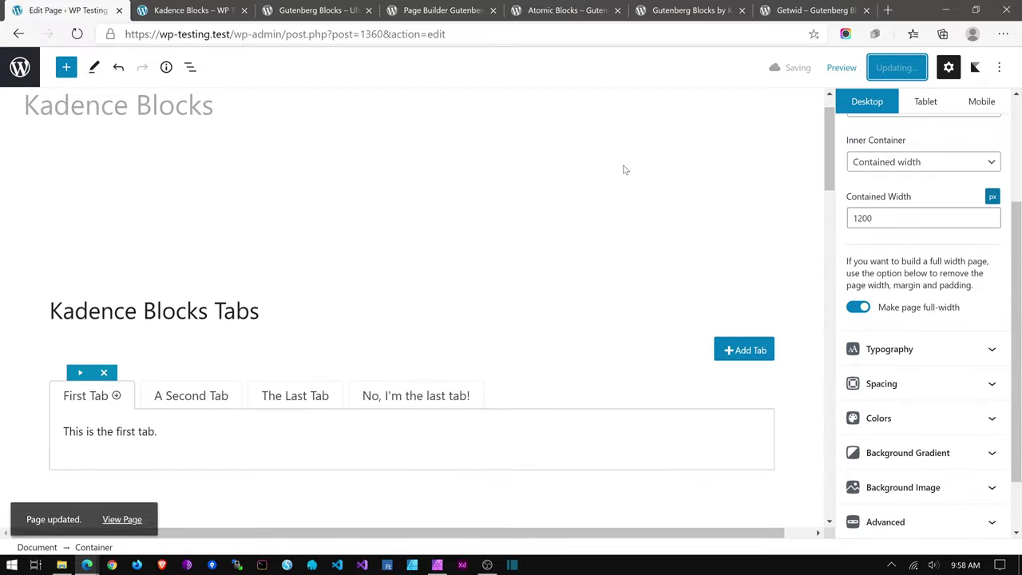
click(20, 67)
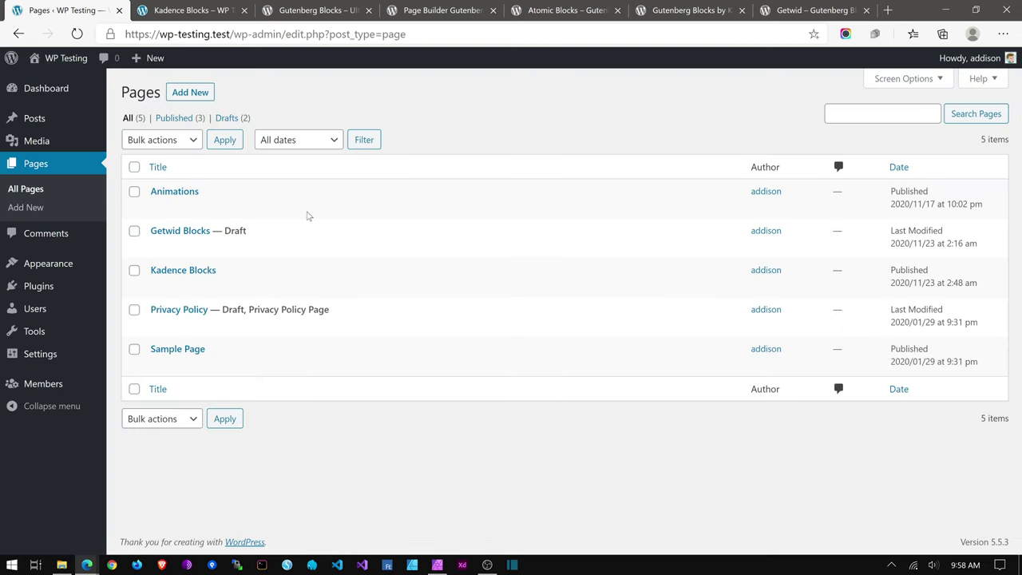
Step: Open Settings > Kadence Blocks and look through its block cards
mouse_move(58, 336)
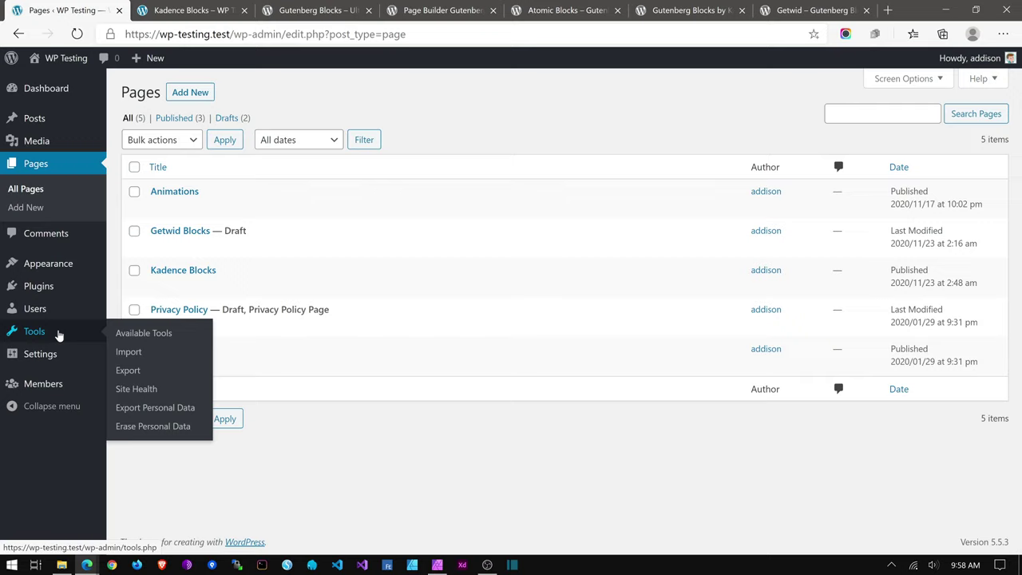
mouse_move(51, 354)
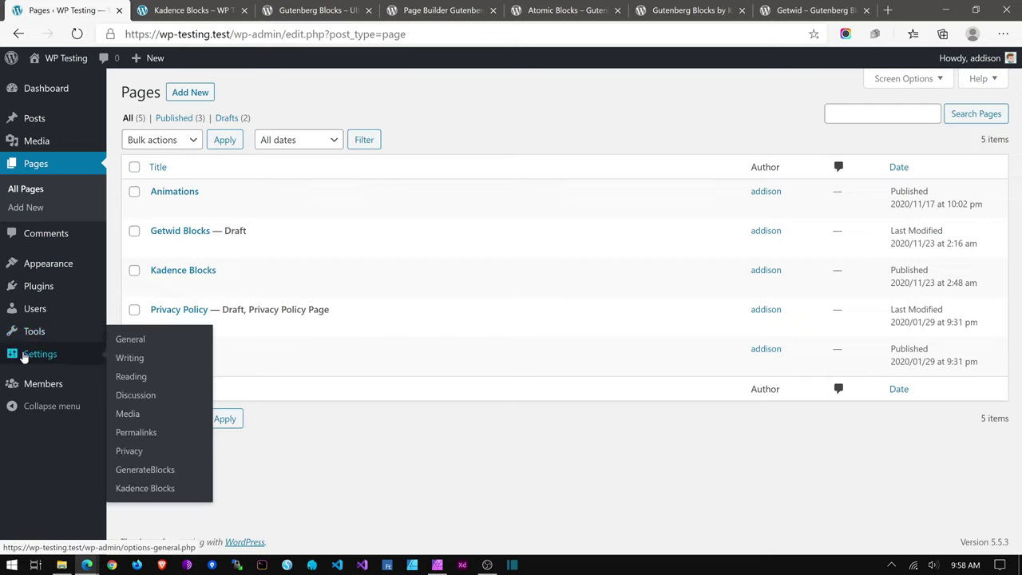
click(142, 488)
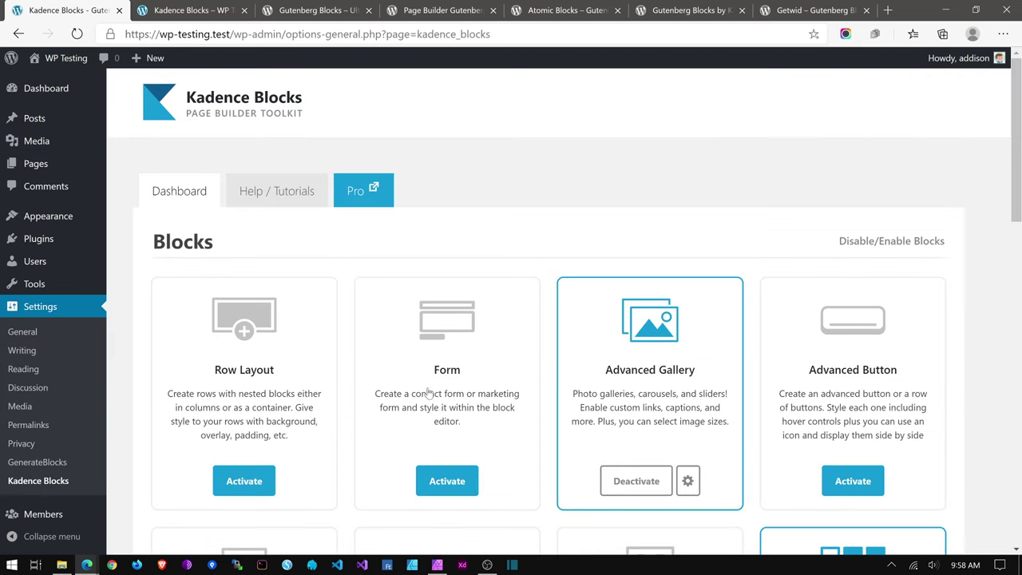
scroll(360, 158, down, 2)
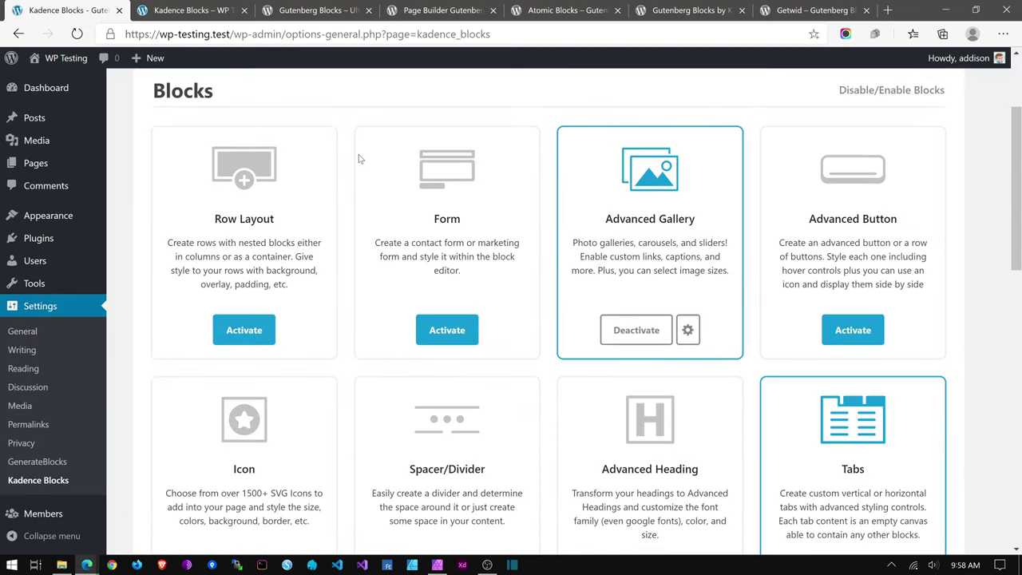
scroll(381, 222, up, 1)
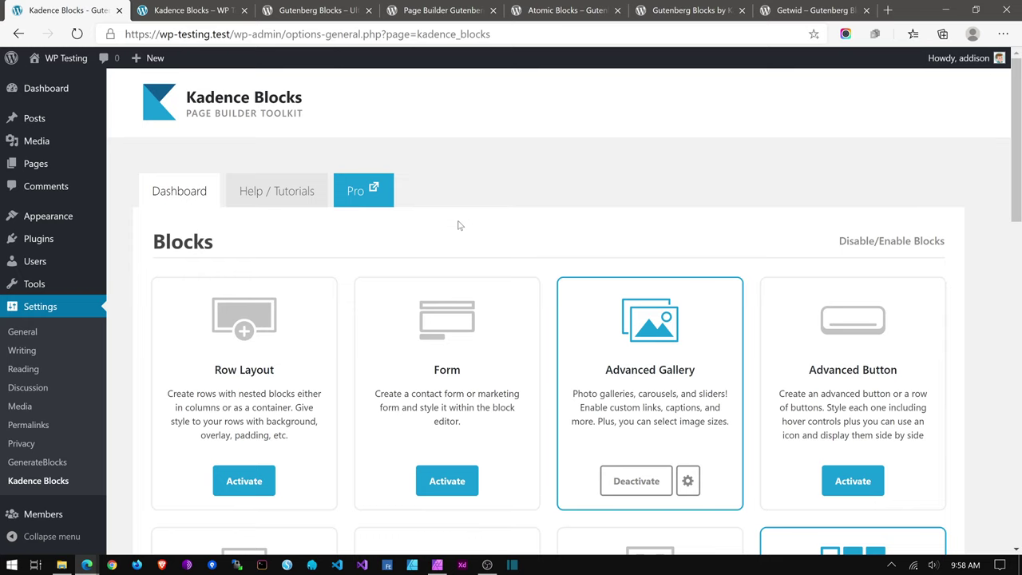
Step: Review the block cards and Editor Max Widths, then open the Accordion card's gear configuration
scroll(459, 225, down, 5)
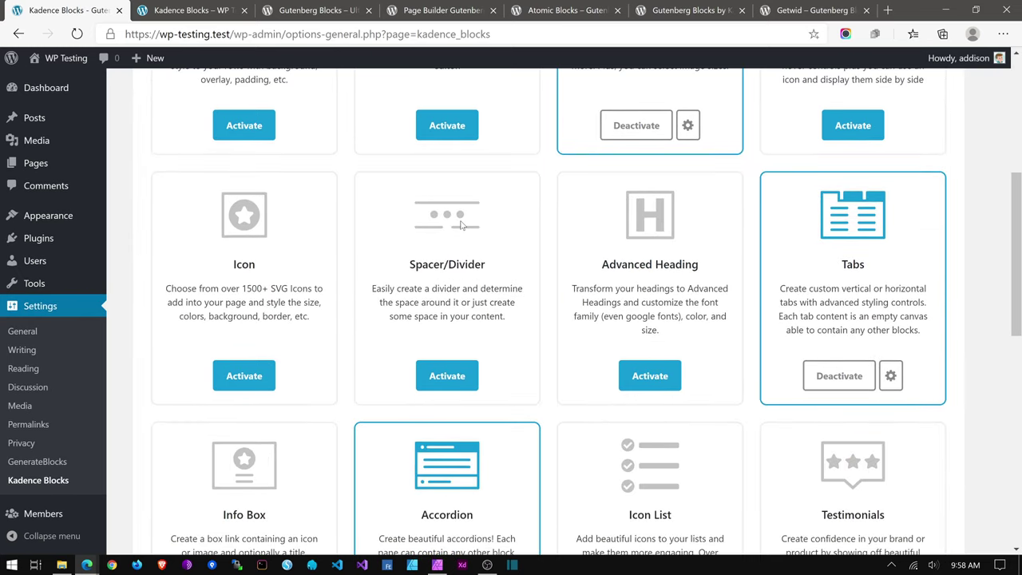
scroll(461, 226, up, 3)
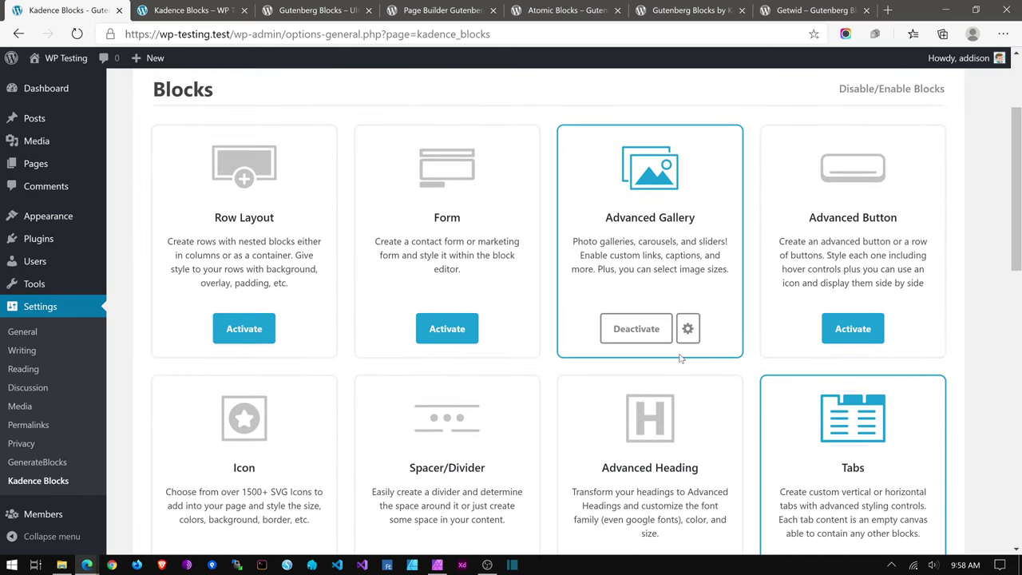
click(468, 333)
scroll(354, 307, down, 4)
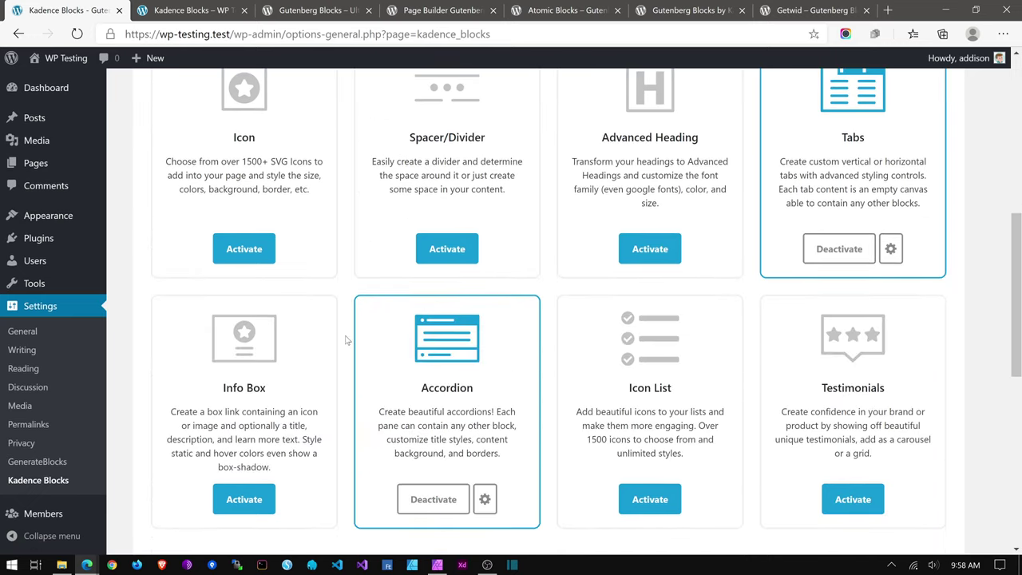
scroll(346, 340, down, 4)
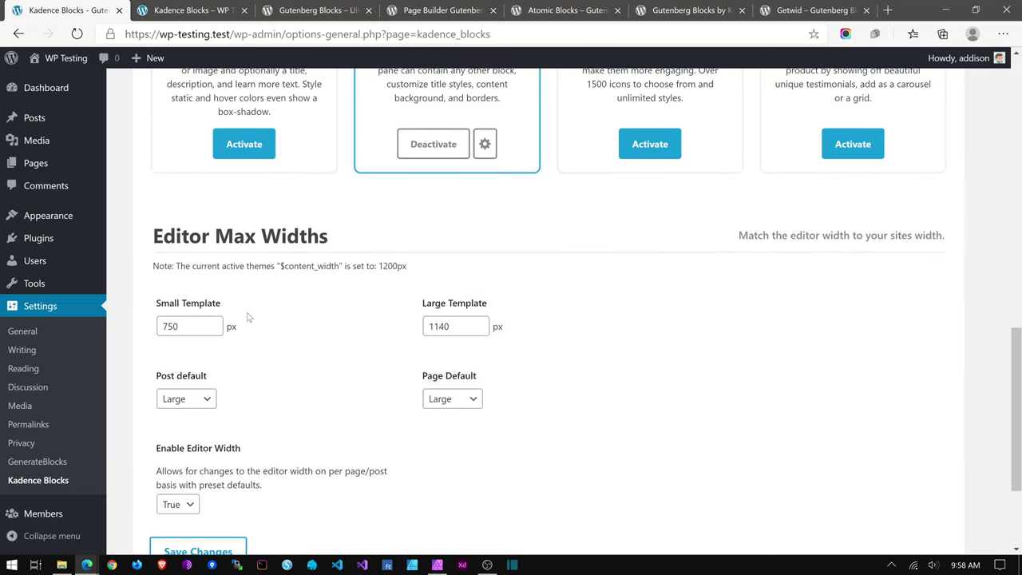
scroll(200, 326, down, 2)
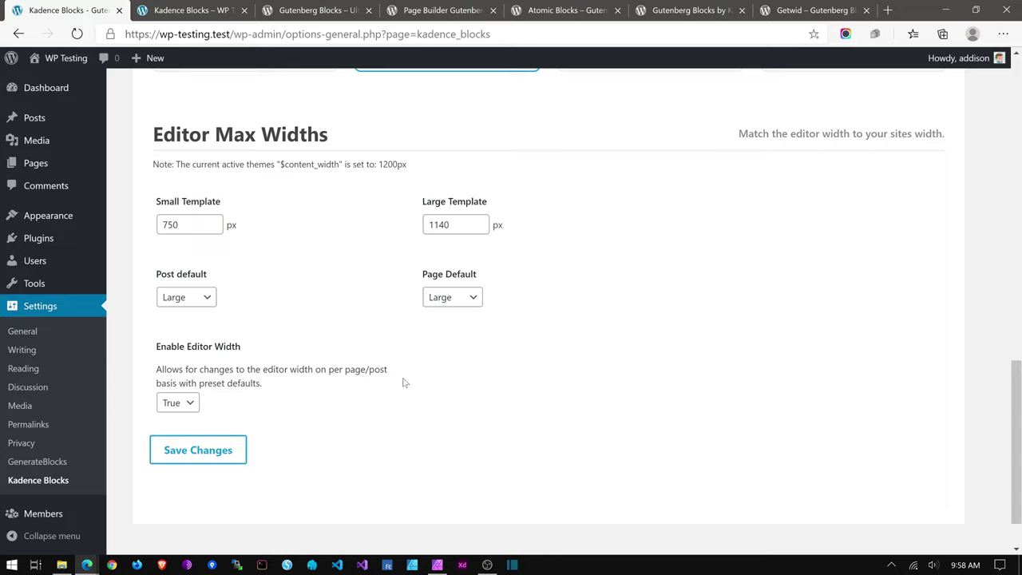
scroll(392, 383, up, 5)
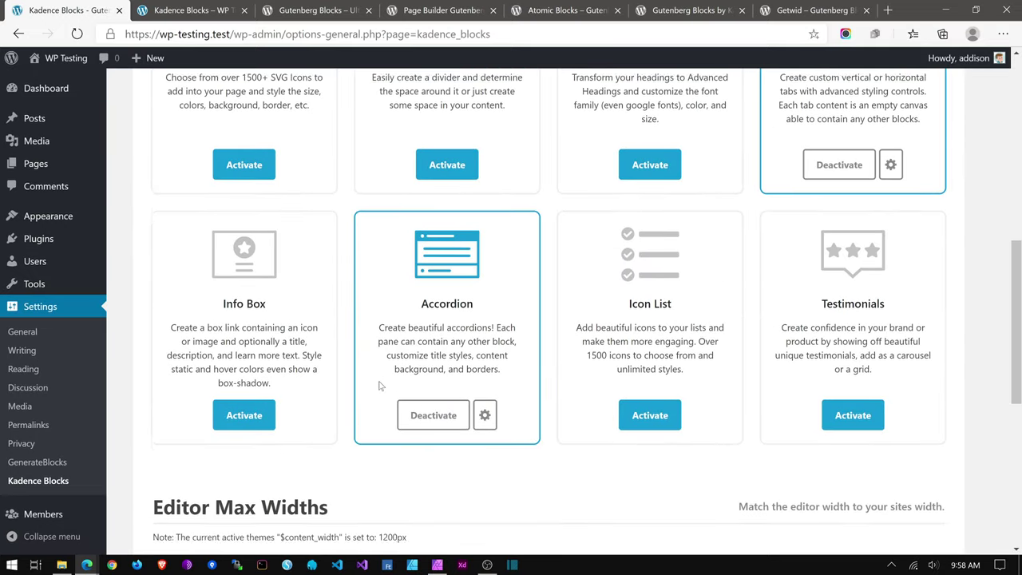
click(485, 423)
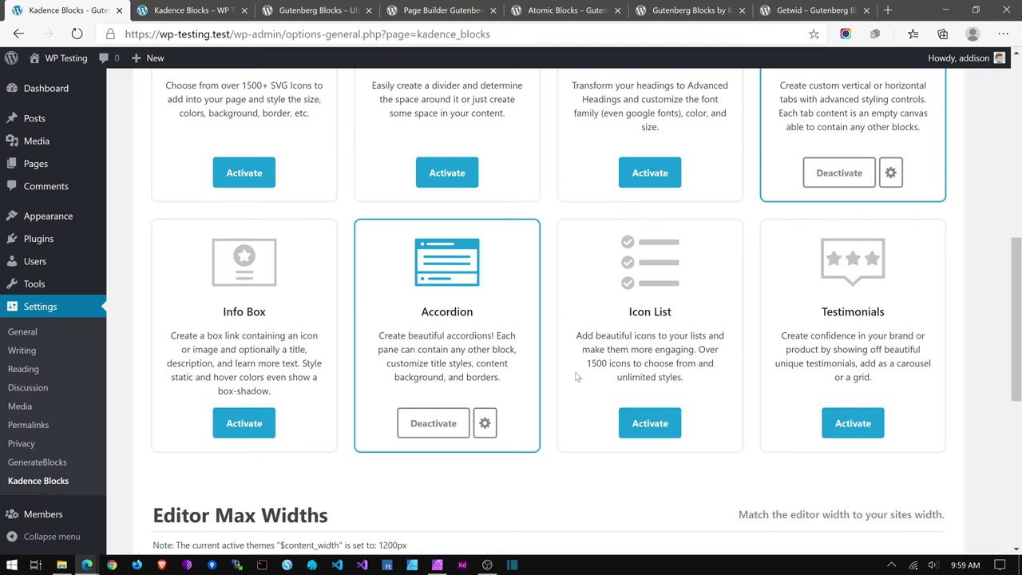
Step: Close the Config Accordion dialog and open the Kadence Blocks page from Pages for editing
click(568, 367)
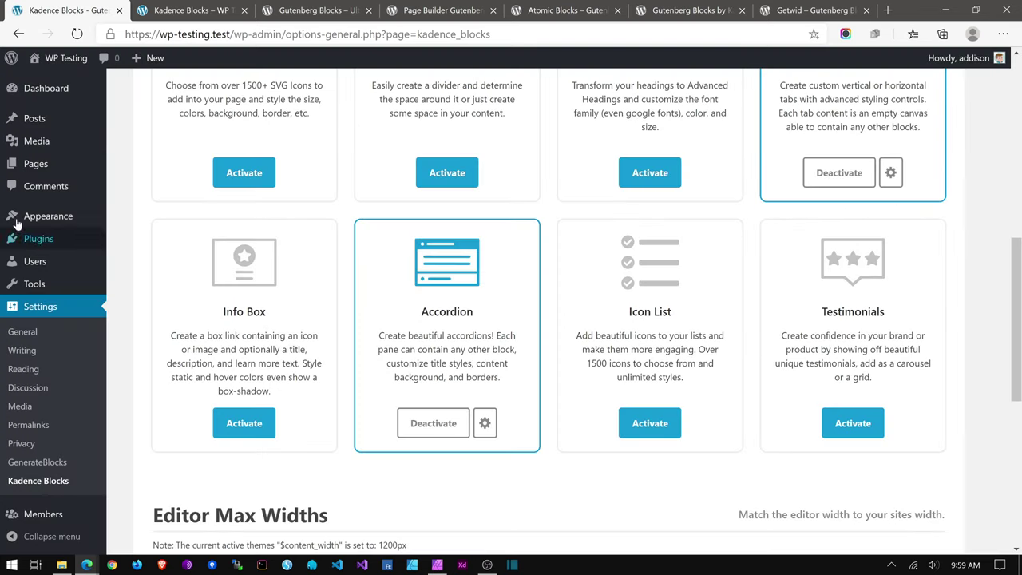
click(35, 166)
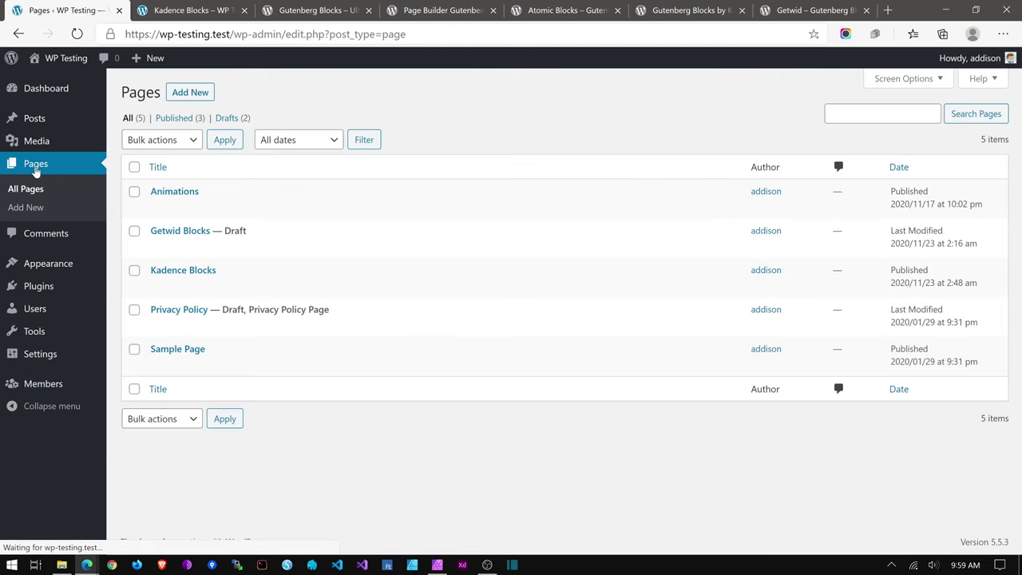
click(174, 271)
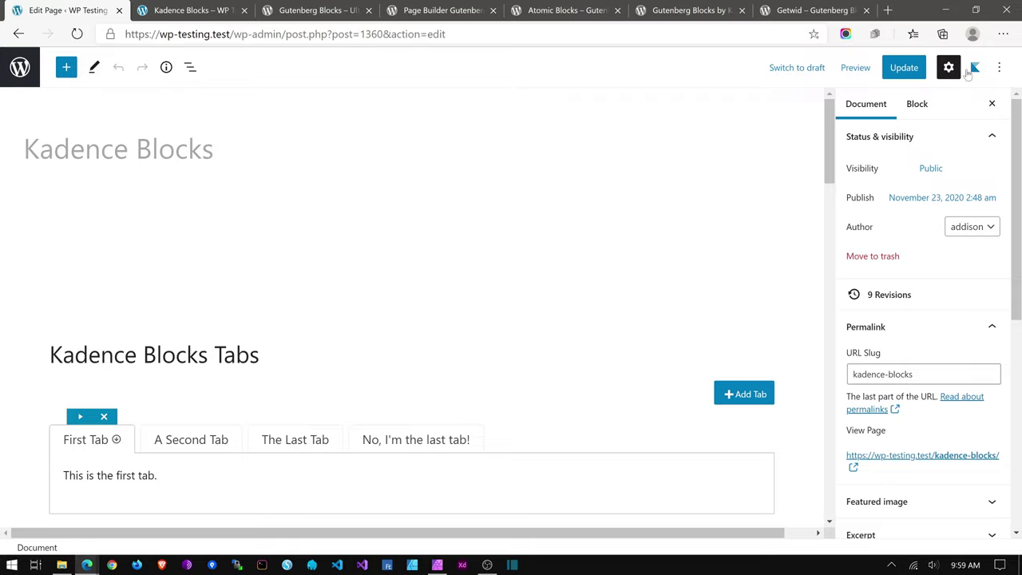
Step: Open the Kadence Blocks Controls panel and browse its Block Defaults for Spacer/Divider, Tabs, Accordions, Info Box
click(975, 71)
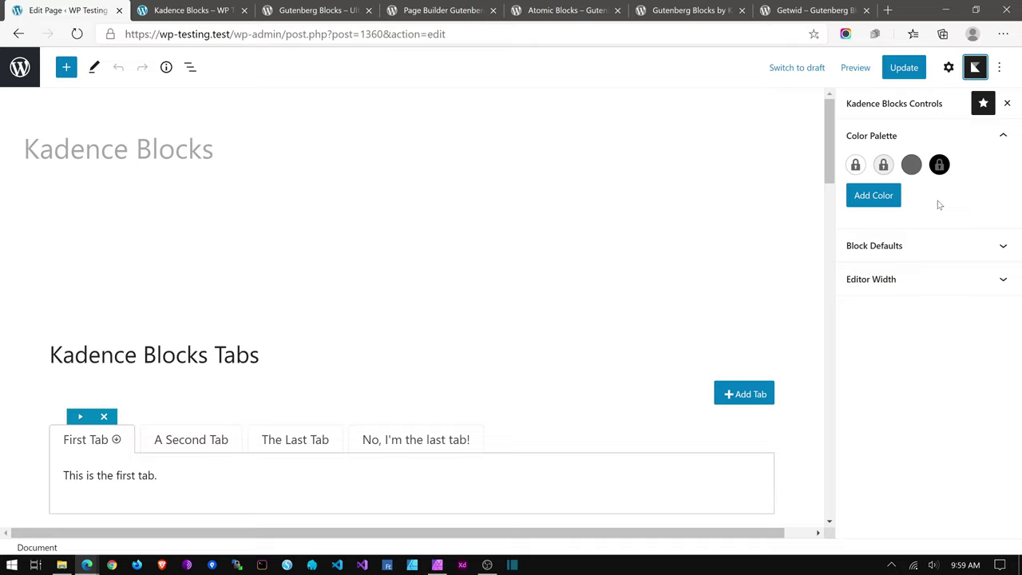
click(909, 246)
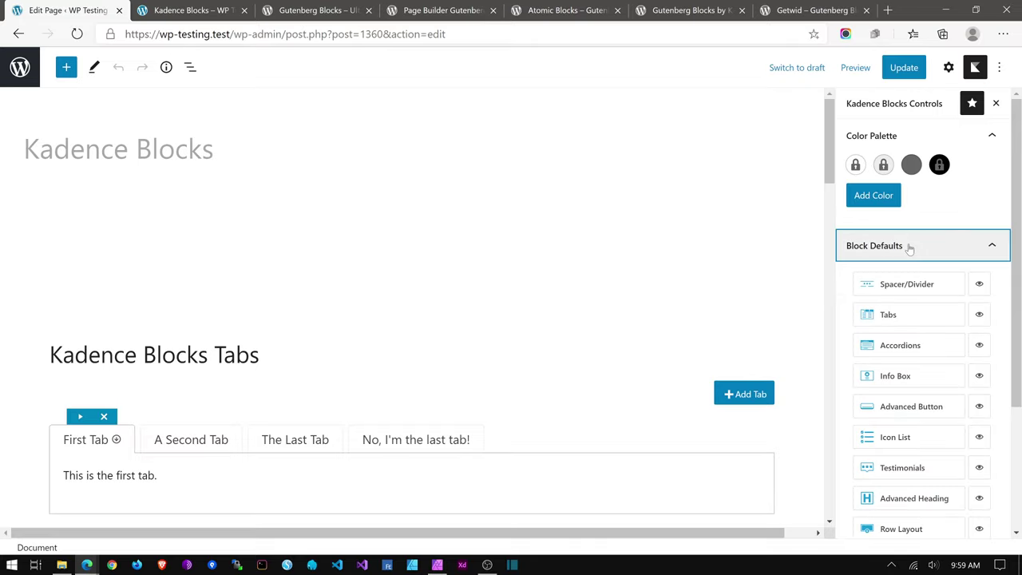
scroll(909, 248, down, 2)
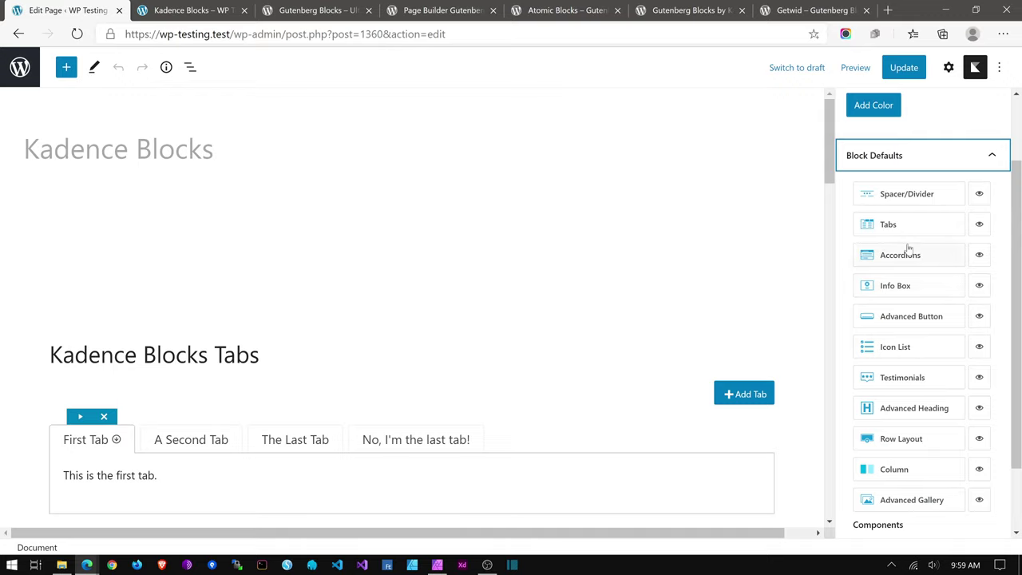
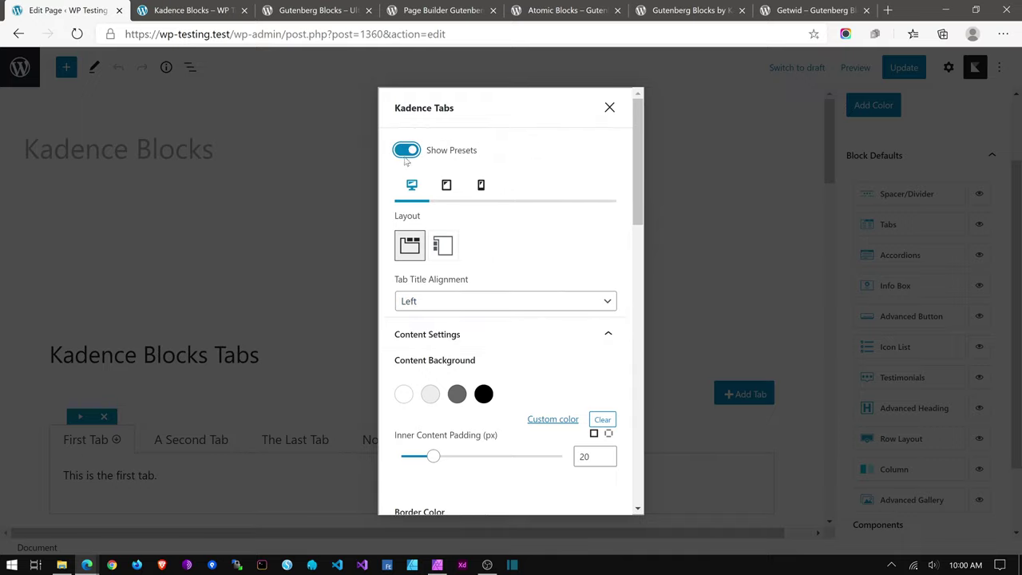
Step: Toggle the Tabs block's Show Presets default and close the Kadence Tabs defaults
scroll(478, 199, down, 5)
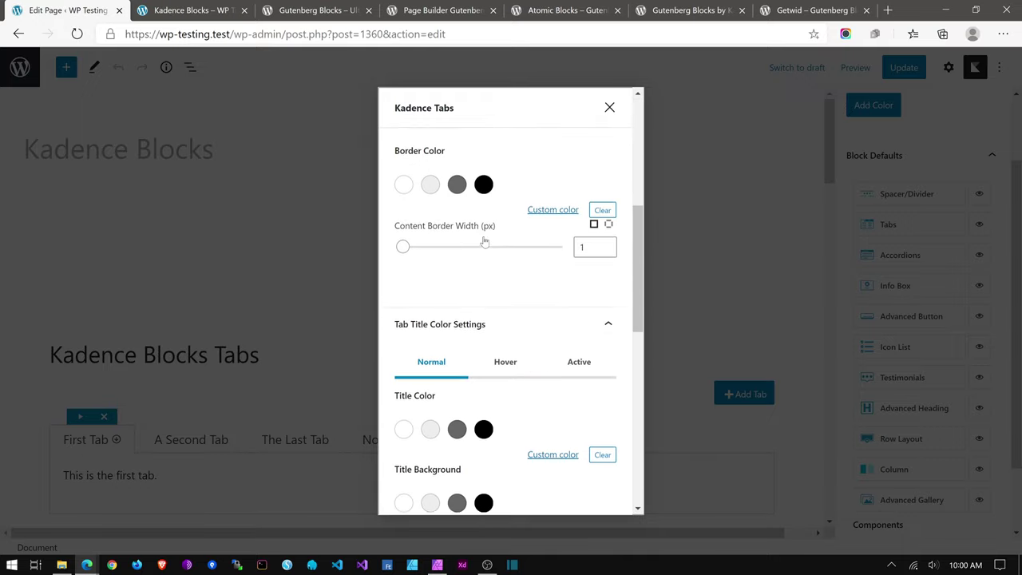
scroll(485, 241, up, 5)
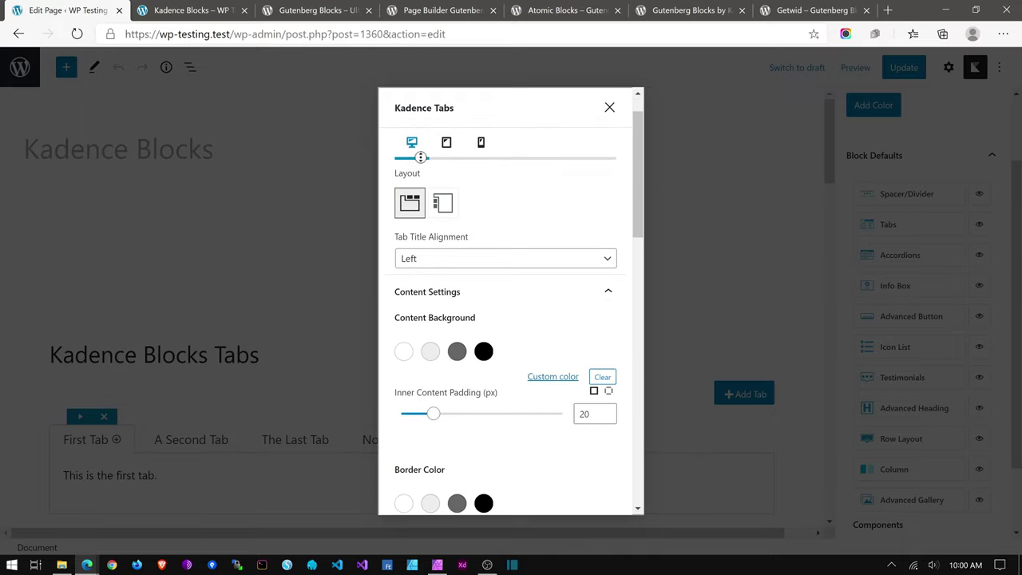
scroll(531, 200, up, 1)
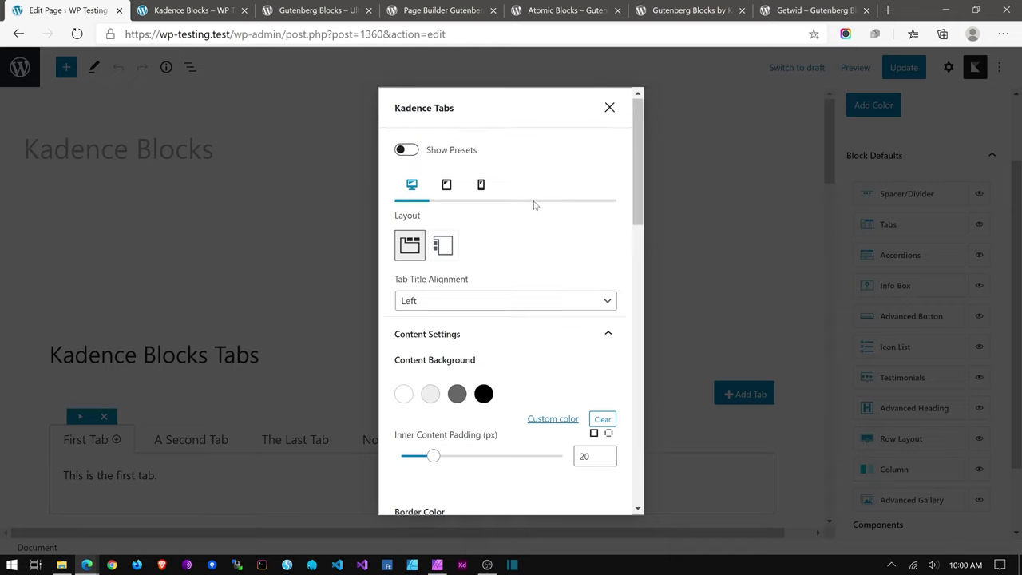
click(402, 152)
click(608, 107)
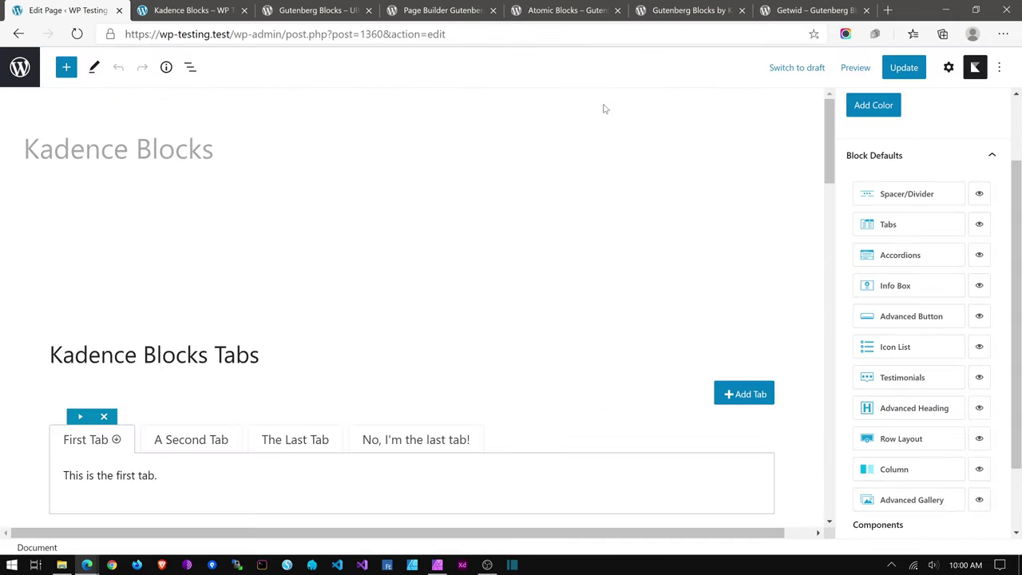
Step: Save the Tabs access settings with Minimum User Role Admin and all groups at All Users
click(980, 225)
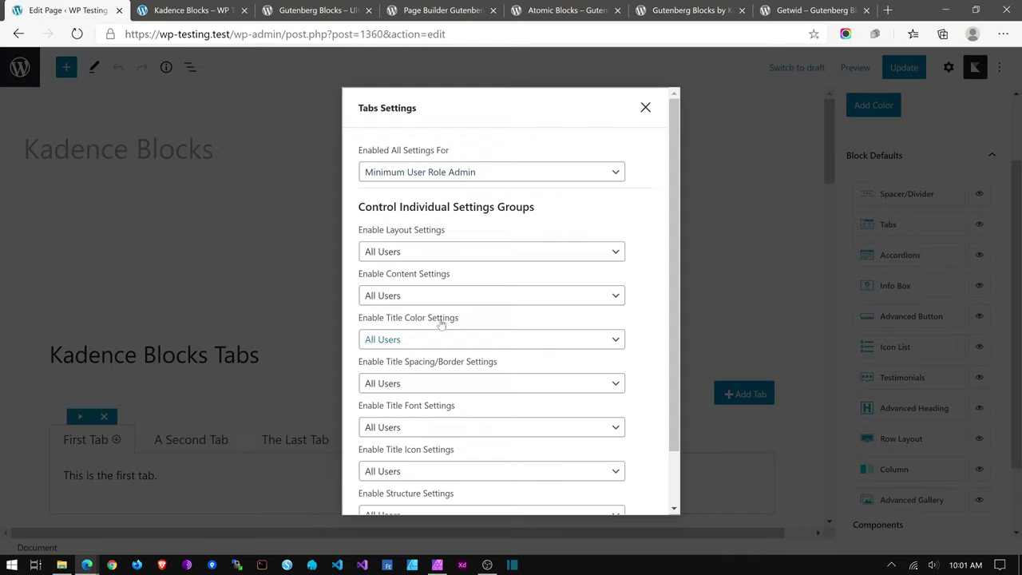
scroll(441, 323, down, 2)
scroll(444, 323, up, 2)
scroll(443, 323, down, 2)
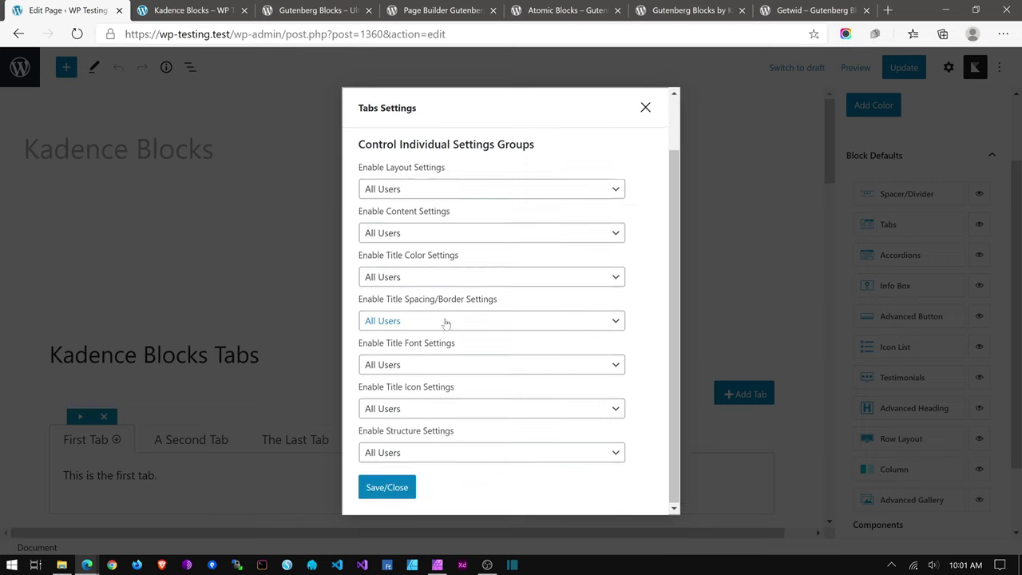
click(397, 487)
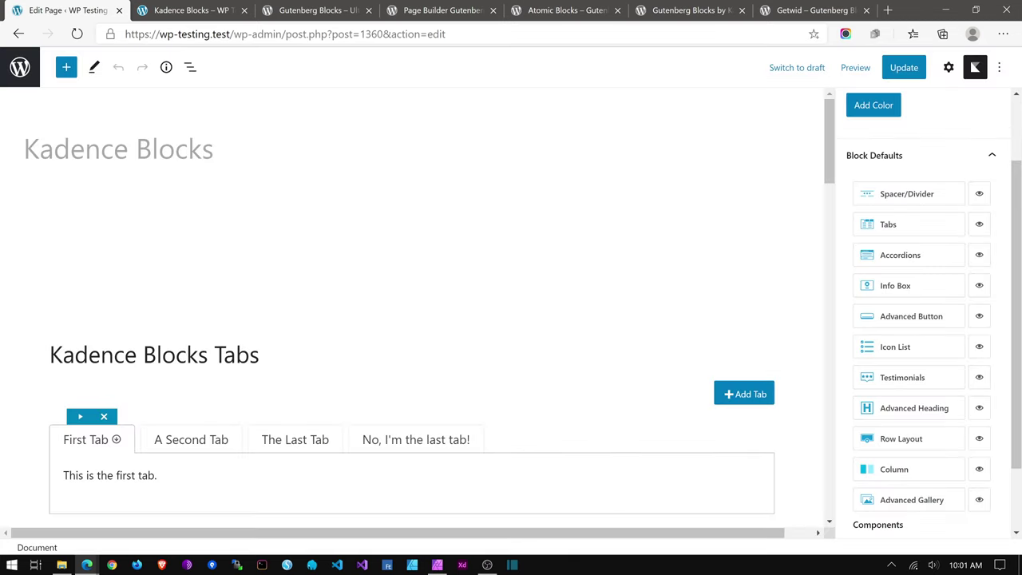
Step: Limit the Accordion's Title Tag and Structure settings to editors and above
click(907, 254)
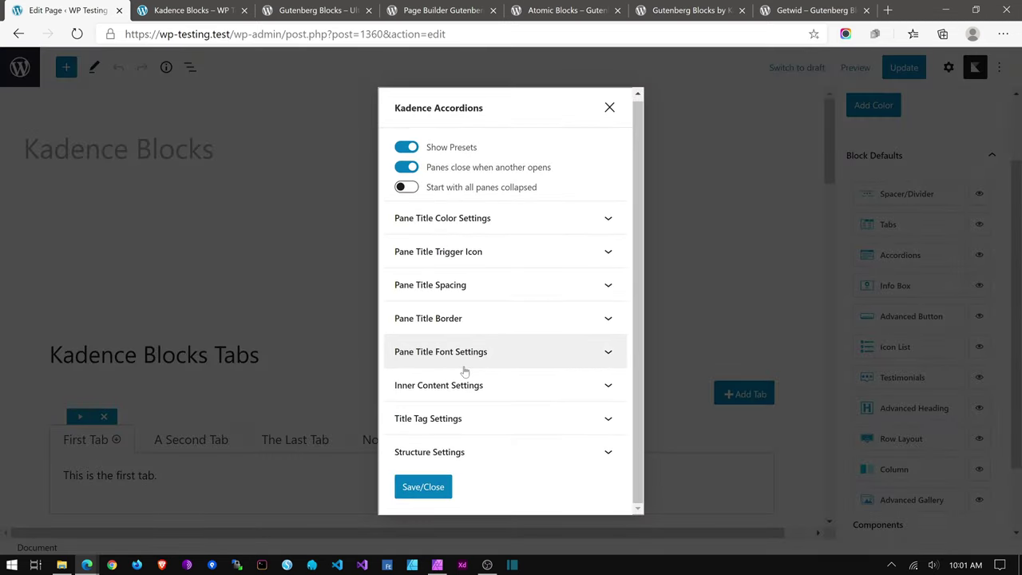
click(609, 108)
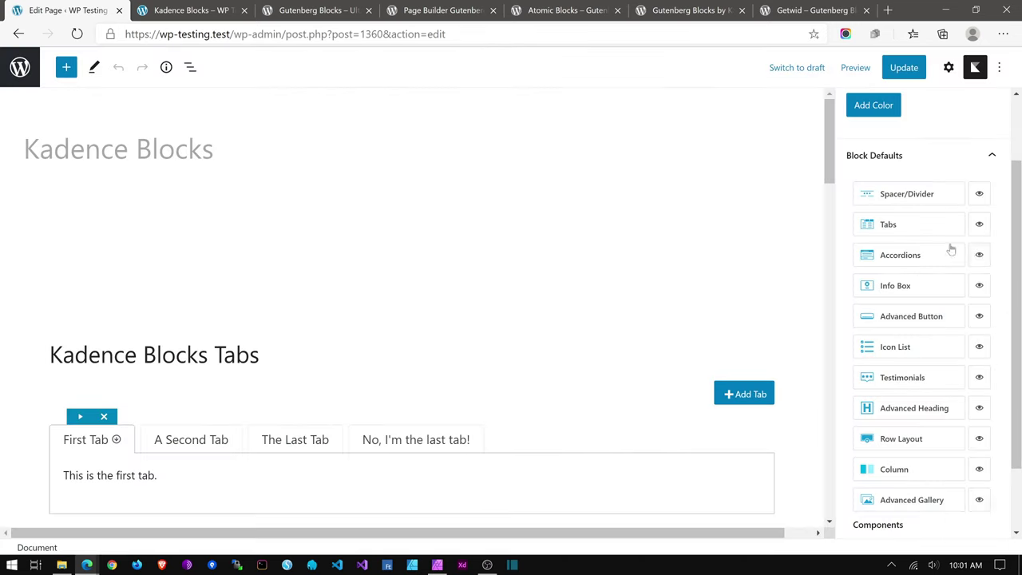
click(980, 256)
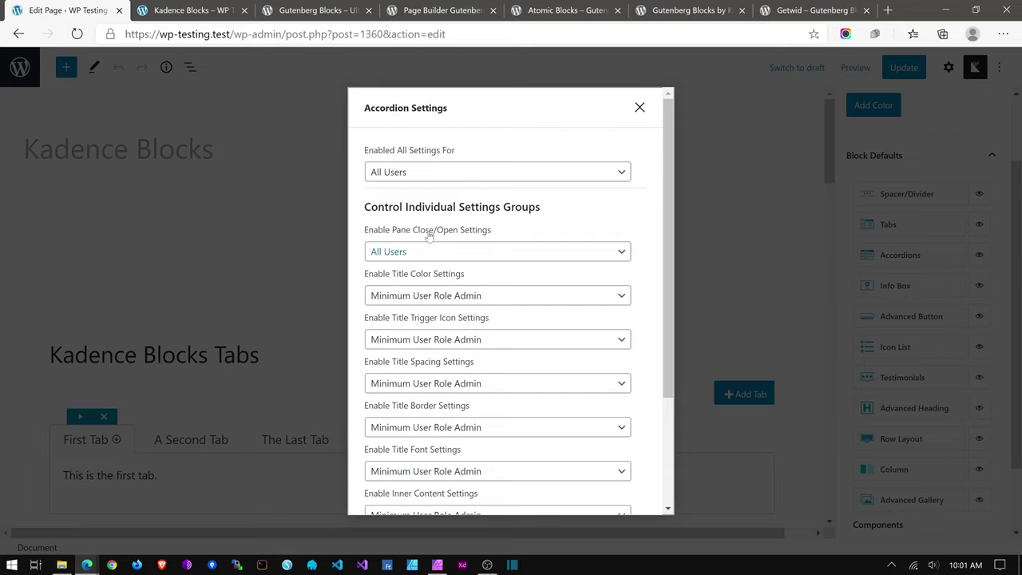
scroll(429, 234, down, 3)
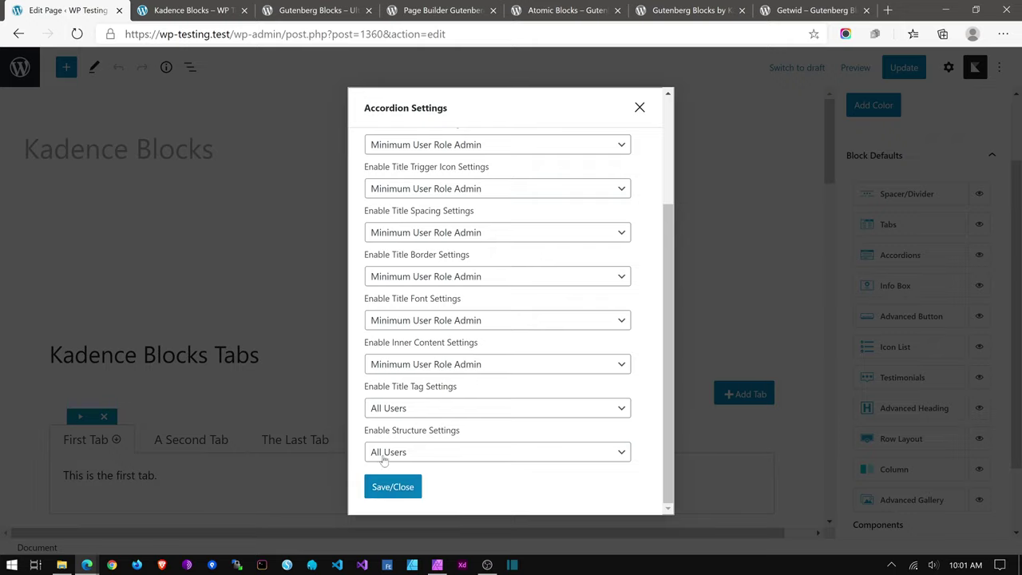
click(385, 409)
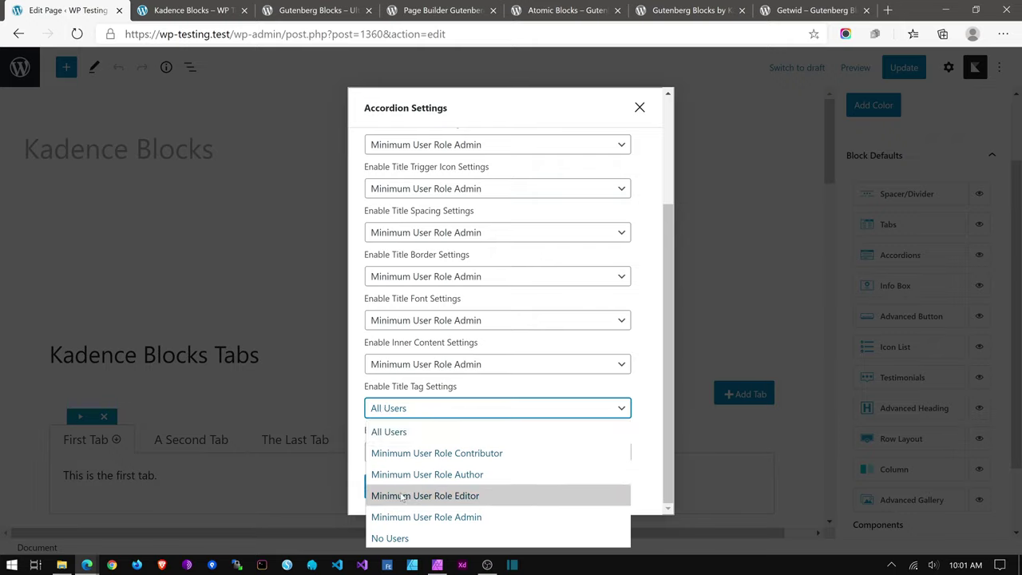
click(472, 501)
click(424, 452)
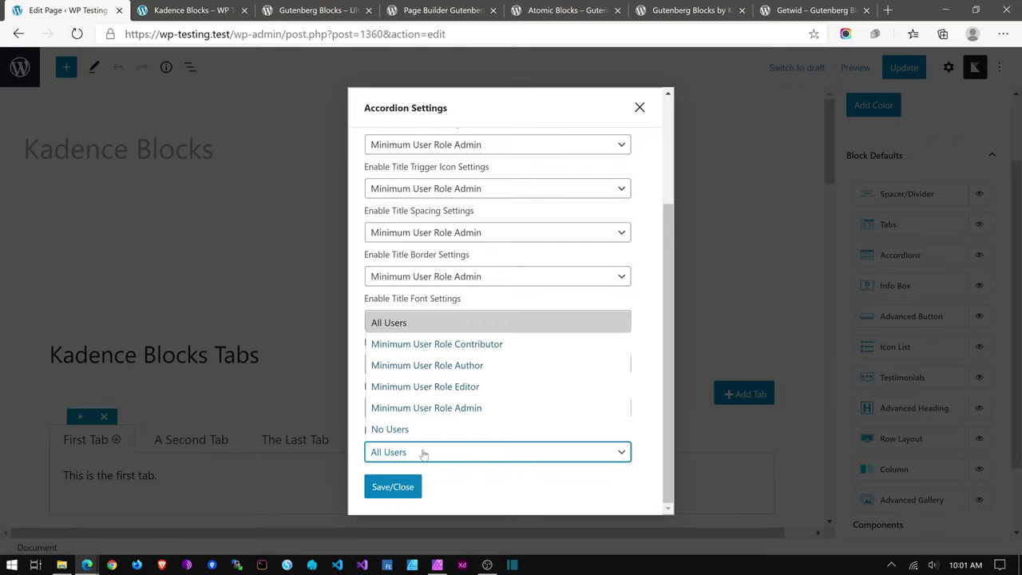
click(434, 386)
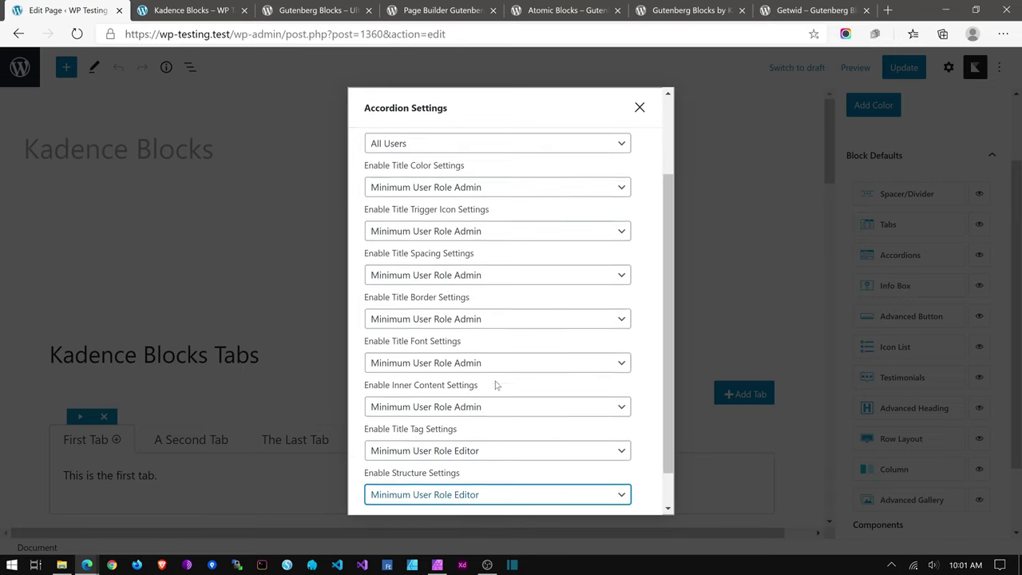
Step: Limit Accordion Pane Close/Open settings to editors and above and save the access settings
scroll(491, 385, up, 2)
click(404, 253)
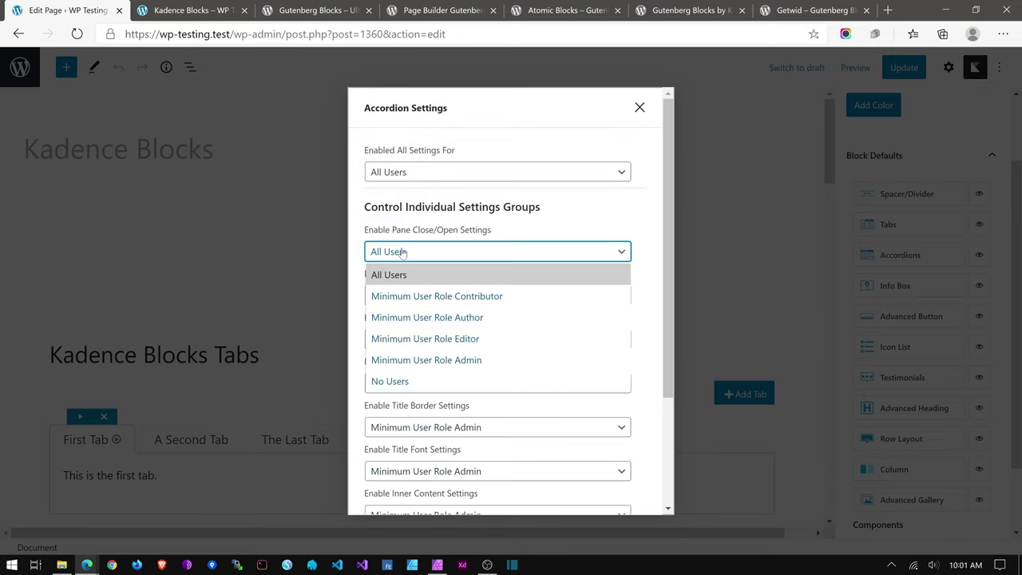
click(407, 346)
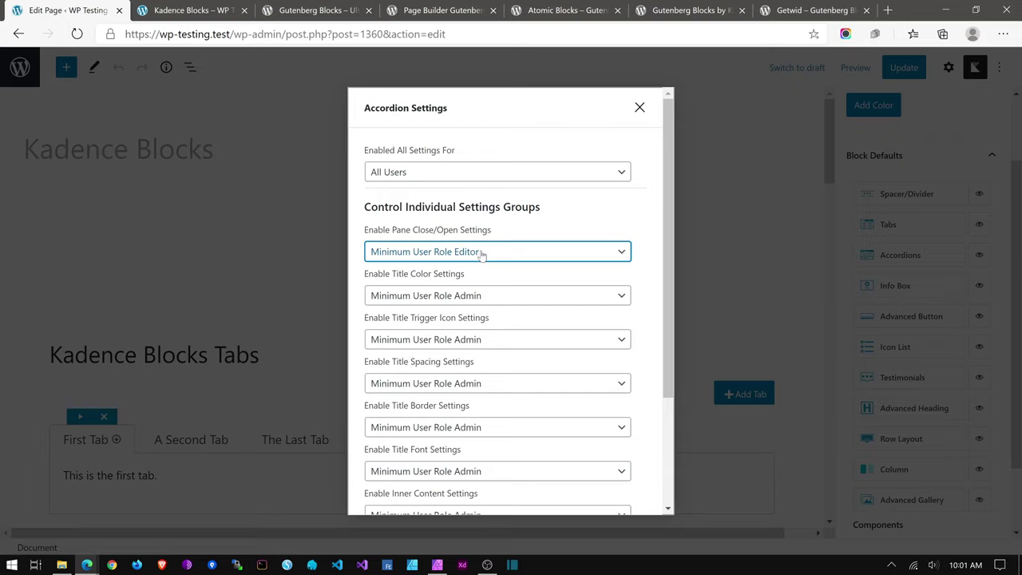
scroll(527, 322, down, 3)
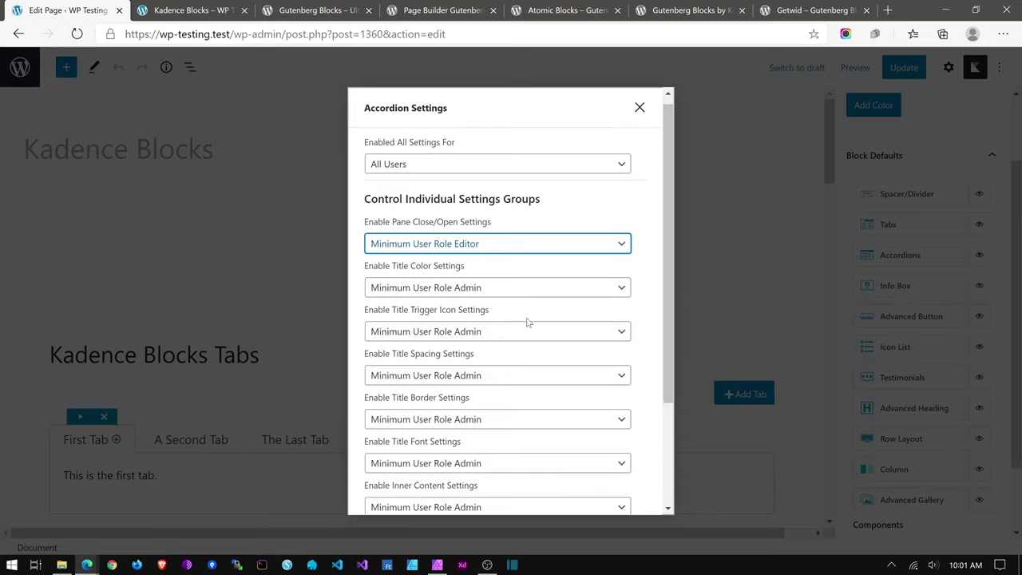
click(393, 486)
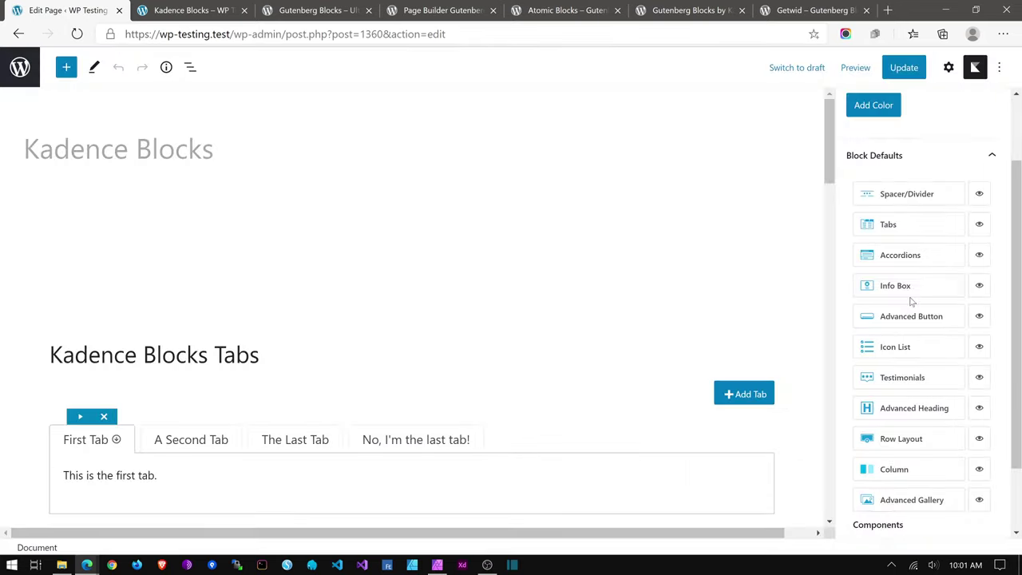
Step: Make slider the Advanced Gallery's default gallery type and save the defaults
scroll(910, 360, down, 2)
click(920, 418)
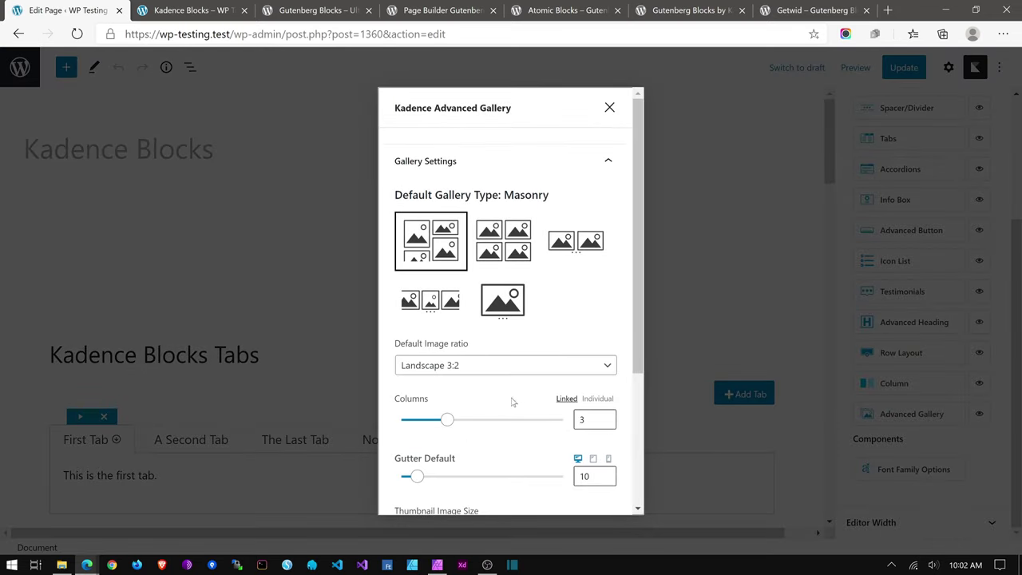
scroll(511, 395, down, 2)
scroll(504, 385, up, 2)
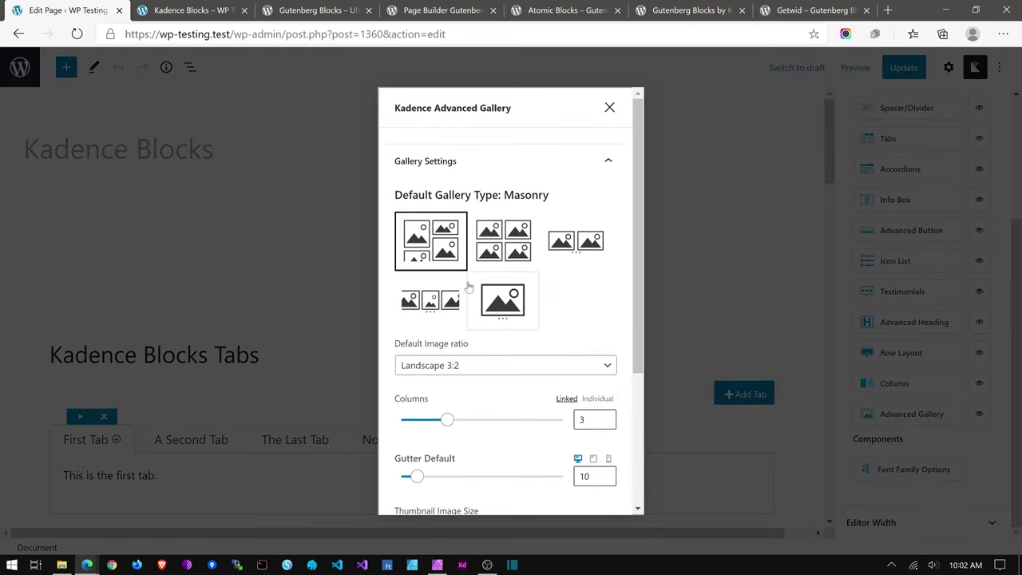
click(515, 297)
scroll(599, 291, down, 2)
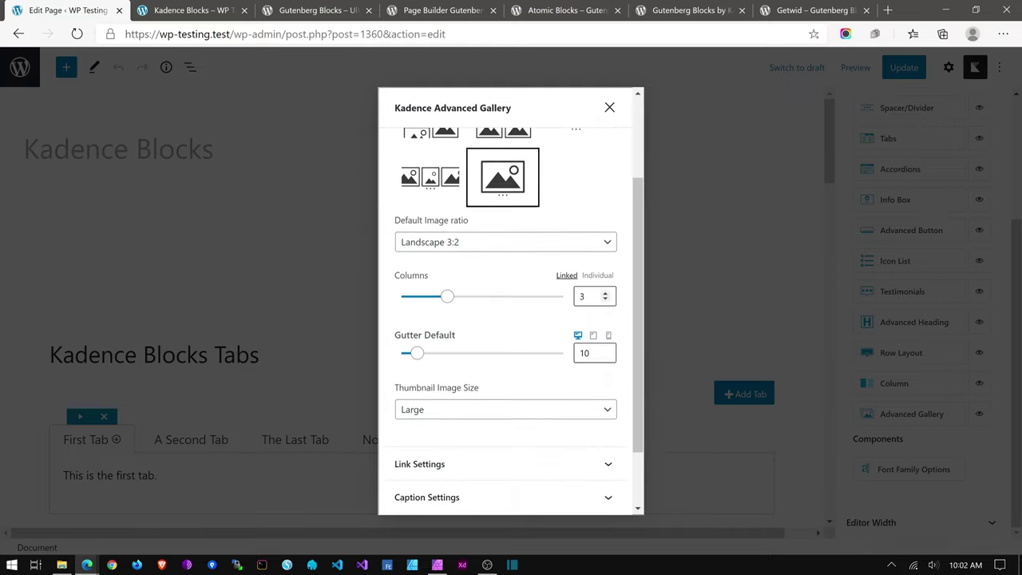
scroll(479, 314, down, 1)
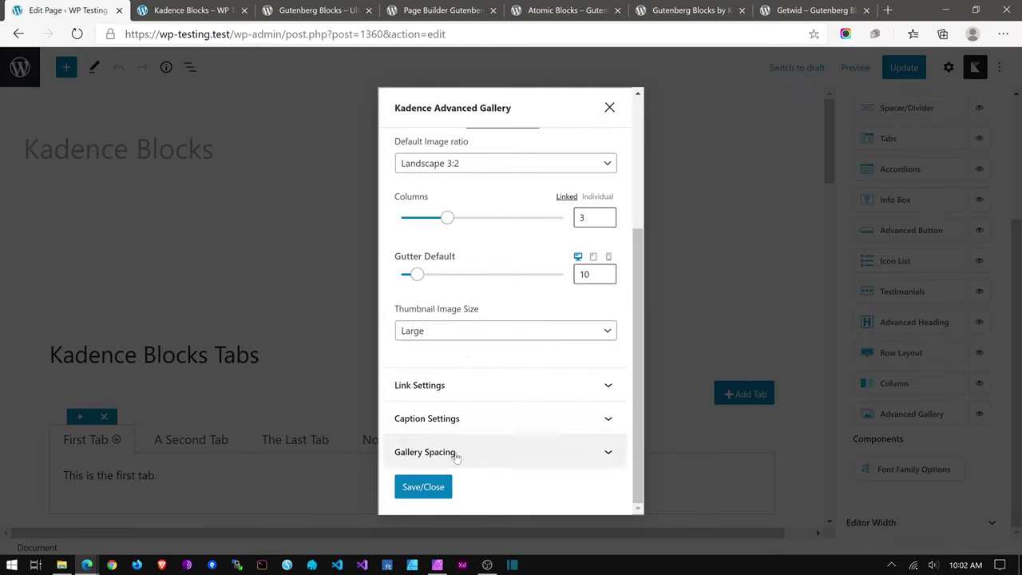
scroll(495, 365, up, 3)
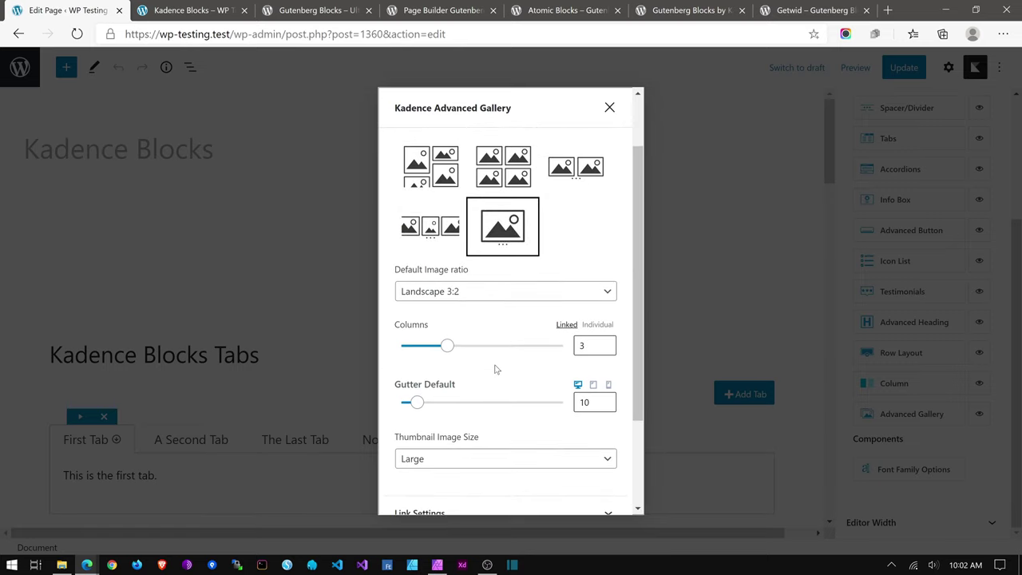
scroll(511, 447, down, 3)
click(447, 487)
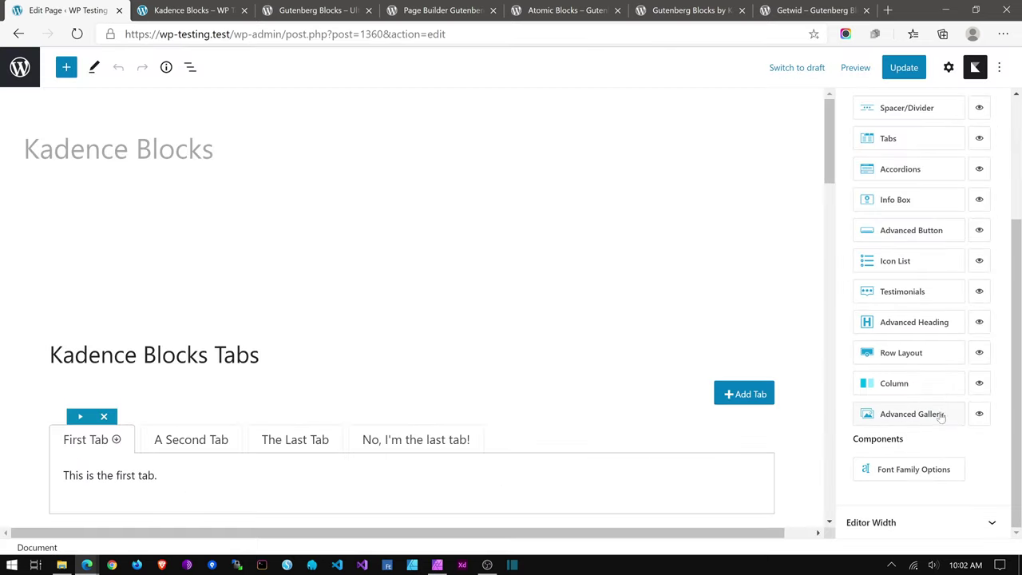
Step: Set Advanced Gallery Image Style and Gallery Spacing access to No Users, leaving Image Shadow unchanged
click(978, 415)
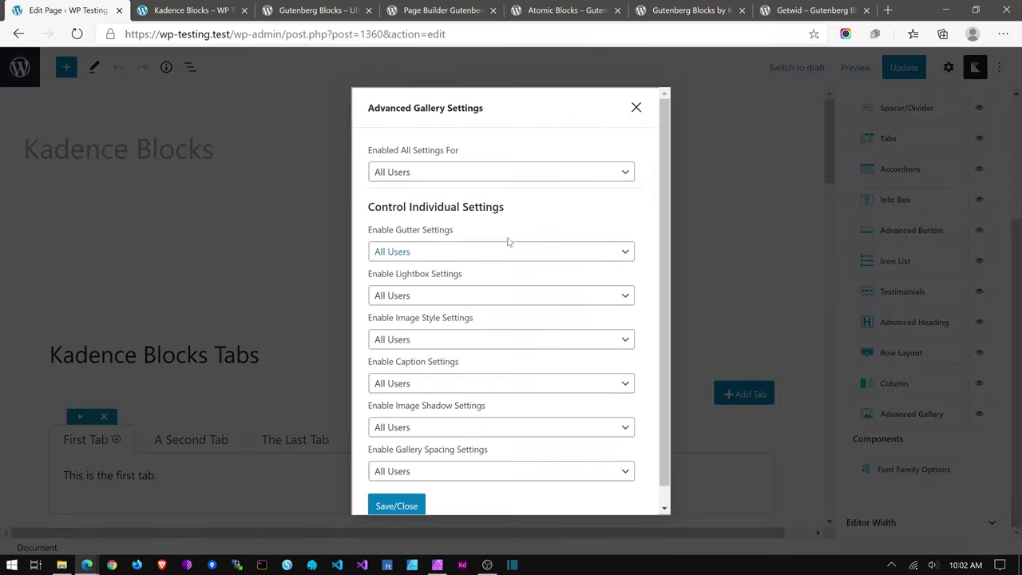
scroll(475, 244, down, 1)
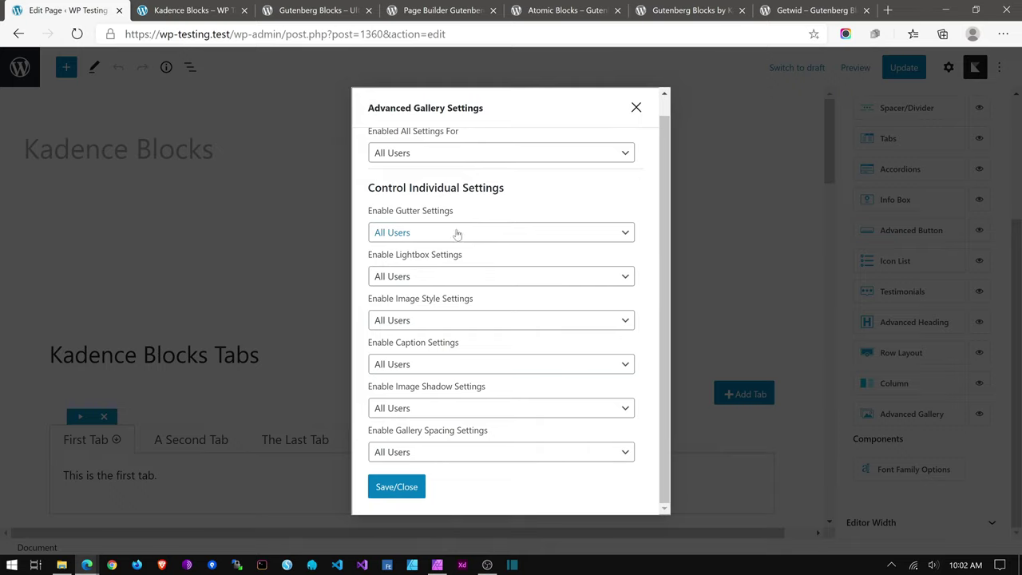
scroll(397, 234, up, 1)
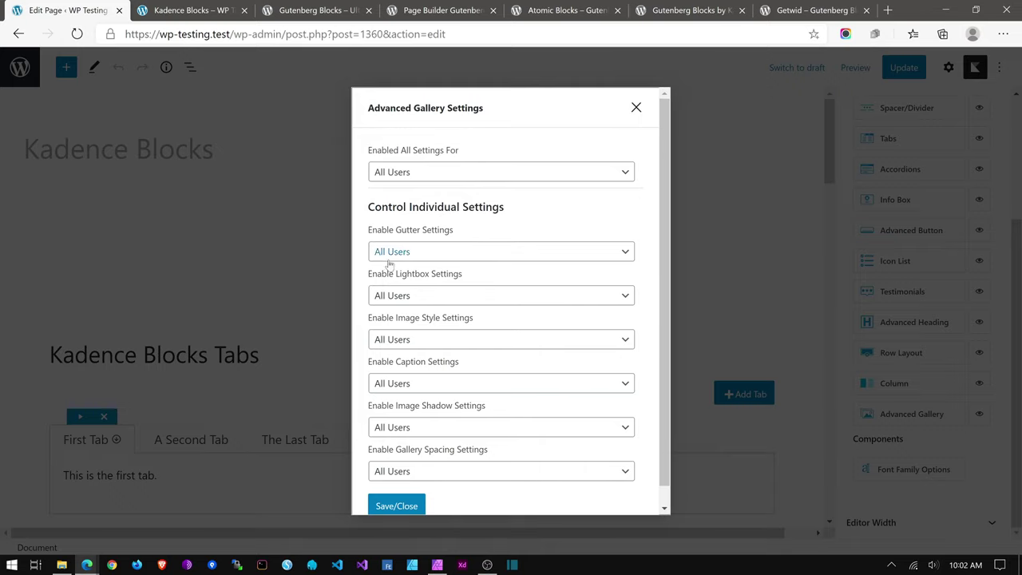
scroll(397, 306, down, 1)
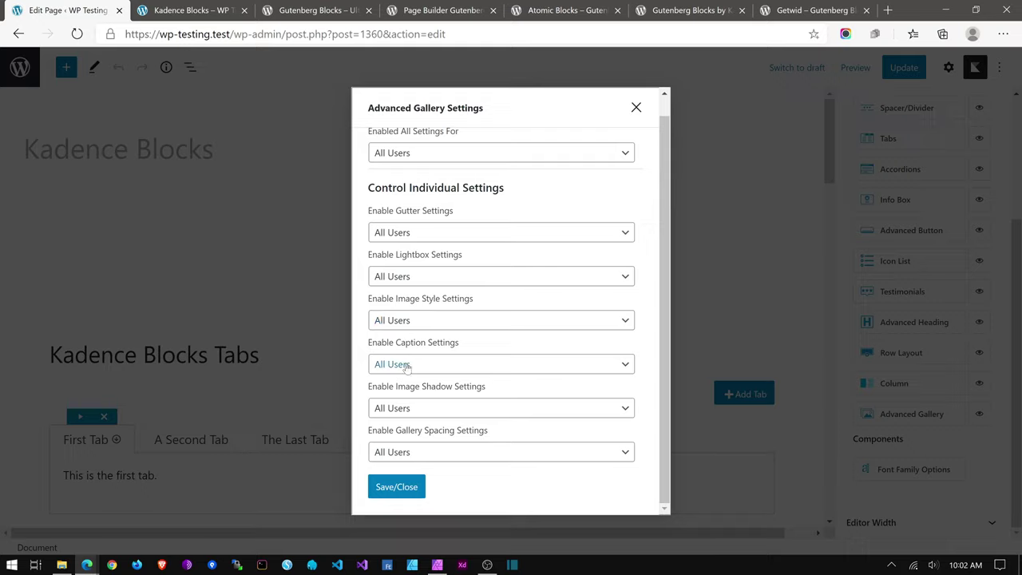
click(407, 408)
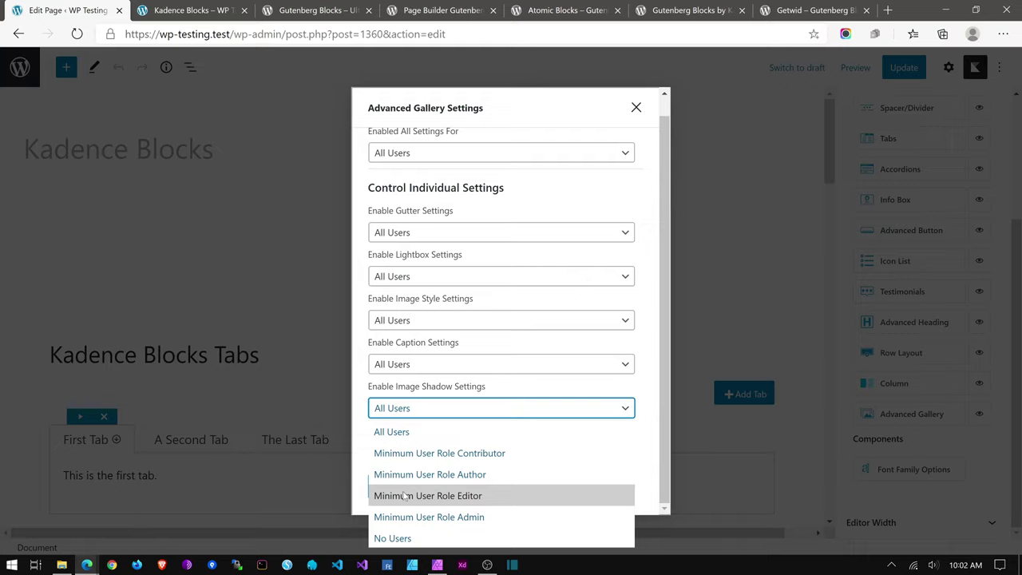
click(638, 383)
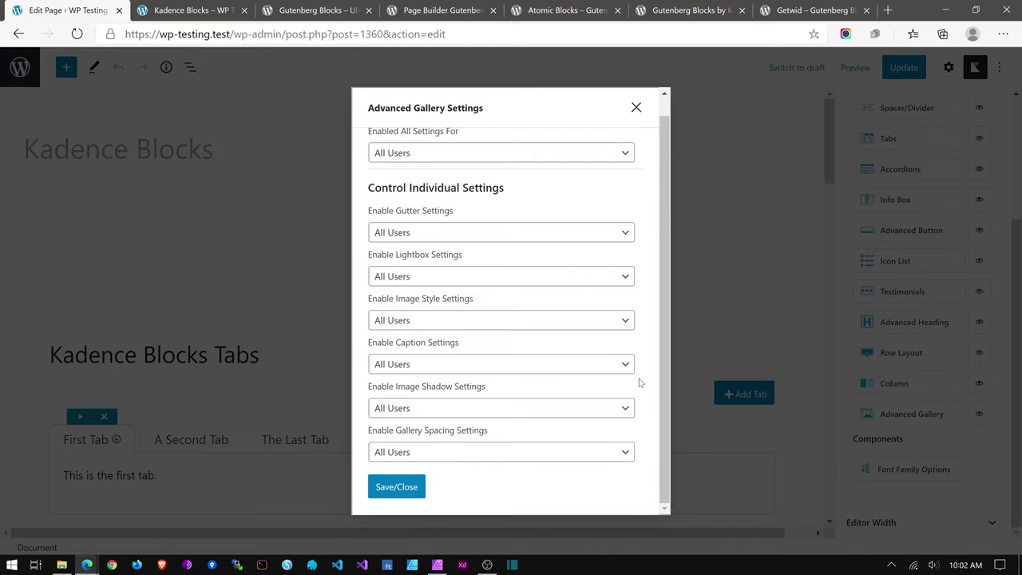
click(434, 320)
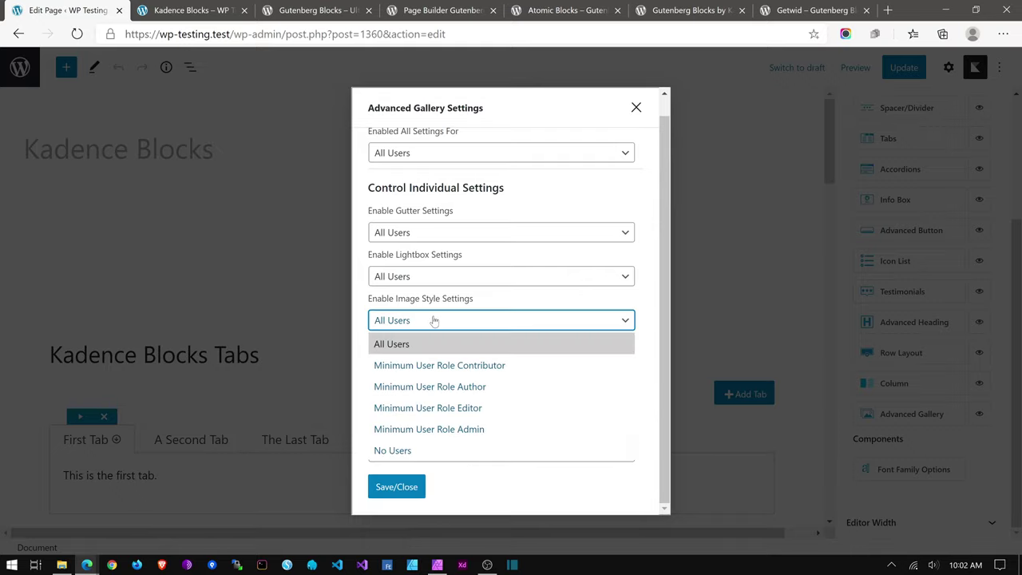
click(403, 452)
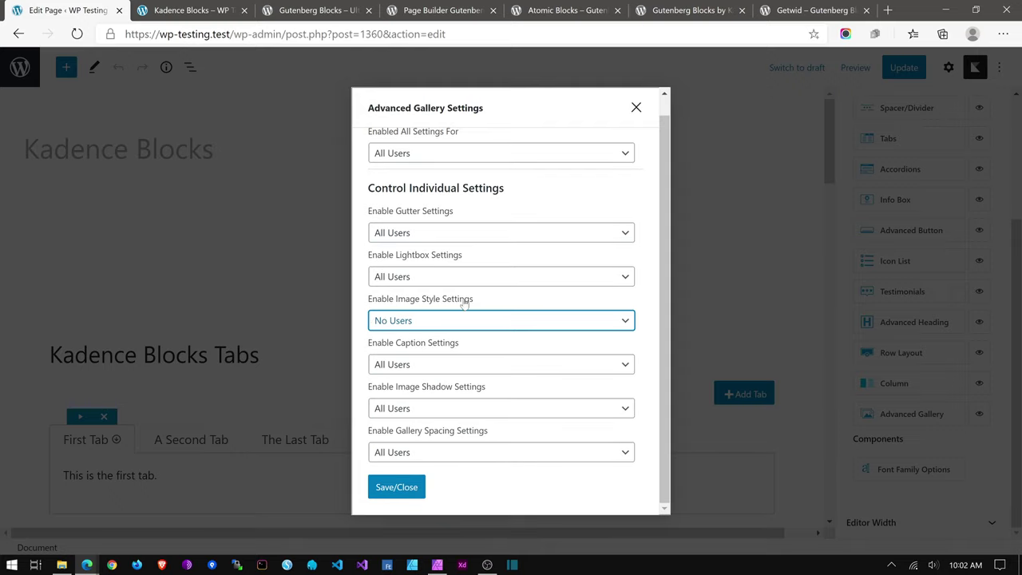
click(392, 454)
click(404, 431)
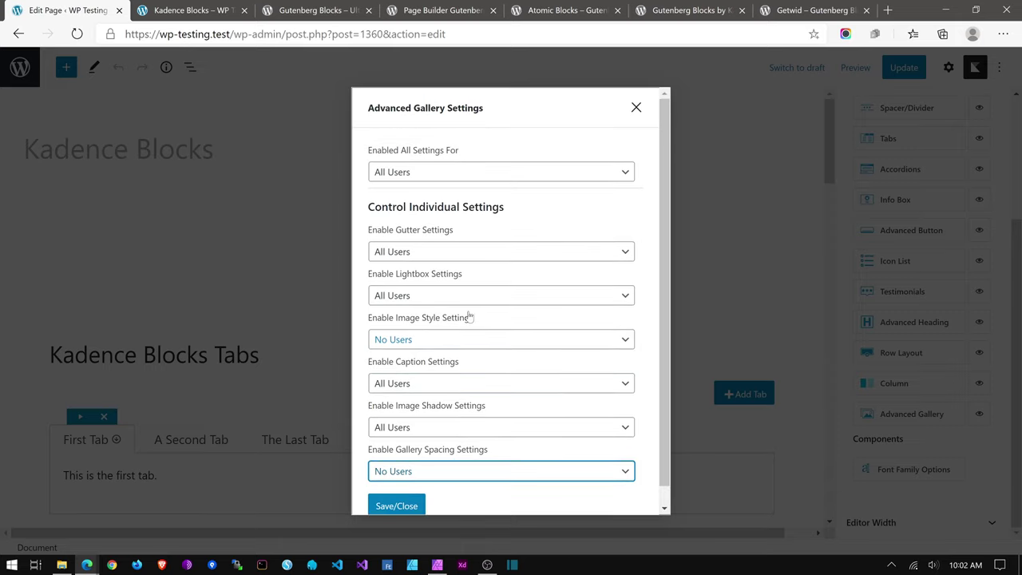
click(396, 506)
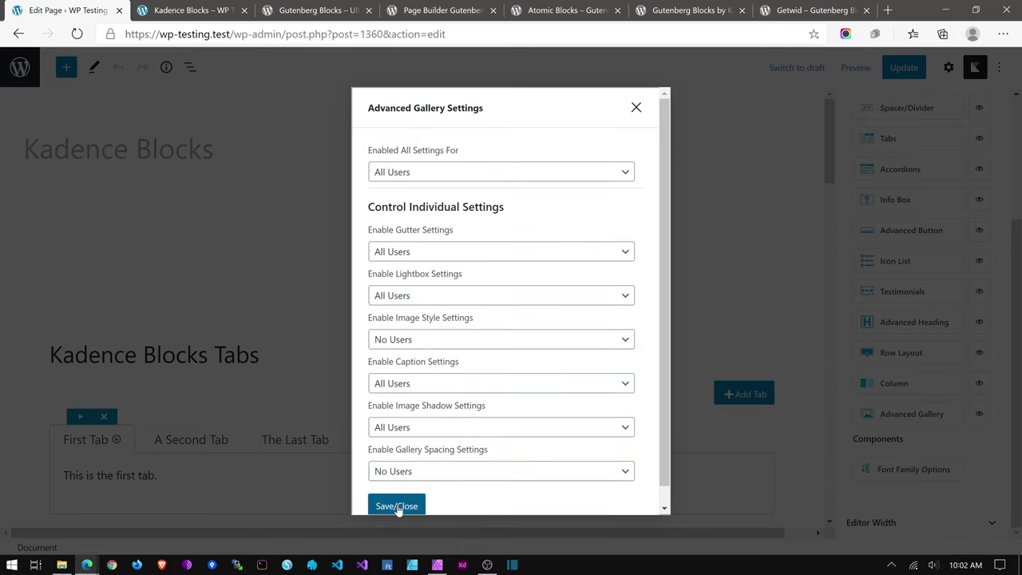
Step: Reopen the Advanced Gallery block defaults and expand Caption Settings
click(906, 414)
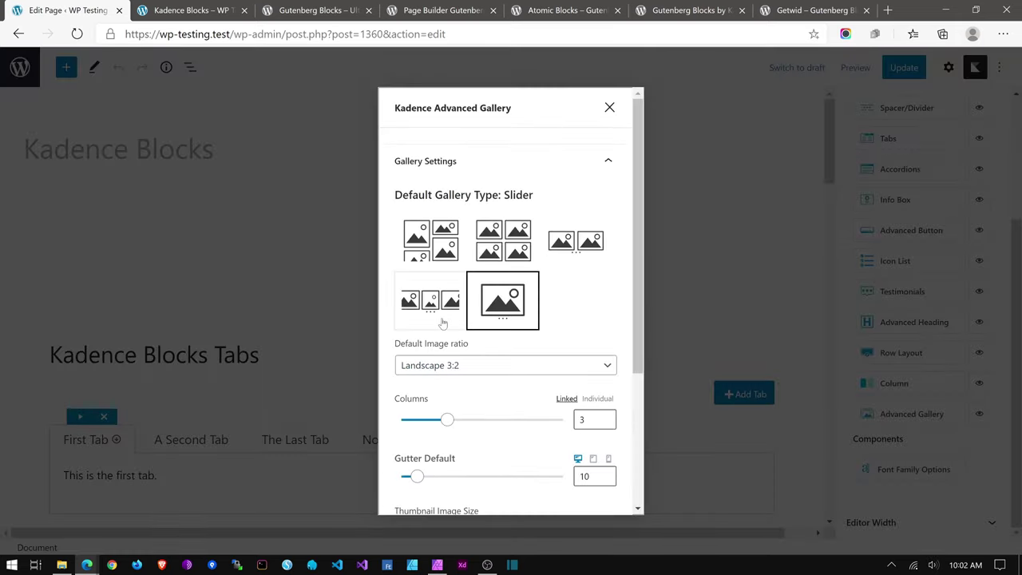
scroll(436, 343, down, 3)
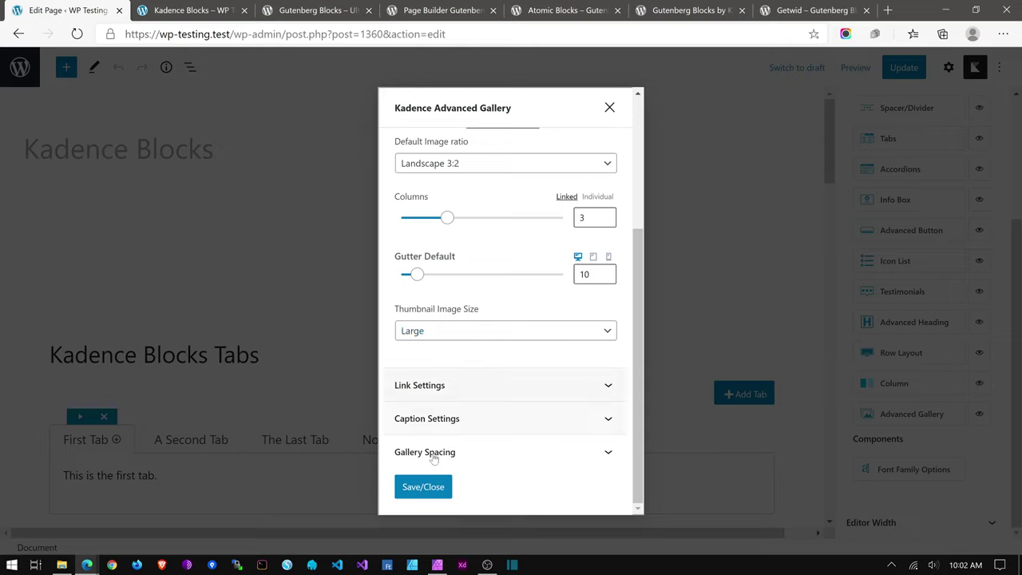
click(435, 420)
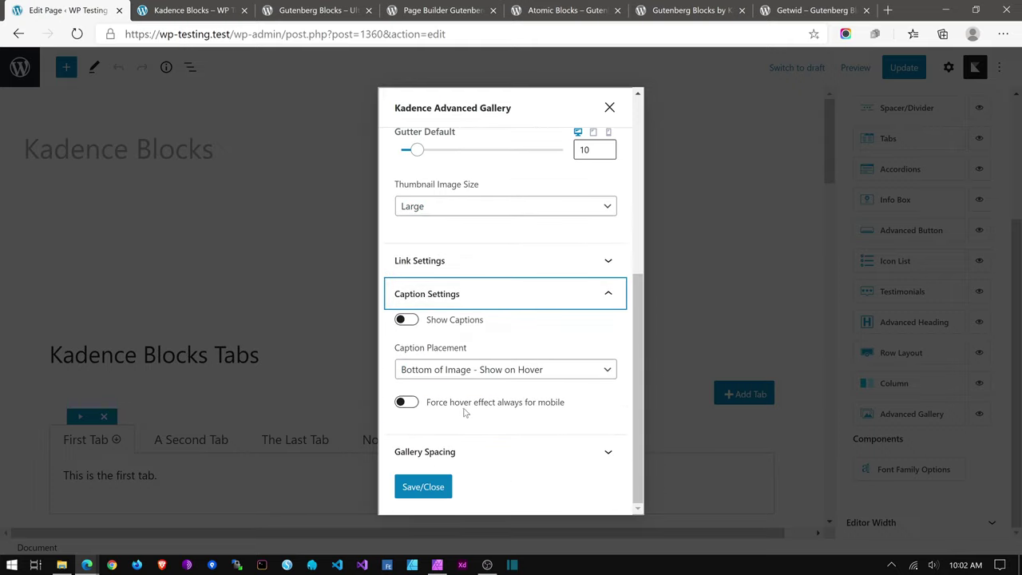
scroll(465, 399, up, 4)
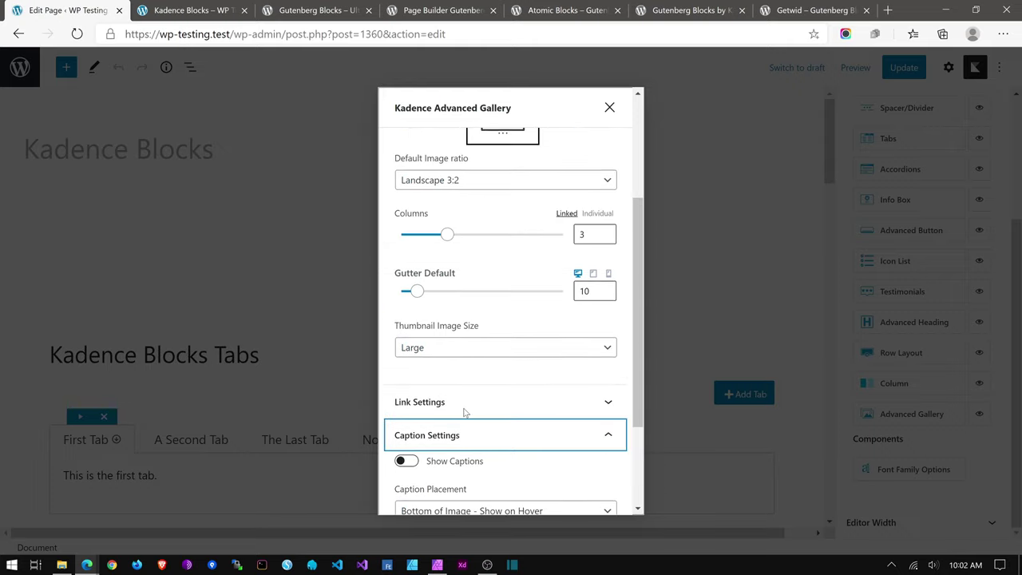
Step: Turn off Show All Font Family Options and save the font family change
click(610, 107)
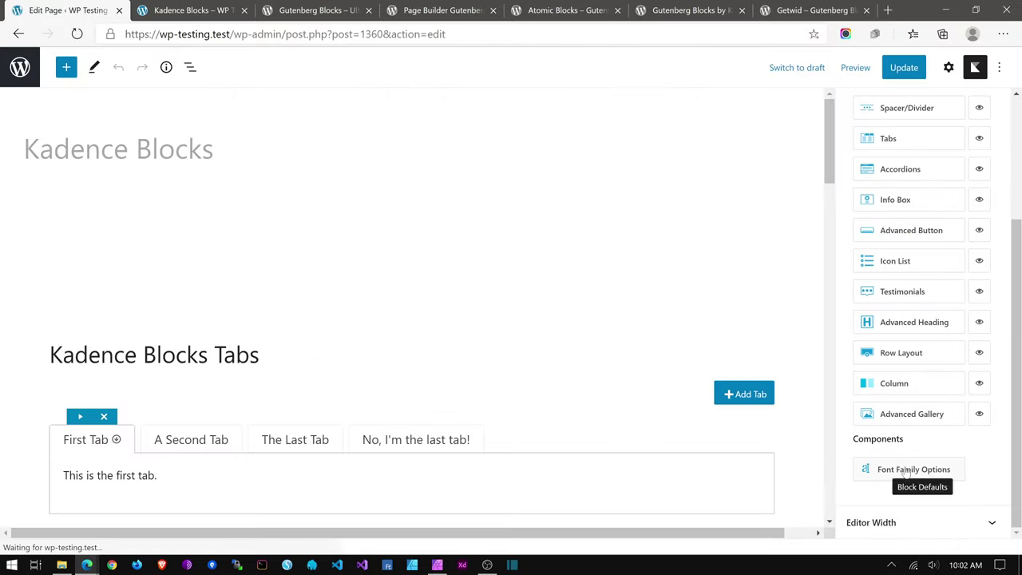
click(911, 471)
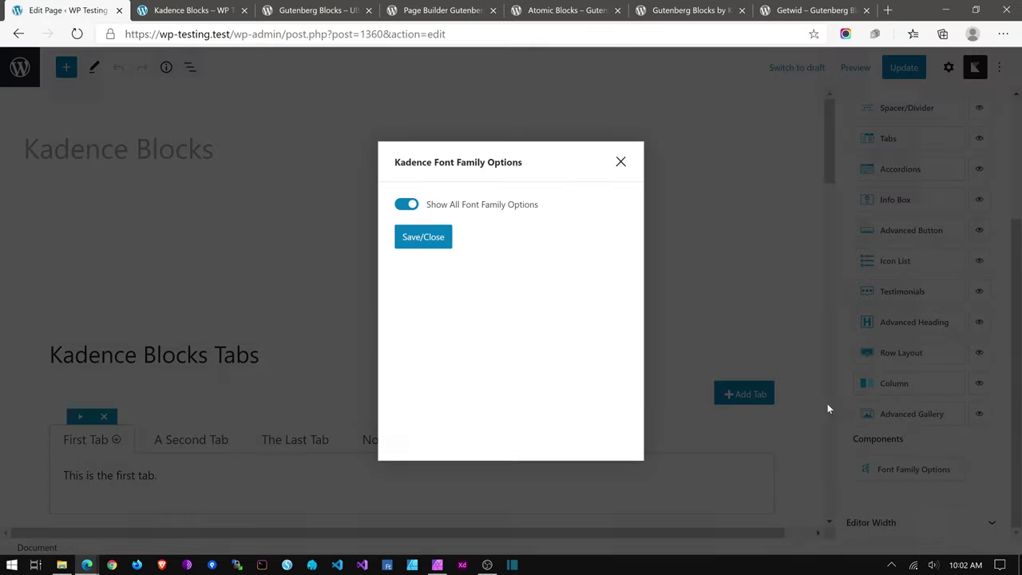
click(408, 206)
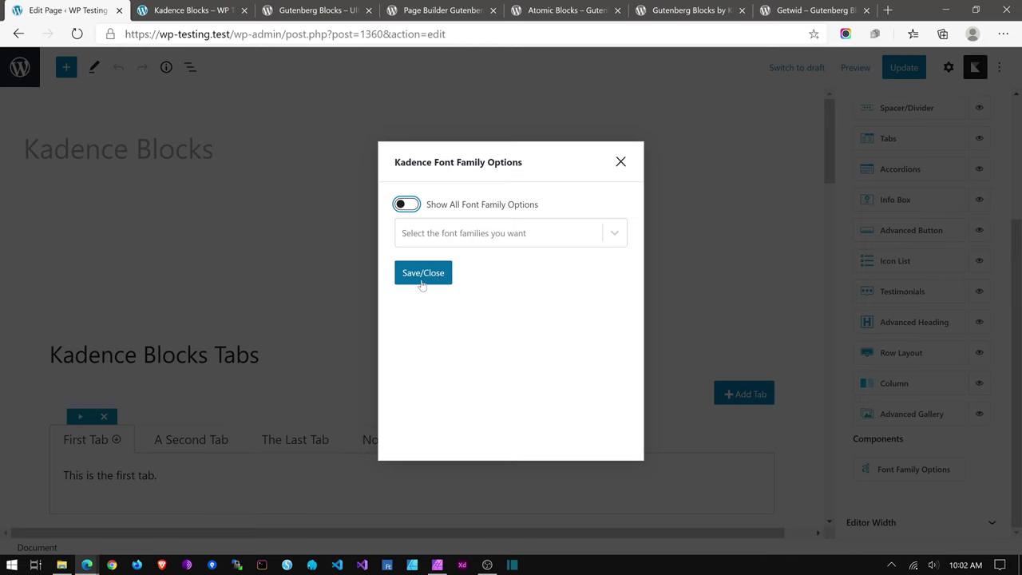
click(421, 285)
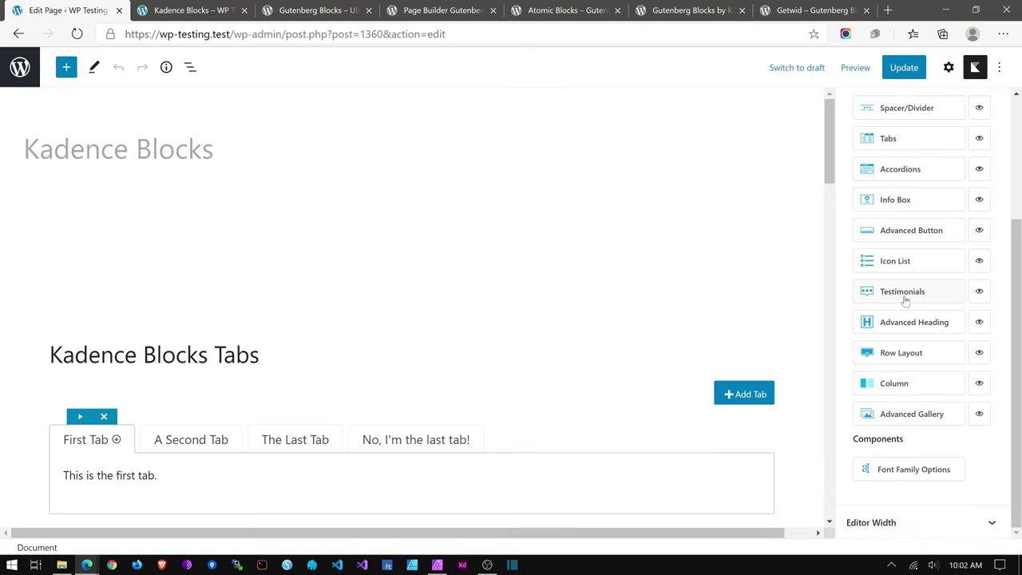
Step: Switch the sidebar back to the page's document settings and bring up the browser menu
scroll(963, 292, up, 3)
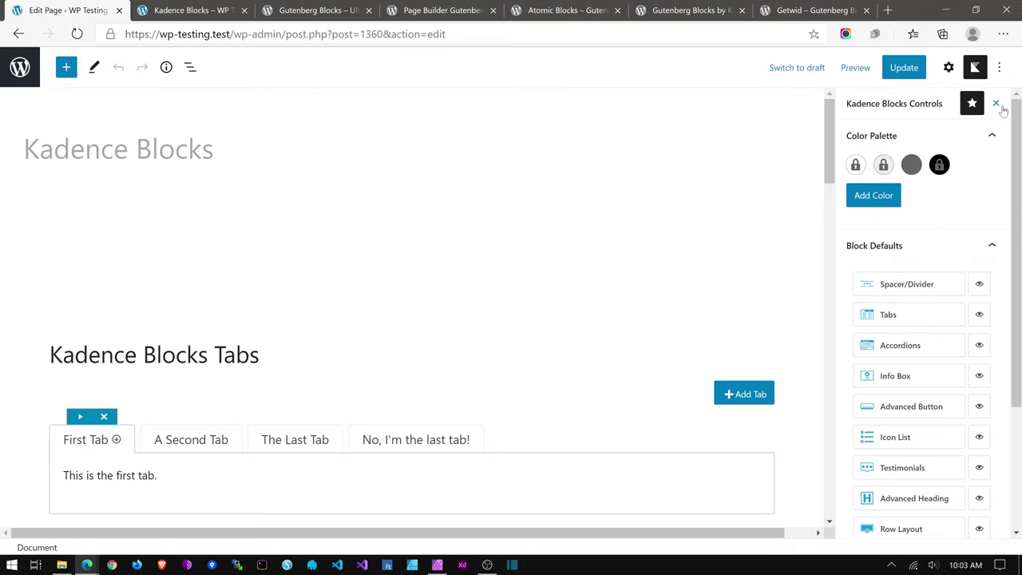
click(949, 67)
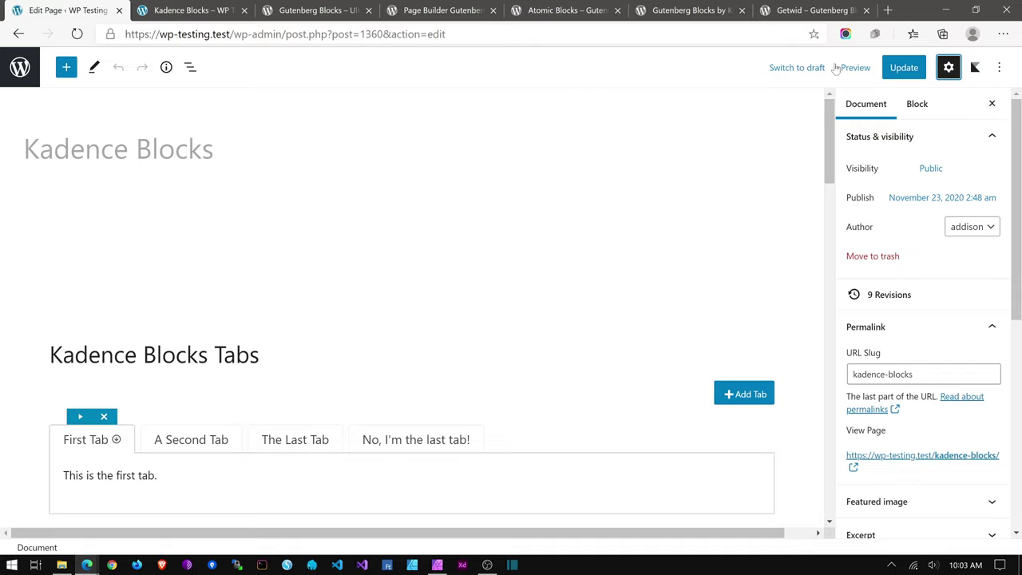
click(1003, 35)
Step: In a new InPrivate window, log in to wp-testing.test/wp-admin as the restricted test user
click(895, 100)
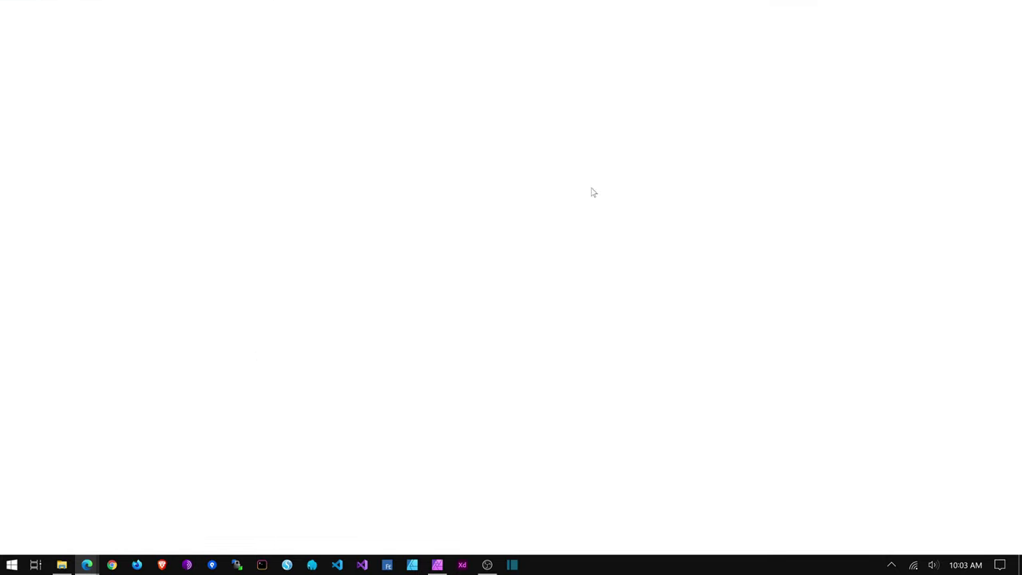
text(wp-te)
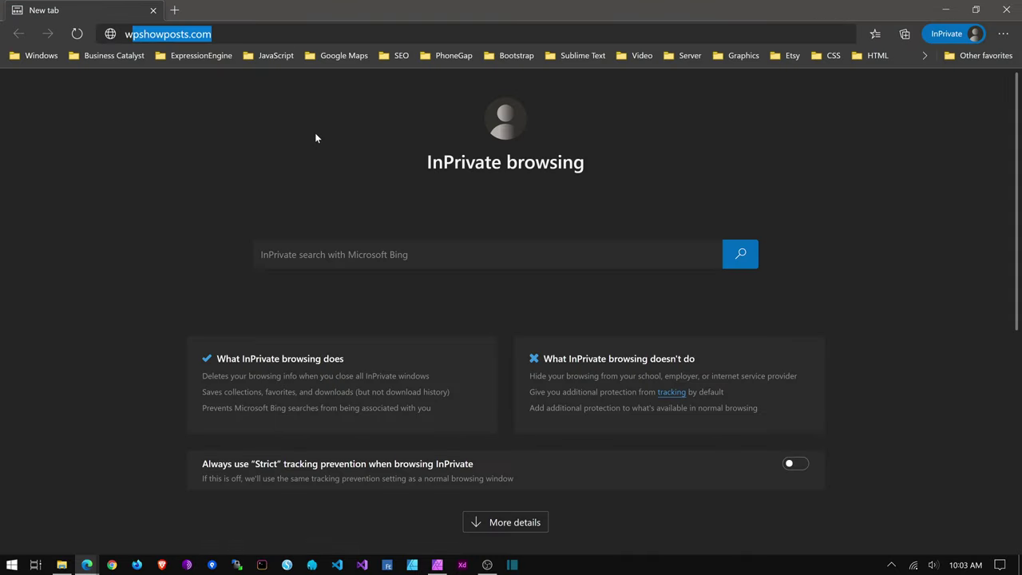
key(Return)
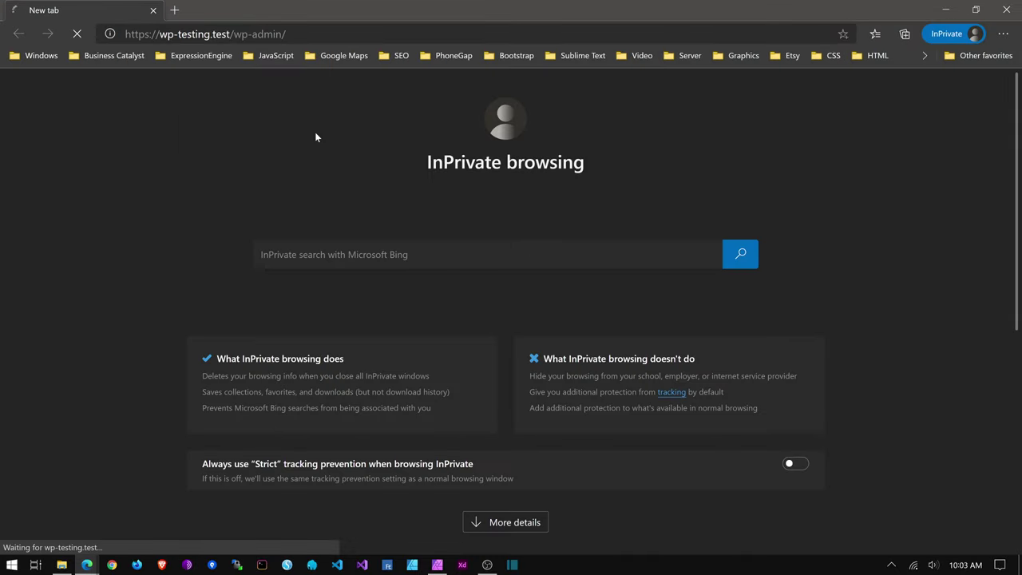
text(cahall4)
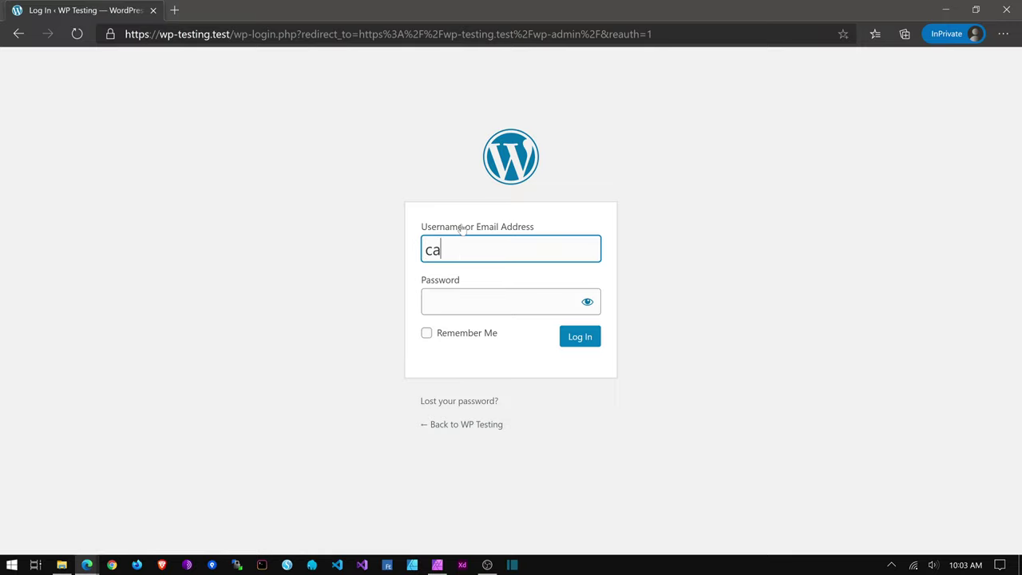
key(Tab)
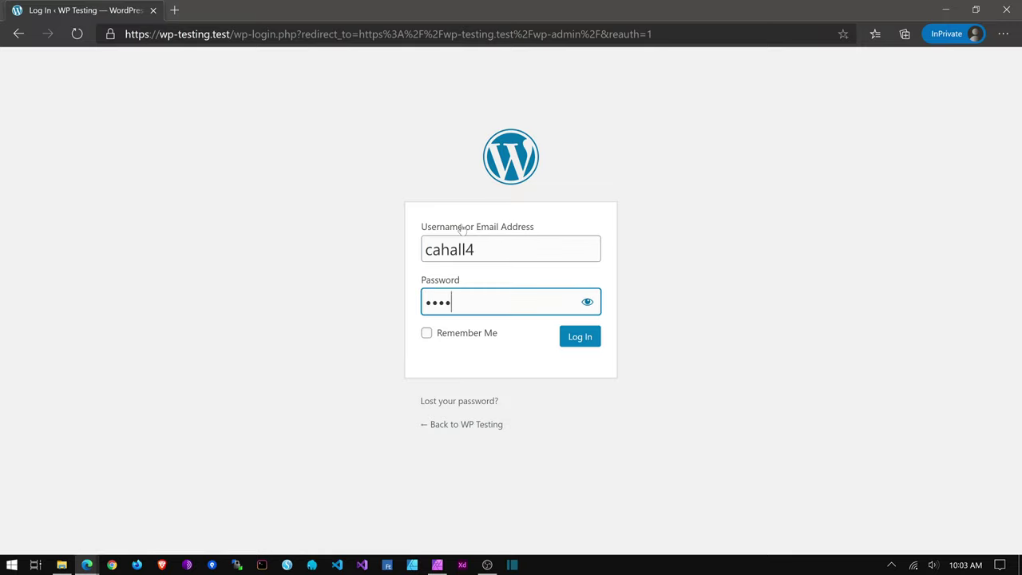
text(••••••••••••••)
key(Return)
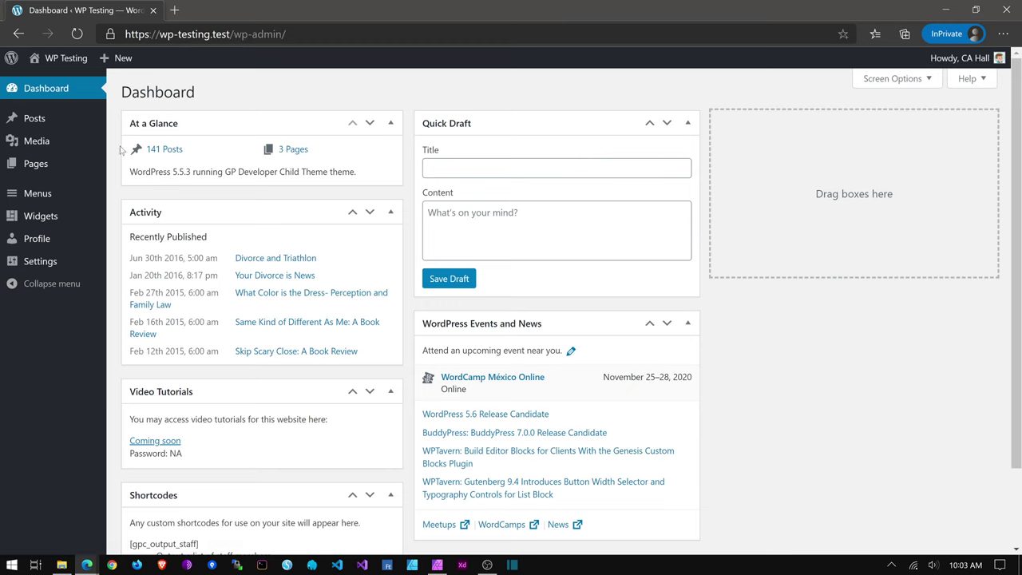
Step: Open the Pages list and reload it to confirm Kadence Blocks is no longer locked
click(41, 166)
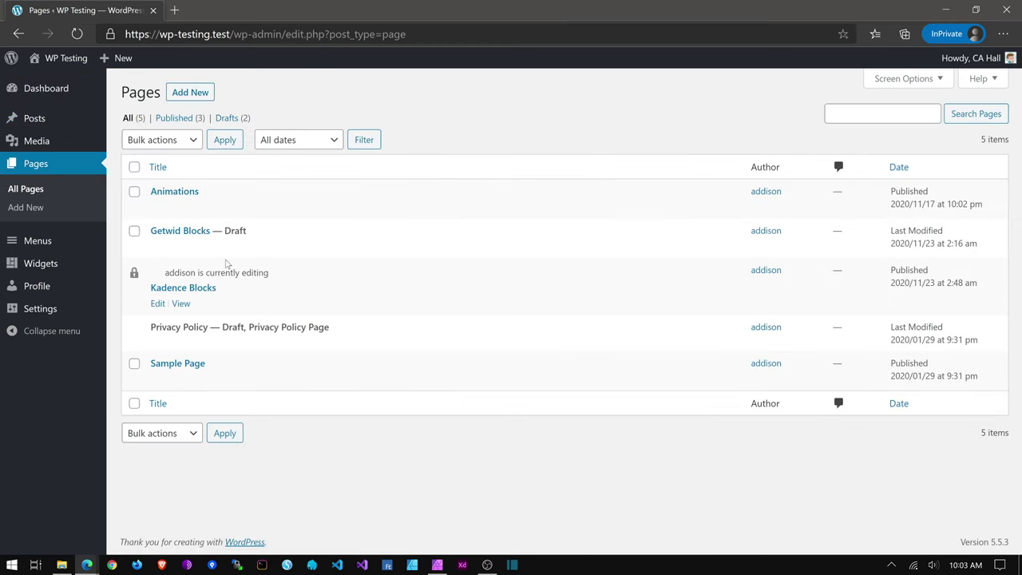
key(alt+Tab)
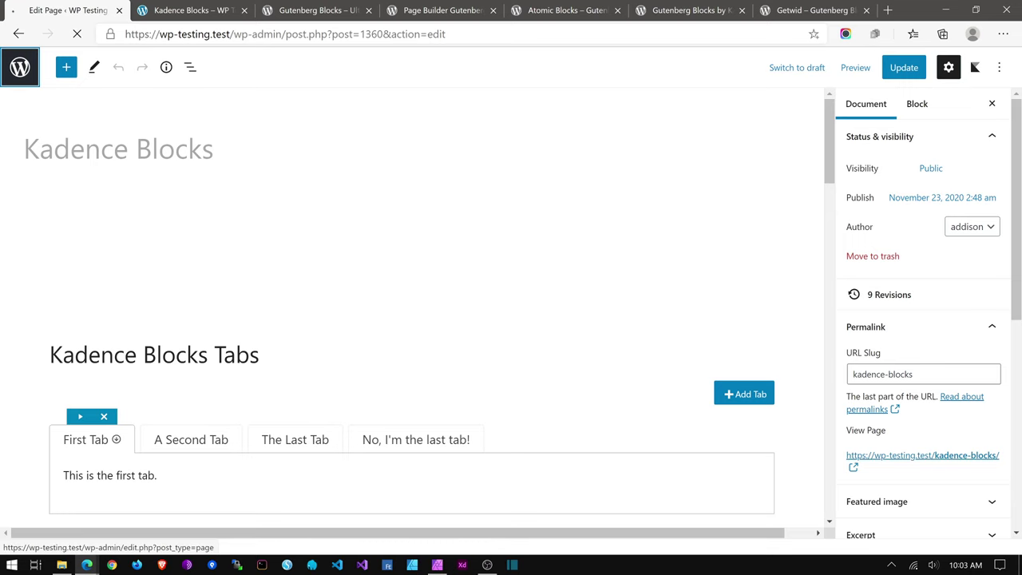
key(alt+Tab)
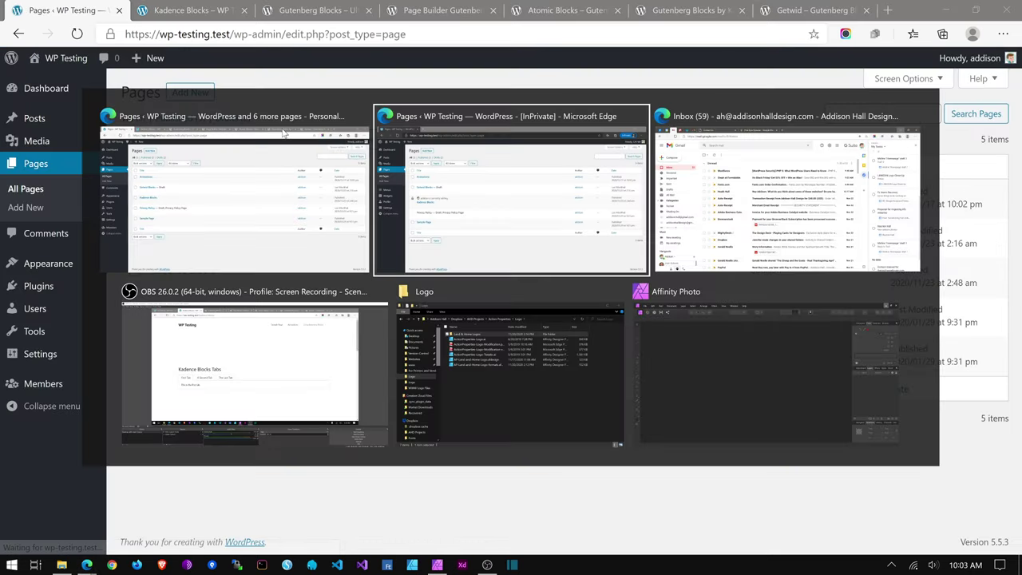
click(39, 192)
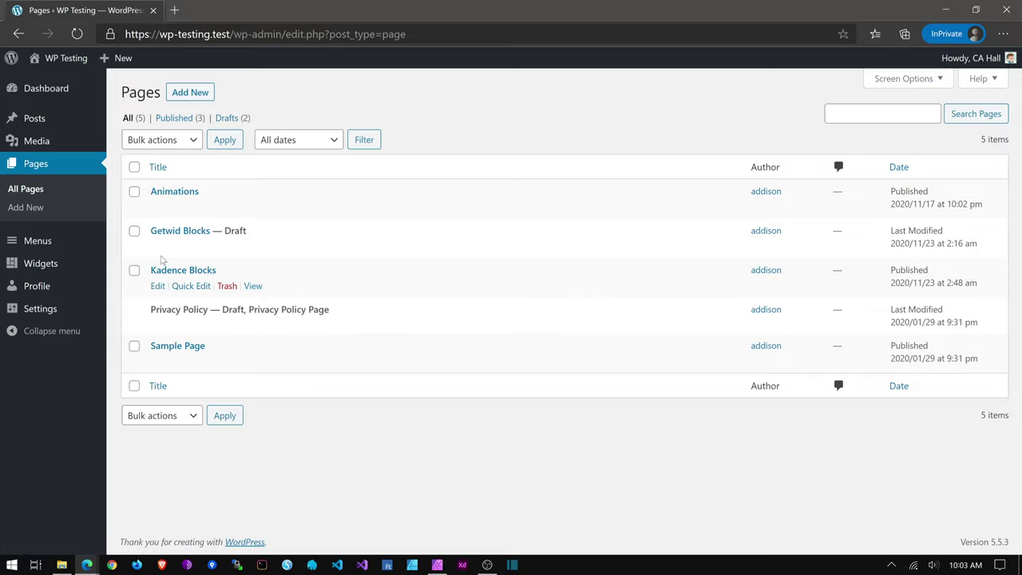
Step: Open the Kadence Blocks page in the editor and dismiss the welcome guide
click(172, 274)
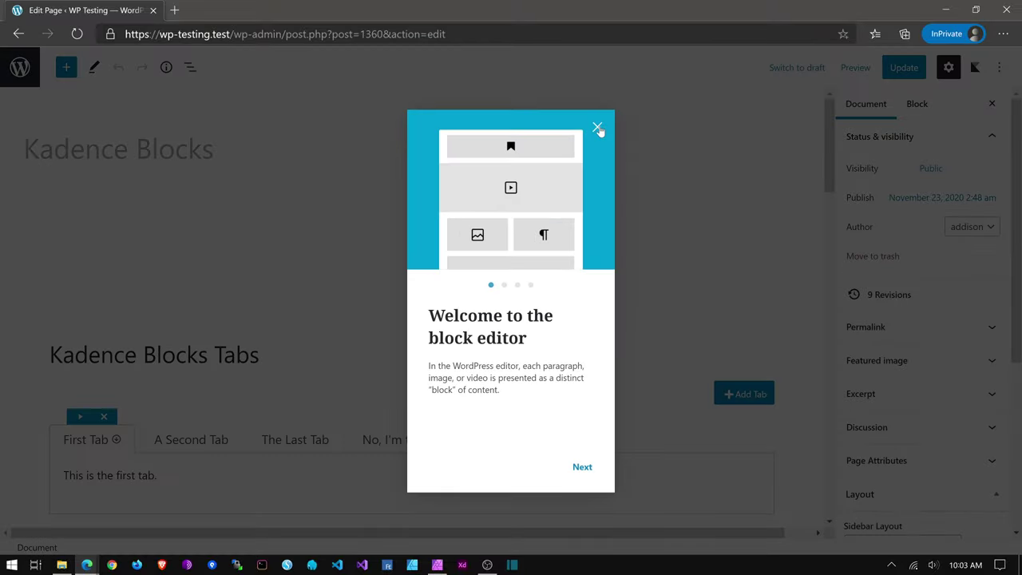
click(598, 130)
scroll(399, 255, down, 2)
Step: Preview the No, I'm the last tab!, The Last Tab and A Second Tab contents
click(550, 258)
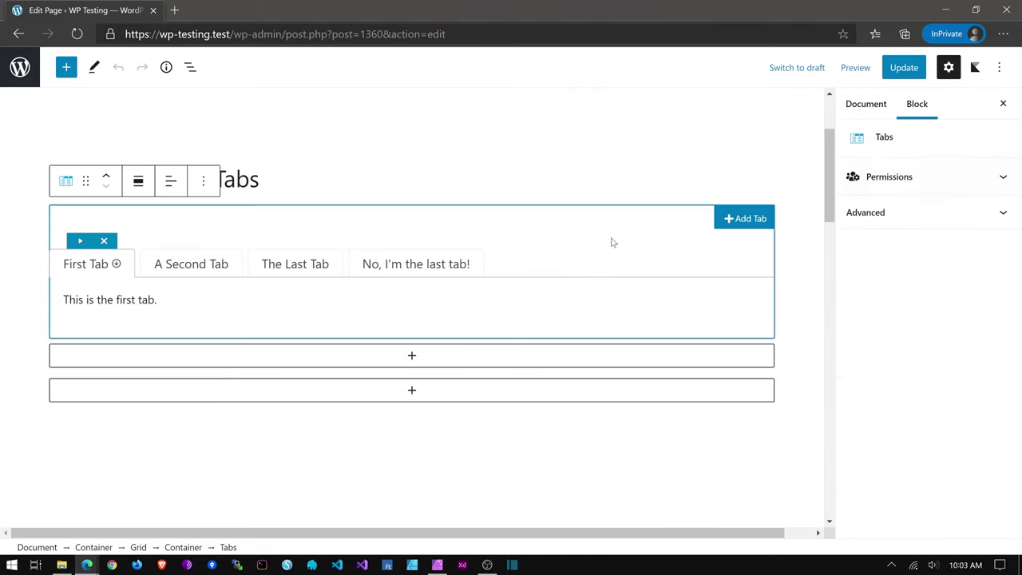
click(471, 268)
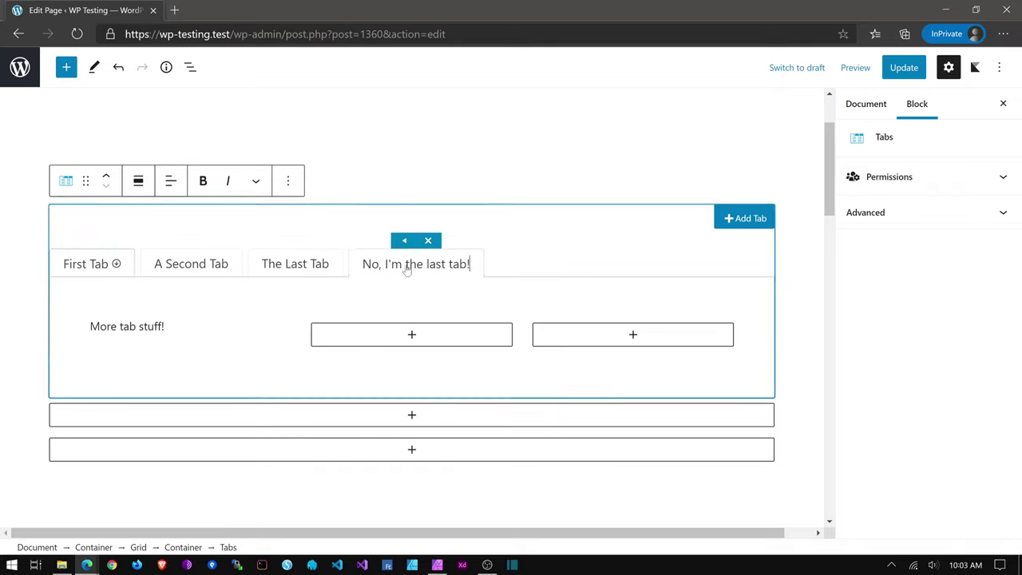
click(315, 262)
click(179, 270)
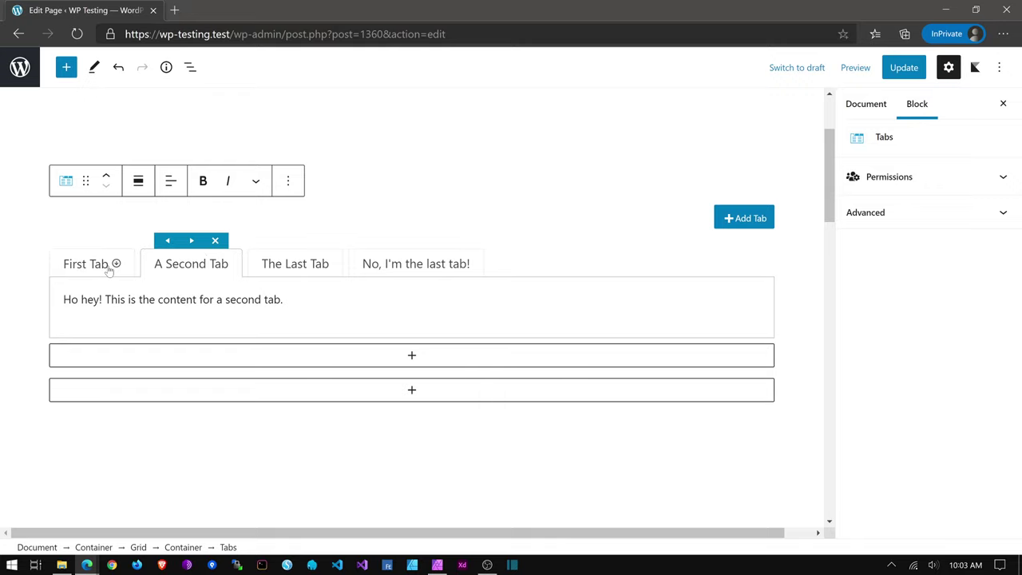
scroll(292, 299, down, 5)
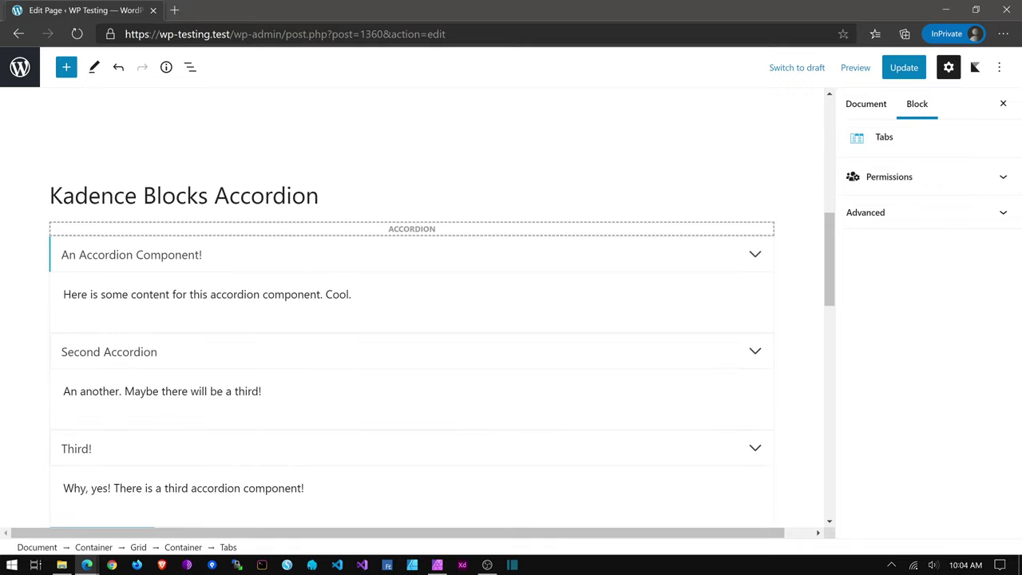
Step: Set the Accordion block's title tag to h3
click(407, 236)
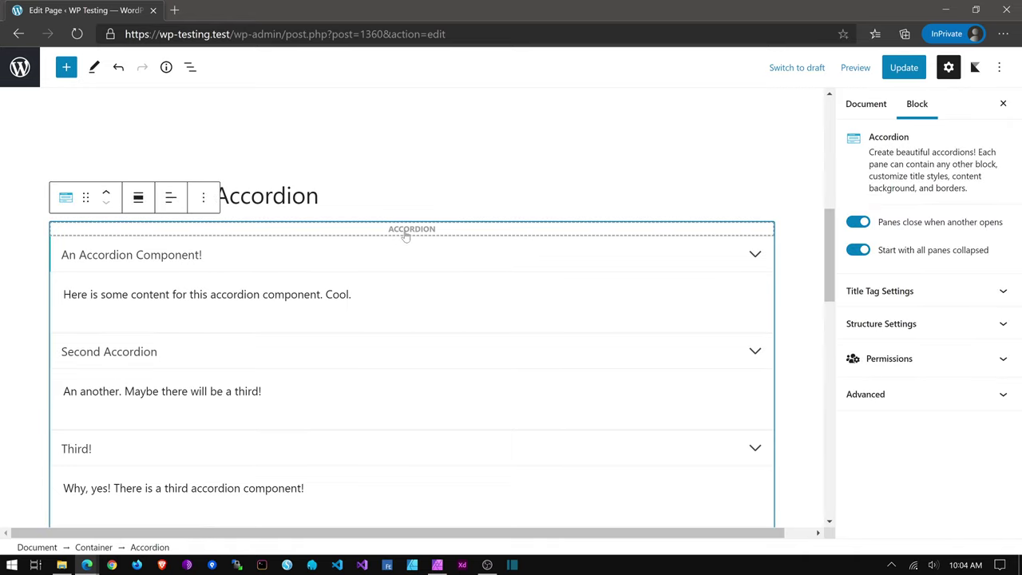
click(905, 288)
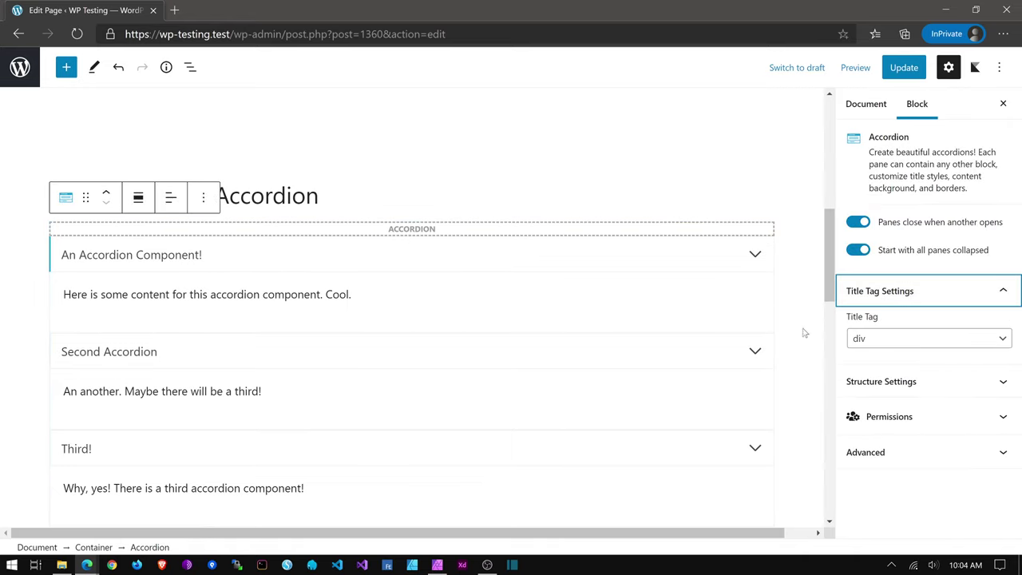
click(867, 341)
click(871, 388)
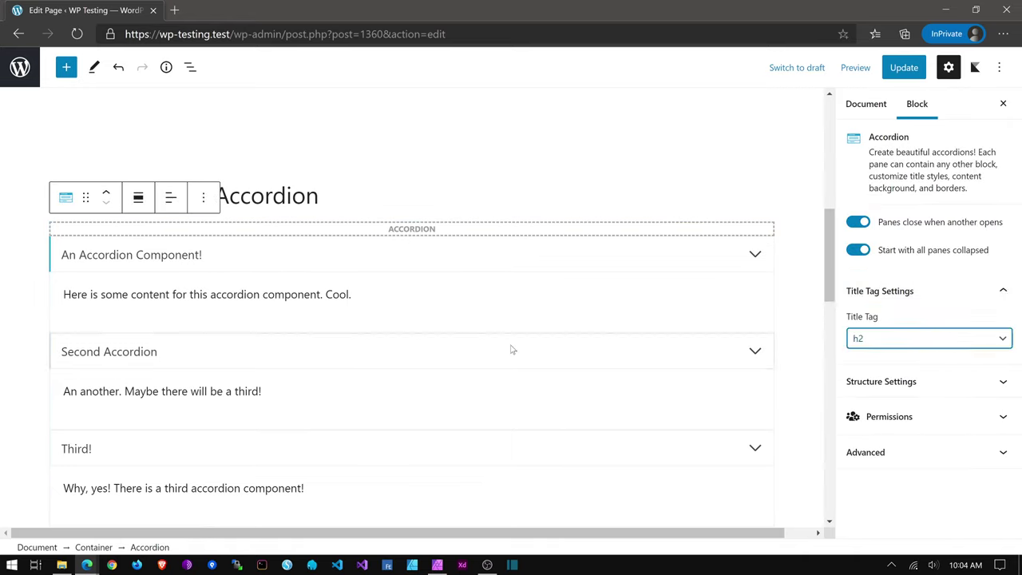
click(872, 342)
click(884, 401)
Step: Turn on FAQ Schema in the Accordion's structure settings
click(883, 391)
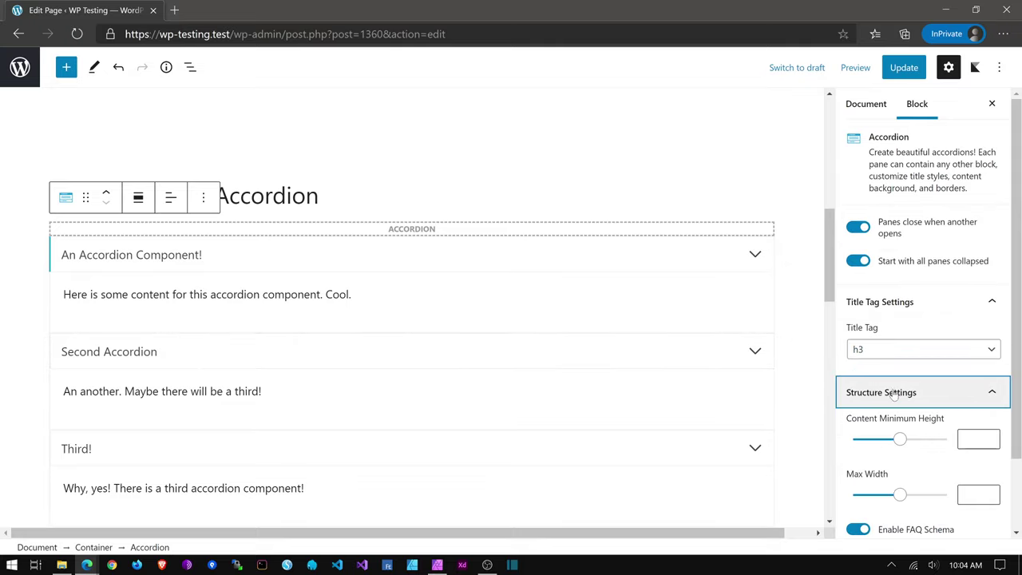
click(858, 444)
click(859, 444)
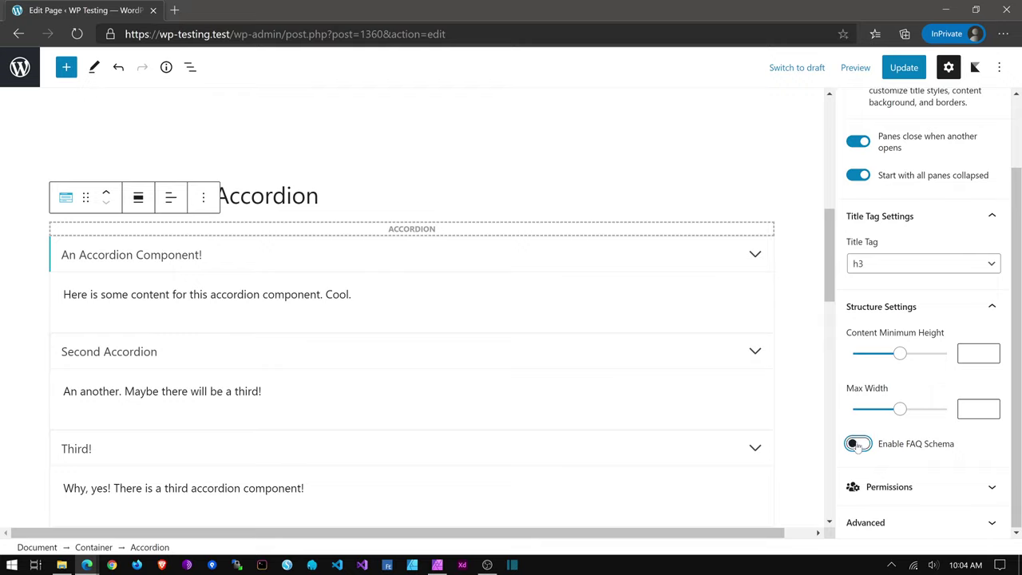
click(858, 444)
Step: Clear the Accordion's Max Width and Content Minimum Height values, leaving both empty
mouse_move(904, 409)
mouse_down()
mouse_move(924, 409)
mouse_move(864, 409)
mouse_move(912, 409)
mouse_up()
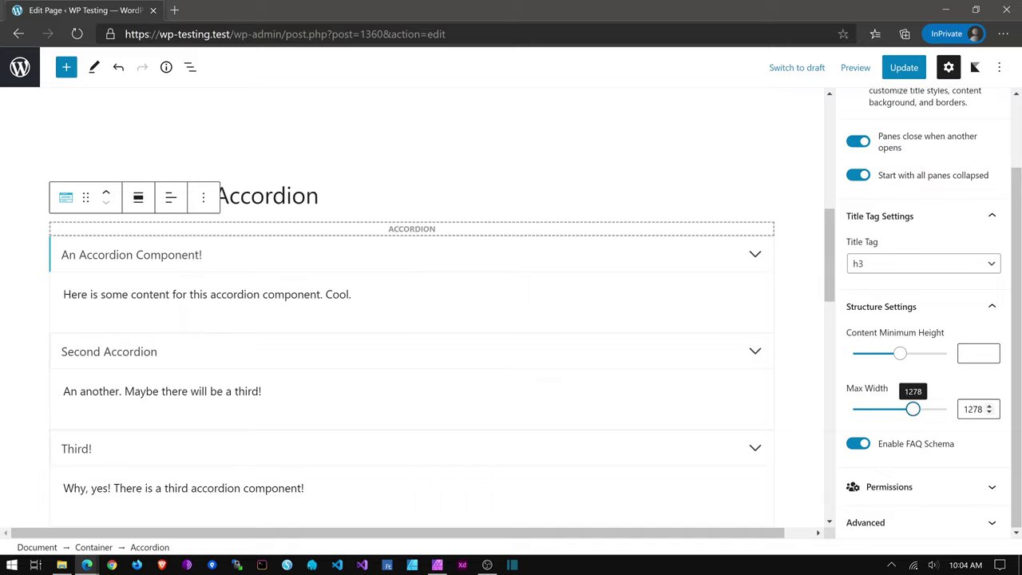
double_click(972, 409)
key(BackSpace)
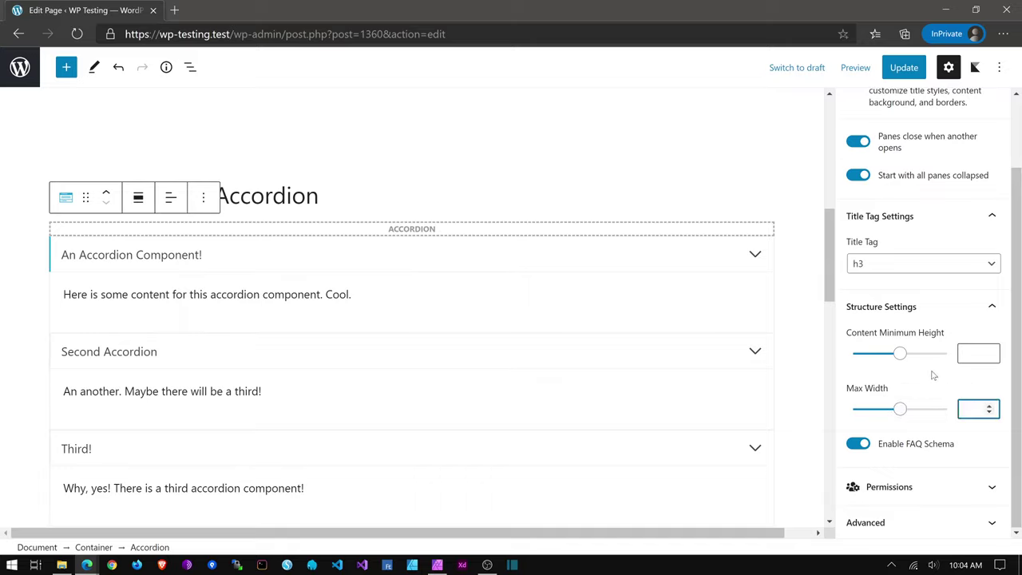
drag(900, 354, 874, 355)
double_click(970, 354)
key(BackSpace)
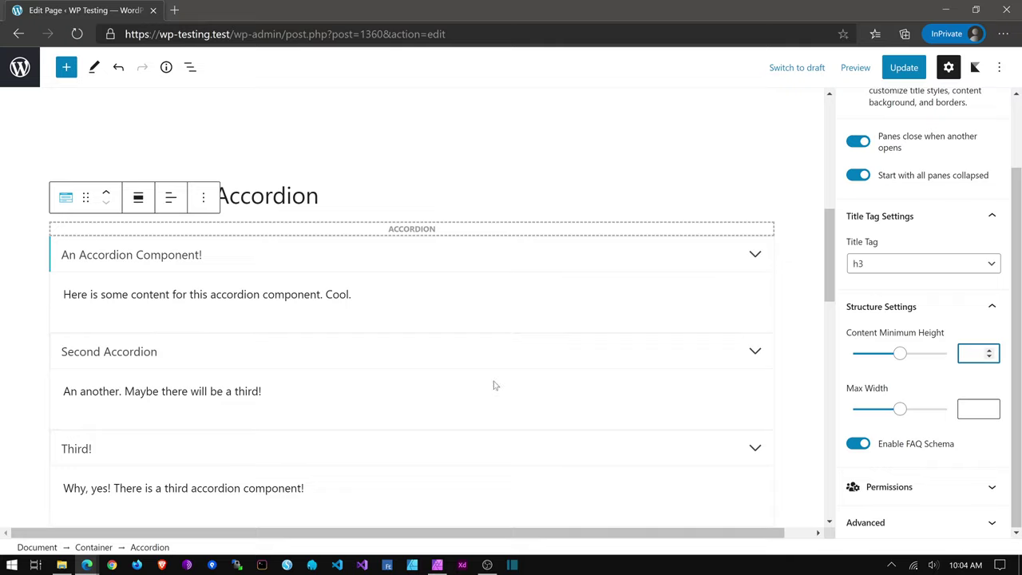
scroll(445, 388, down, 4)
scroll(444, 388, down, 2)
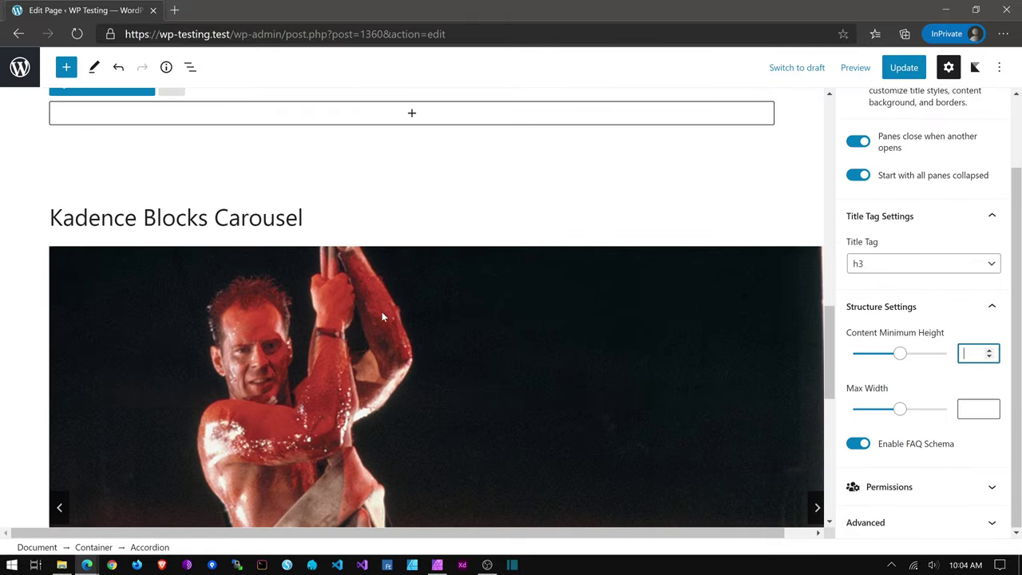
Step: Expand the carousel gallery's Image Shadow options, then switch to the admin Pages window
click(796, 319)
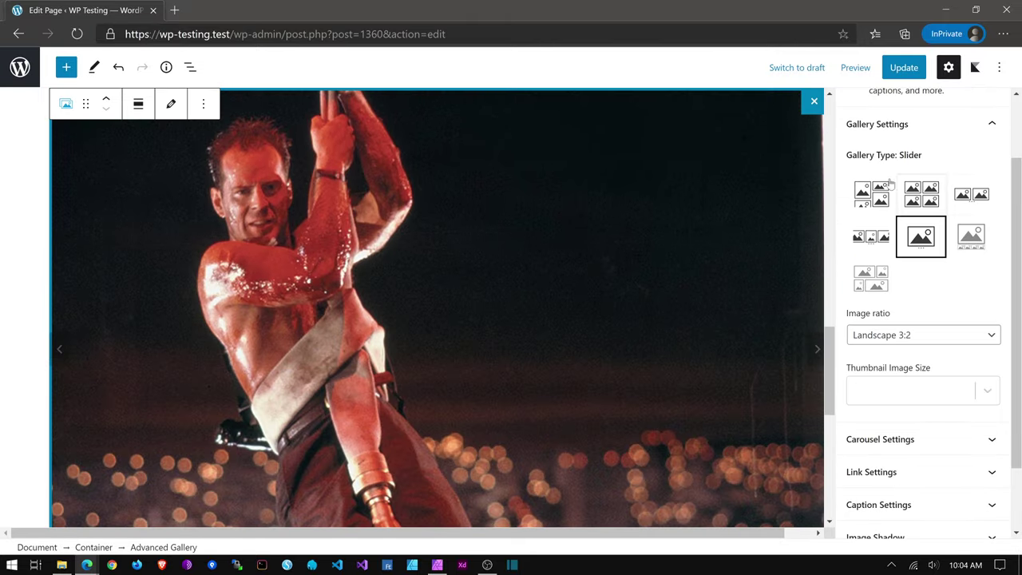
scroll(929, 323, down, 1)
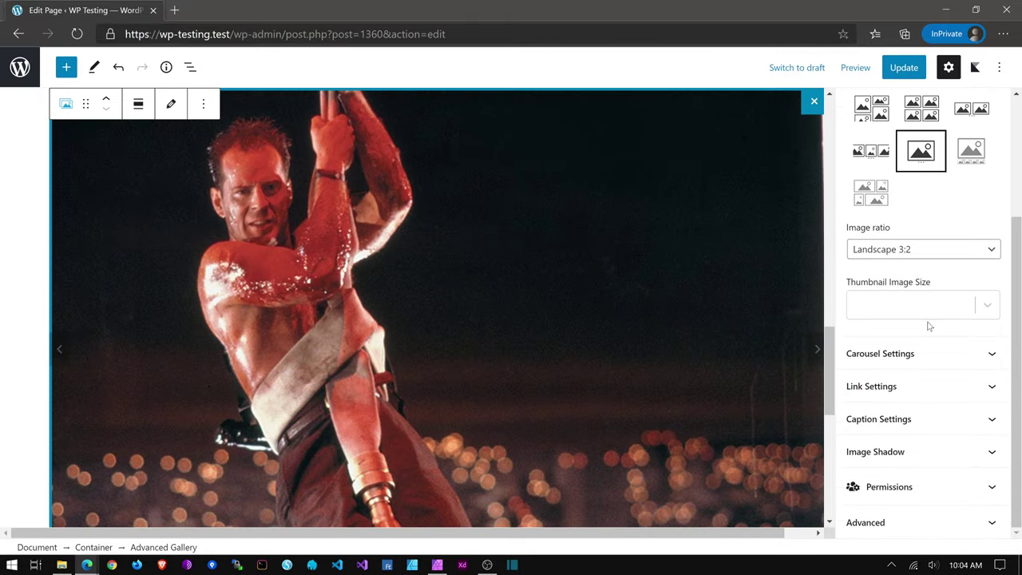
click(892, 457)
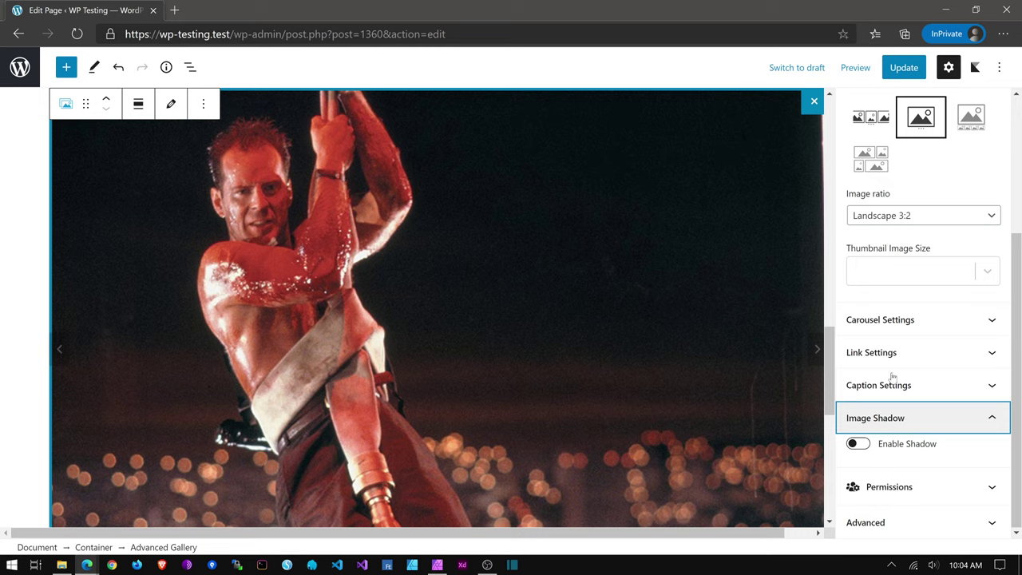
key(alt+Tab)
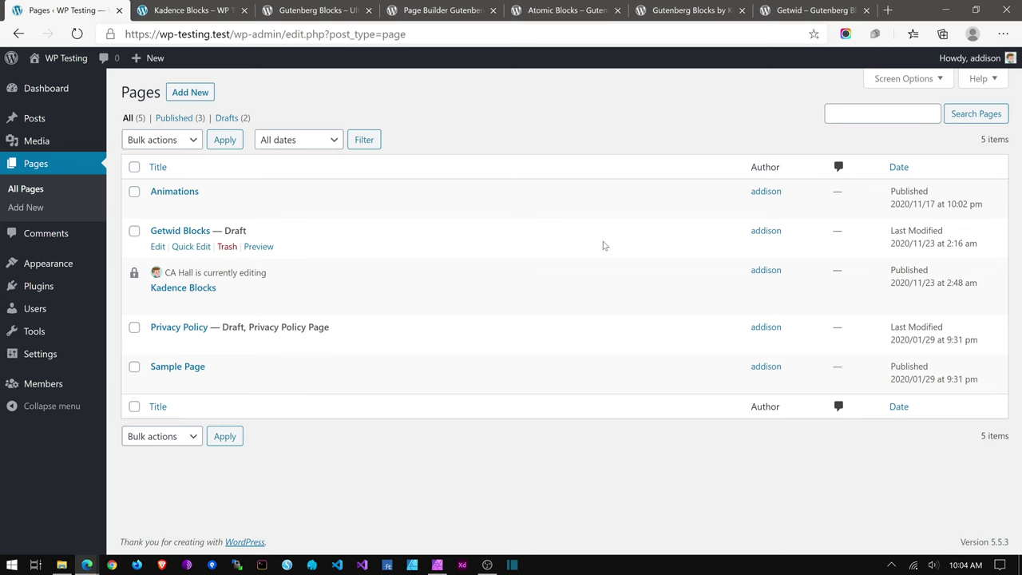
Step: Edit the Animations page and reach the Advanced Gallery entry in Kadence Block Defaults
click(176, 193)
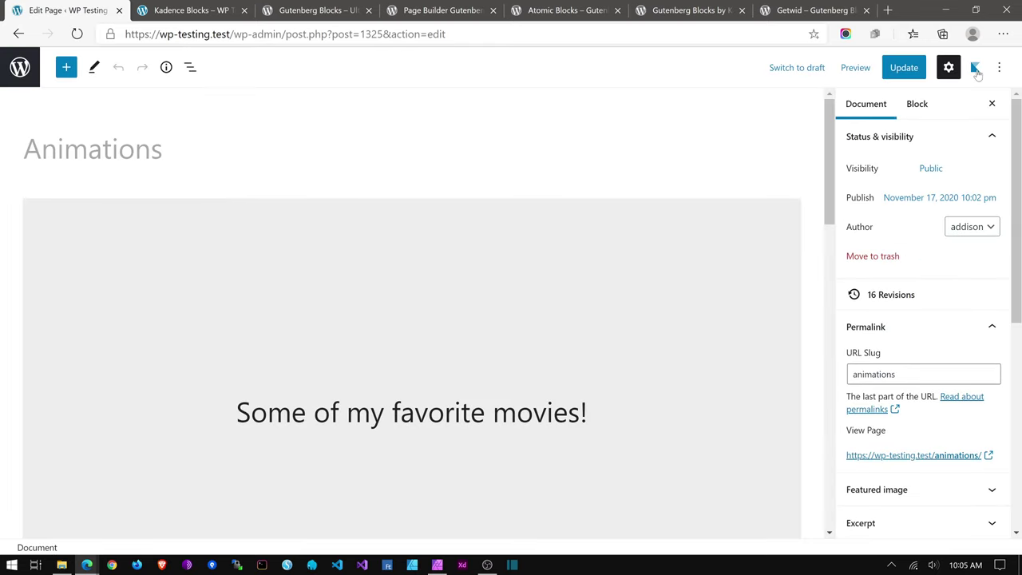
click(975, 69)
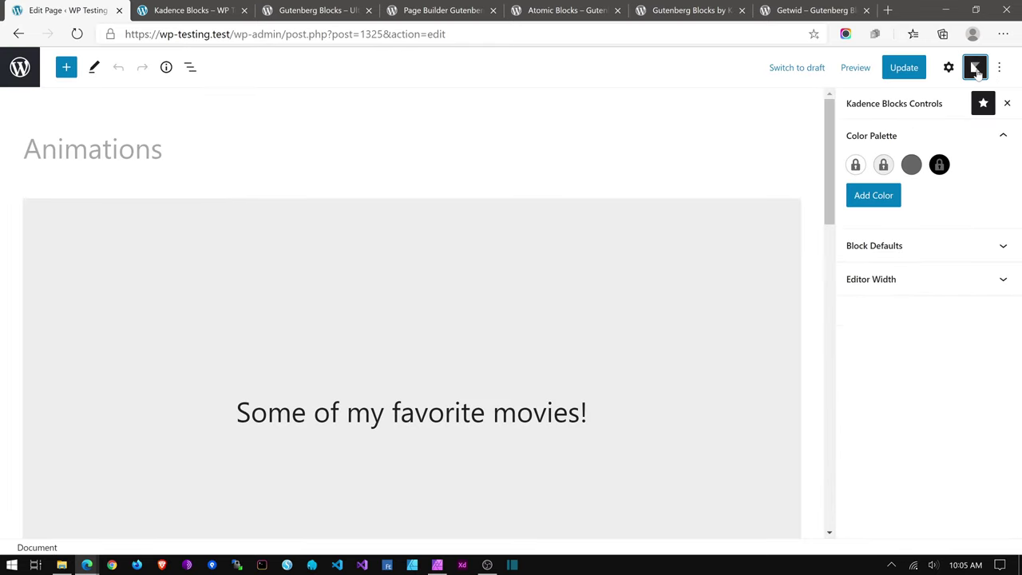
click(888, 247)
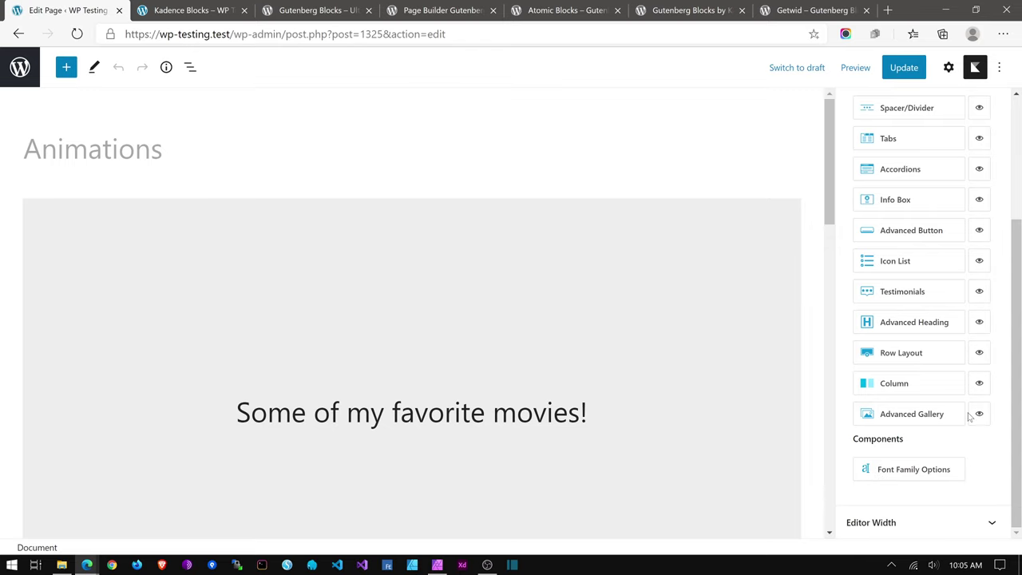
click(924, 417)
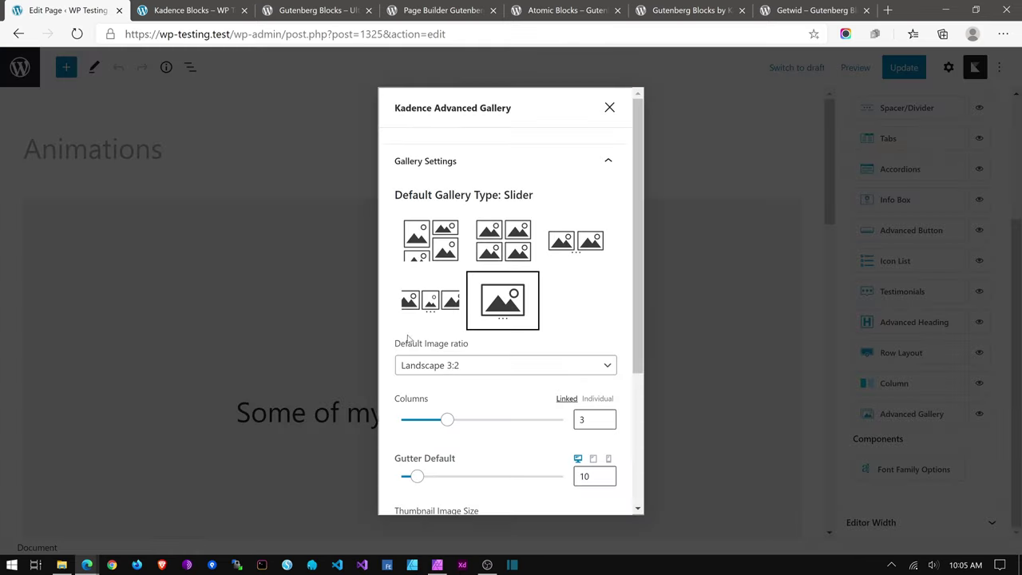
scroll(508, 321, down, 3)
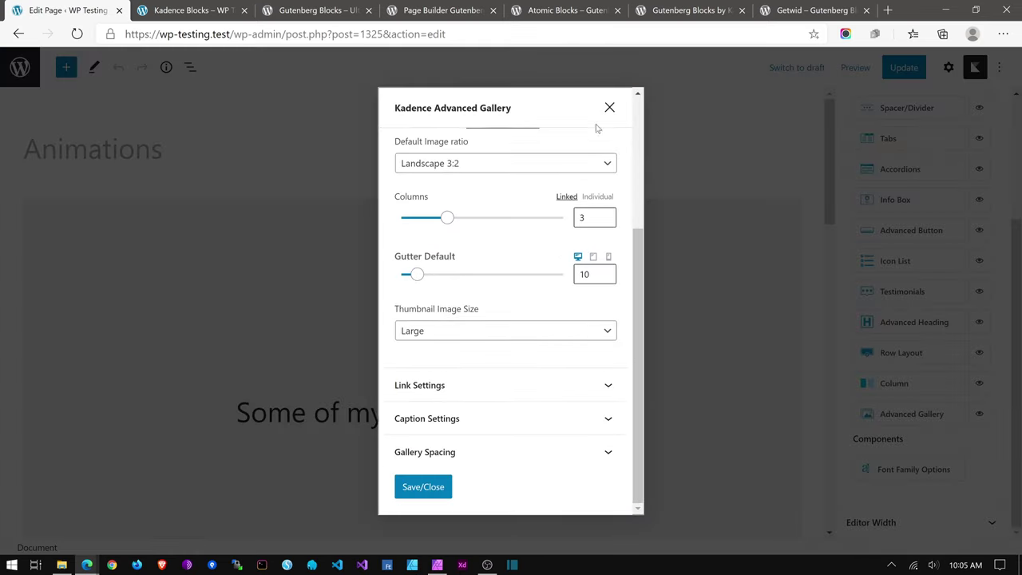
click(610, 107)
Step: Set Advanced Gallery Enable Image Shadow Settings to No Users and save the permission
click(979, 414)
scroll(545, 369, down, 1)
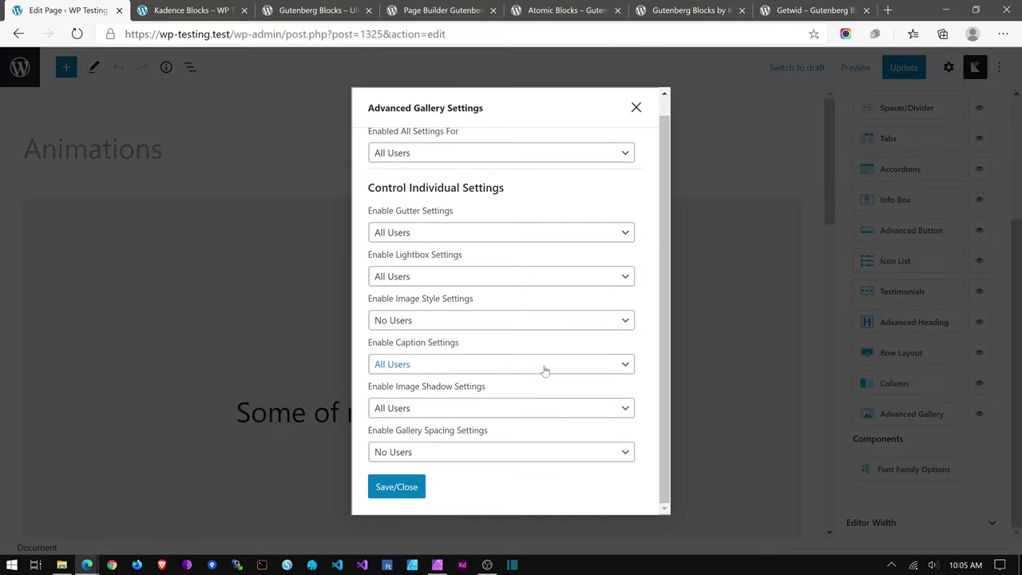
click(412, 416)
click(413, 536)
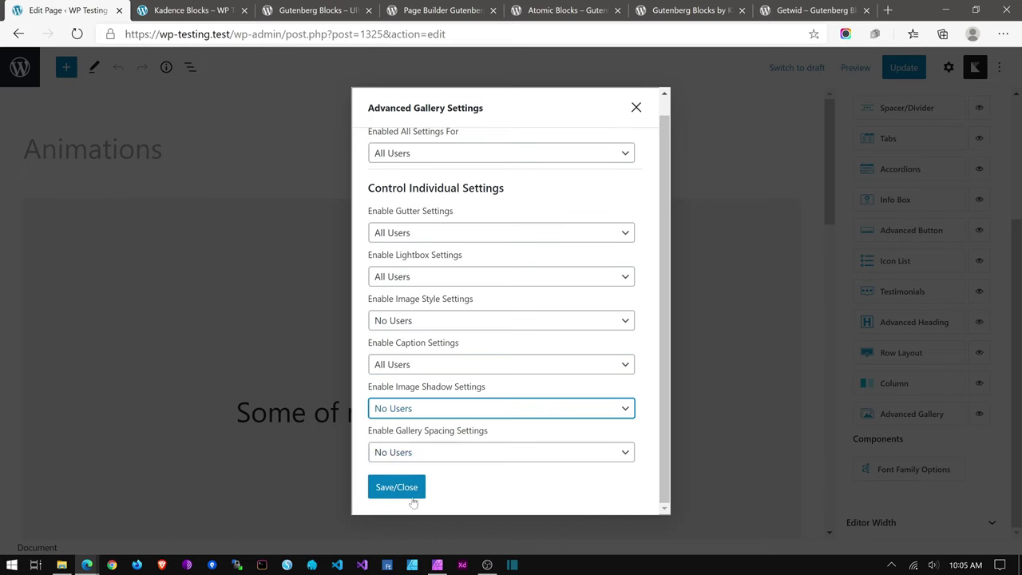
click(396, 488)
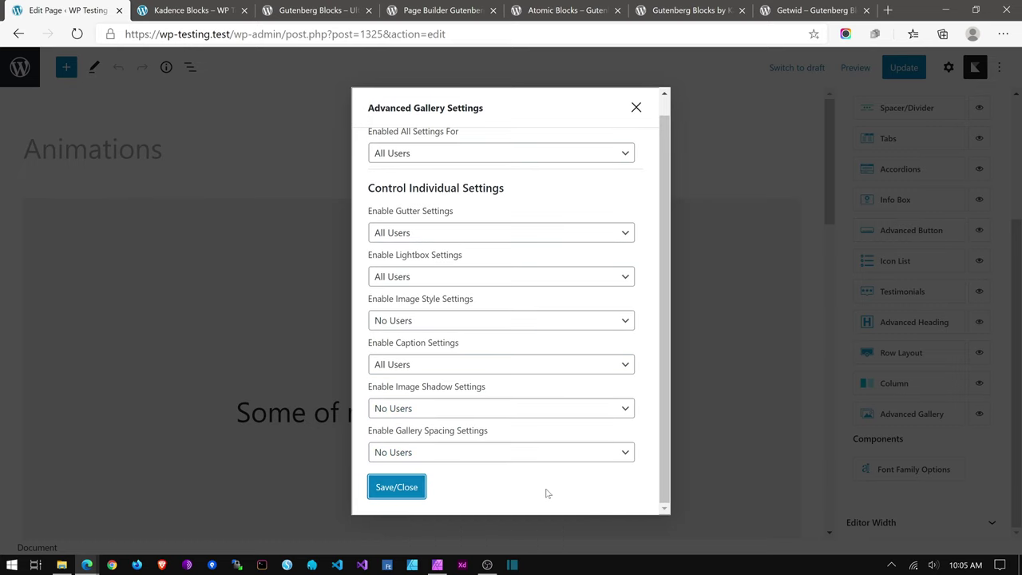
key(alt+Tab)
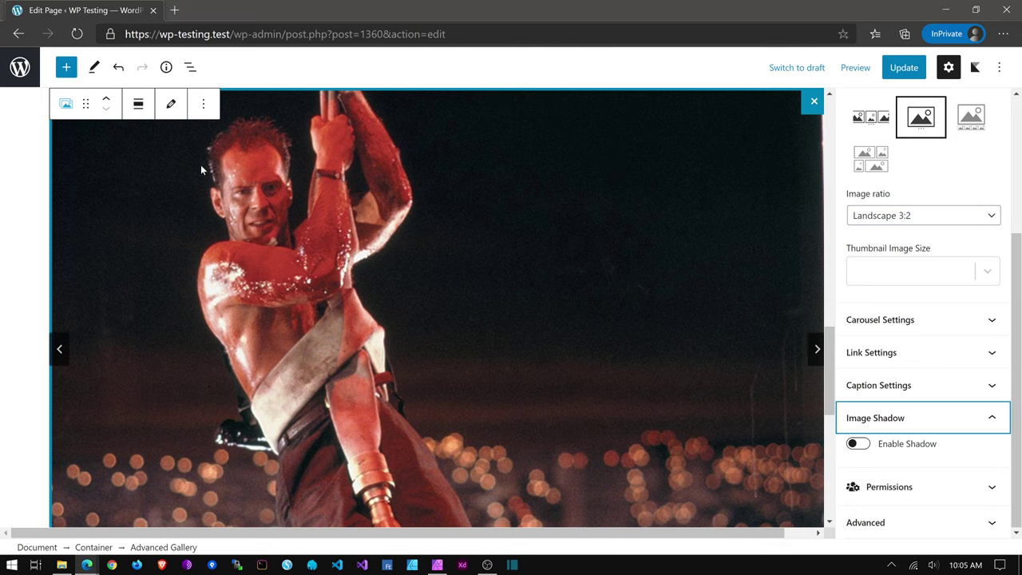
Step: Reload the private editor and select the carousel gallery to confirm Image Shadow is gone
key(F5)
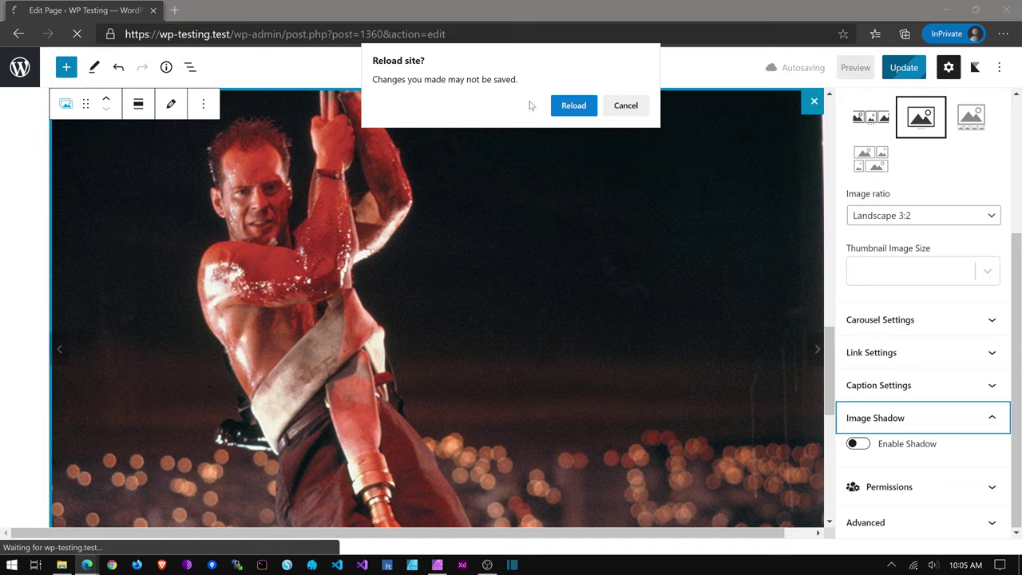
click(584, 105)
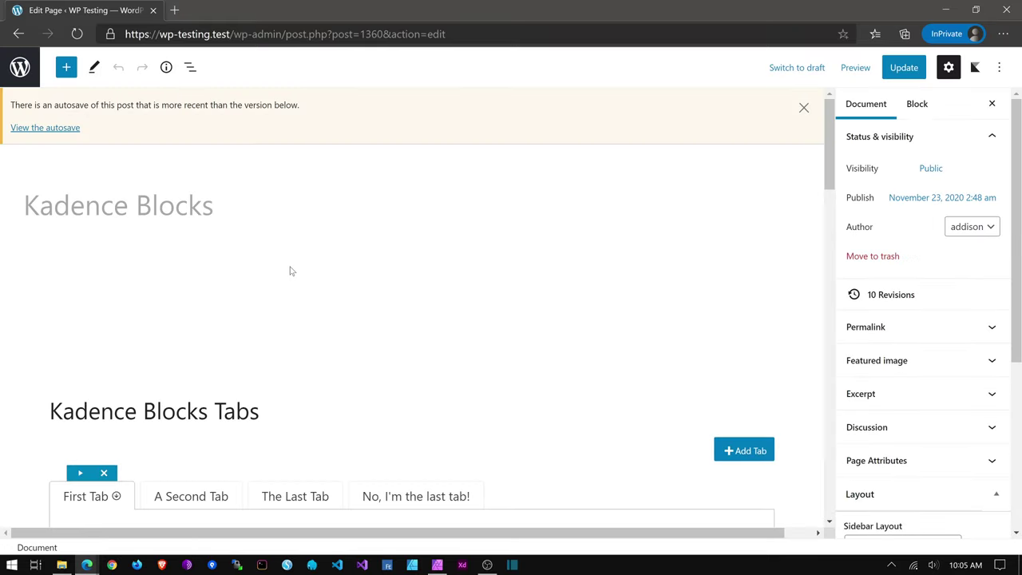
scroll(291, 279, down, 4)
scroll(291, 285, down, 8)
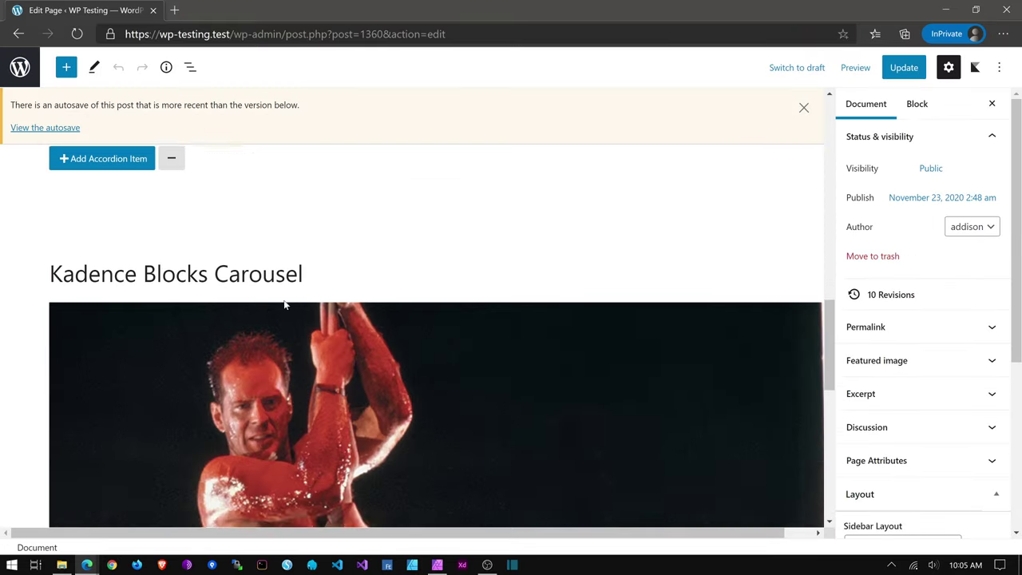
click(774, 307)
scroll(906, 367, down, 3)
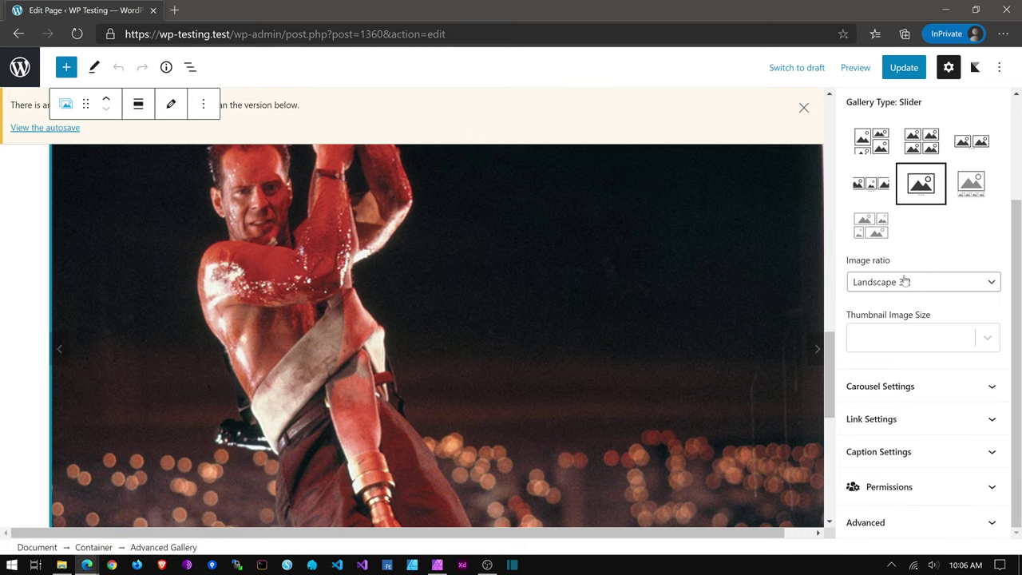
Step: Scroll the editor up past the gallery carousel to the three-pane Accordion block
scroll(927, 319, up, 2)
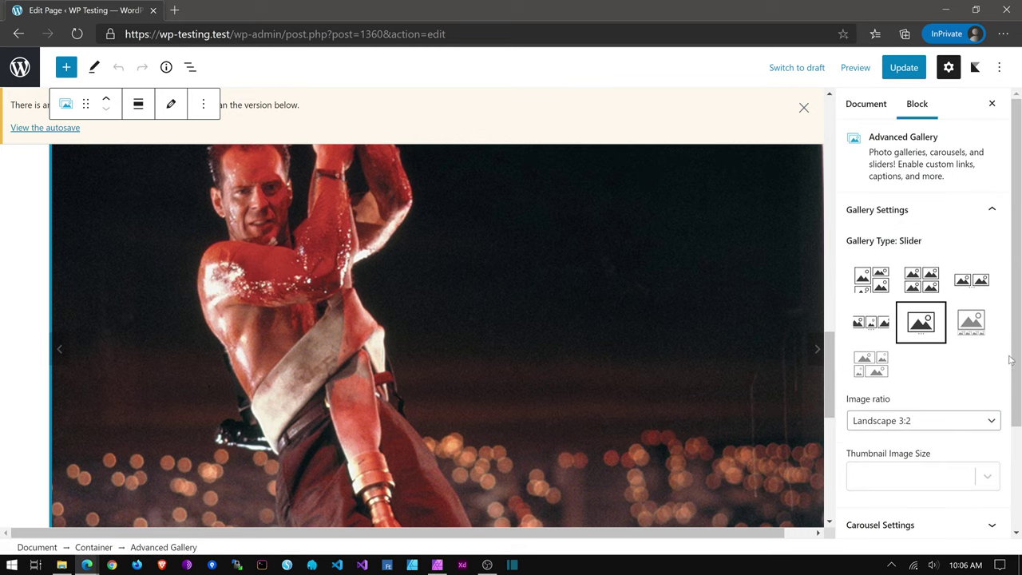
scroll(950, 344, down, 2)
scroll(962, 369, up, 1)
scroll(946, 343, up, 1)
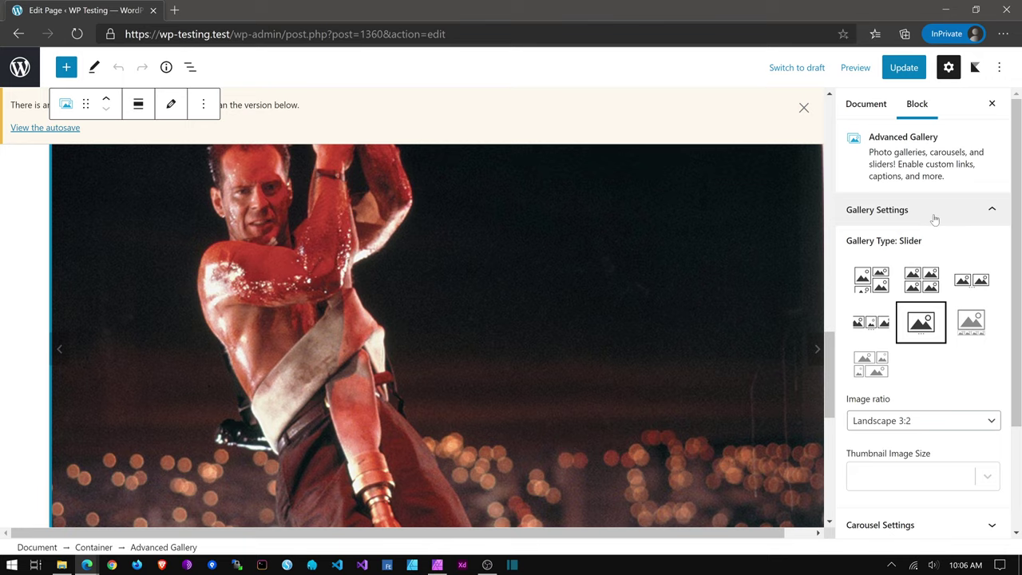
scroll(919, 317, down, 3)
scroll(919, 320, up, 3)
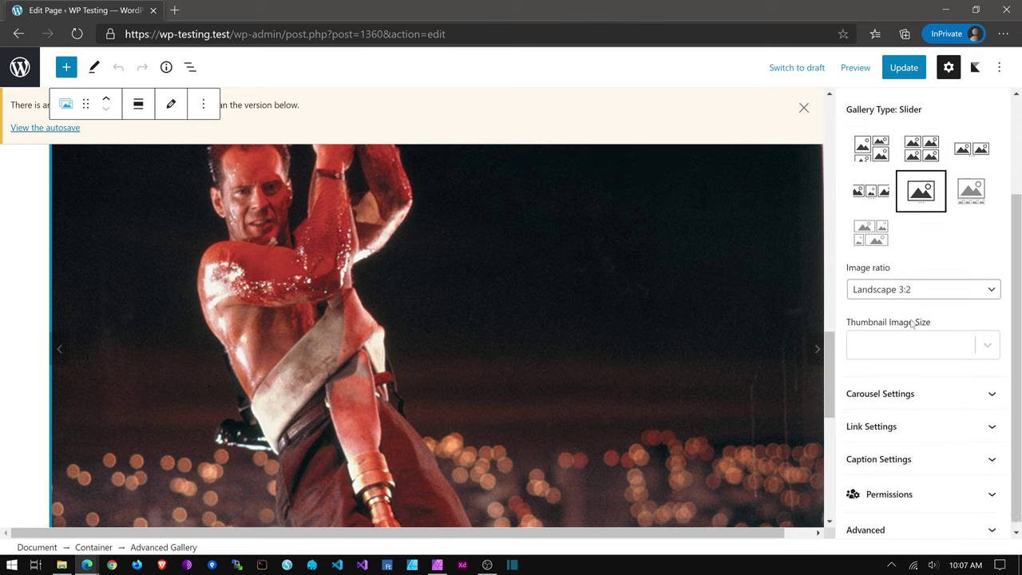
scroll(496, 167, up, 8)
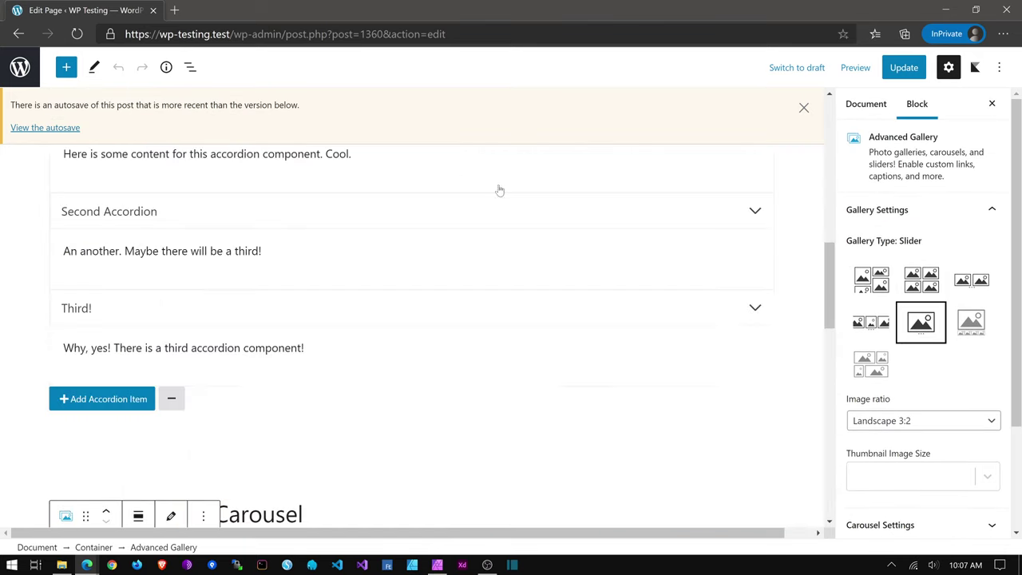
Step: Select the Accordion and expand Structure Settings to show Content Minimum Height, Max Width and FAQ Schema
click(424, 207)
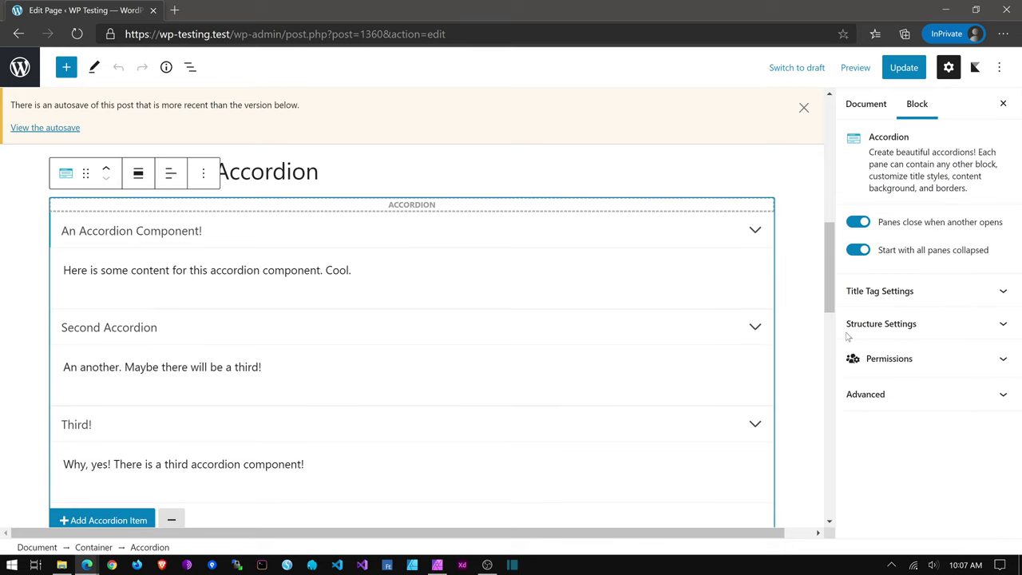
click(898, 324)
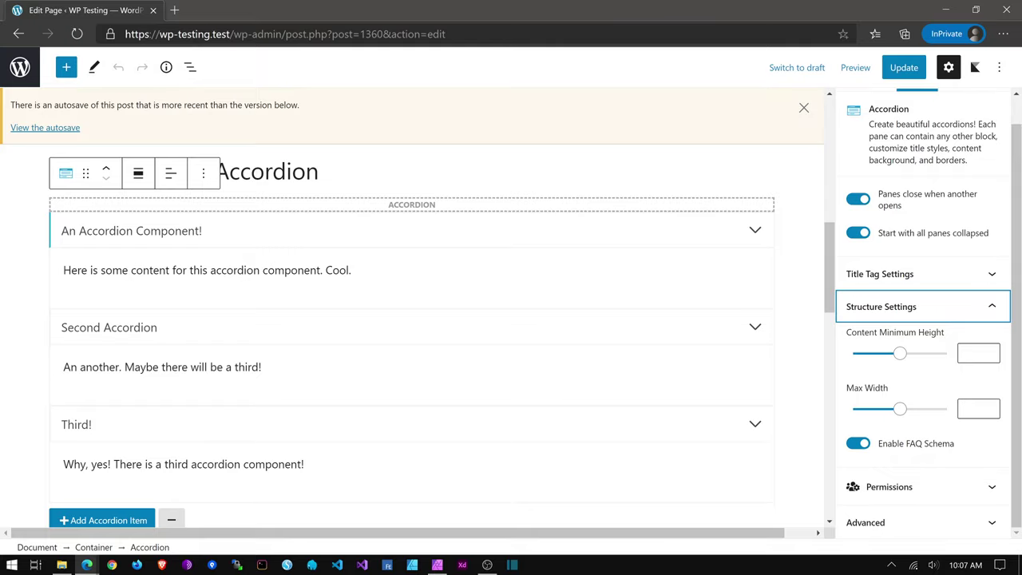
scroll(450, 172, down, 9)
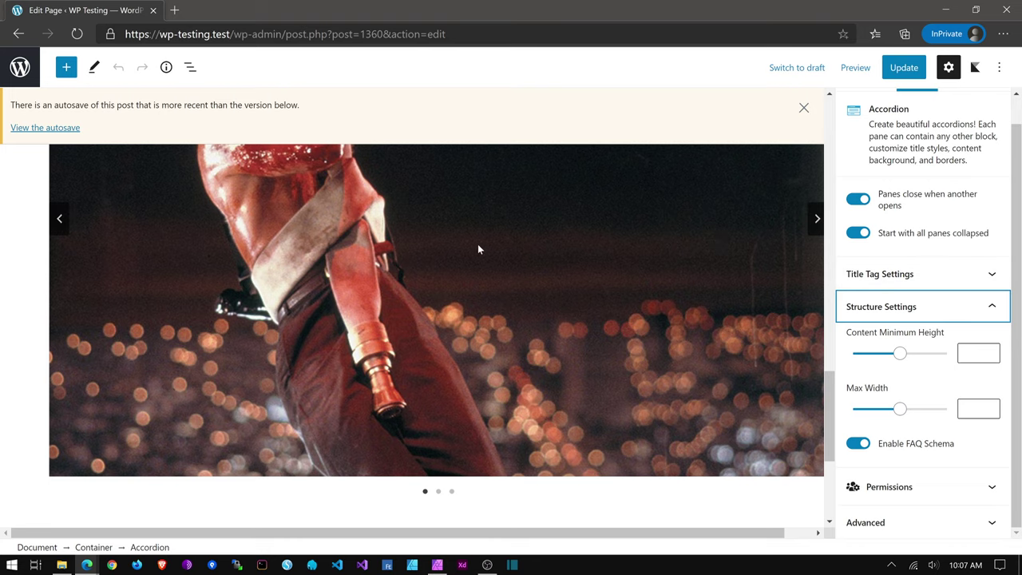
Step: Select the Advanced Gallery and review the Kadence Blocks Defaults list of per-block visibility settings
click(259, 275)
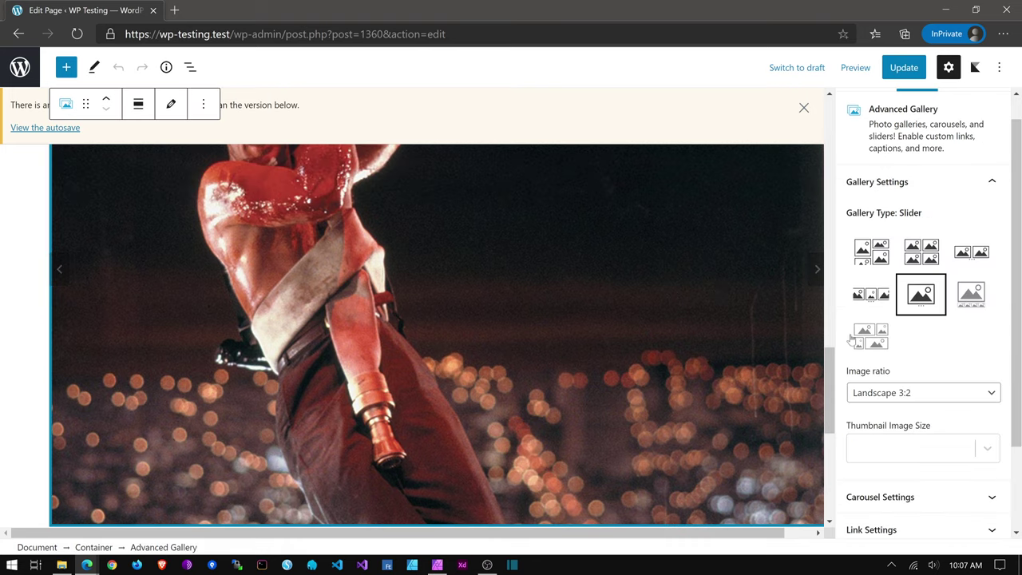
scroll(895, 345, down, 2)
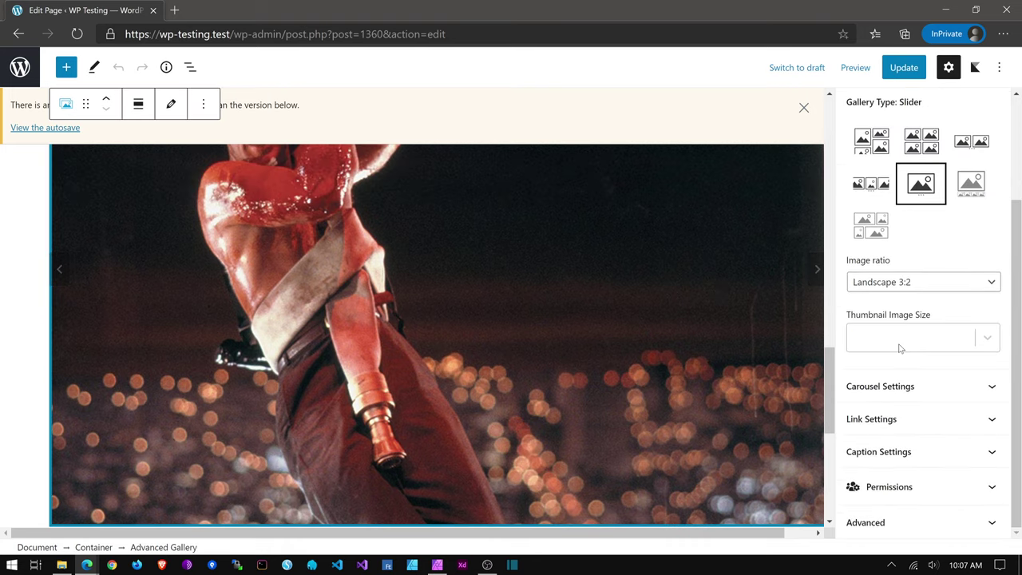
click(974, 69)
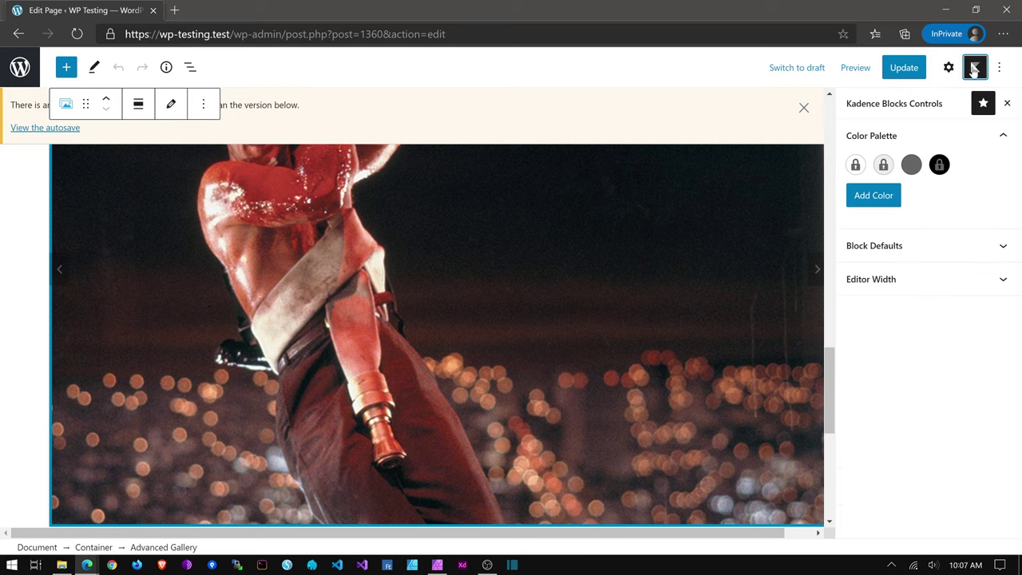
click(881, 253)
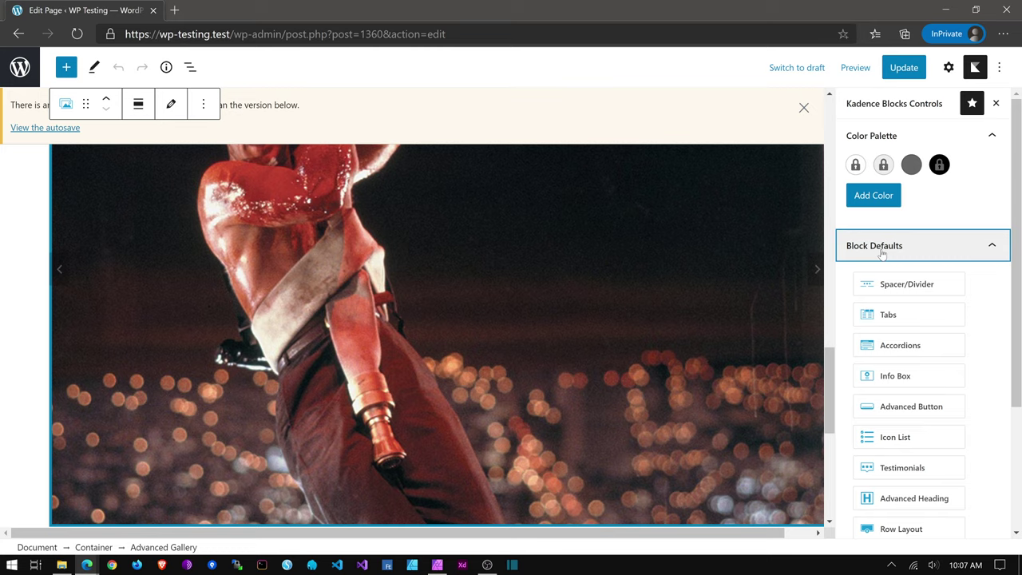
scroll(881, 303, down, 2)
scroll(882, 343, up, 2)
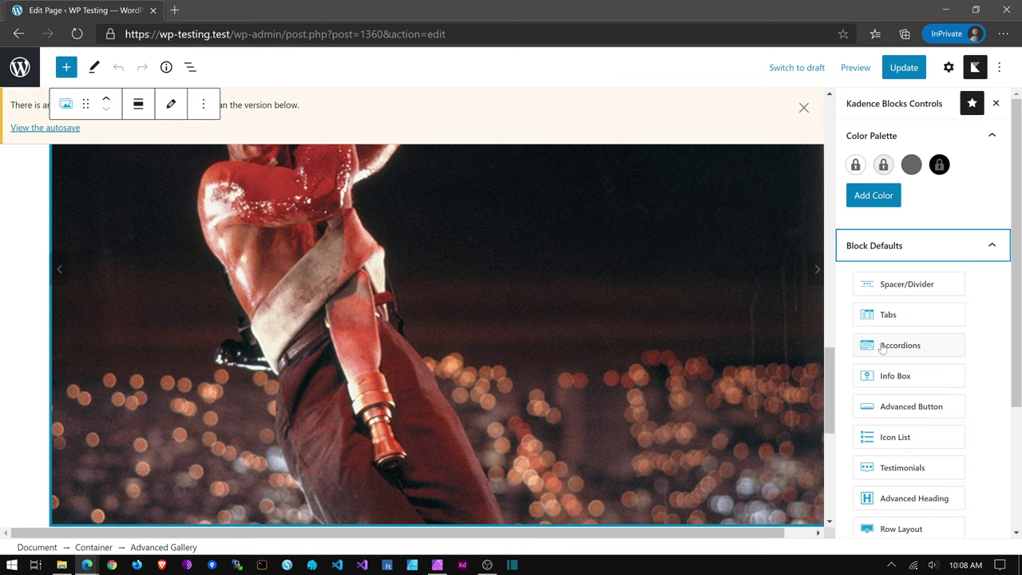
scroll(1004, 344, down, 2)
scroll(1004, 345, up, 2)
Step: Check the editor options menu, return to the gallery's block settings, and minimize the InPrivate window
click(998, 68)
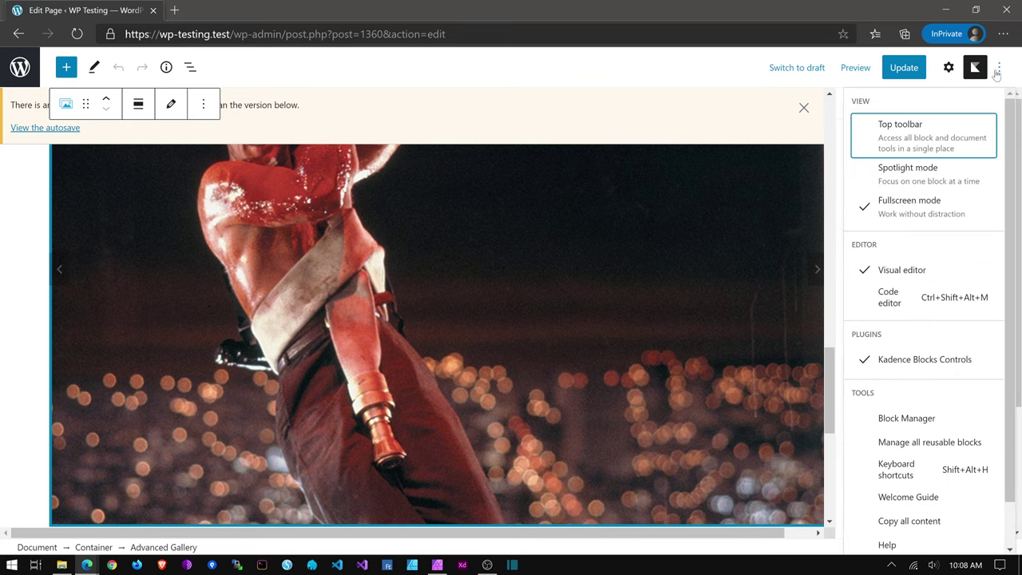
click(998, 69)
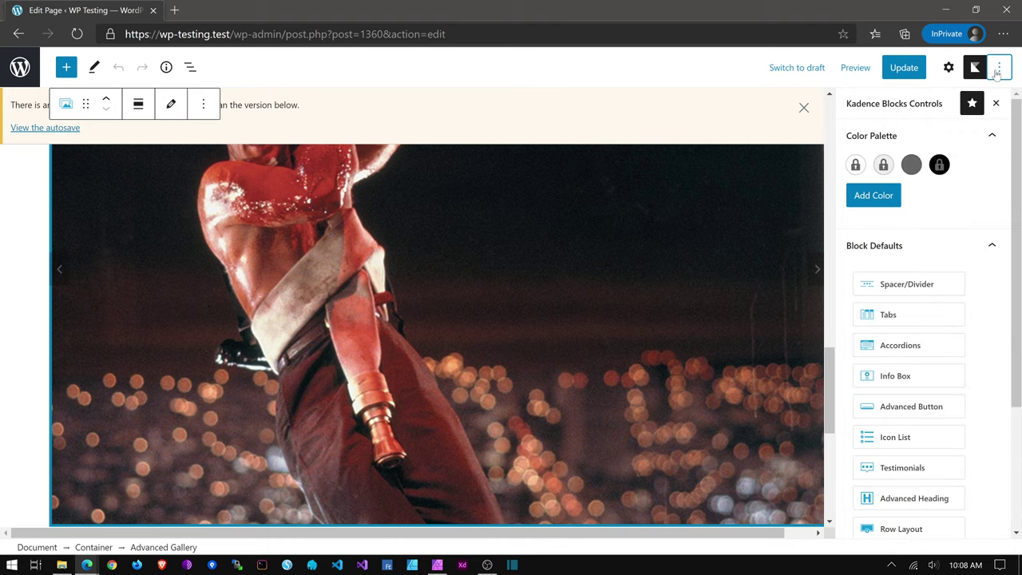
scroll(936, 346, down, 2)
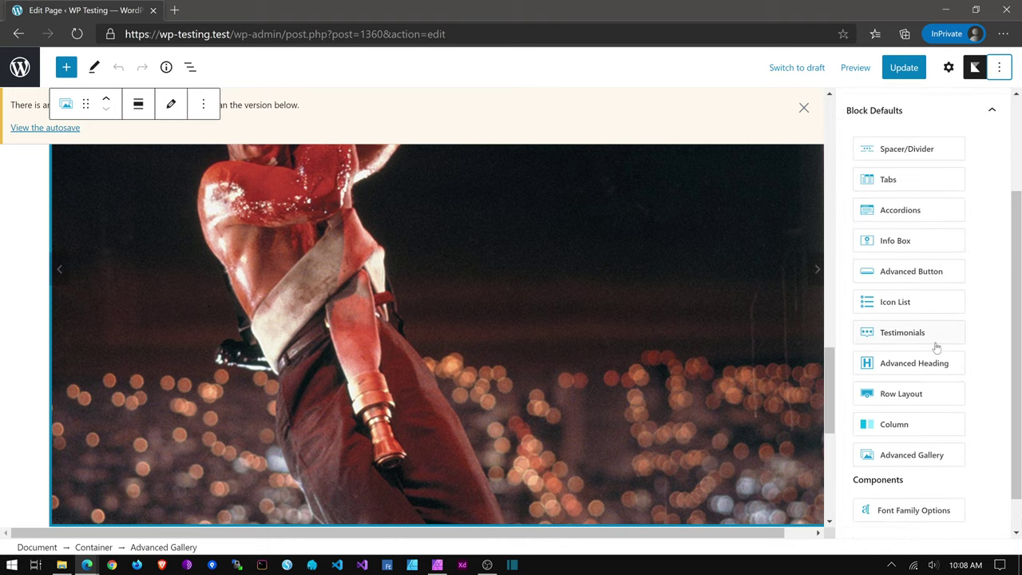
scroll(936, 345, up, 2)
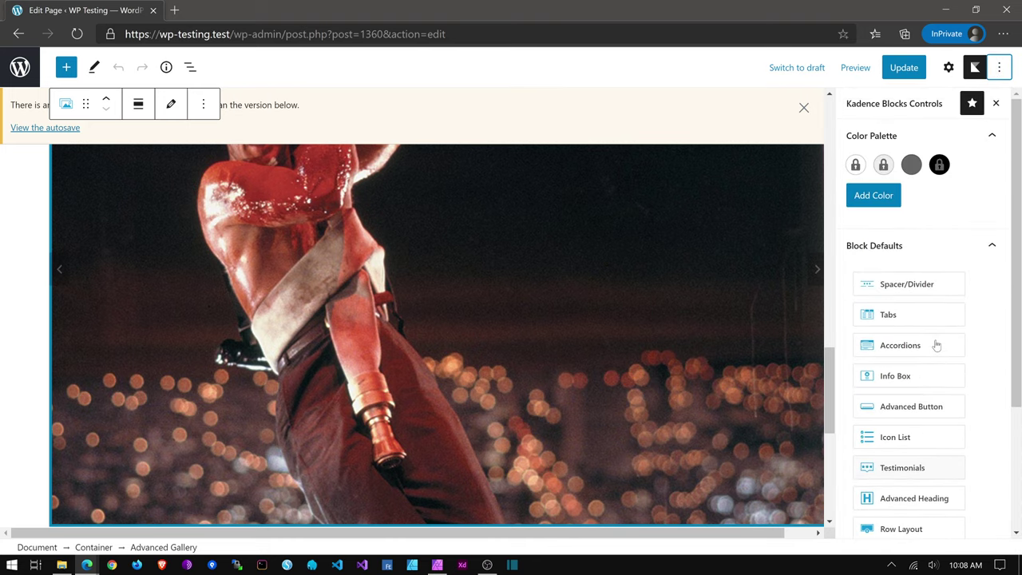
click(948, 67)
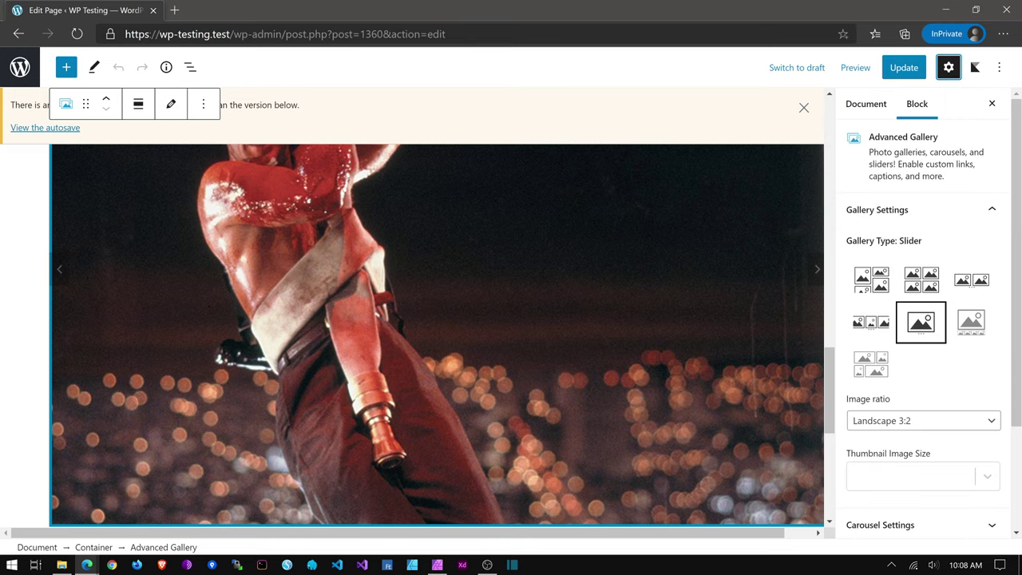
click(948, 8)
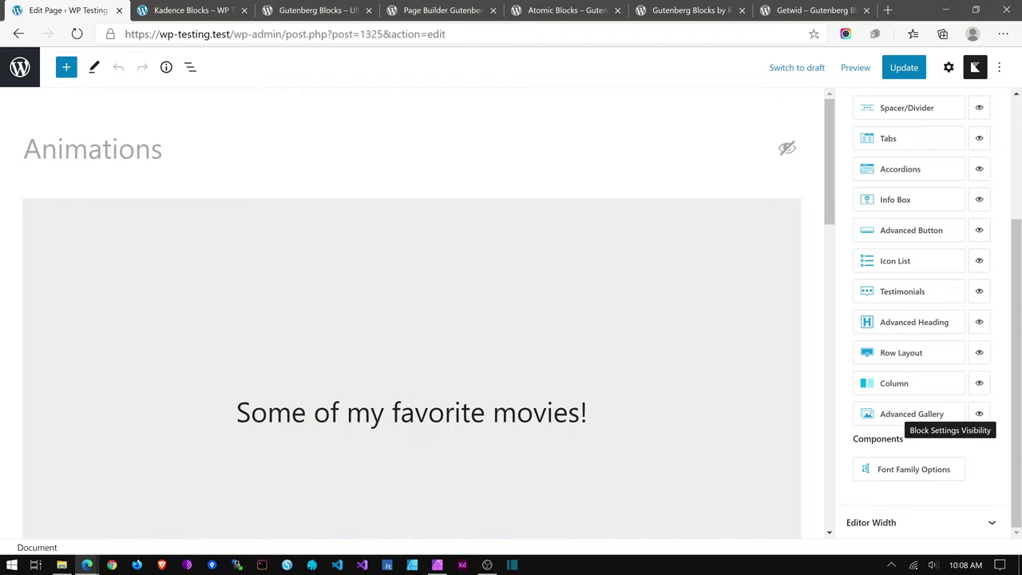
Step: View the site's Kadence Tabs demo page, then the Gutenberg Blocks by Kadence Blocks WordPress.org listing
click(20, 67)
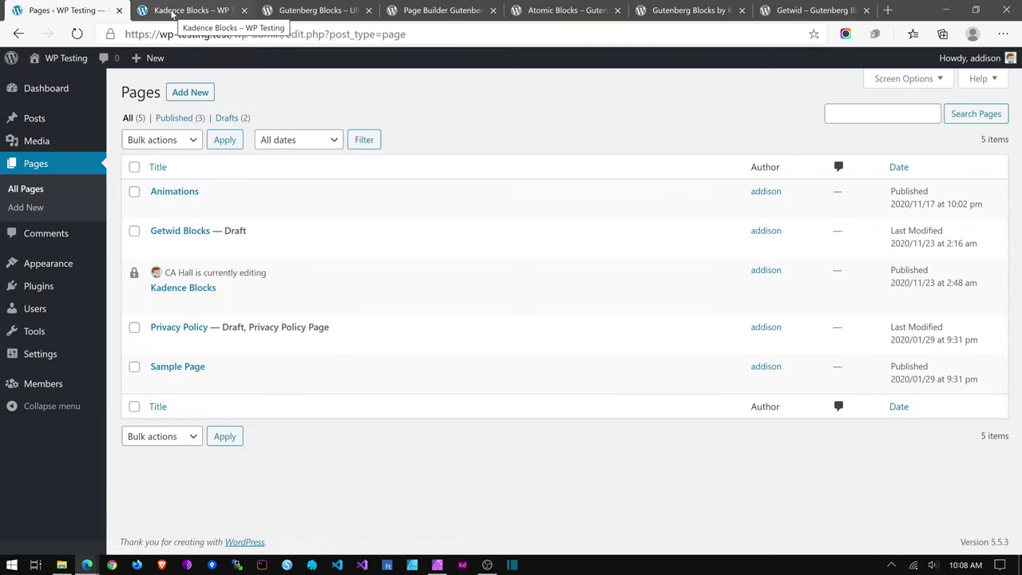
click(172, 13)
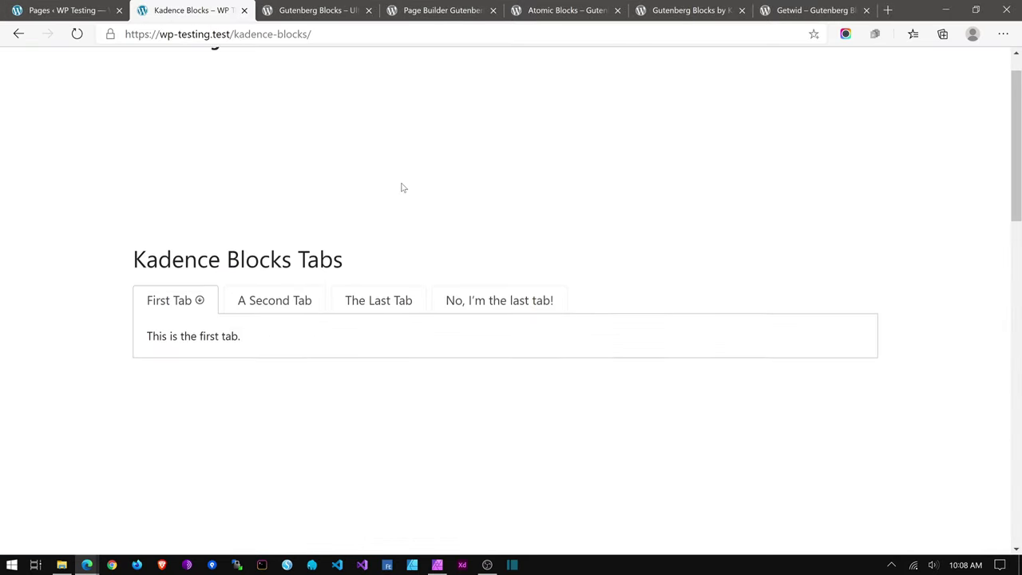
scroll(403, 187, up, 1)
mouse_move(855, 87)
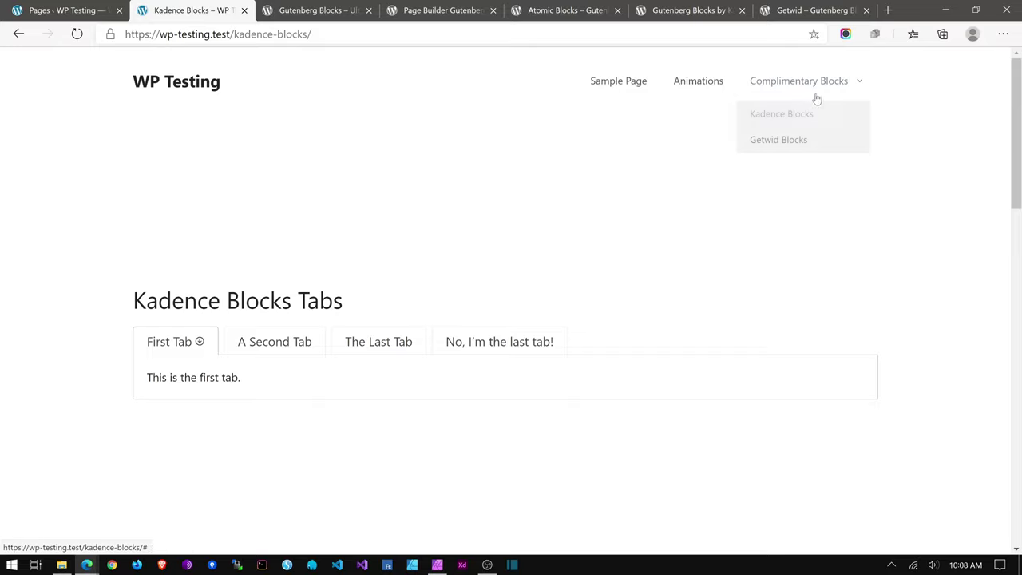
click(659, 6)
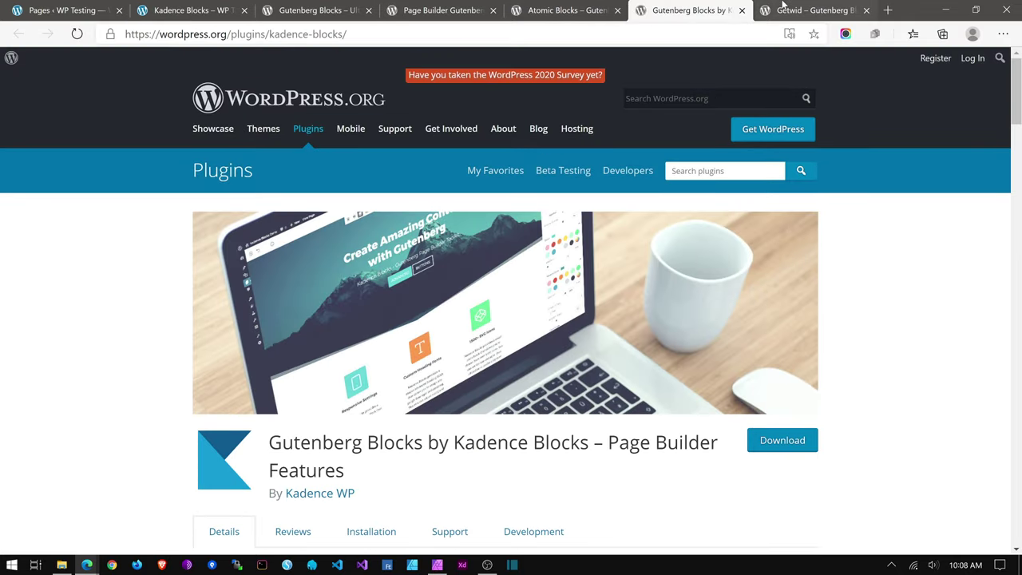
Step: Browse the Getwid – Gutenberg Blocks plugin page by MotoPress, version 1.6.7
click(806, 10)
scroll(551, 293, up, 3)
scroll(551, 293, up, 15)
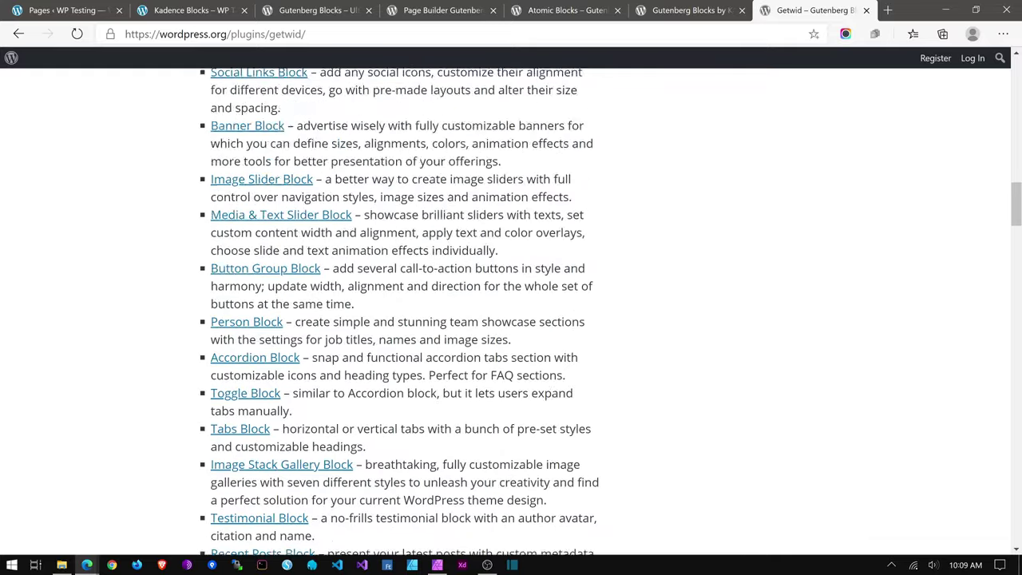
scroll(561, 290, up, 10)
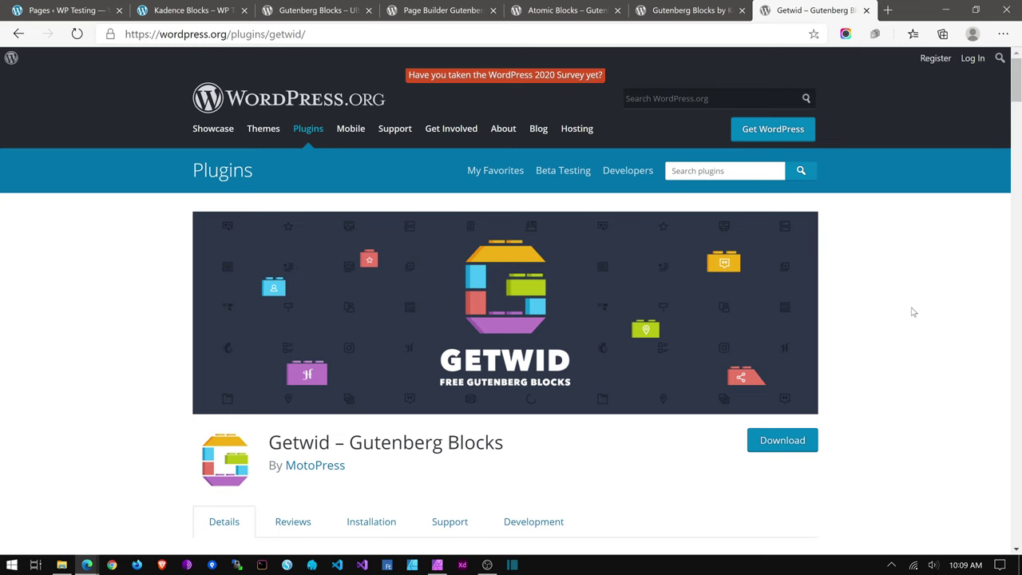
scroll(915, 304, down, 5)
scroll(918, 319, up, 5)
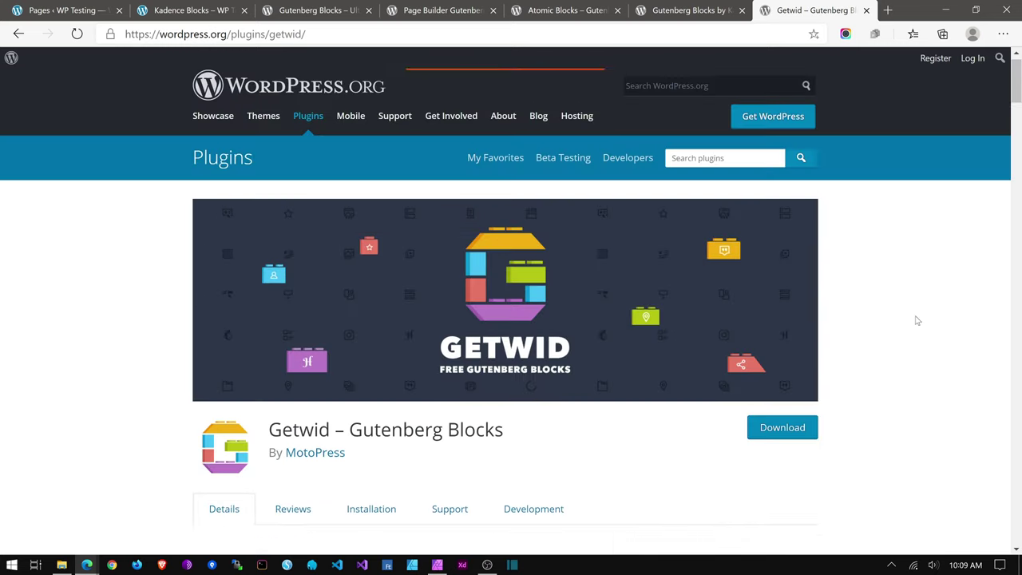